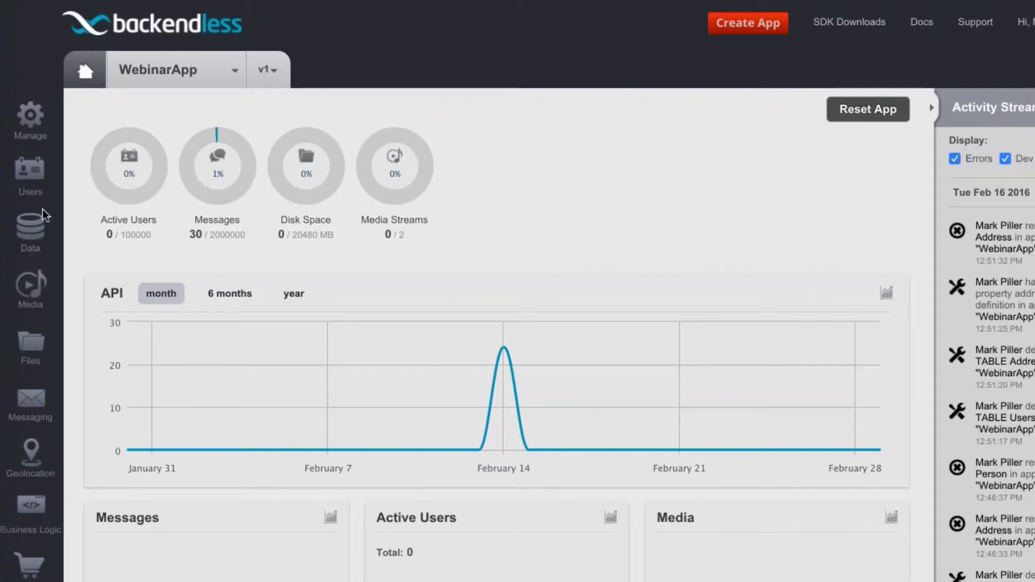
Open the user properties, make name the identity property, and restore email as the identity
click(30, 178)
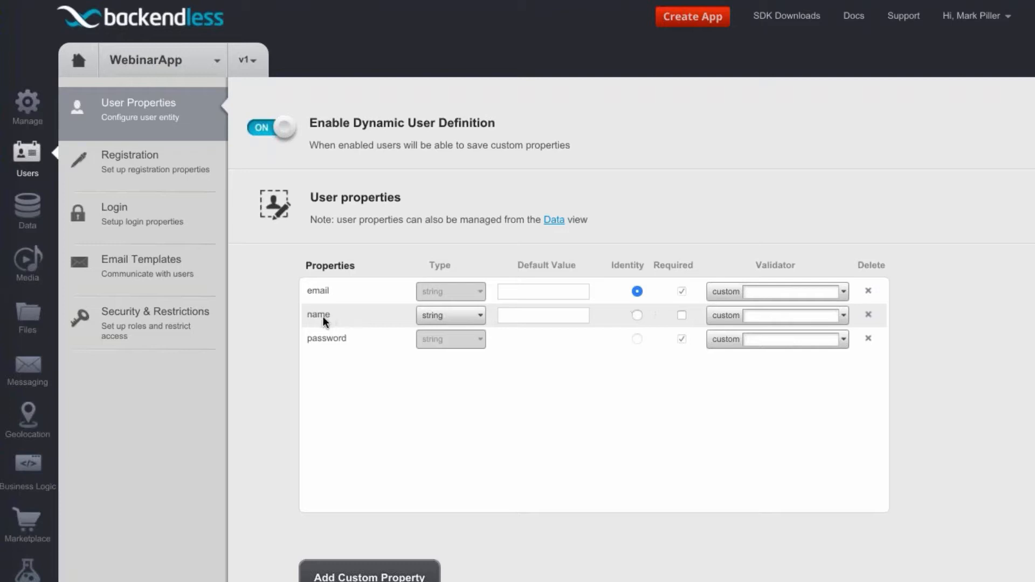
click(637, 316)
click(638, 293)
Add a custom user property named age with the int type
click(370, 576)
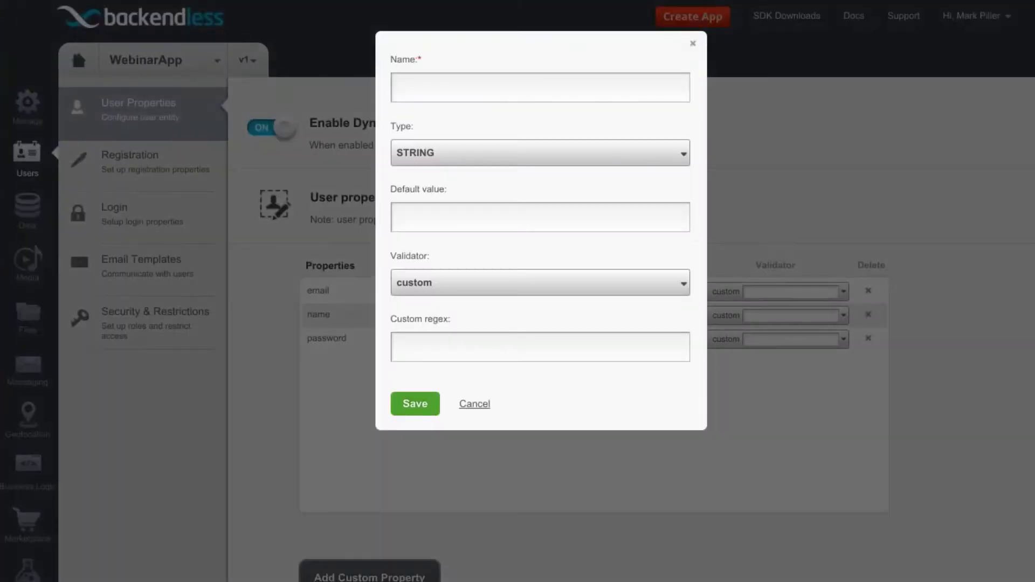
text(age)
click(472, 153)
click(457, 255)
click(415, 404)
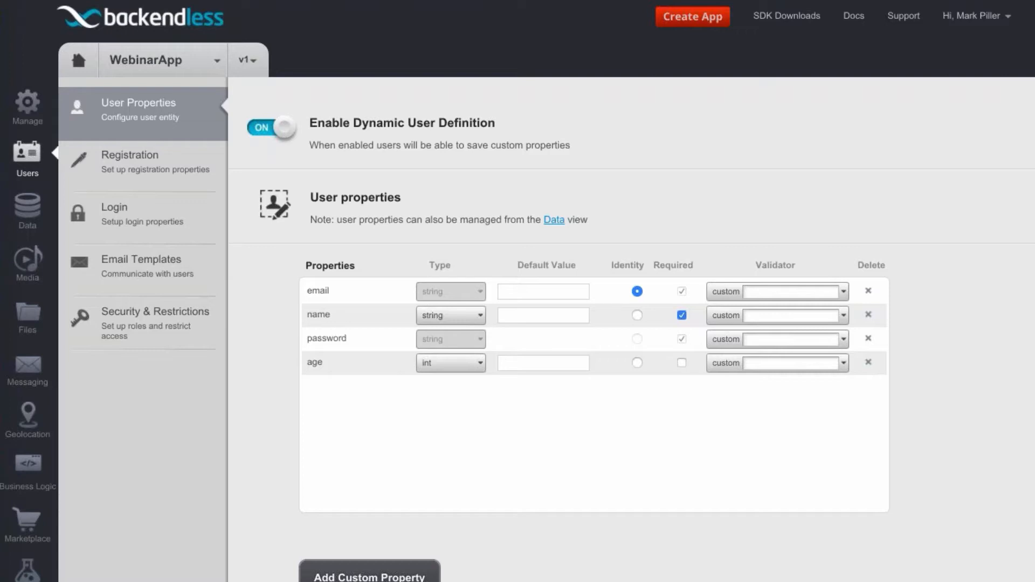
Mark the age property as required and clear that setting again
click(526, 363)
click(682, 363)
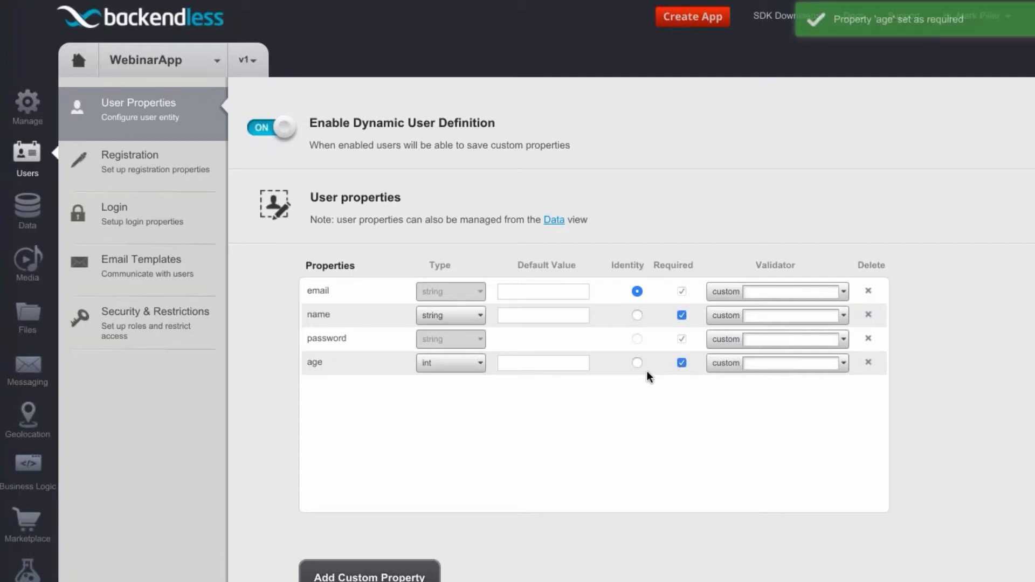
click(683, 364)
Set the age property's validator to Number 1-1000, and switch it back to custom
click(844, 364)
scroll(835, 405, down, 5)
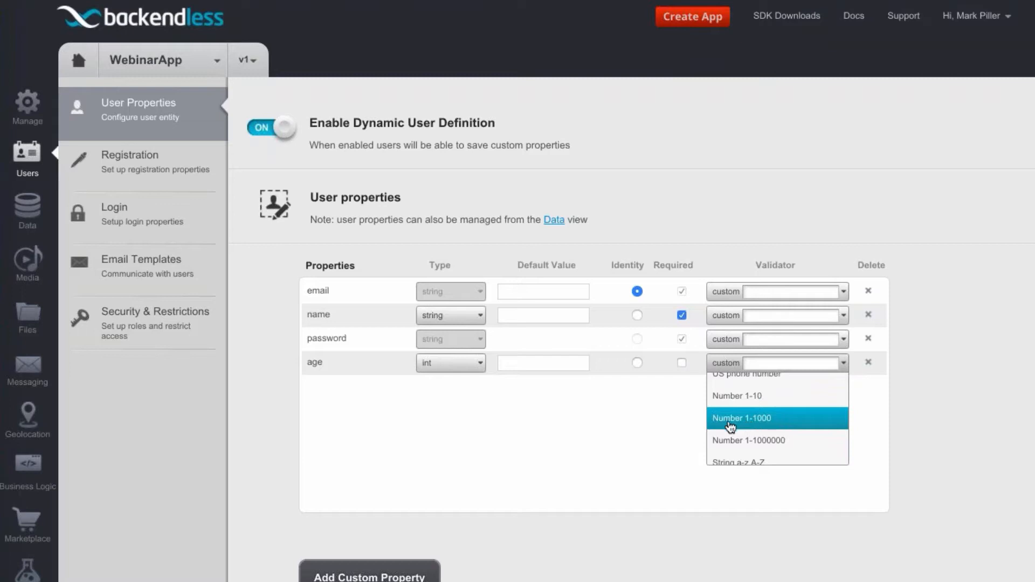
click(768, 426)
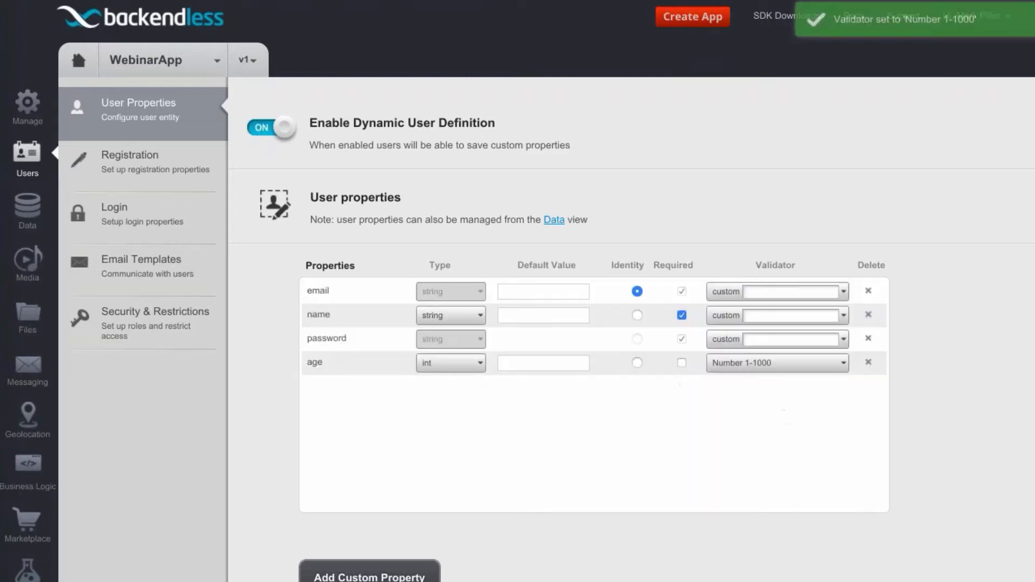
click(799, 371)
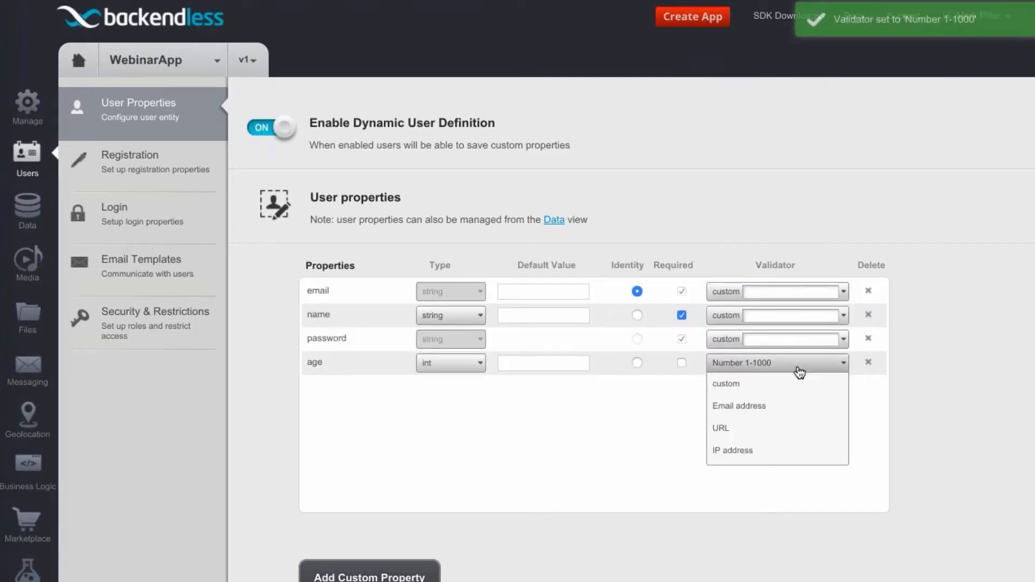
click(760, 385)
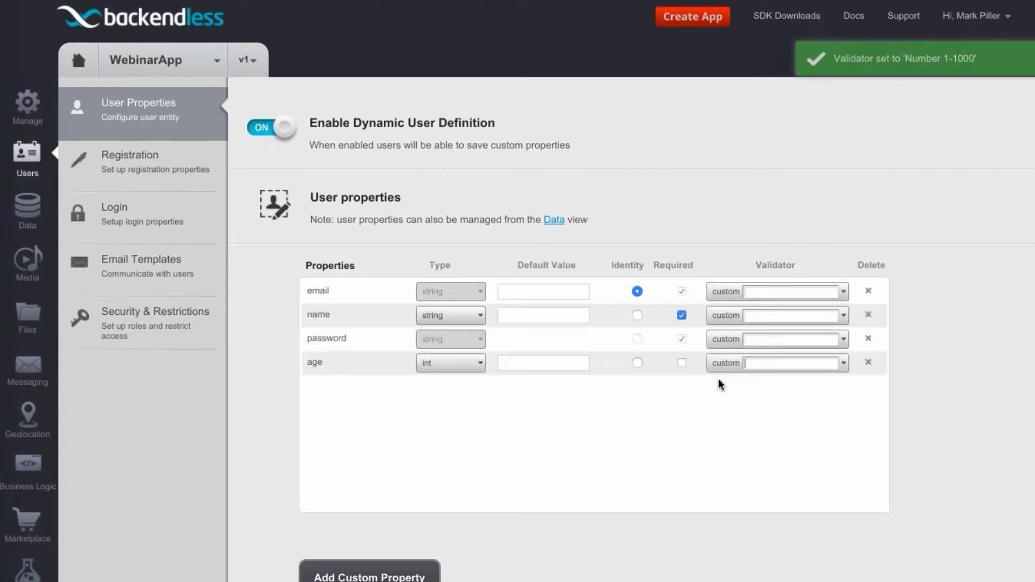
click(792, 365)
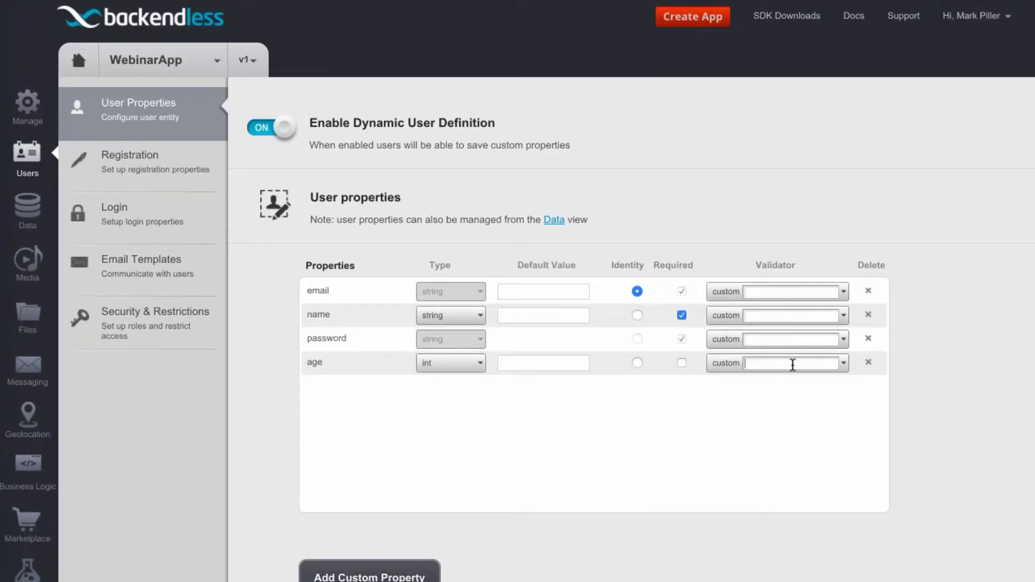
Delete the age property from the user properties
click(869, 364)
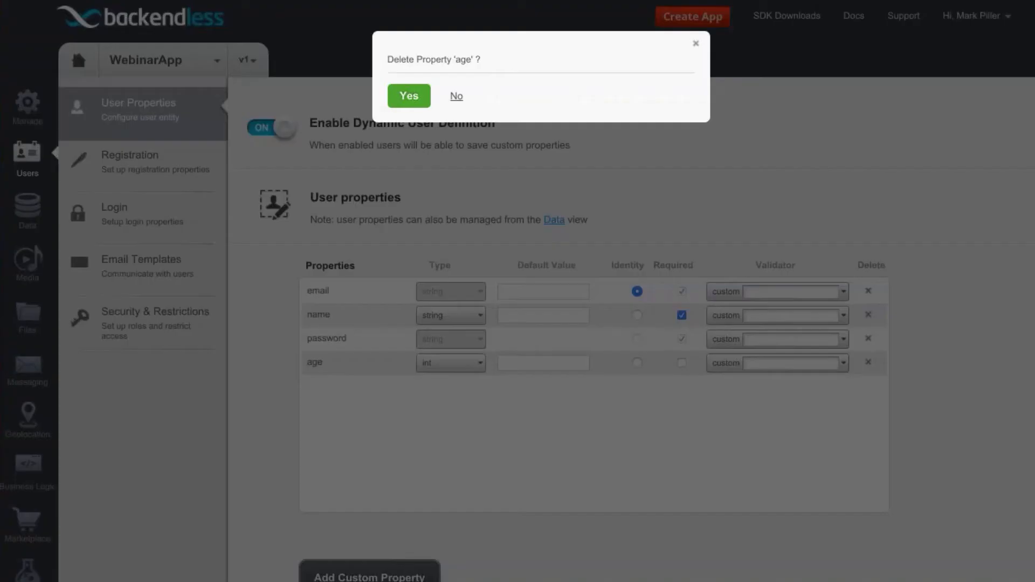
click(404, 94)
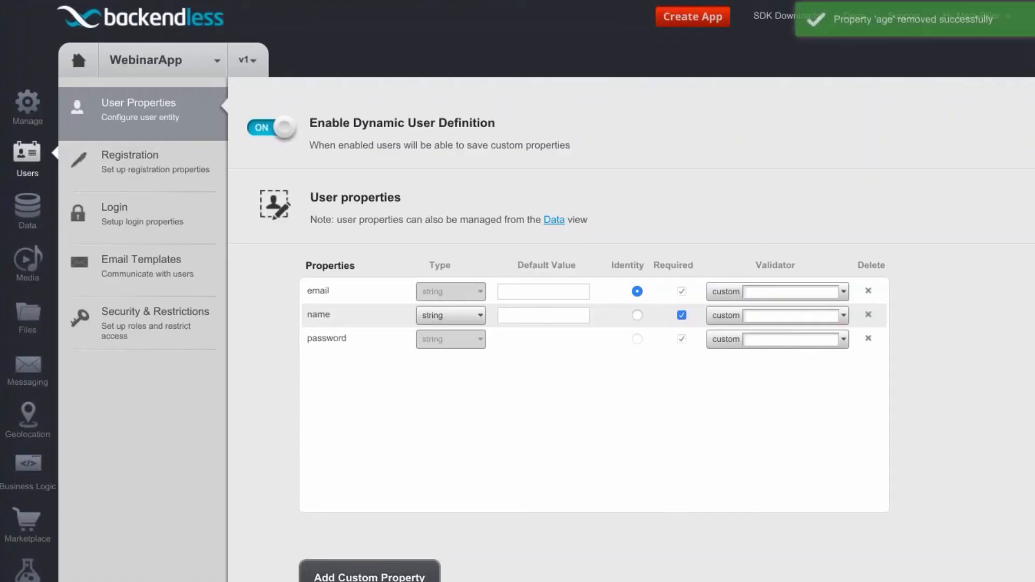
Open the Users data table and widen the socialAccount column enough to show its full name
click(31, 213)
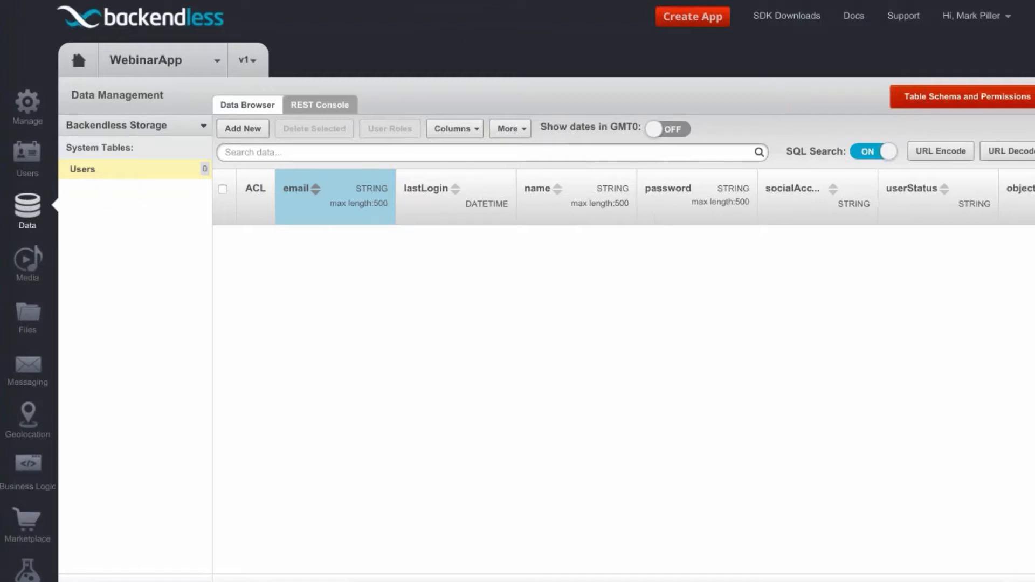
scroll(623, 265, right, 10)
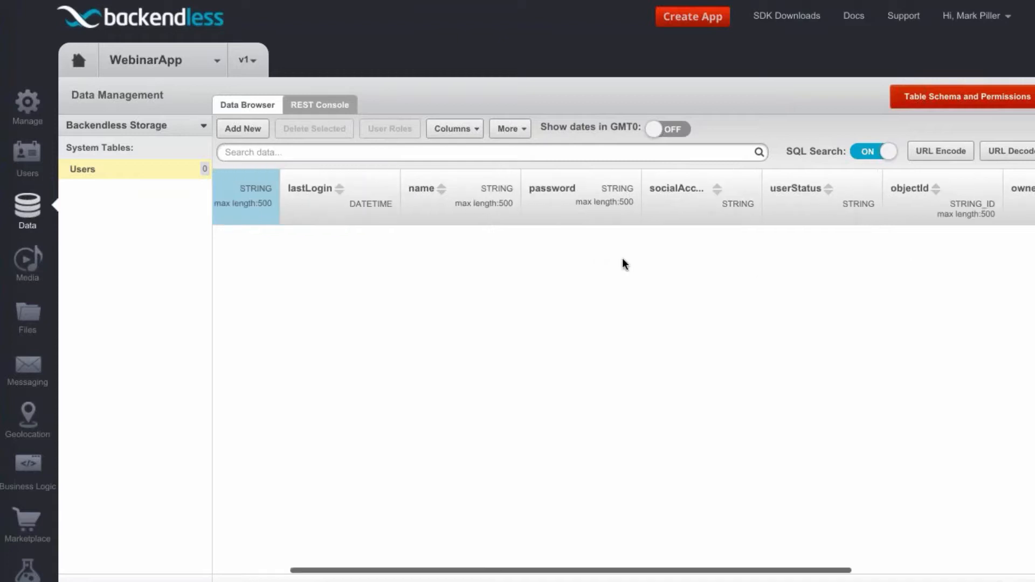
scroll(662, 260, left, 10)
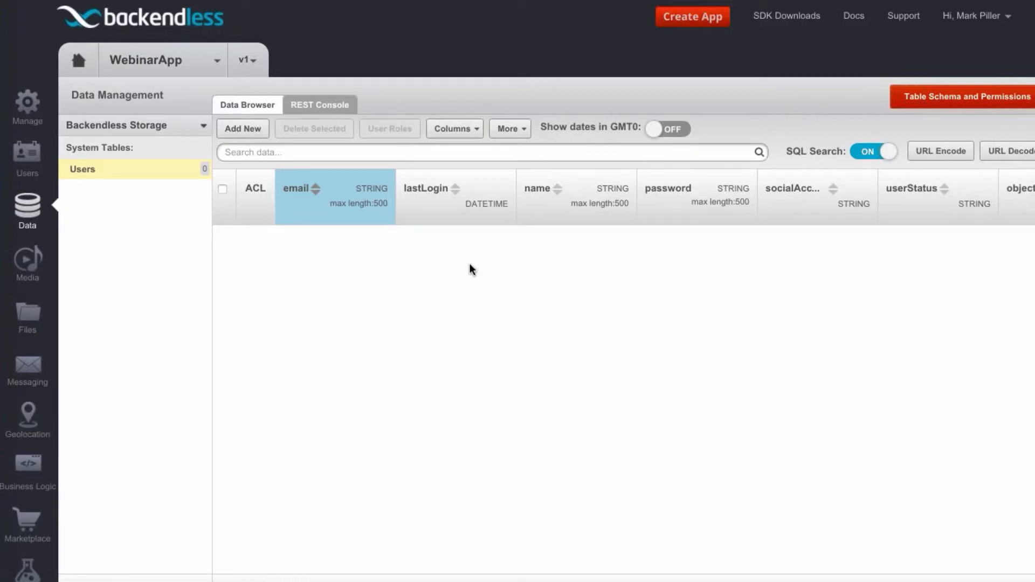
scroll(808, 227, right, 3)
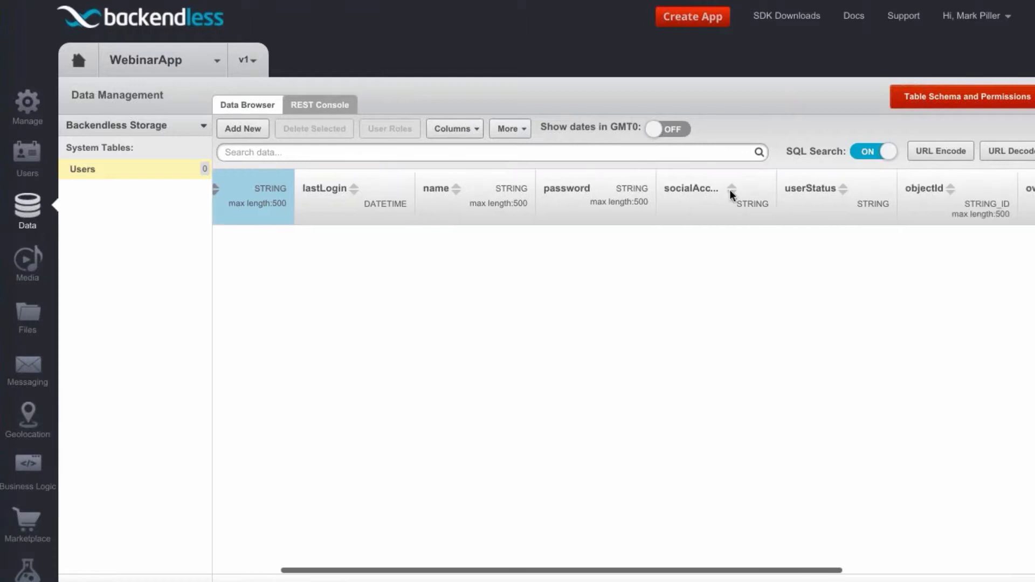
drag(755, 188, 783, 190)
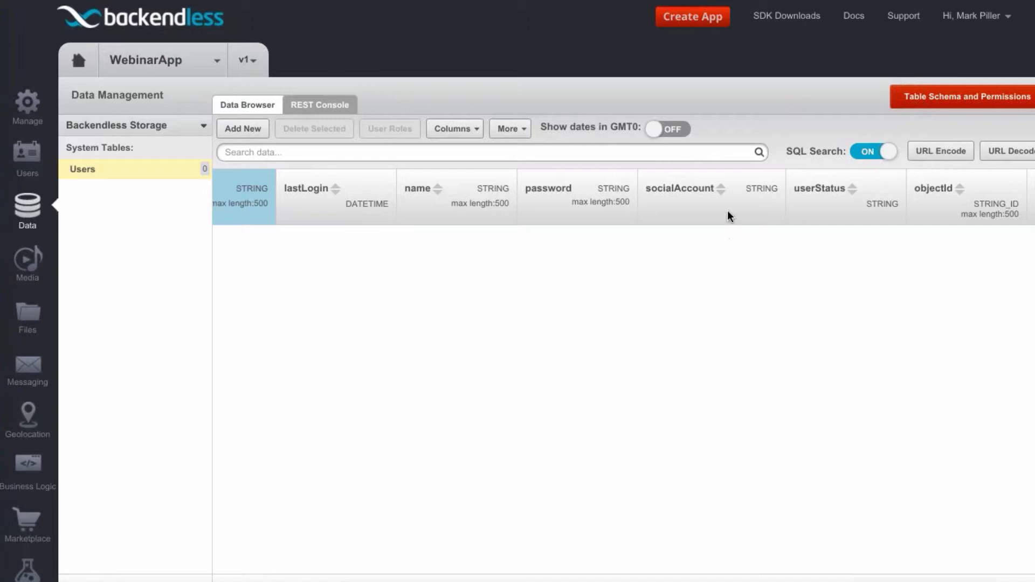
Examine the full set of columns in the Users table, from email through updated
scroll(781, 228, right, 3)
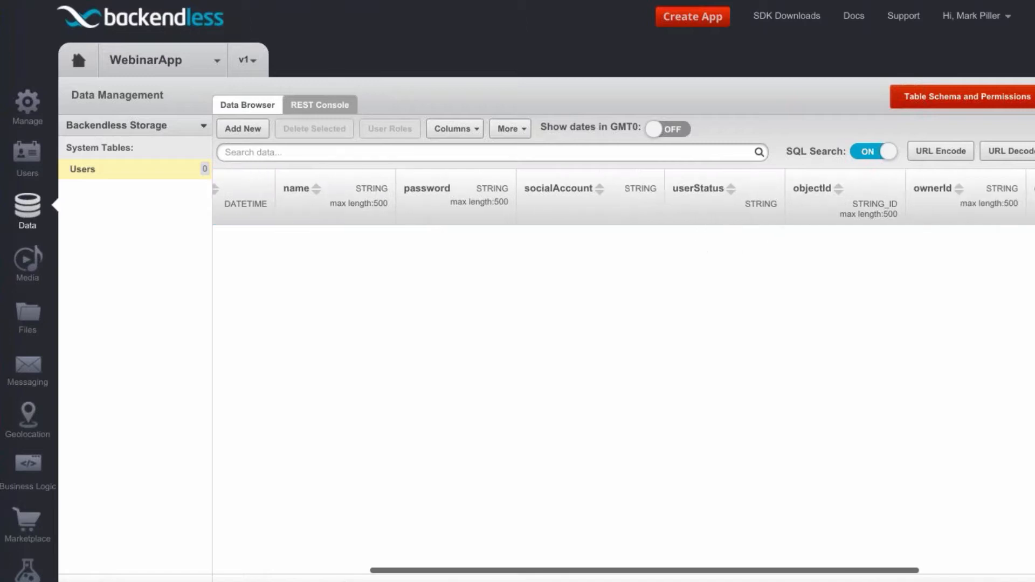
scroll(734, 242, right, 3)
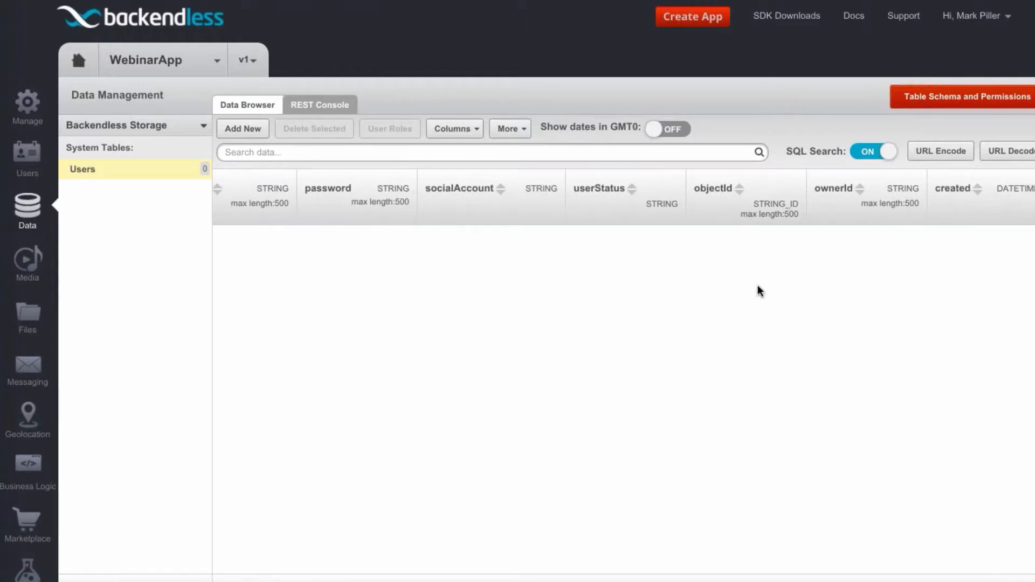
scroll(825, 260, right, 3)
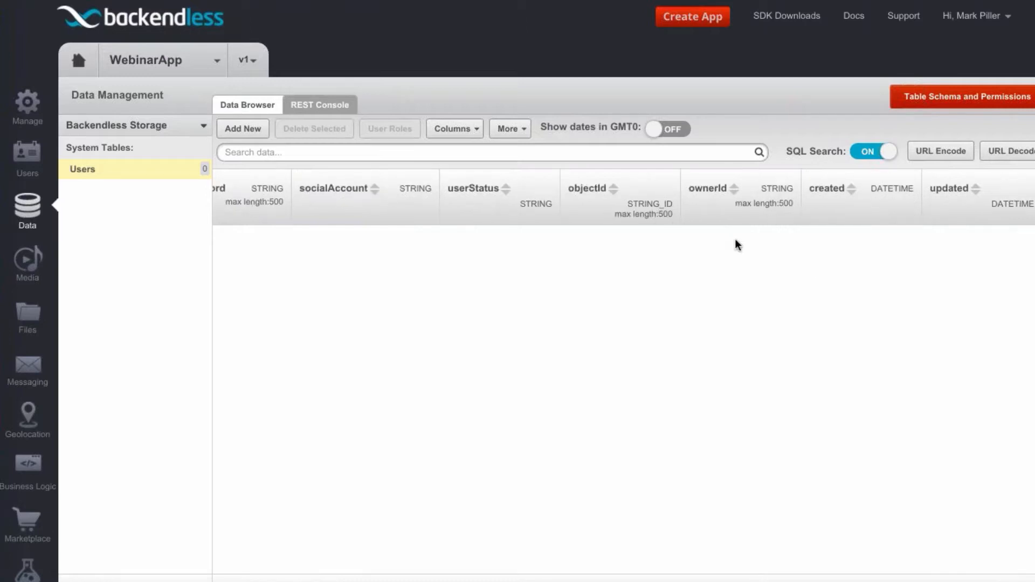
scroll(756, 244, left, 5)
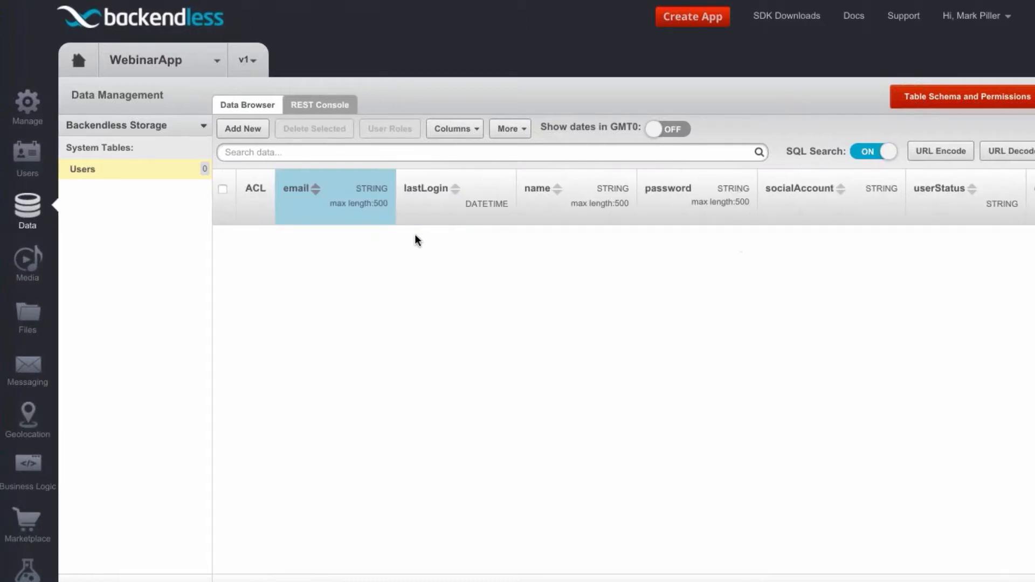
scroll(432, 241, right, 8)
scroll(527, 247, left, 8)
Hide the socialAccount, userStatus, ownerId, created and updated columns in the Users table
click(478, 131)
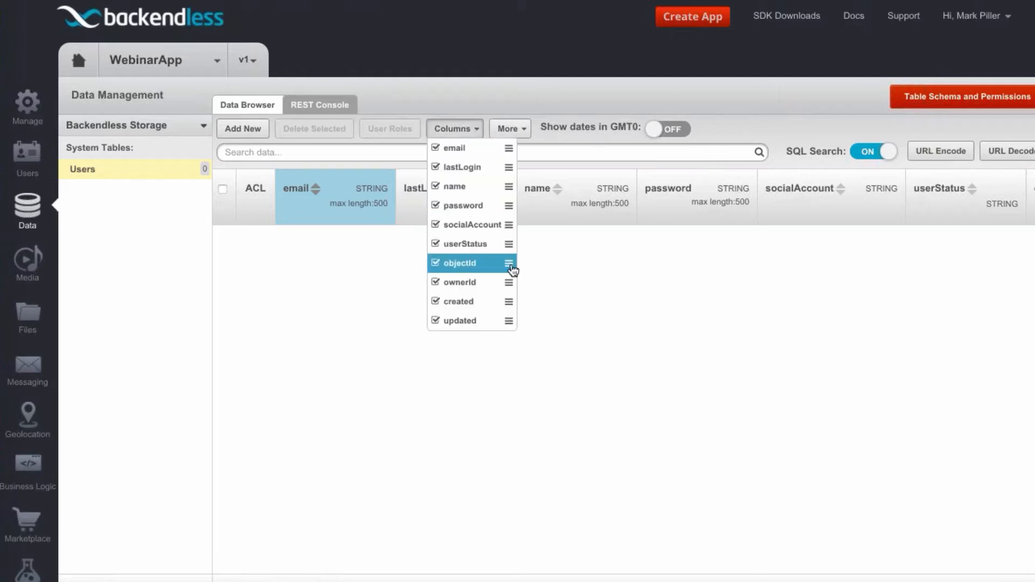
click(436, 302)
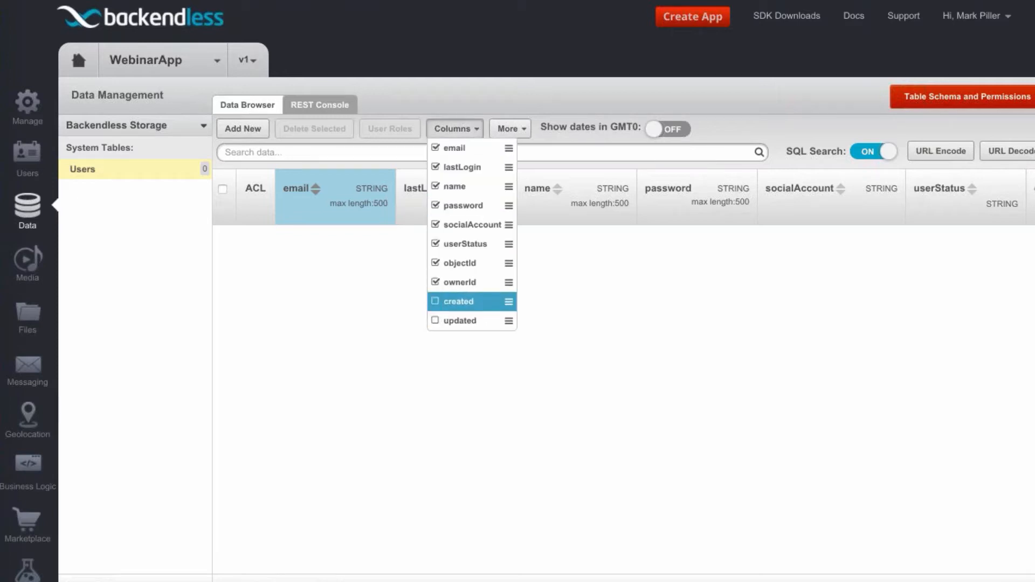
click(436, 282)
click(436, 245)
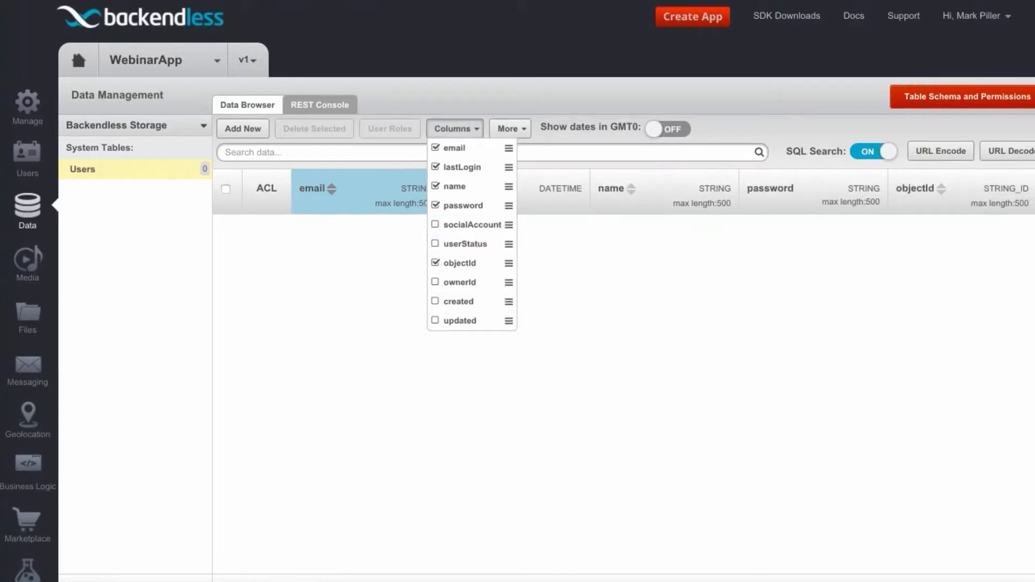
click(531, 194)
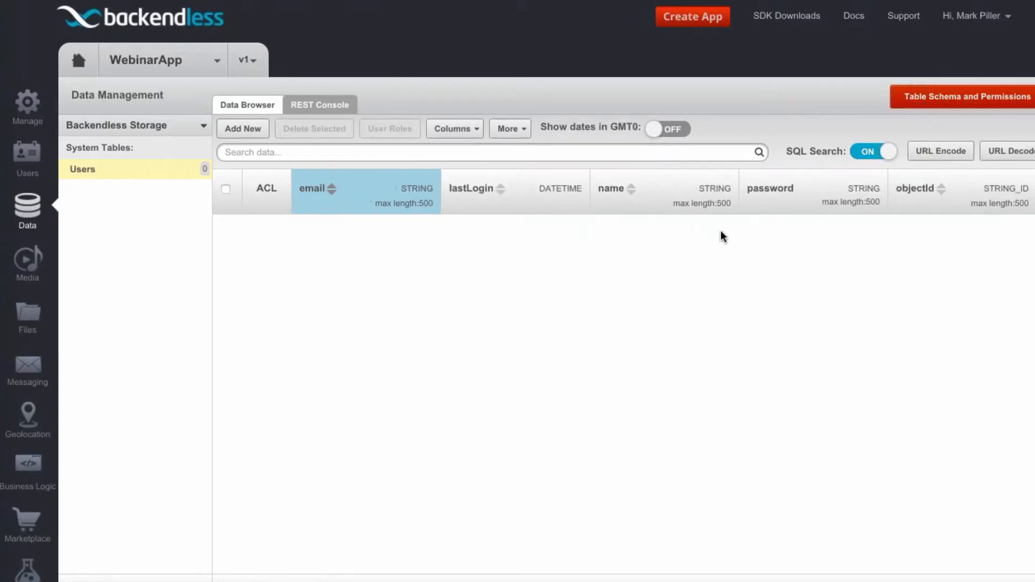
Reorder the Users table columns so password follows email and name comes before lastLogin
click(471, 130)
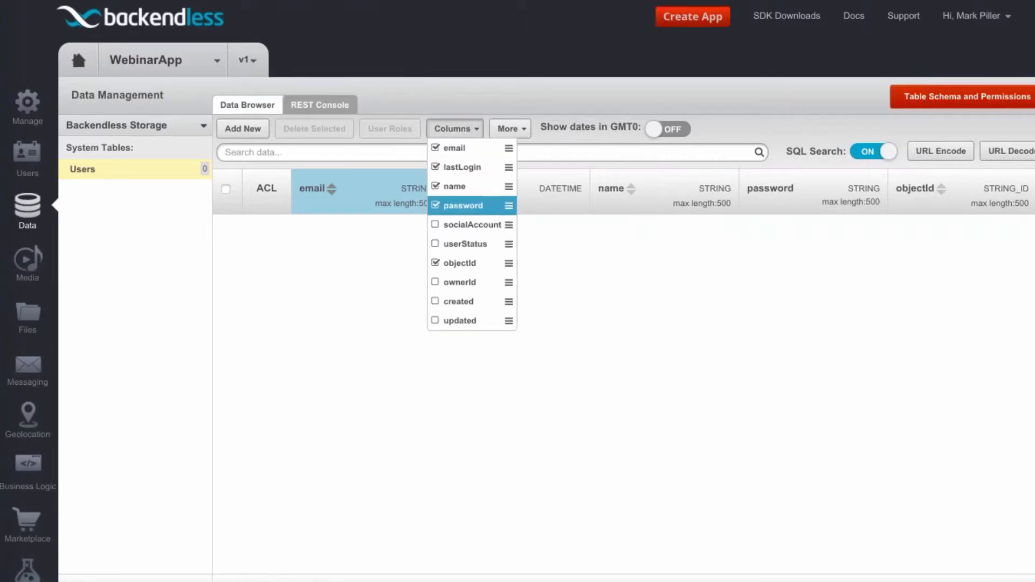
drag(505, 210, 510, 164)
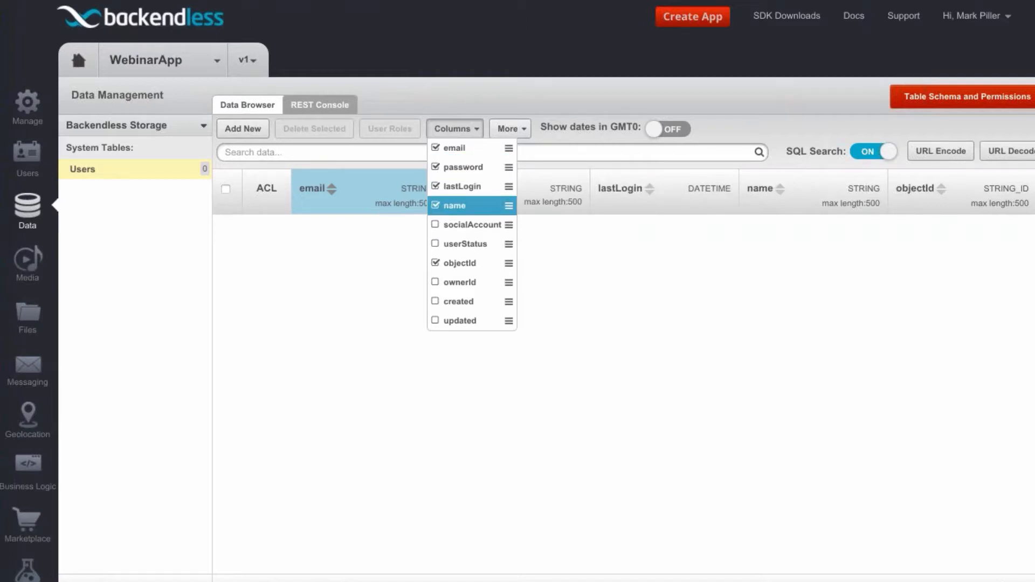
drag(509, 205, 509, 183)
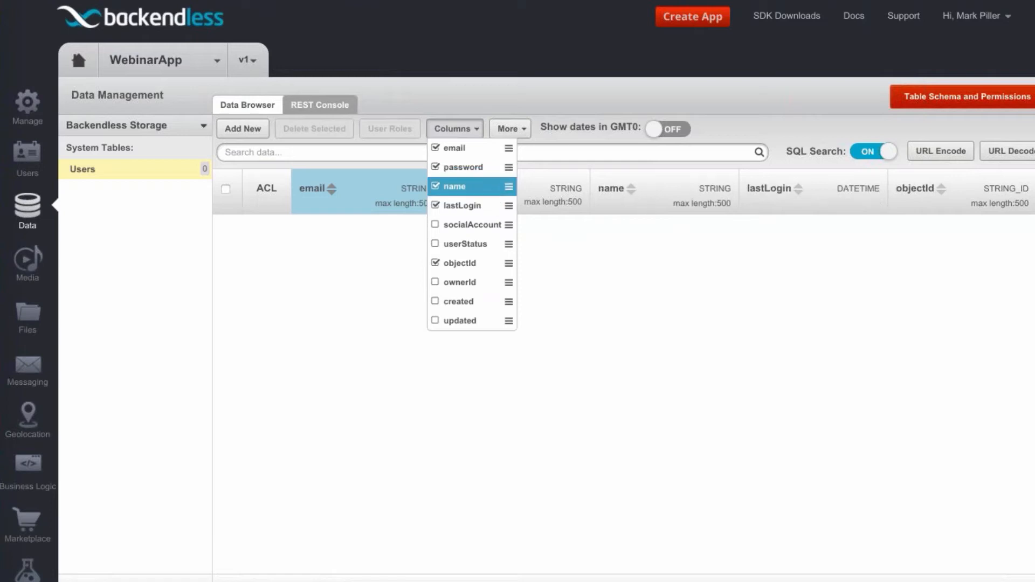
click(457, 130)
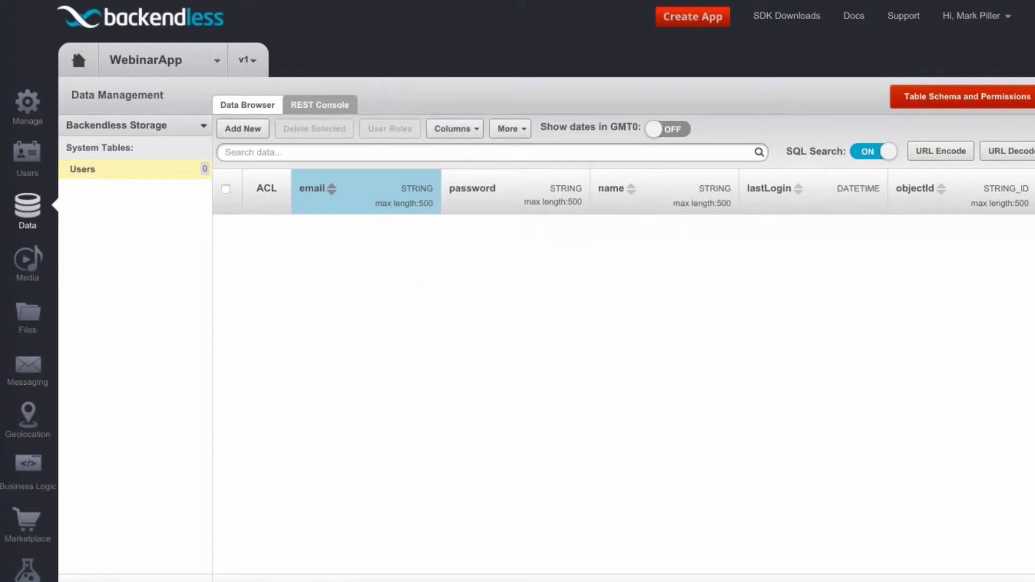
click(479, 130)
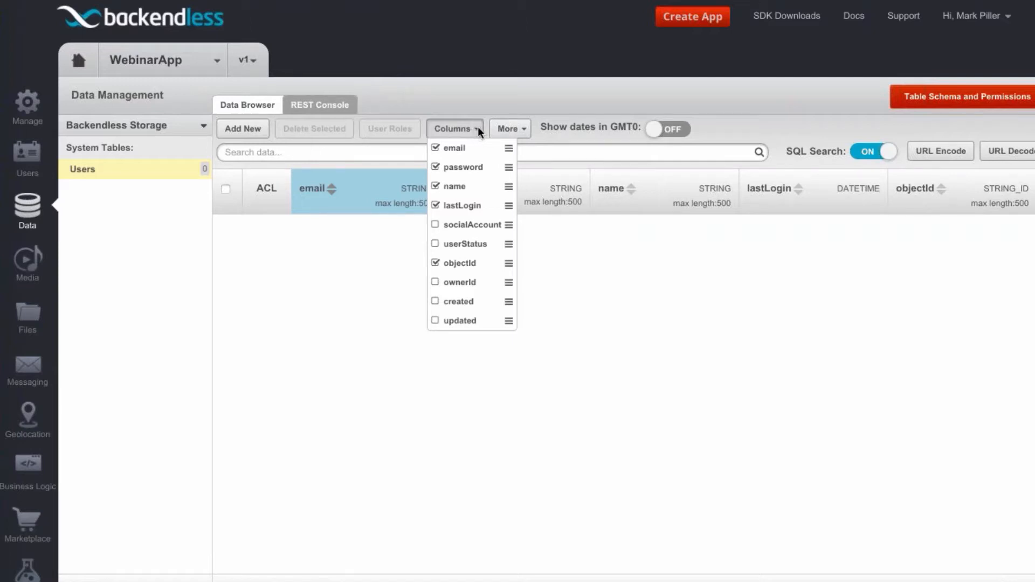
click(478, 128)
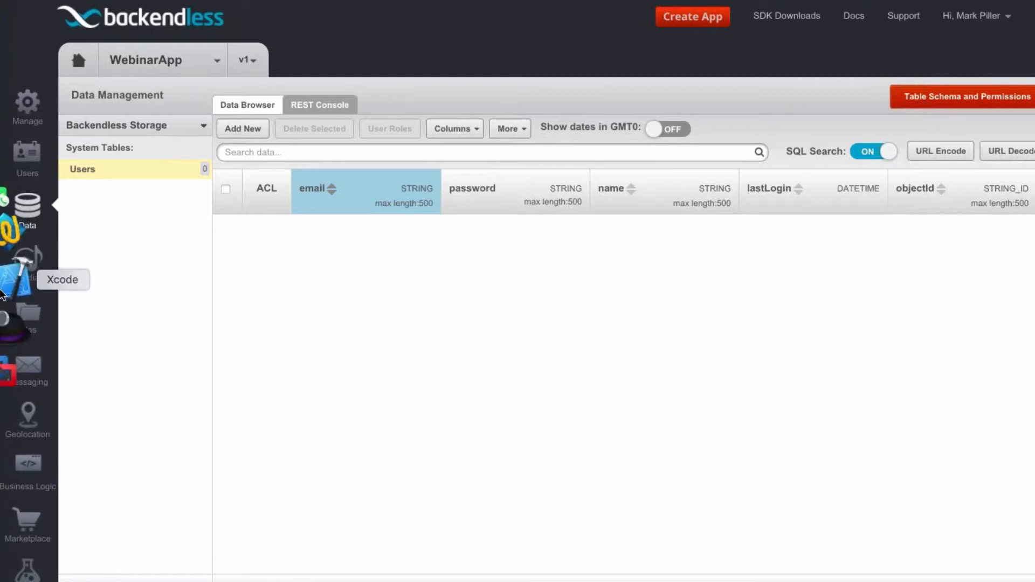
Switch to Xcode and remove the digit 1 from the user's email address in the registerUser function
click(3, 294)
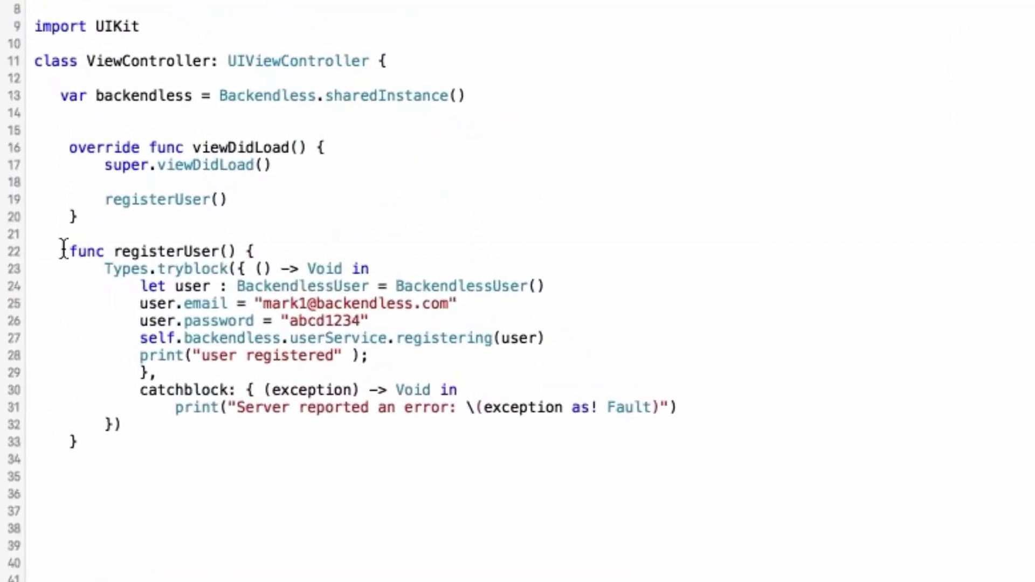
drag(63, 249, 185, 446)
click(201, 451)
click(307, 304)
key(BackSpace)
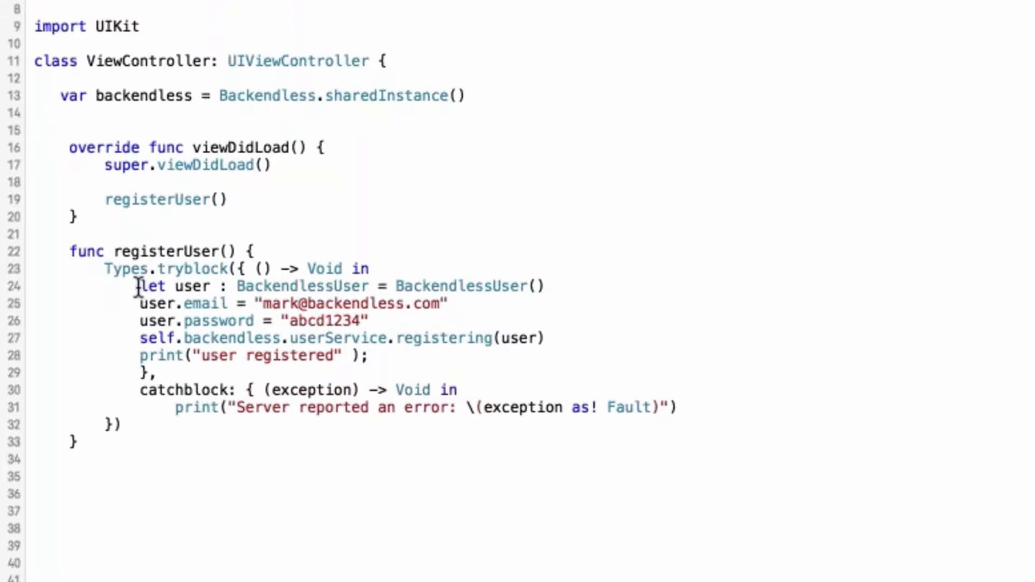
Examine the lines in registerUser that create the BackendlessUser object and assign its email
drag(138, 287, 555, 287)
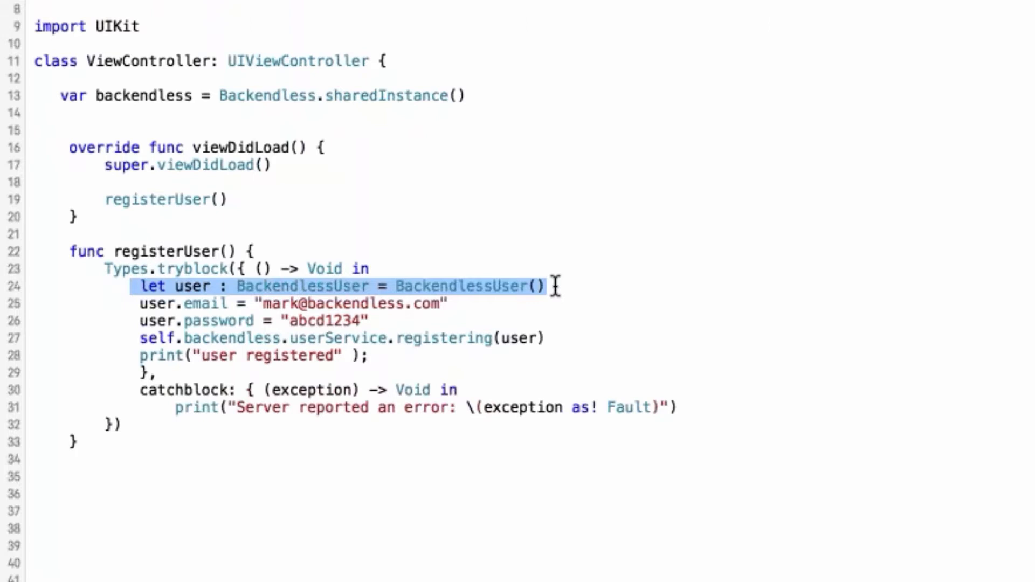
click(556, 286)
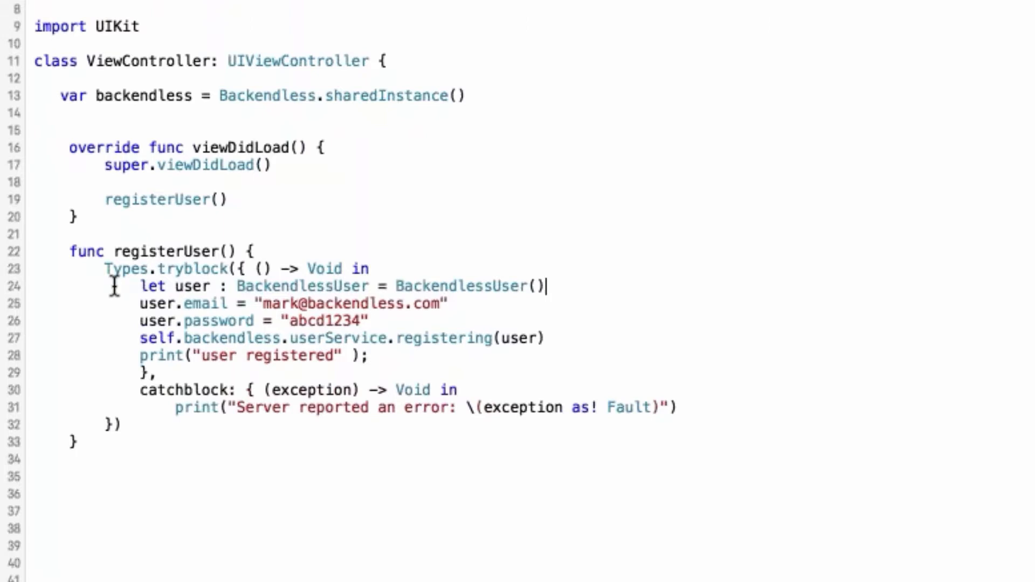
drag(114, 286, 587, 288)
click(593, 289)
drag(135, 304, 398, 304)
click(261, 302)
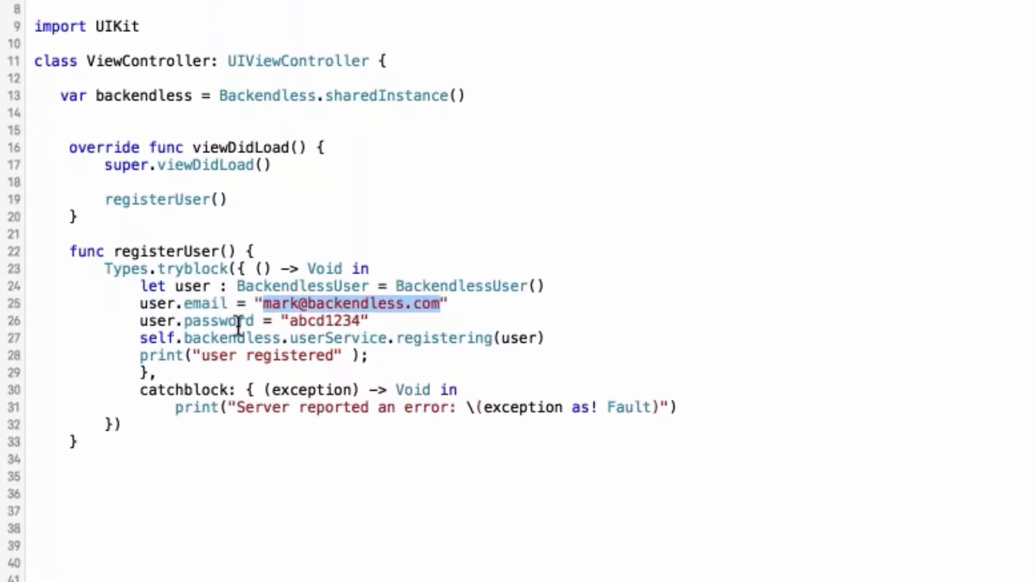
Examine the password assignment and the self.backendless reference in the registerUser function
click(139, 321)
drag(210, 321, 364, 319)
click(386, 317)
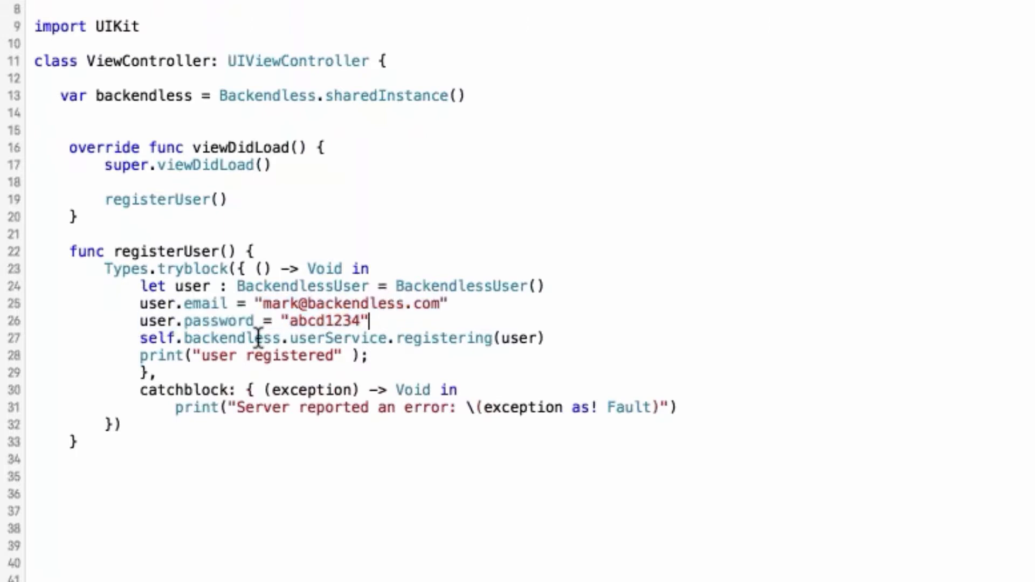
drag(139, 342, 211, 341)
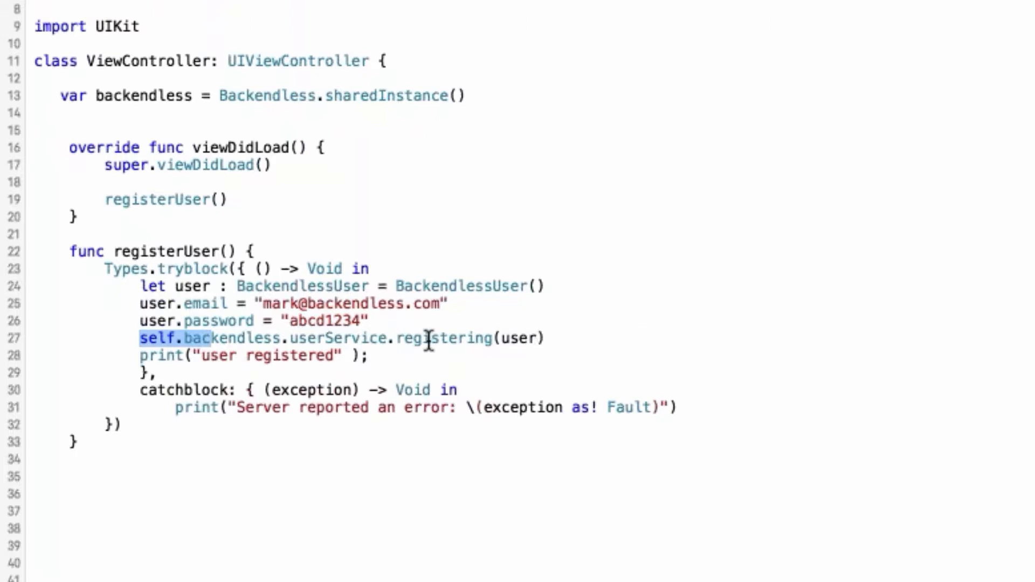
drag(139, 339, 280, 338)
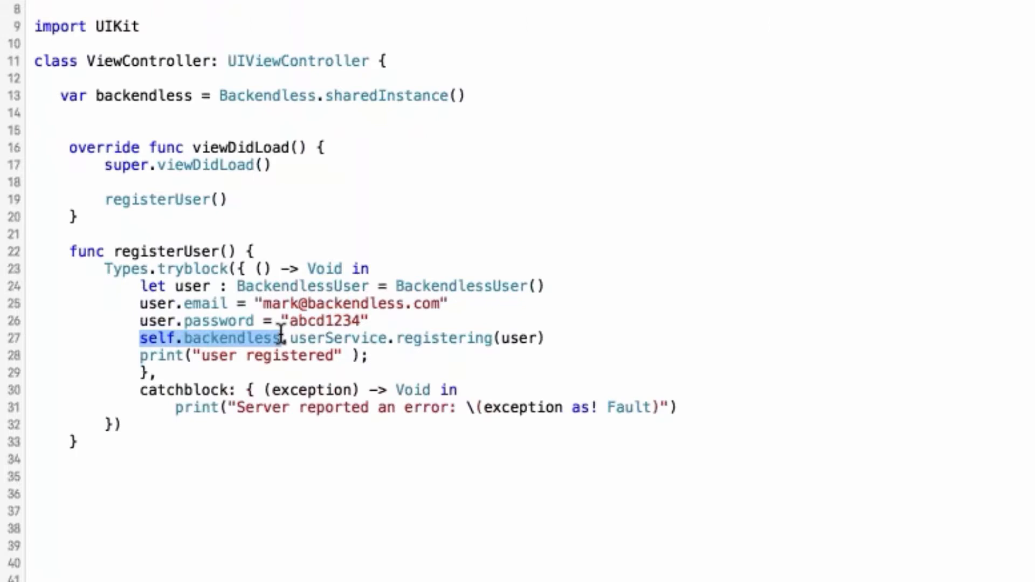
Examine how the backendless variable is declared from Backendless.sharedInstance() and used in the userService.registering(user) call
click(465, 84)
drag(219, 96, 481, 96)
click(481, 95)
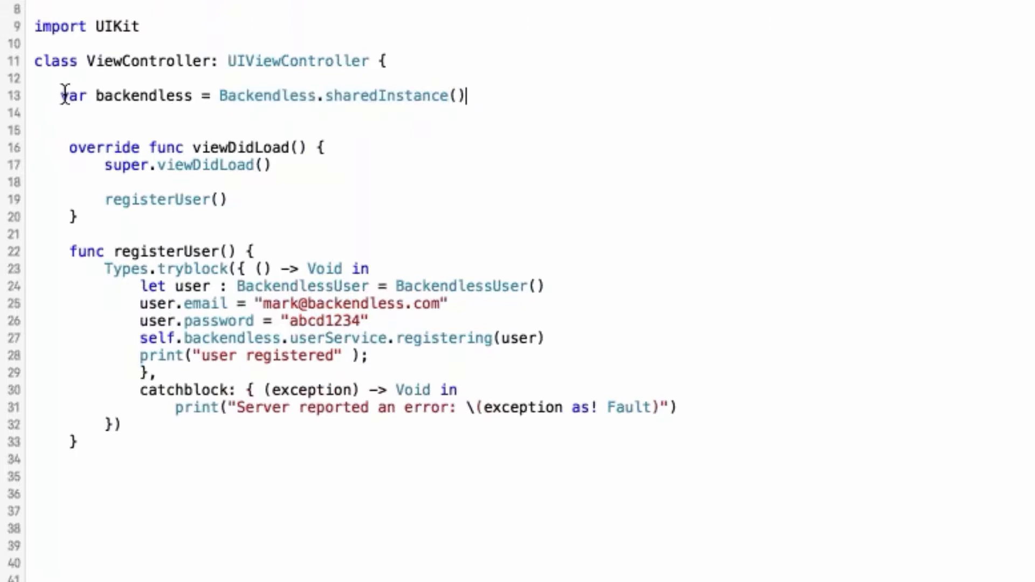
drag(60, 95, 131, 95)
click(180, 96)
double_click(169, 95)
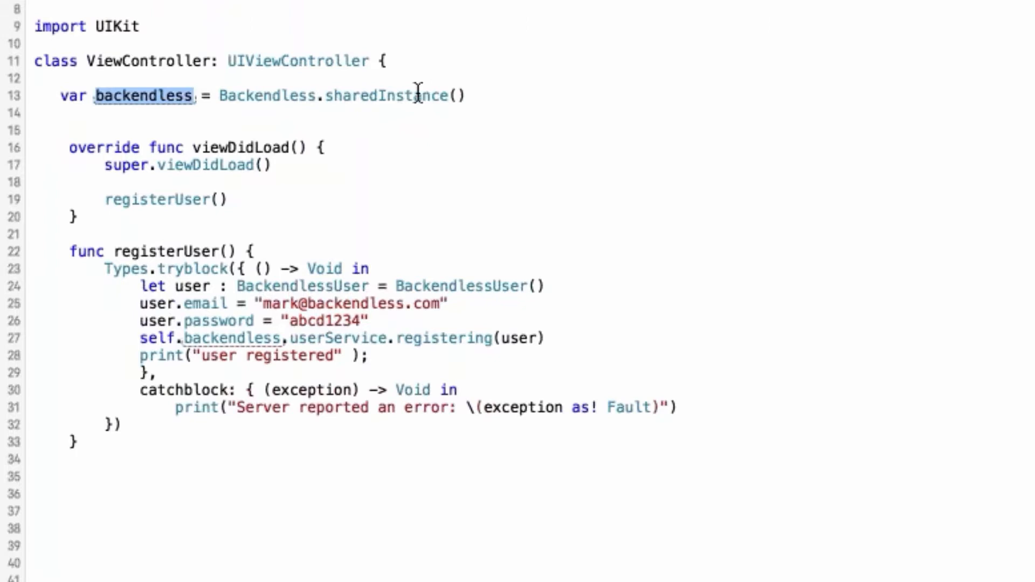
drag(466, 96, 217, 96)
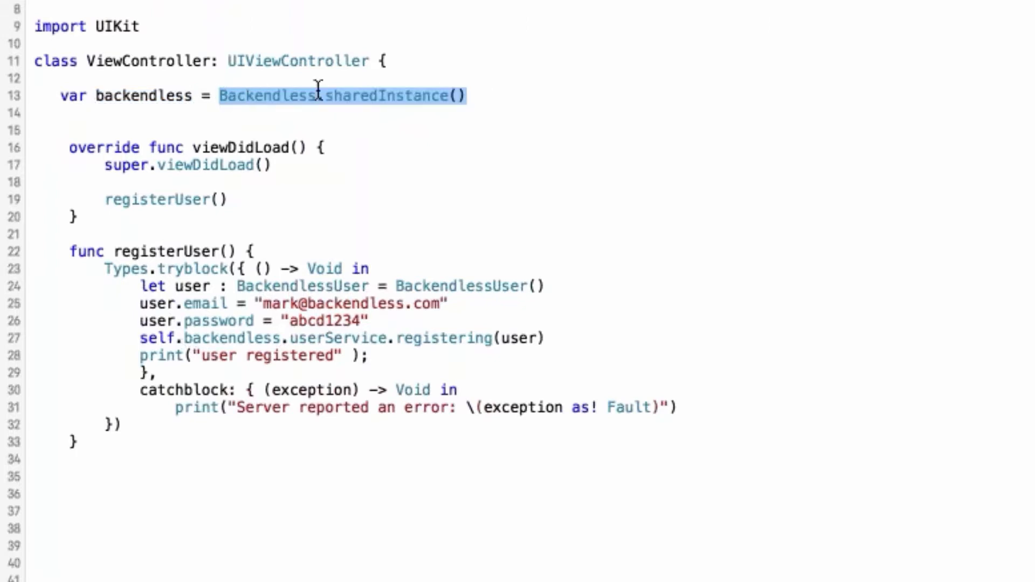
click(573, 302)
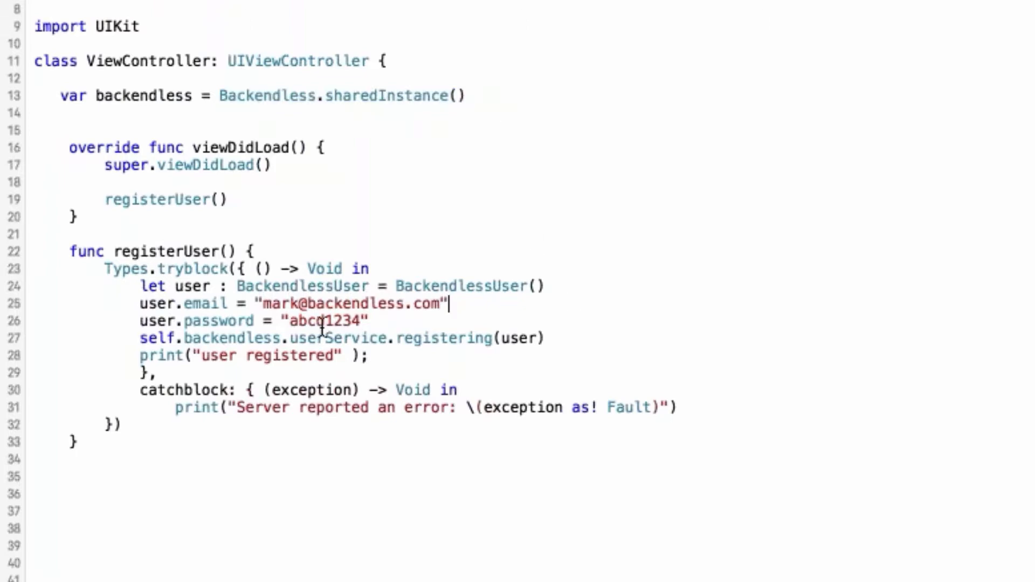
drag(136, 338, 571, 344)
click(596, 338)
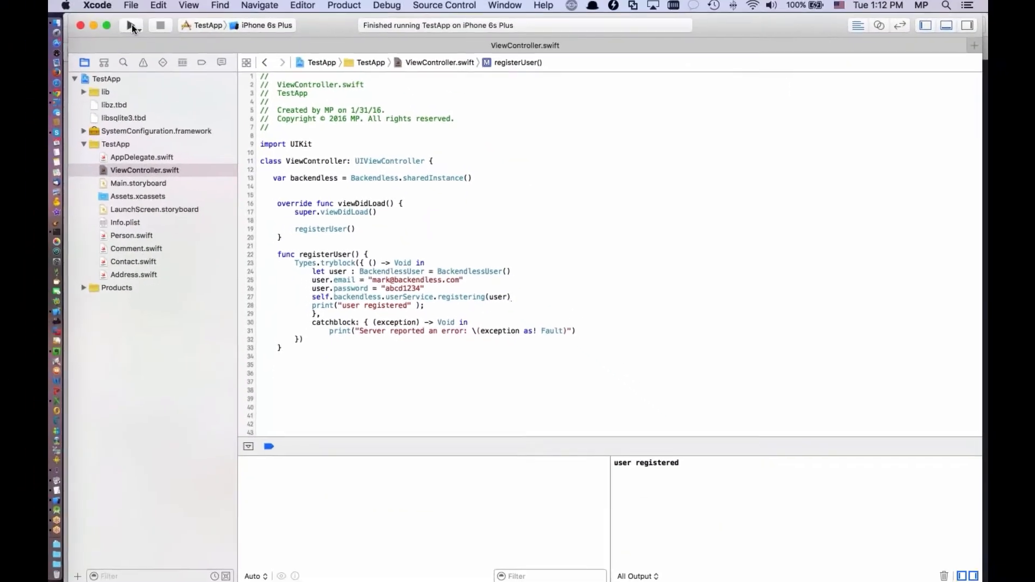
Run TestApp on the iPhone 6s Plus simulator and examine the console output from the registration call
click(135, 28)
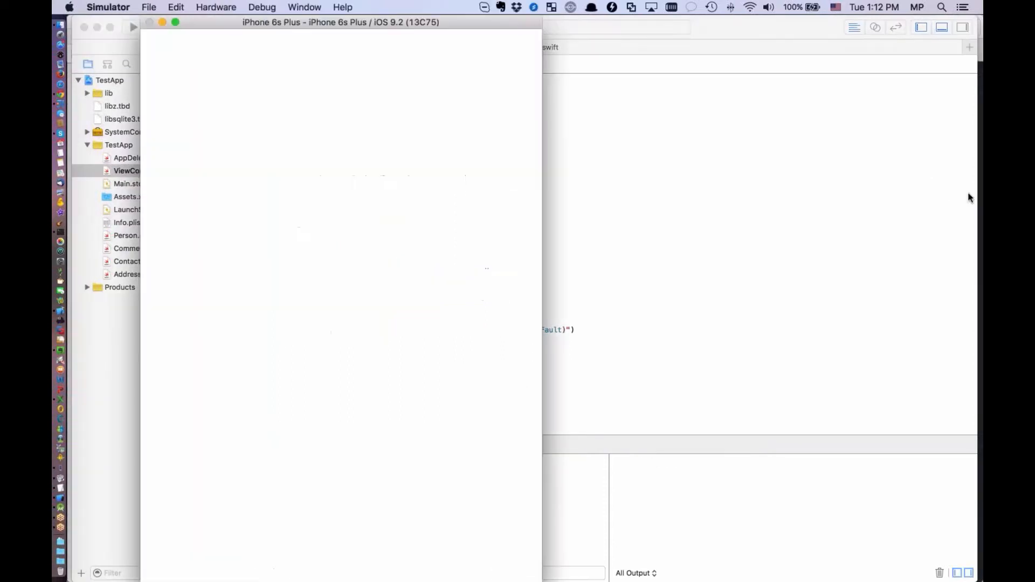
click(728, 488)
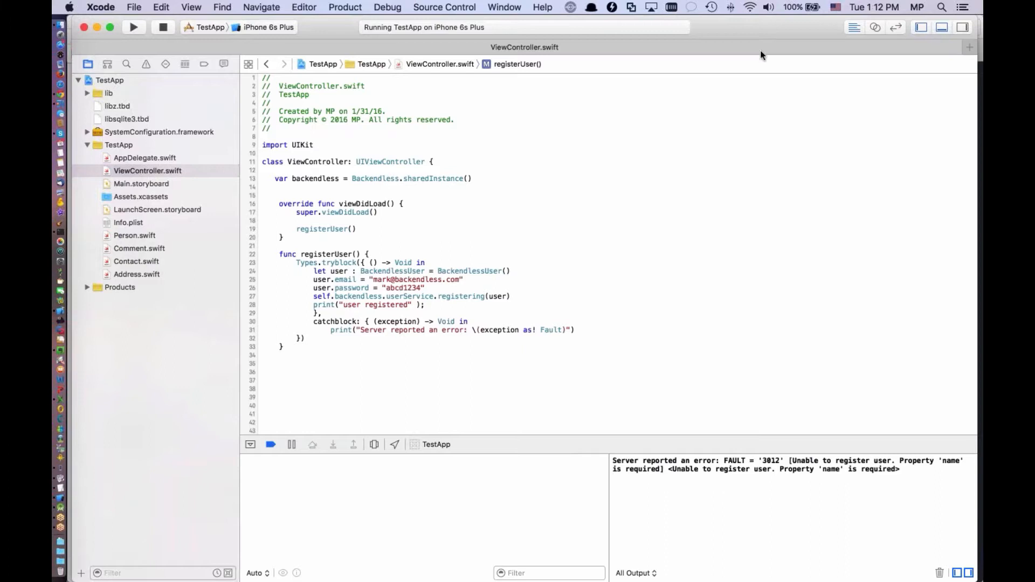
key(super+Tab)
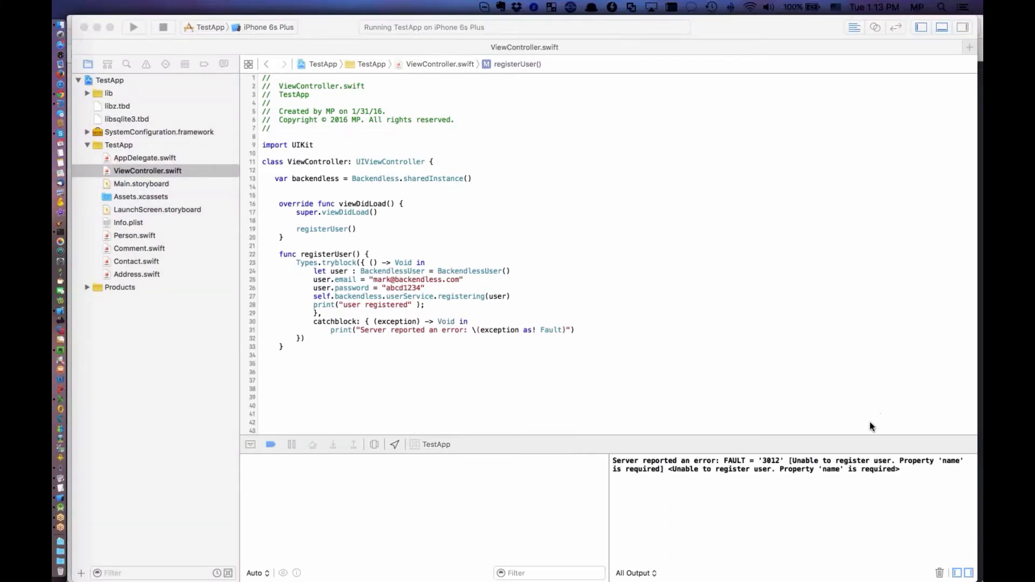
click(888, 470)
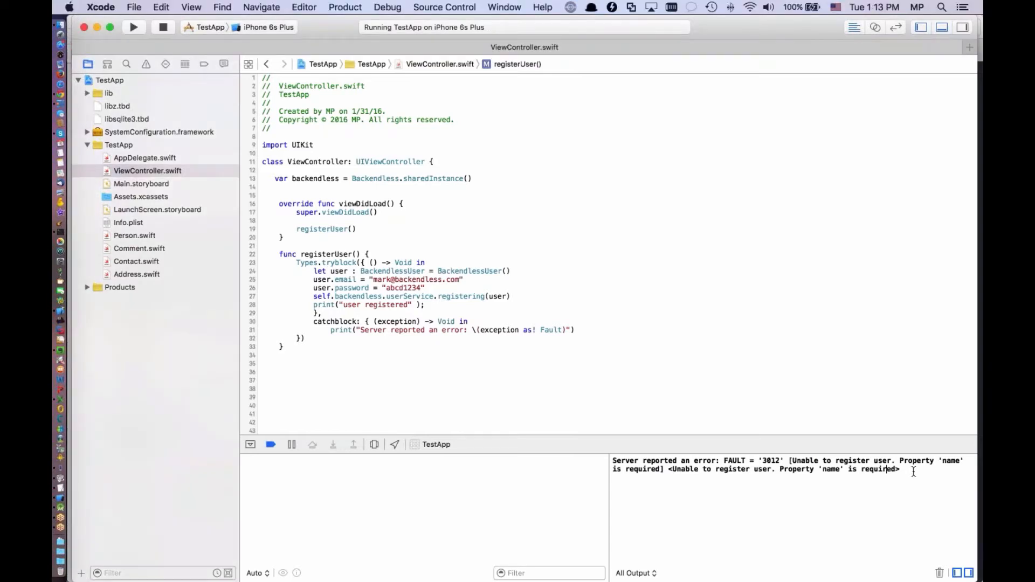
drag(900, 461, 664, 469)
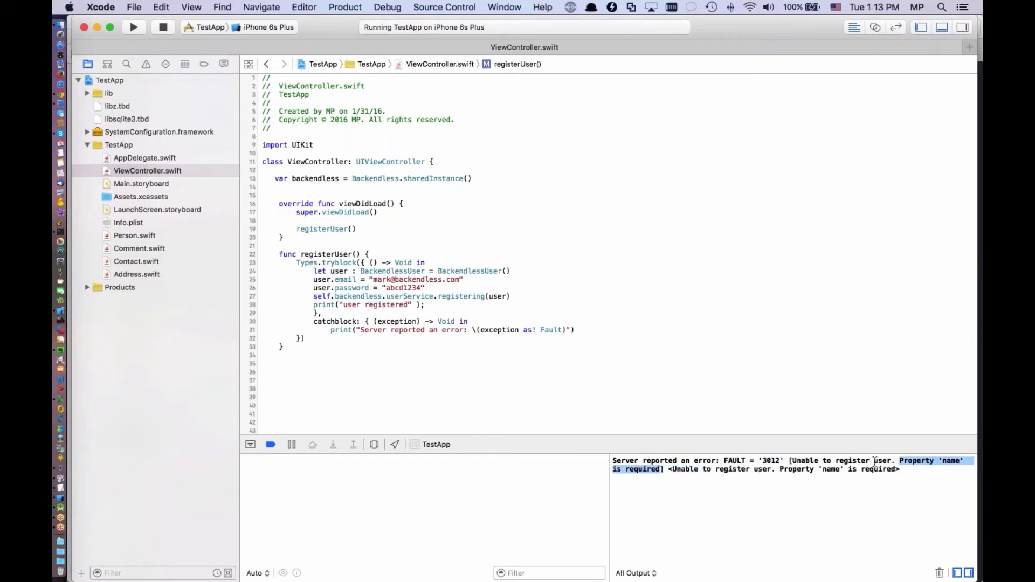
Switch to the Backendless console in Chrome and make the name user property not required
key(super+Tab)
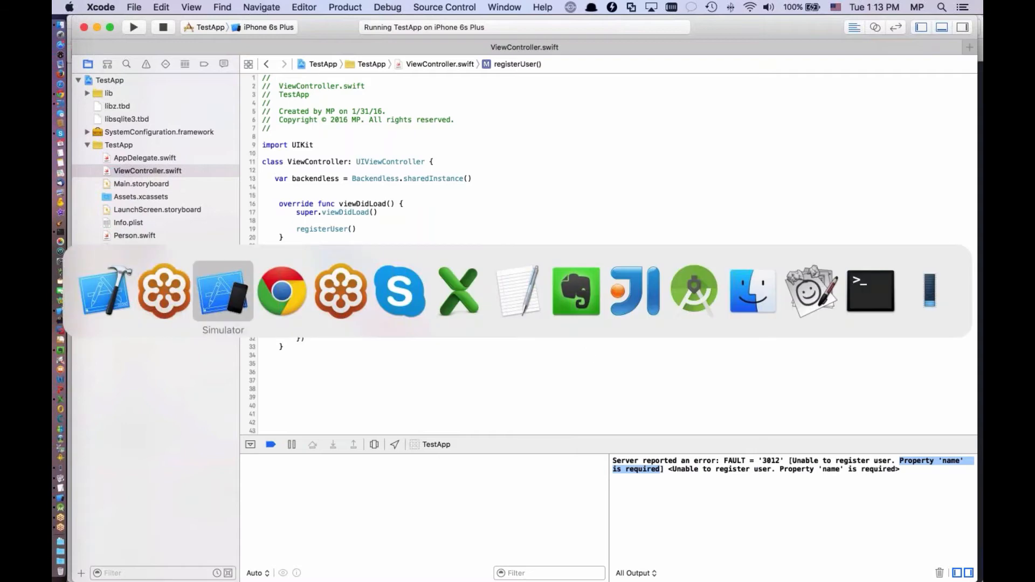
click(92, 200)
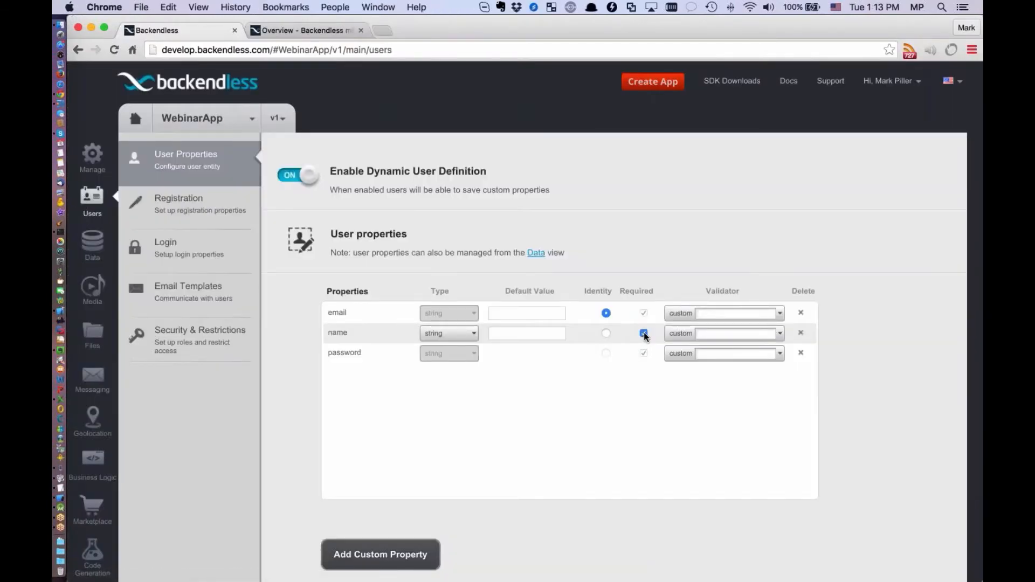
click(643, 334)
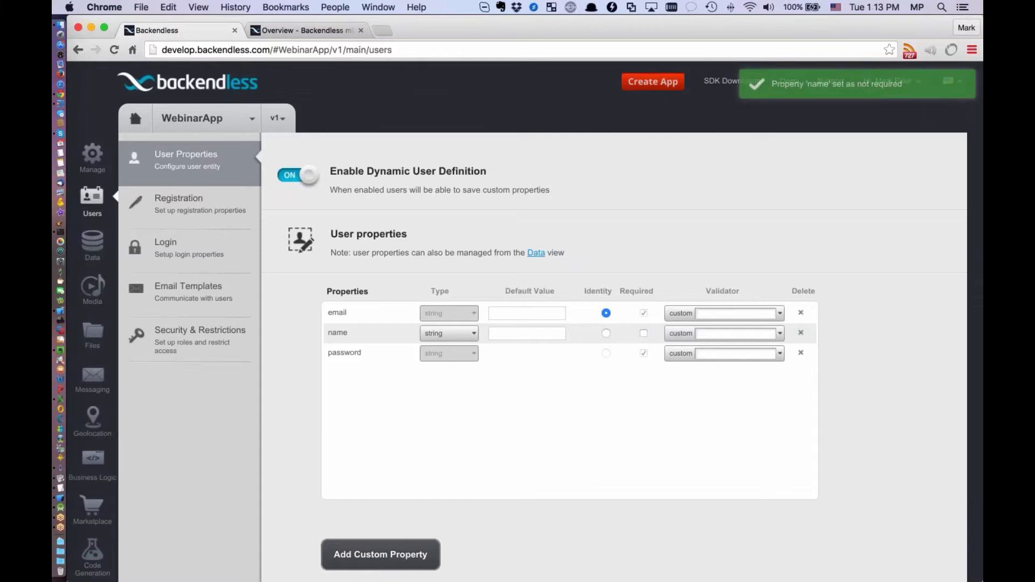
Switch back to Xcode, run TestApp again and check the console output
key(super+Tab)
click(165, 31)
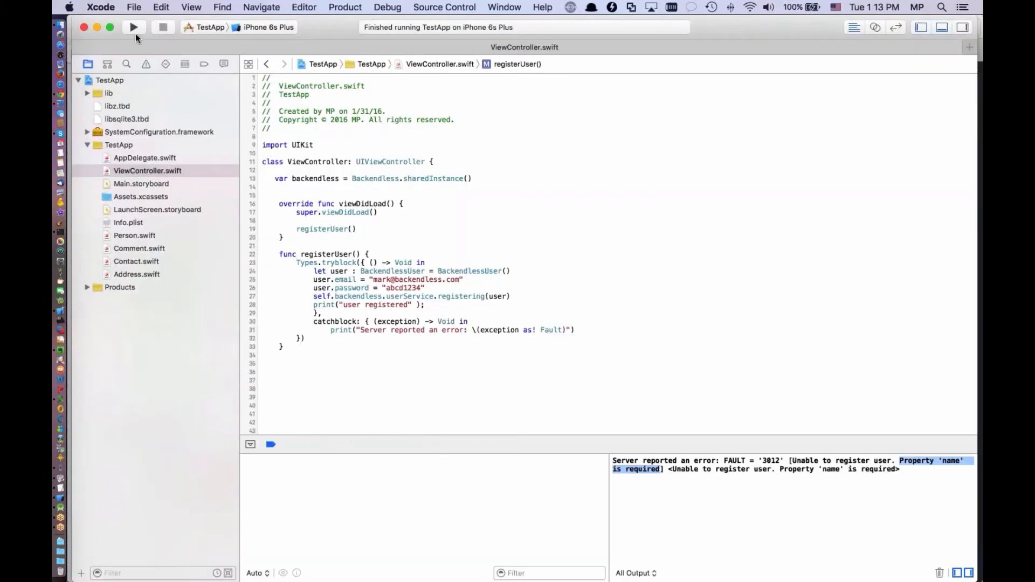
click(132, 29)
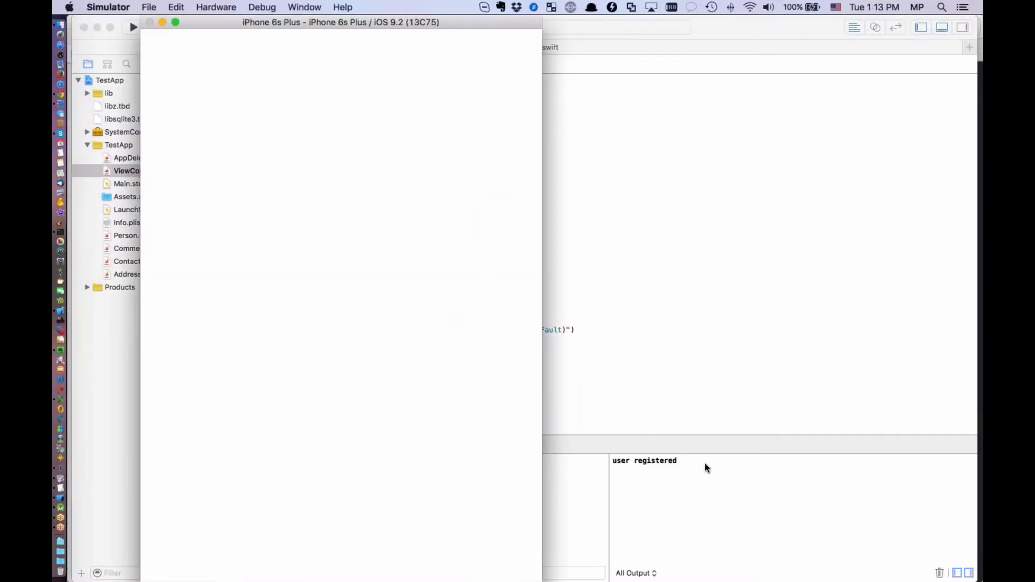
click(677, 461)
Switch to the Backendless console in Chrome and inspect the password field of the record in the Users data table
key(super+Tab)
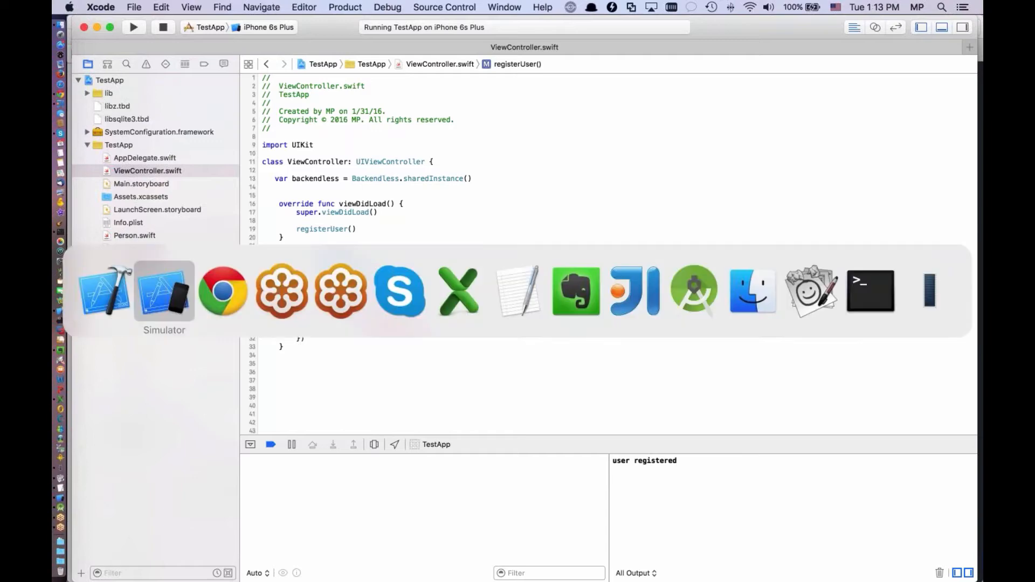
key(super+Tab)
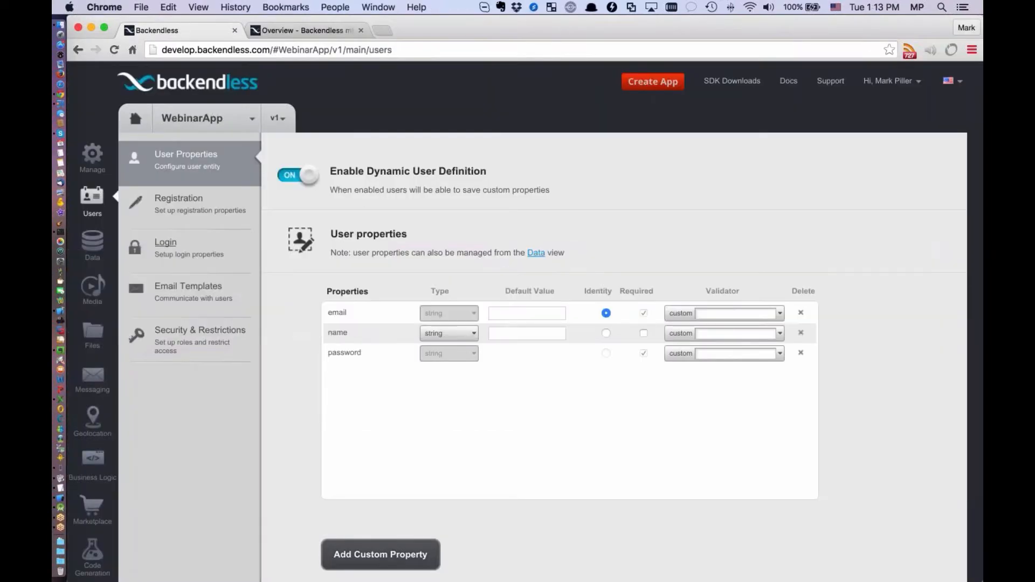
click(93, 244)
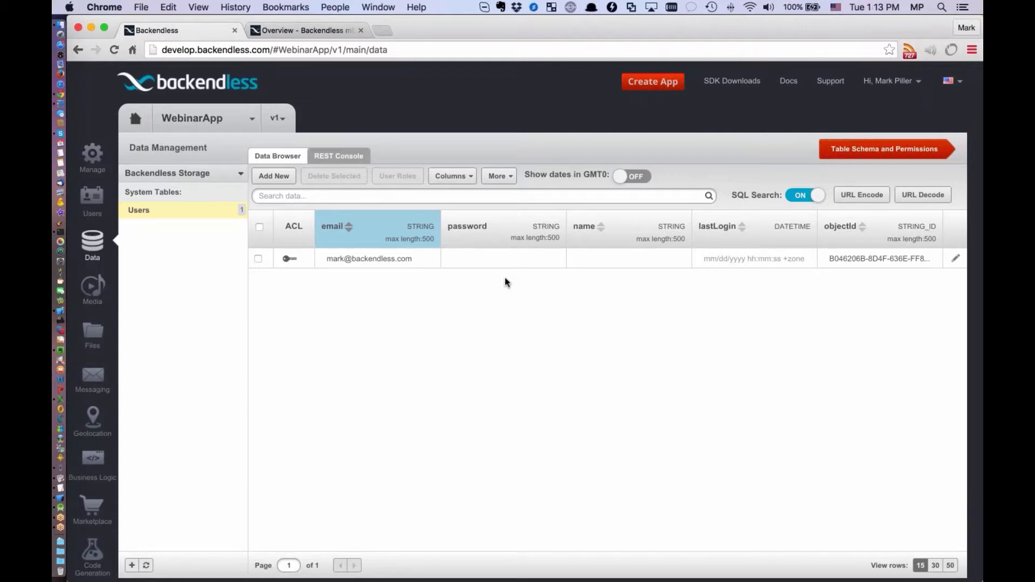
click(505, 260)
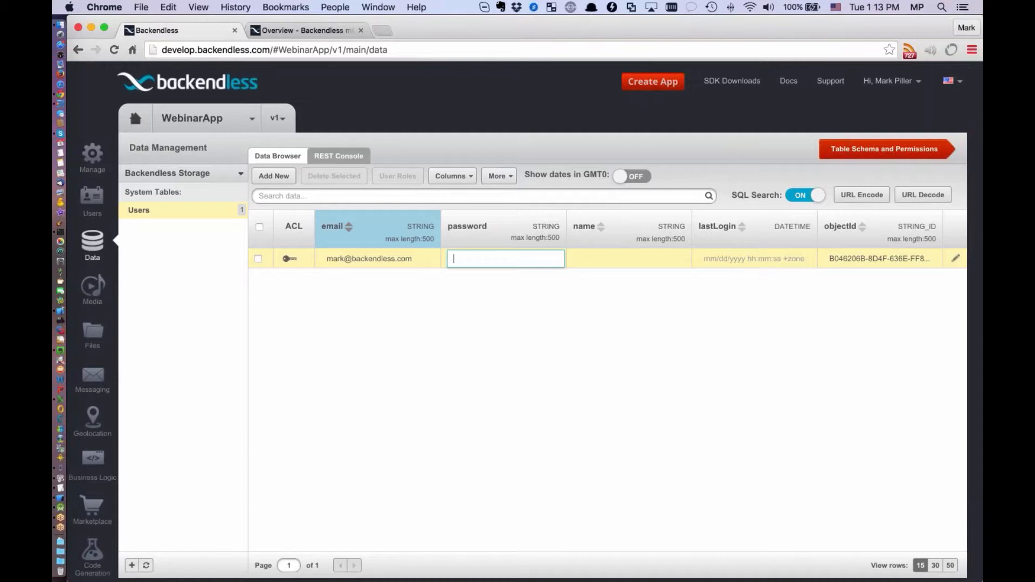
click(511, 305)
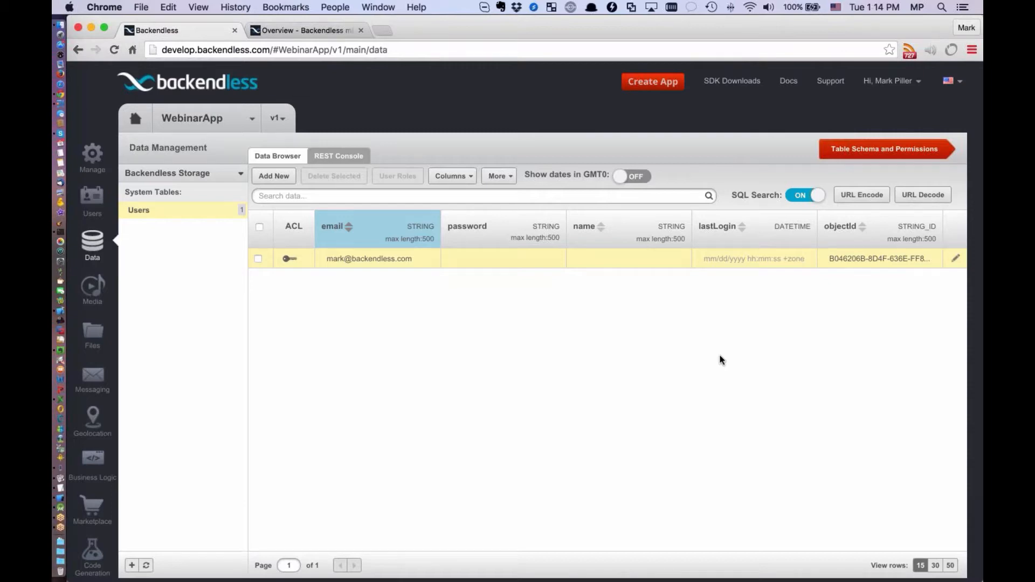
Switch to Xcode and change the part before the @ in the user's email address in registerUser
key(super+Tab)
key(super+Tab)
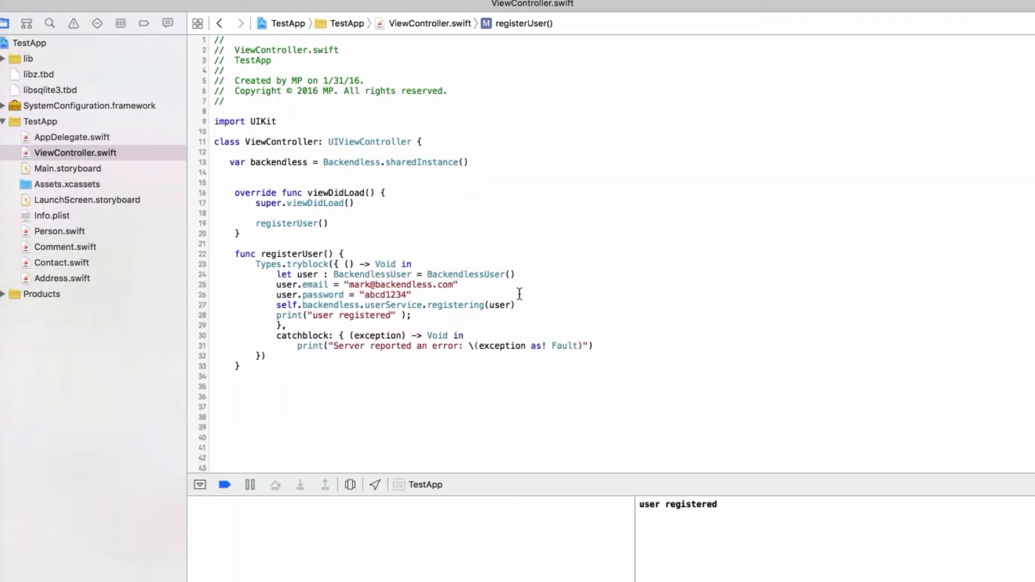
click(368, 284)
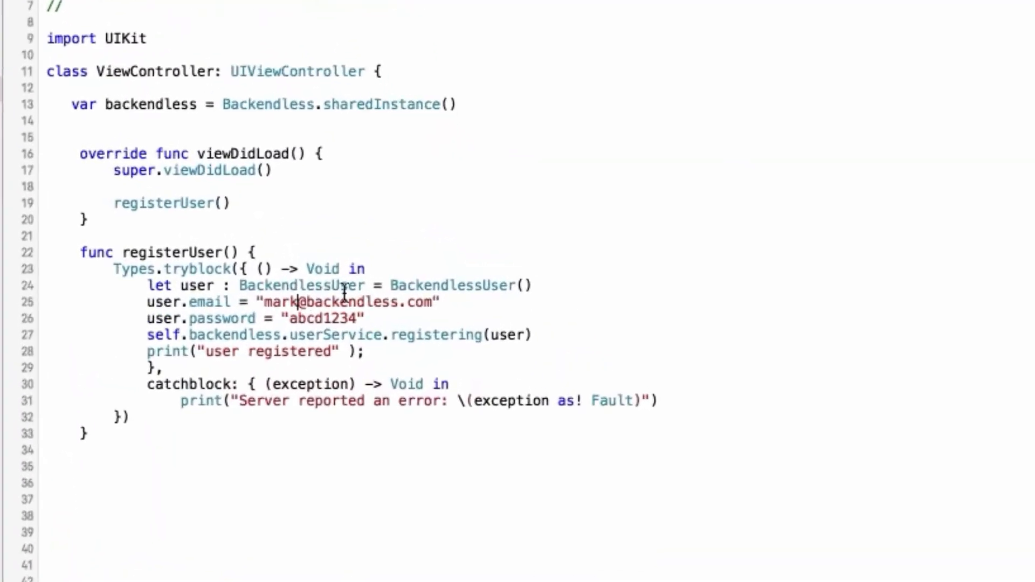
text(1)
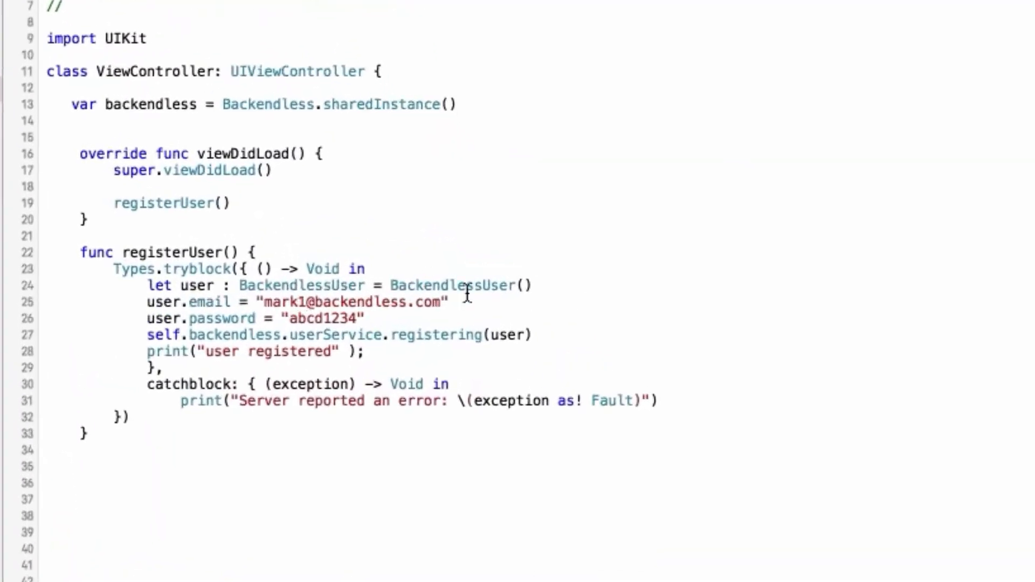
key(alt+shift+Left)
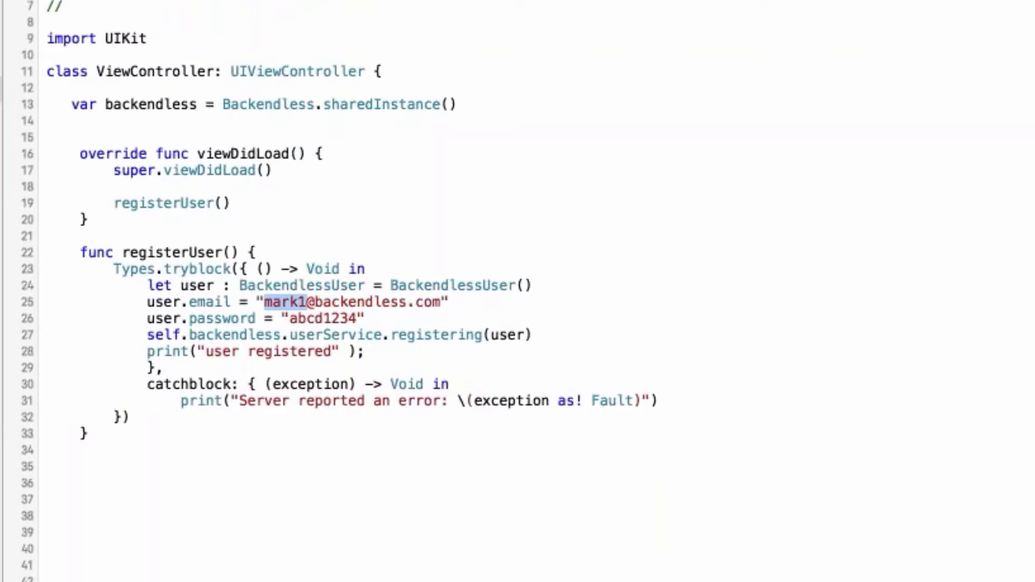
key(BackSpace)
text(joe)
Insert three blank lines after the password assignment in registerUser
click(628, 320)
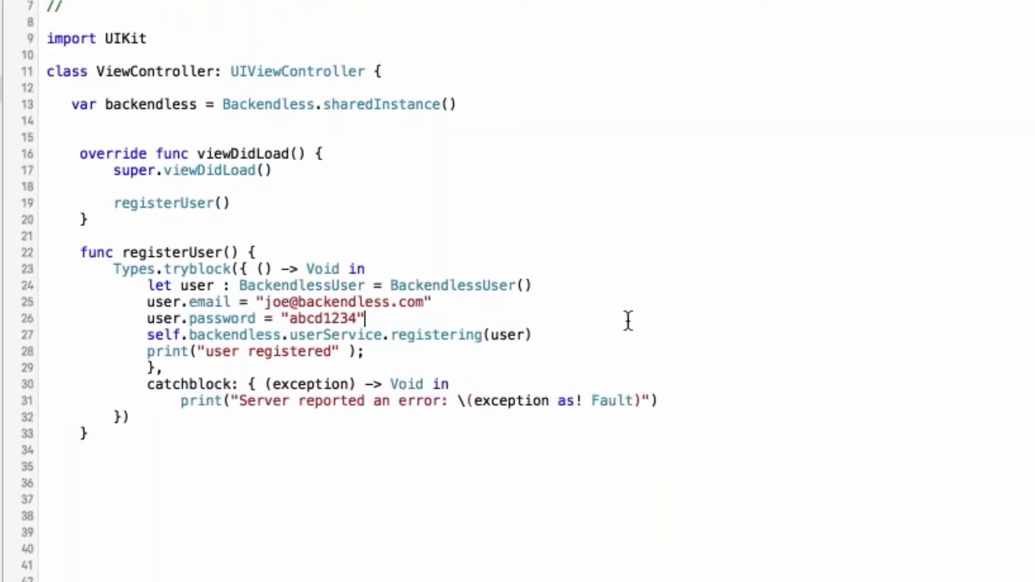
key(Return)
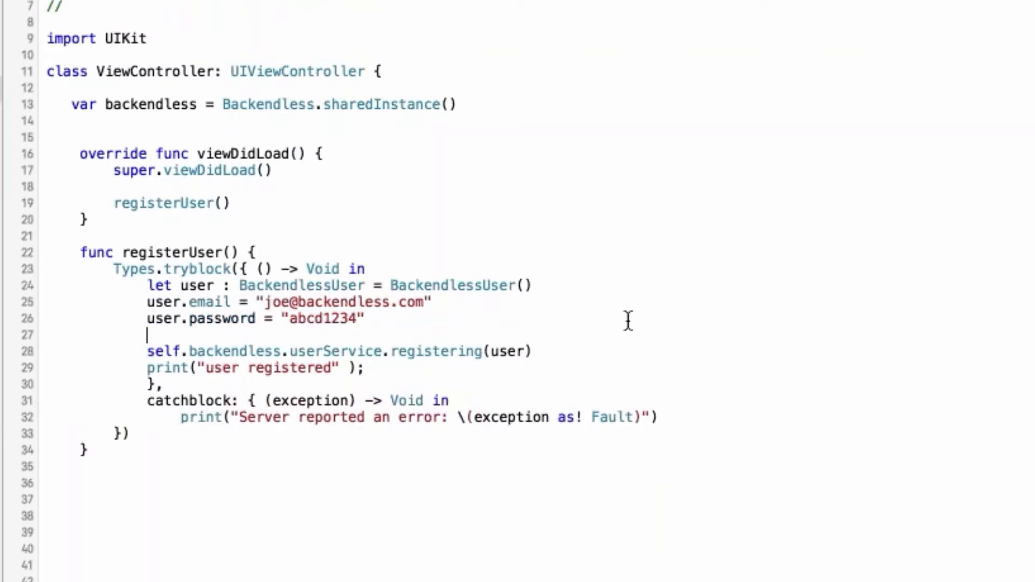
key(Return)
key(Up)
key(Return)
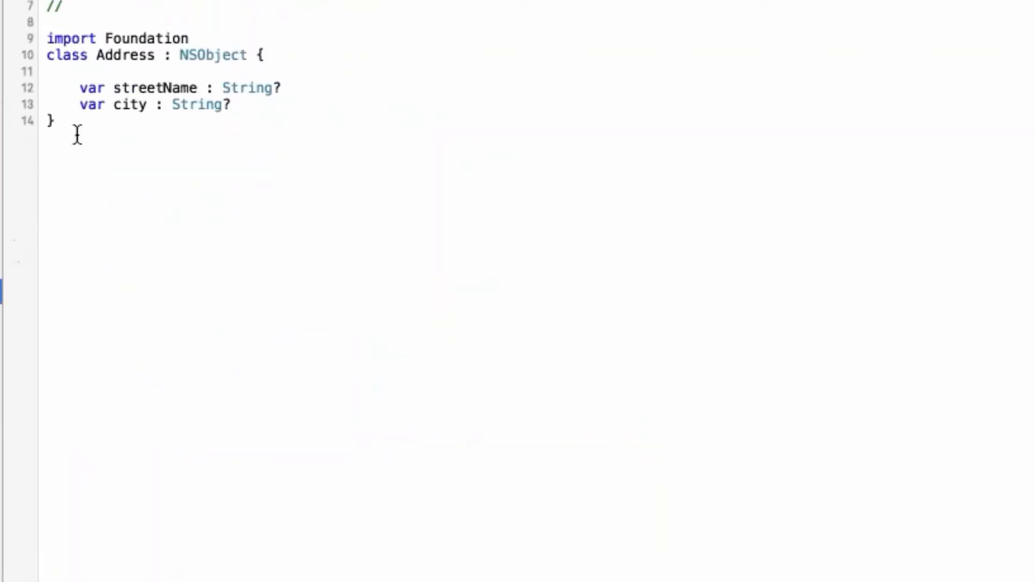
Review the Address class and its streetName and city properties in Address.swift
drag(76, 134, 47, 54)
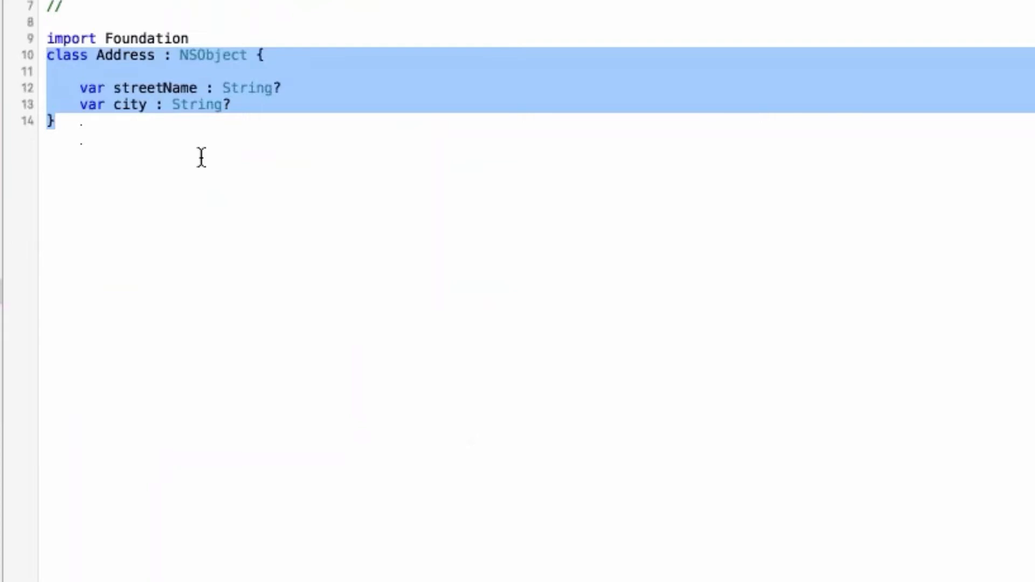
click(145, 88)
double_click(144, 88)
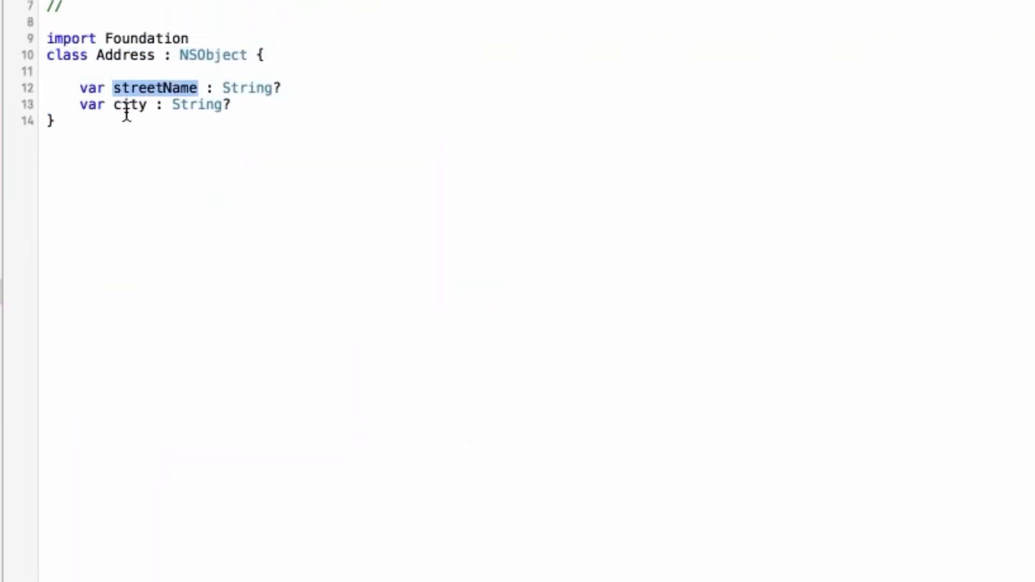
click(128, 110)
double_click(128, 110)
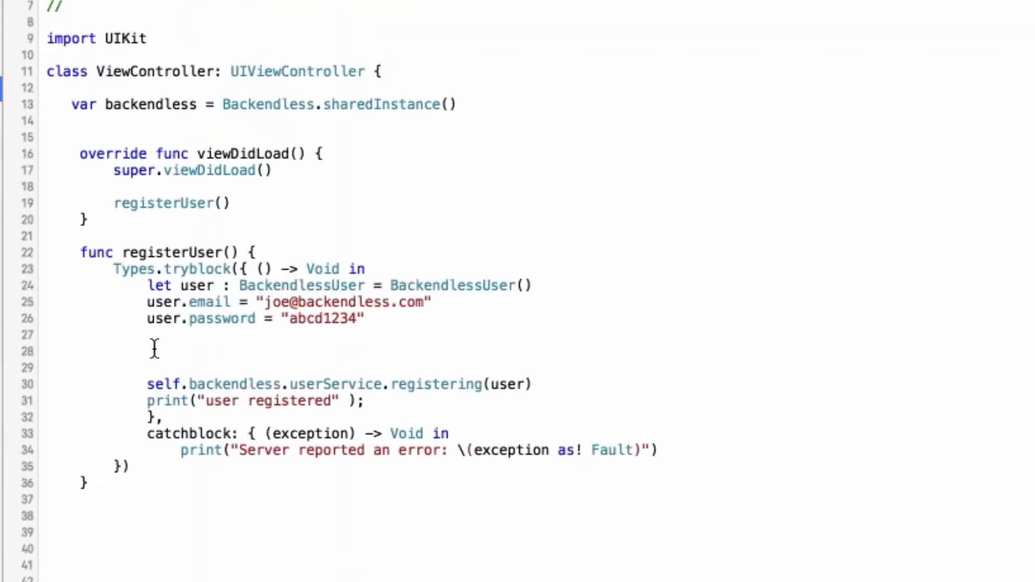
Return to ViewController.swift and add the line "let address = Address()" below the password assignment in registerUser
click(154, 351)
text(let addre)
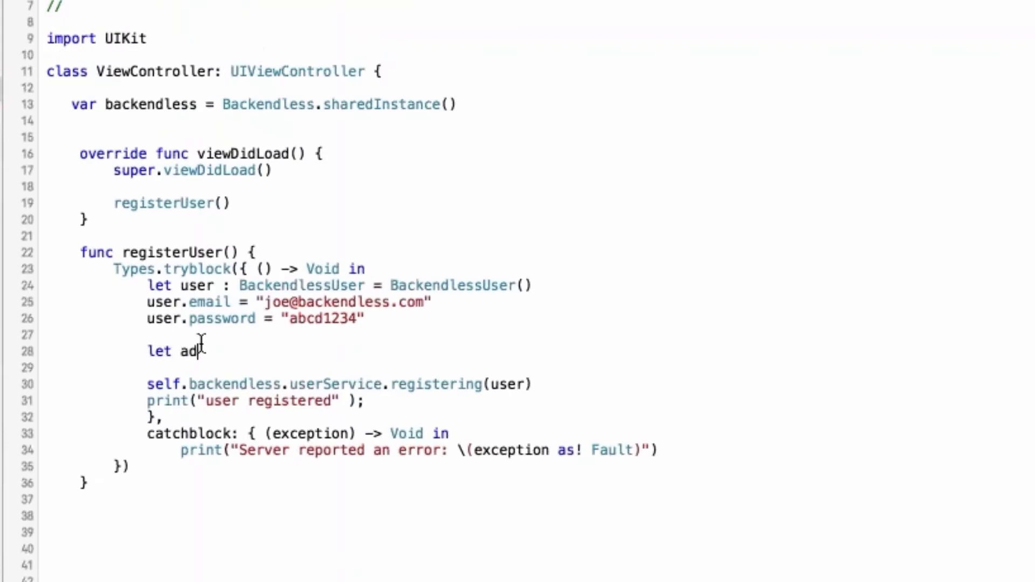
text(ss = A)
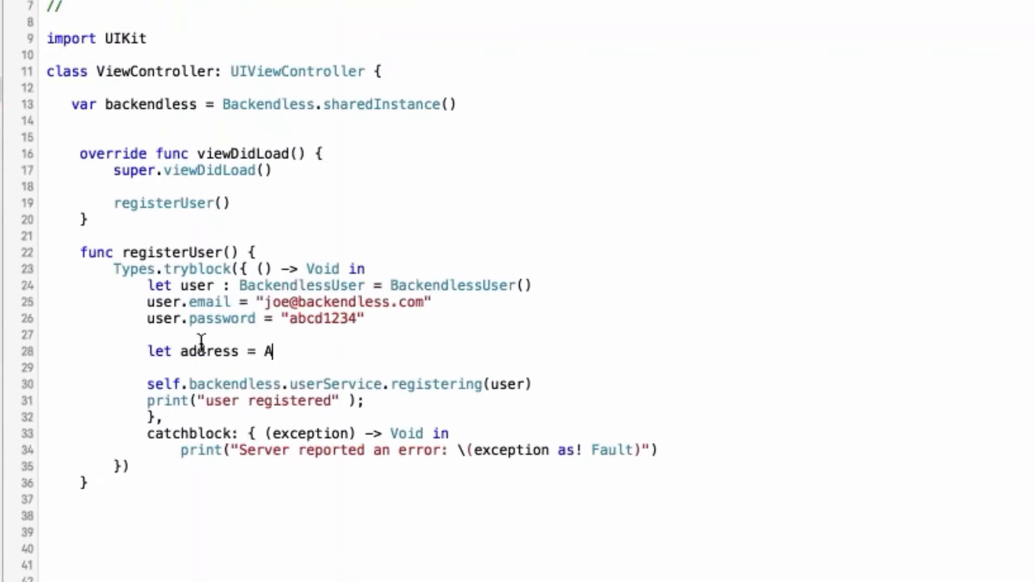
text(ddress)
key(Return)
key(Return)
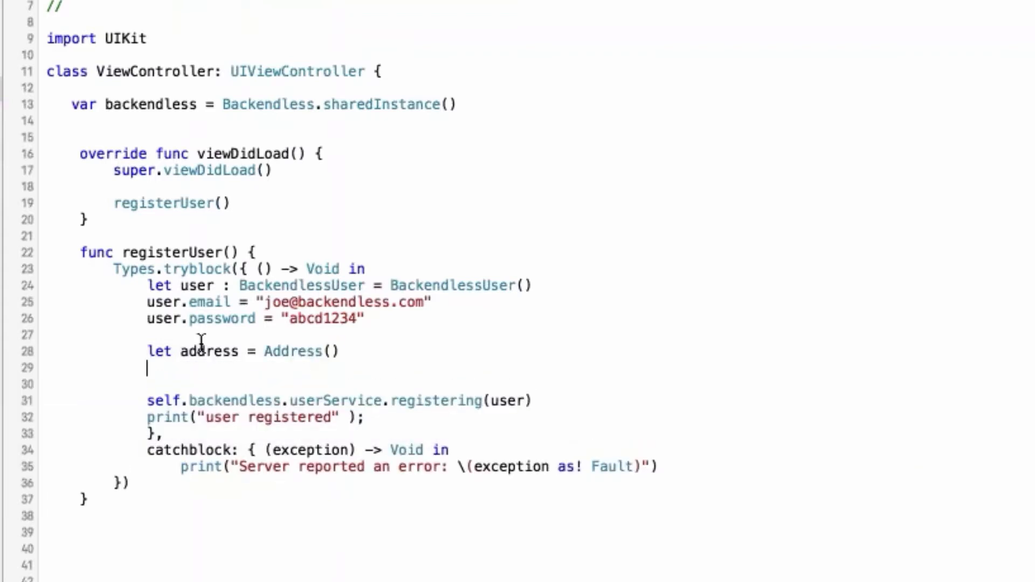
Below the Address creation in registerUser, assign a sample street address string to address.streetName
text(address.)
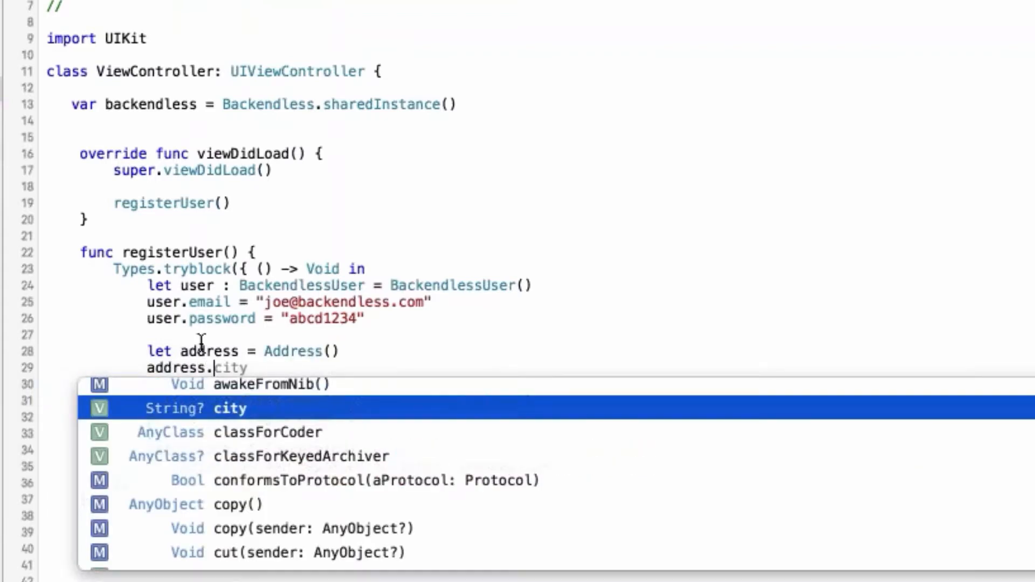
text(st)
key(Return)
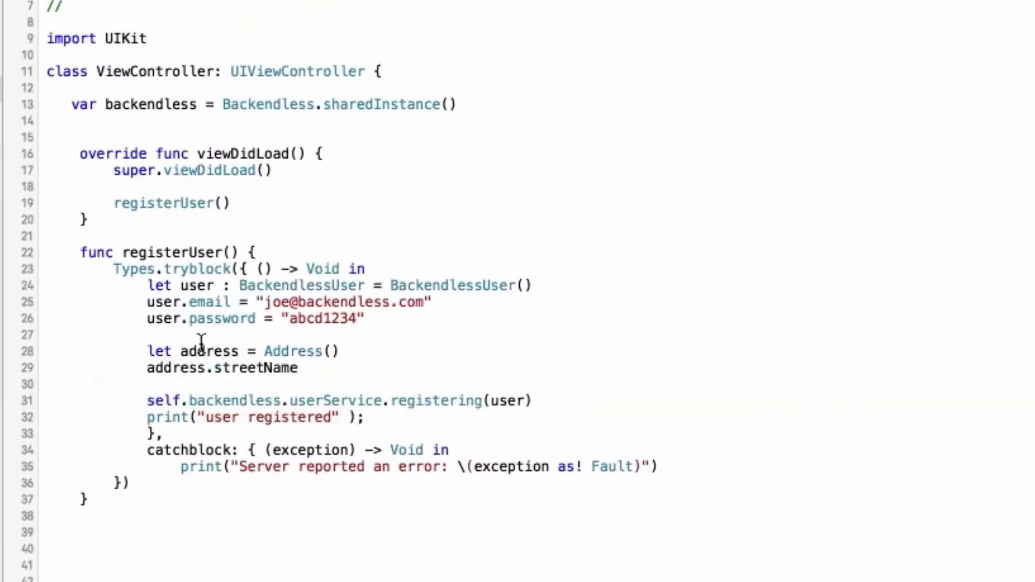
text(= "123 Main)
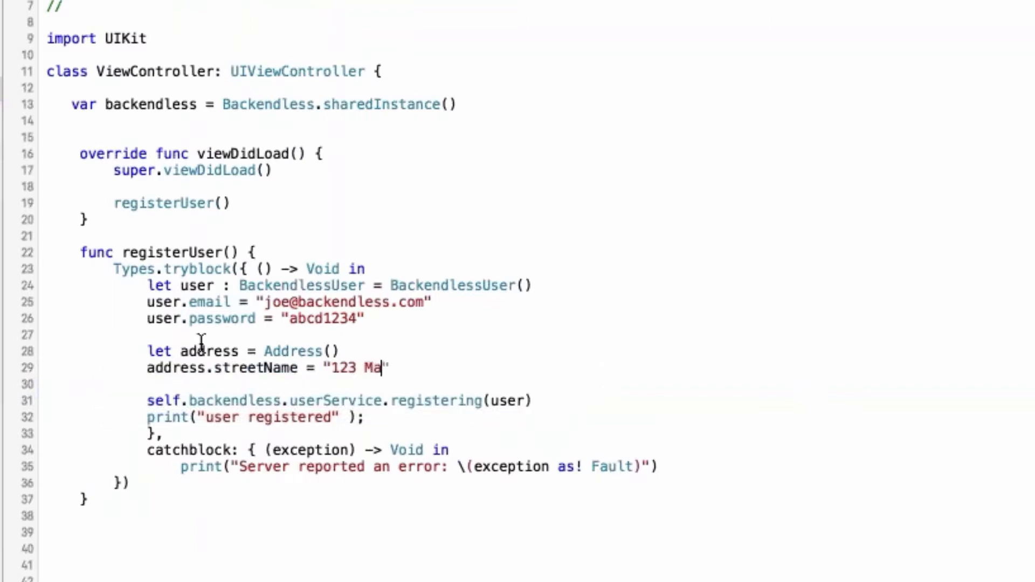
text( St")
key(Return)
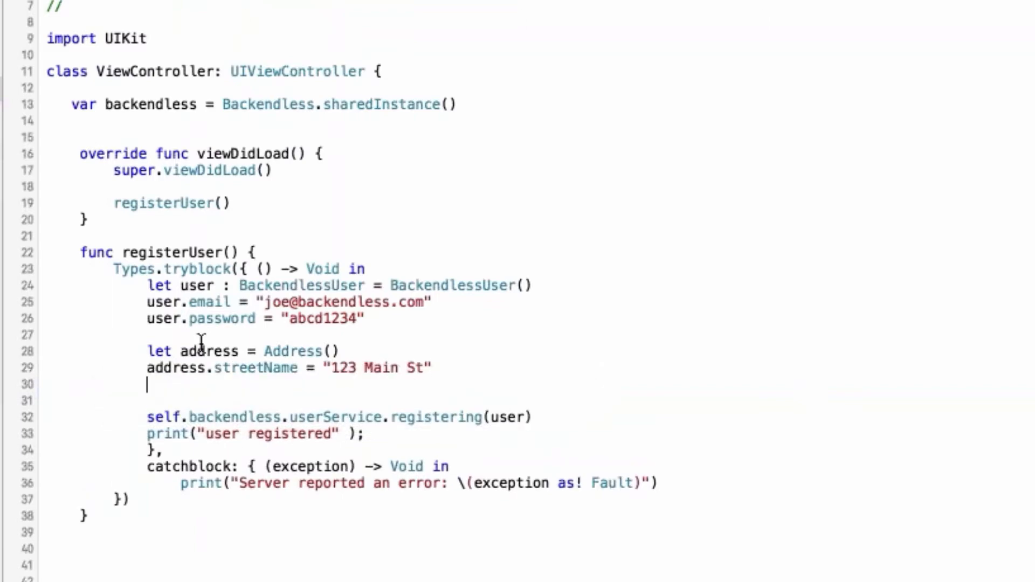
Set address.city to "Dallas" on the line below the streetName assignment
text(address.ci)
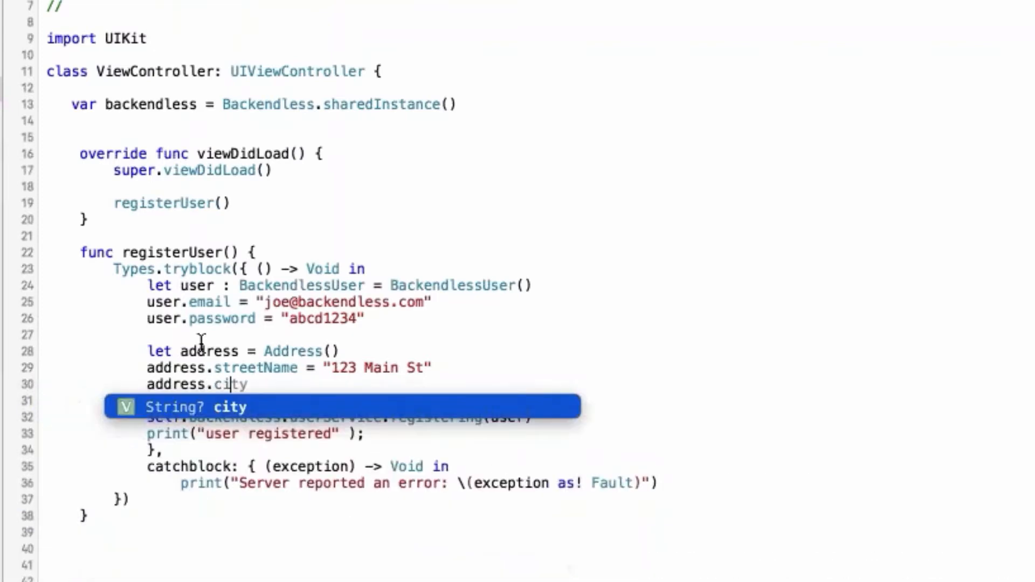
key(Return)
text(= "Dalla)
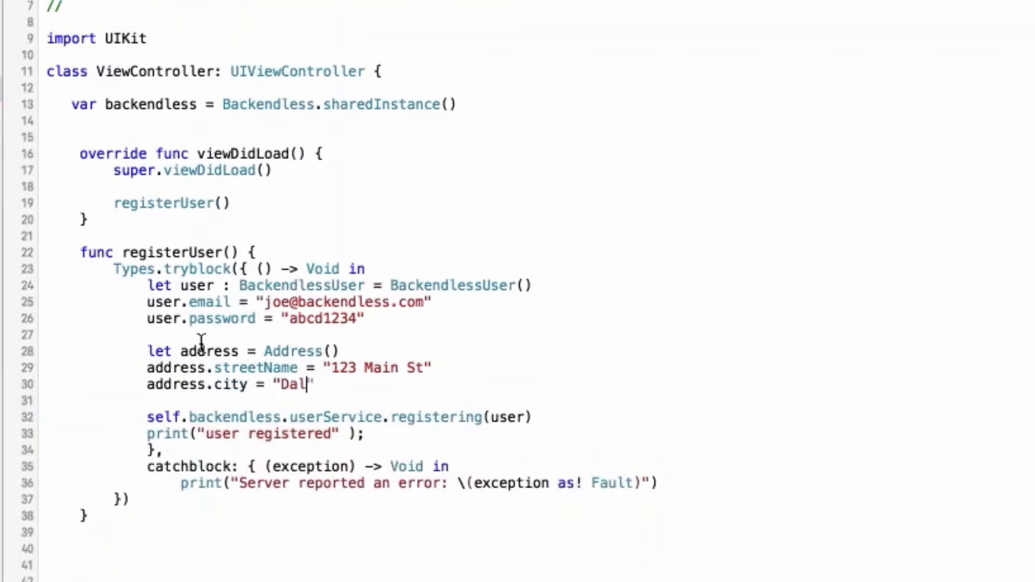
text(s")
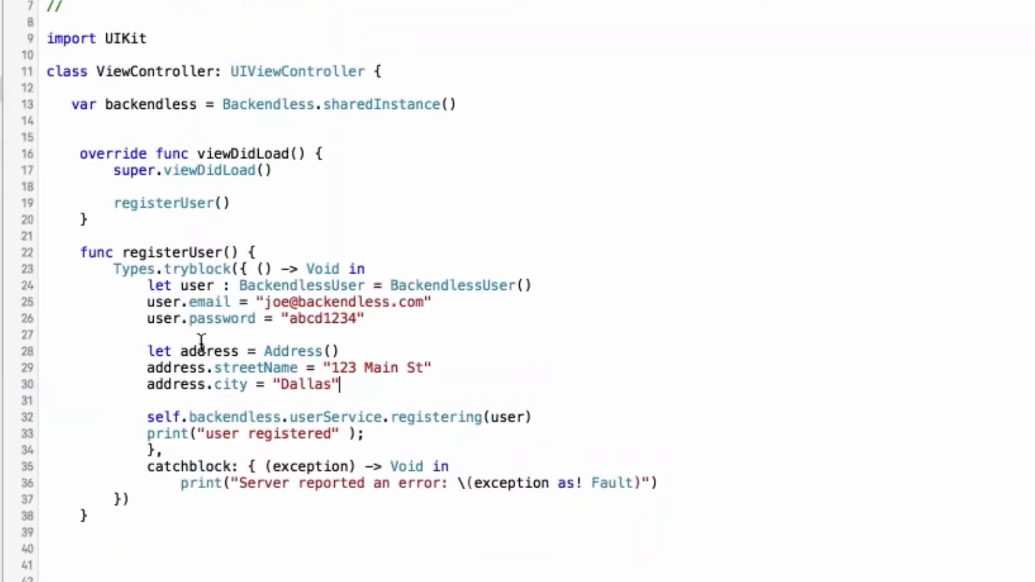
Below the city assignment, add a user.setProperty call with the key "myAddress"
key(Return)
key(Return)
text(user.se)
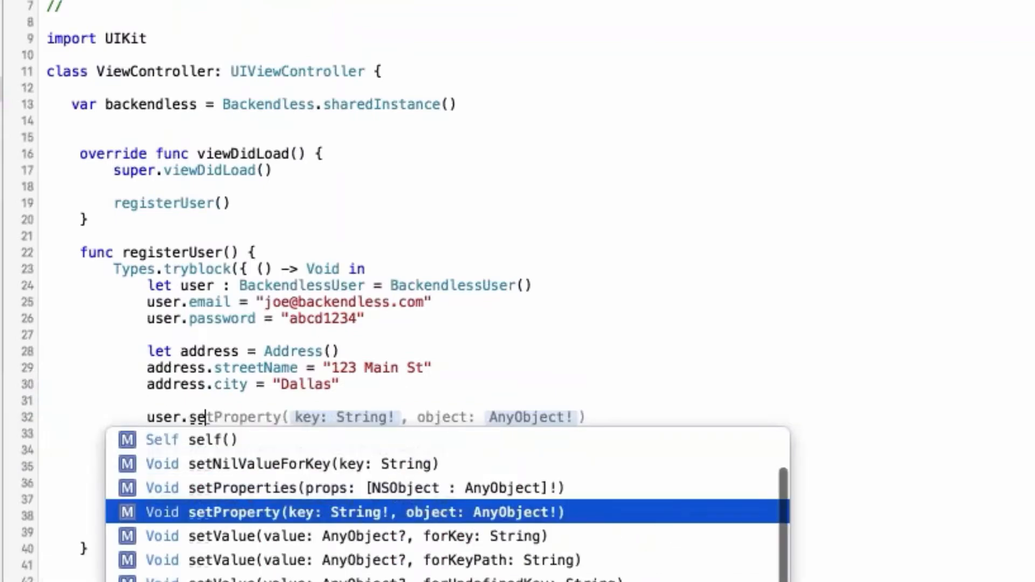
key(Return)
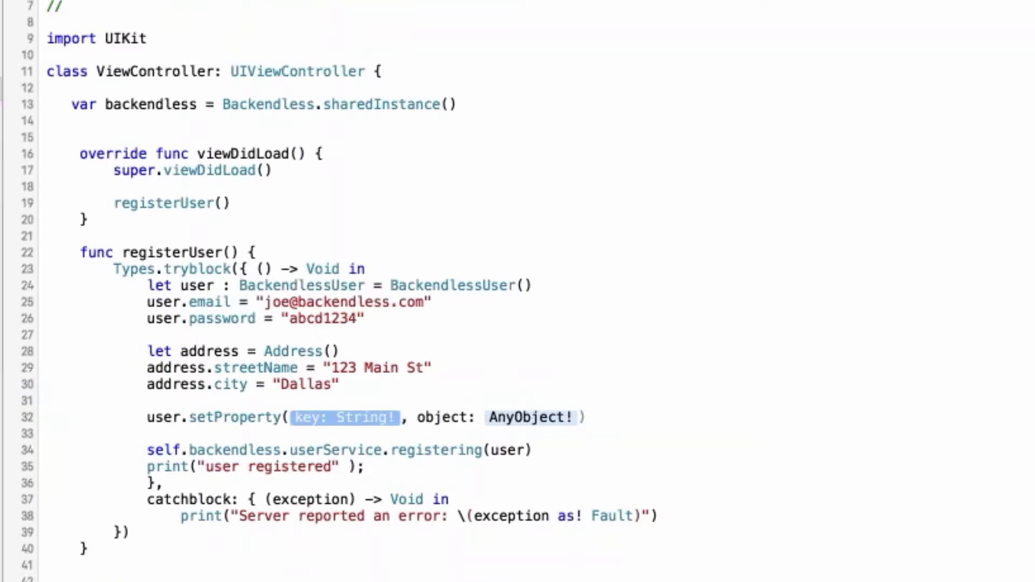
text("address")
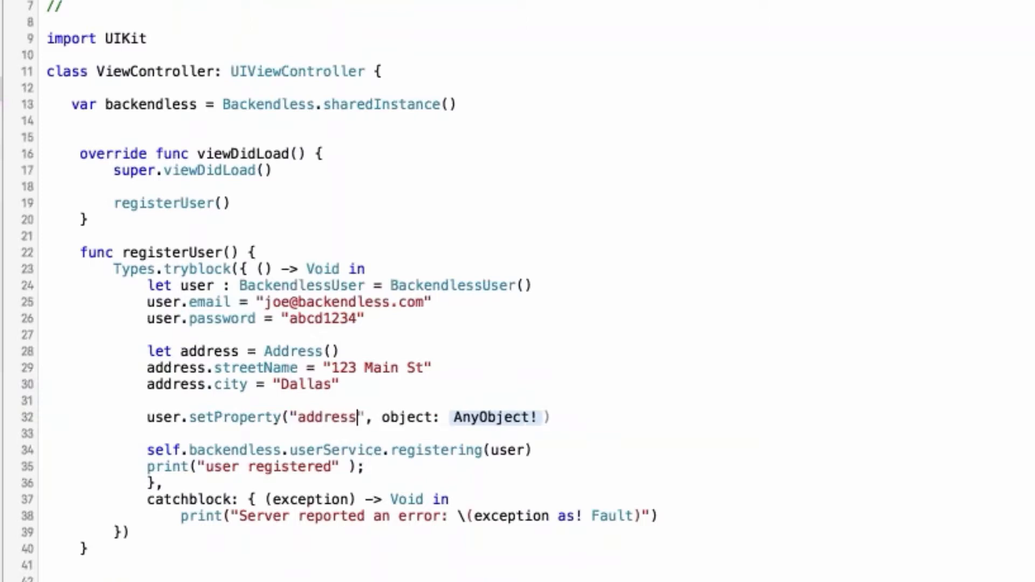
key(Left)
key(alt+Left)
text(my)
key(shift+Right)
text(A)
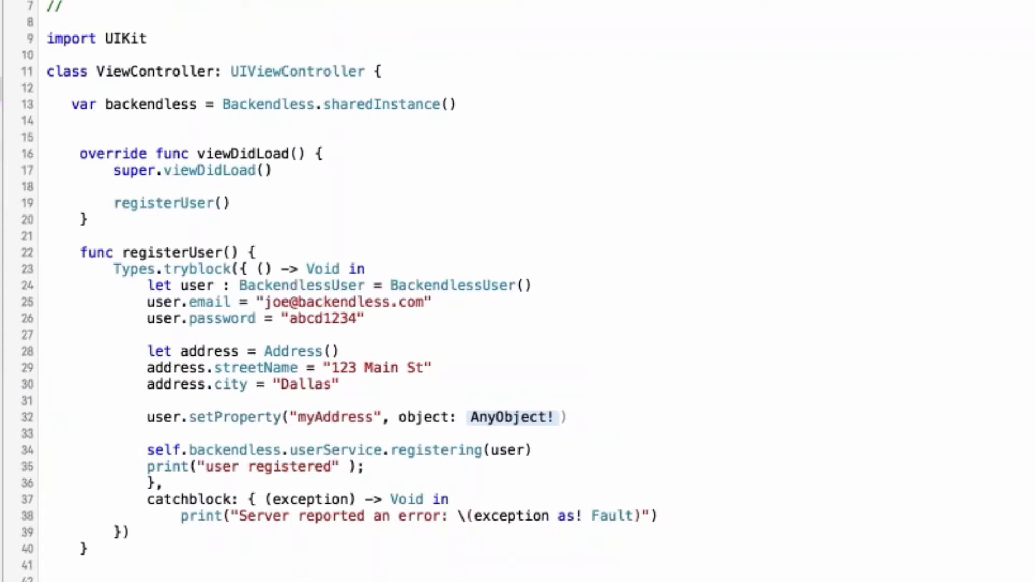
Pass the address variable as the object argument of the setProperty call
key(alt+Right)
key(alt+Right)
key(Right)
key(Right)
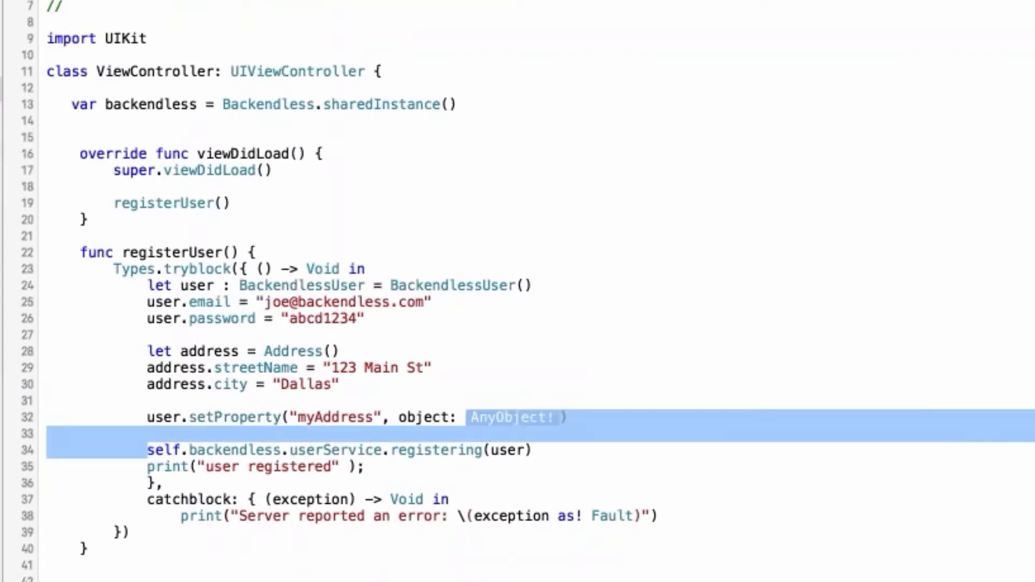
key(Tab)
text(Address)
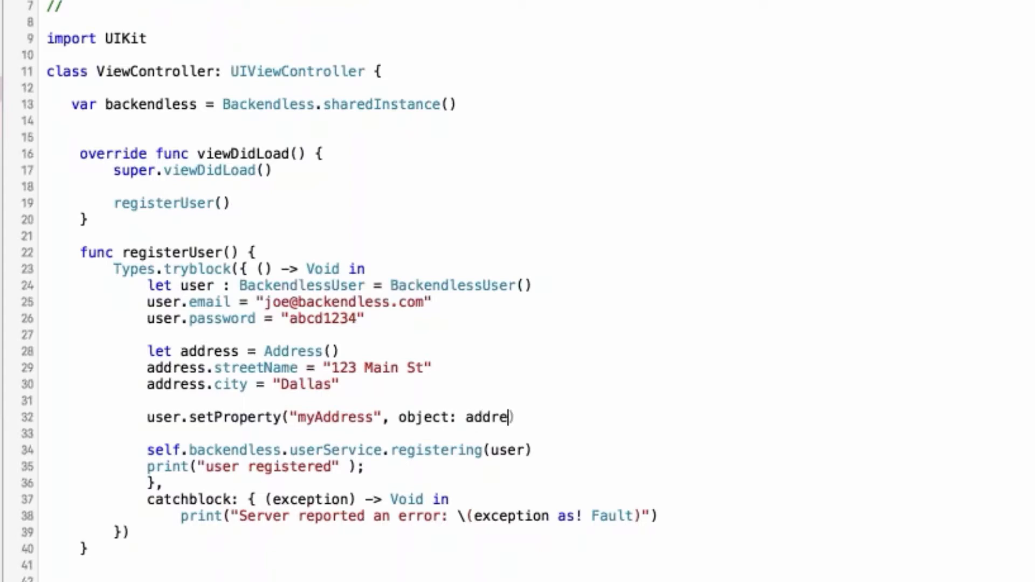
key(Down)
key(Return)
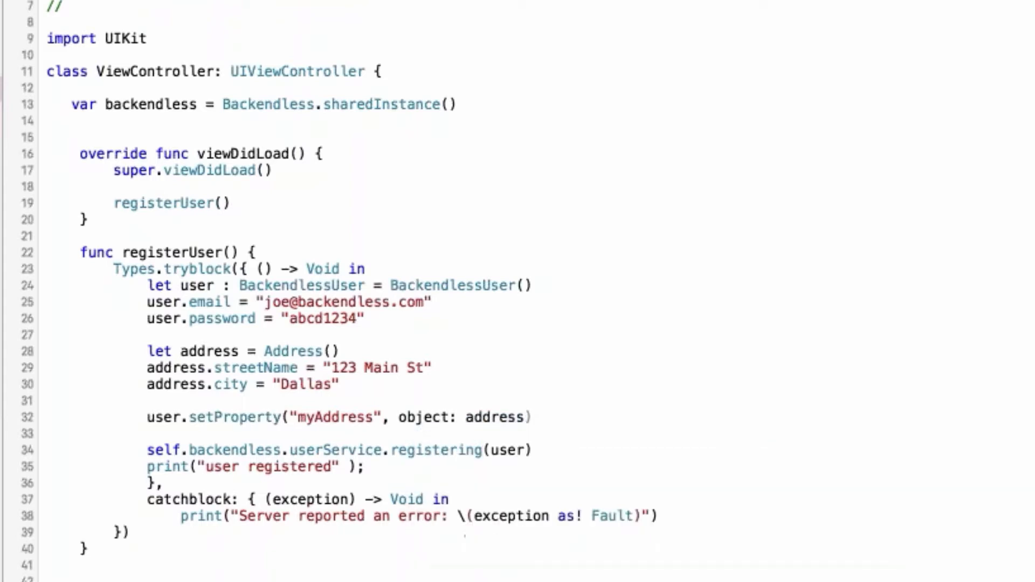
Delete the blank line between the city assignment and the setProperty call, and run TestApp
key(Down)
click(360, 385)
key(shift+Down)
key(BackSpace)
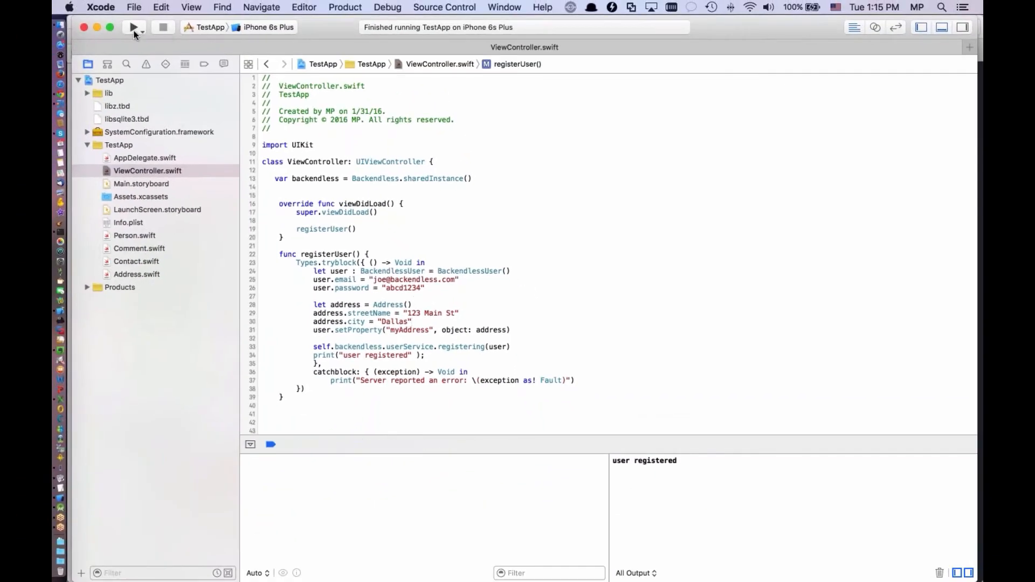
click(134, 27)
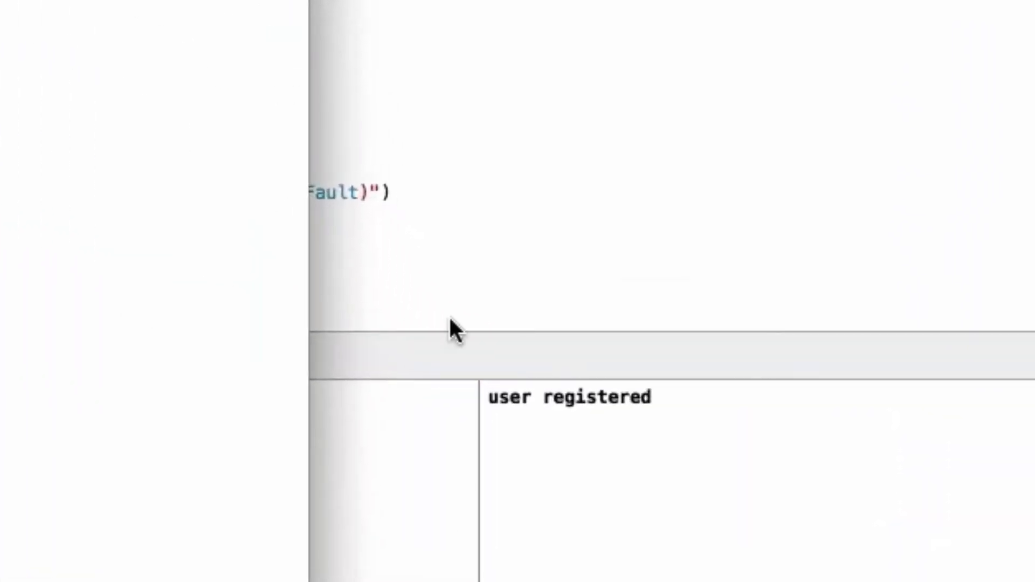
Switch to Chrome and examine the user properties in the Backendless Users section
key(super+Tab)
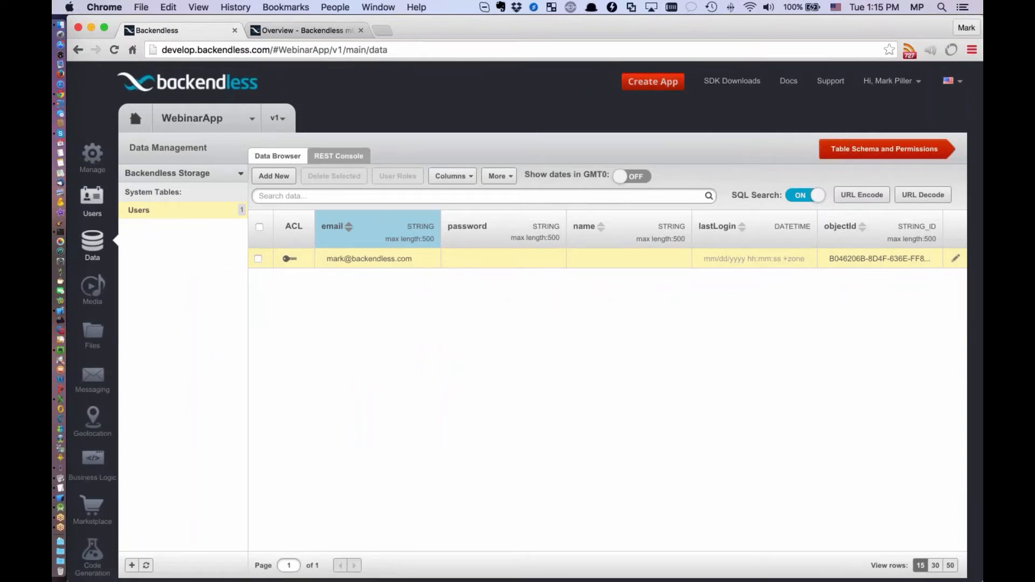
click(92, 201)
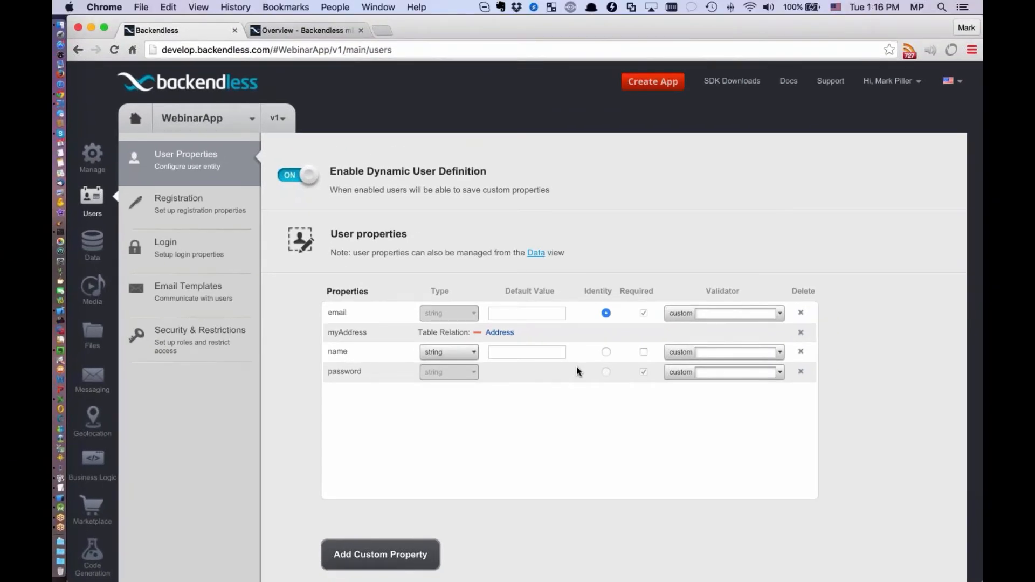
Return to the Users table in the data browser, widen its myAddress column and open the linked Address record
click(92, 248)
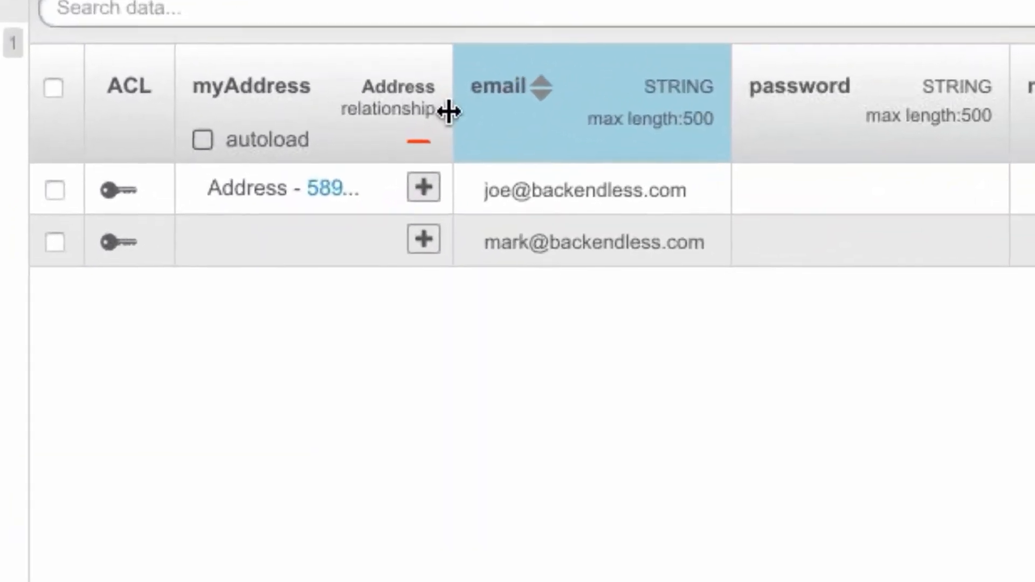
drag(412, 236, 520, 244)
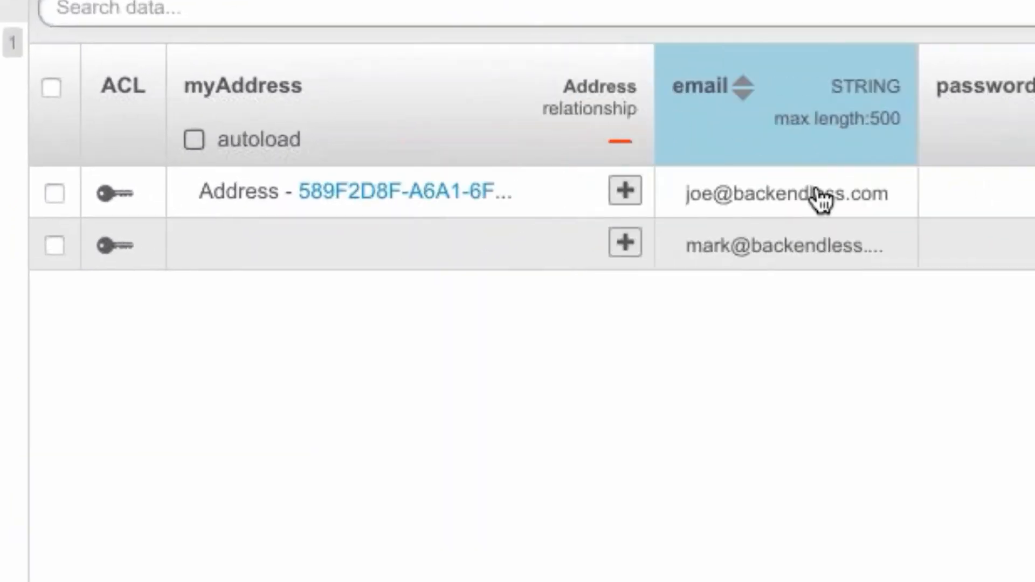
drag(653, 115, 845, 116)
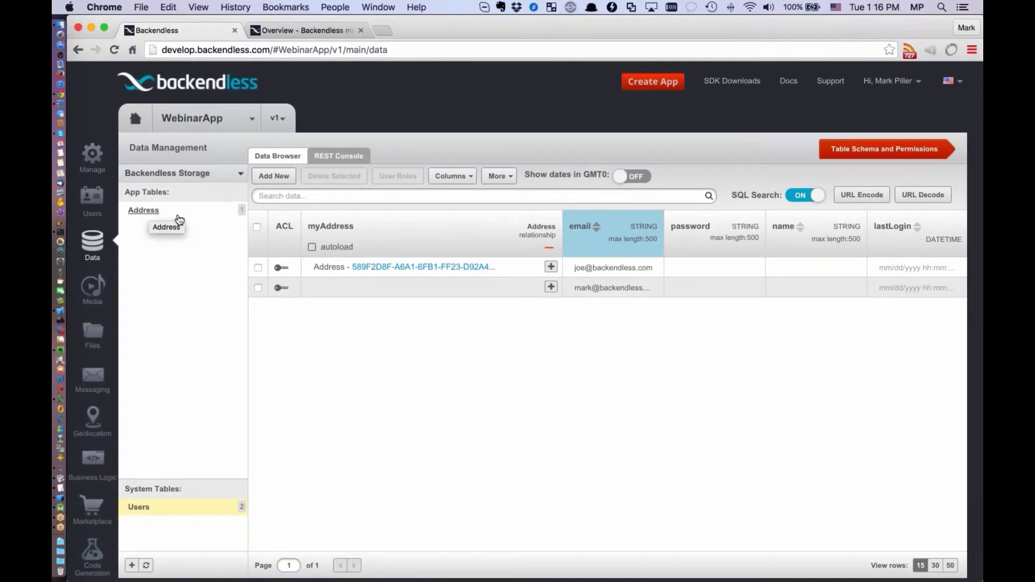
click(426, 268)
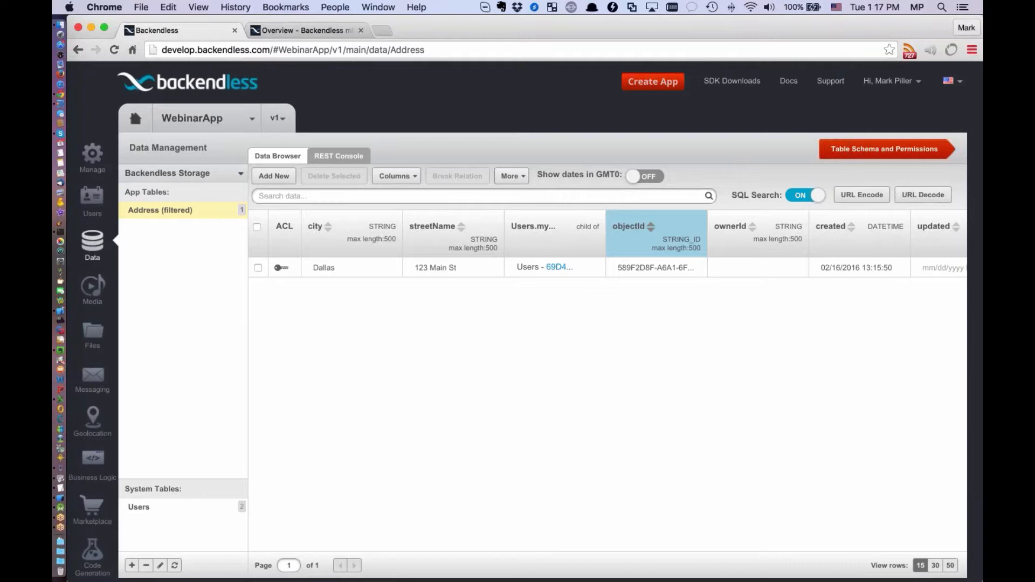
Examine the Address table's columns and its list of columns that can be shown
click(971, 46)
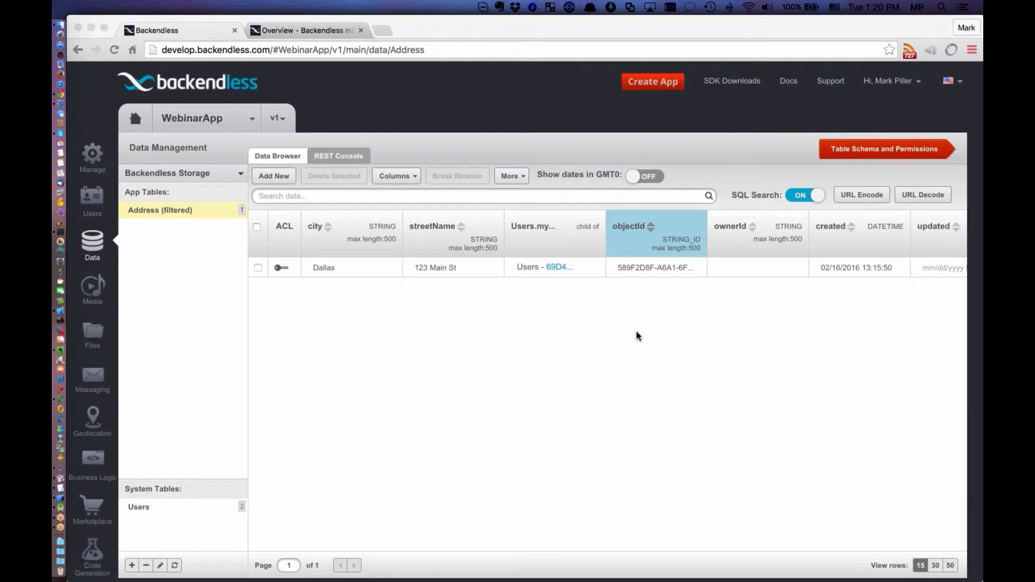
click(412, 177)
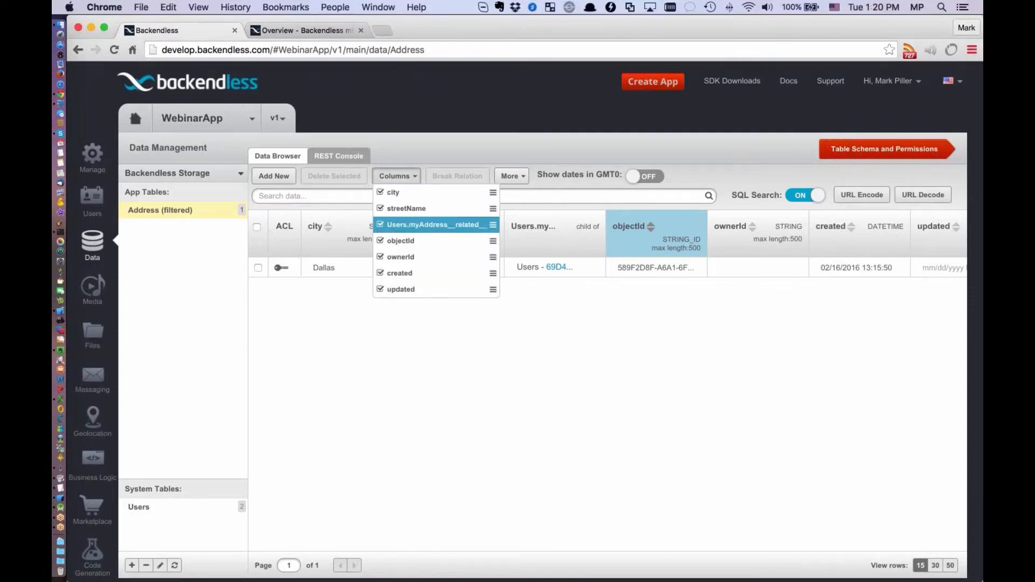
scroll(431, 226, down, 3)
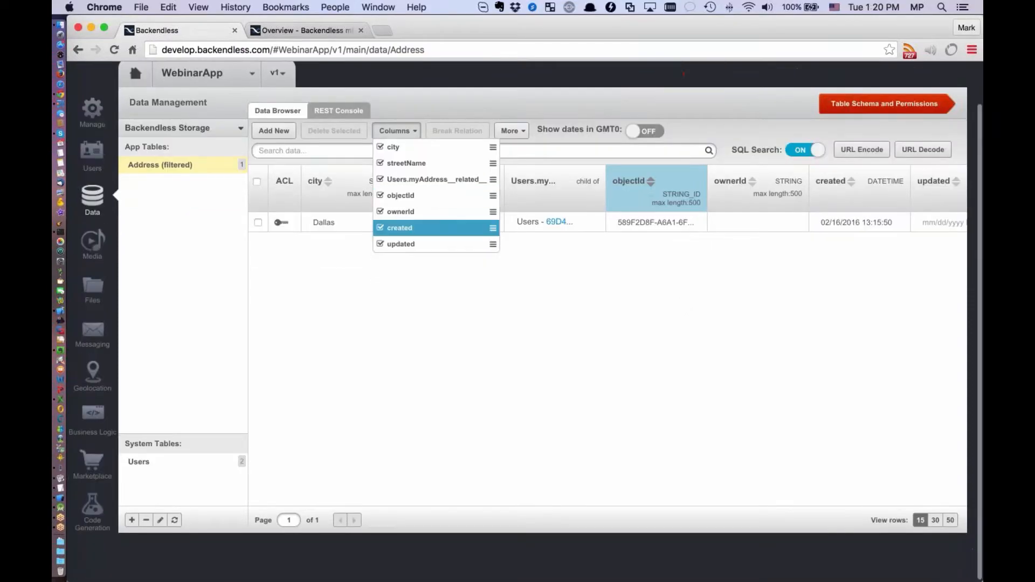
scroll(431, 228, up, 3)
click(624, 306)
scroll(624, 306, right, 3)
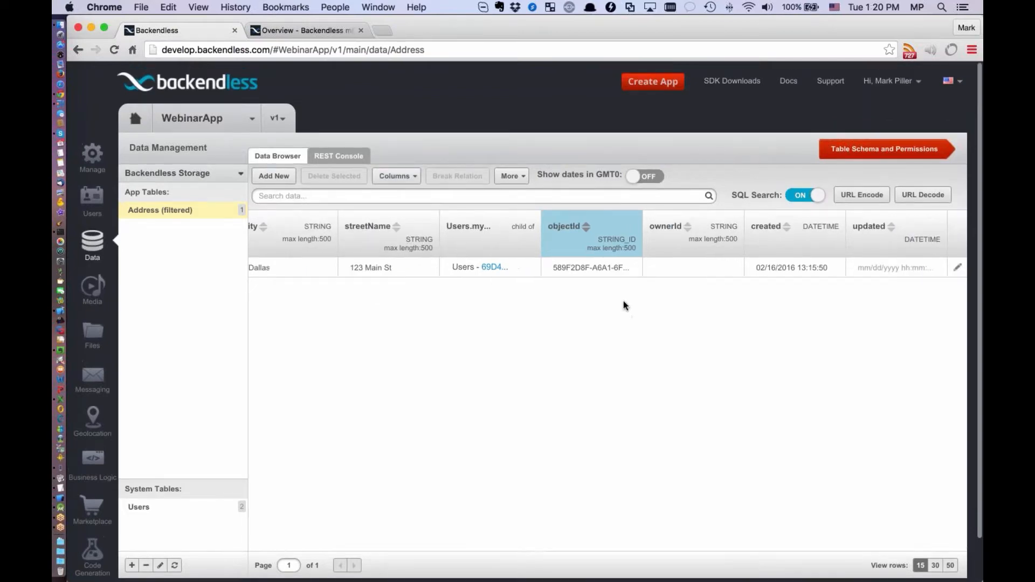
scroll(624, 306, left, 3)
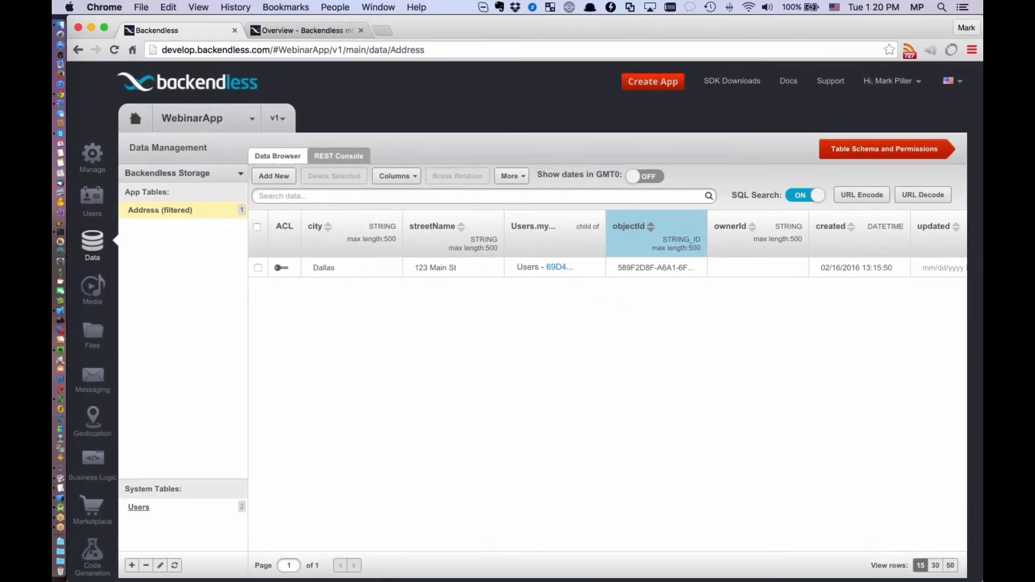
Open the Users table and show its userStatus column
click(138, 506)
scroll(613, 289, right, 3)
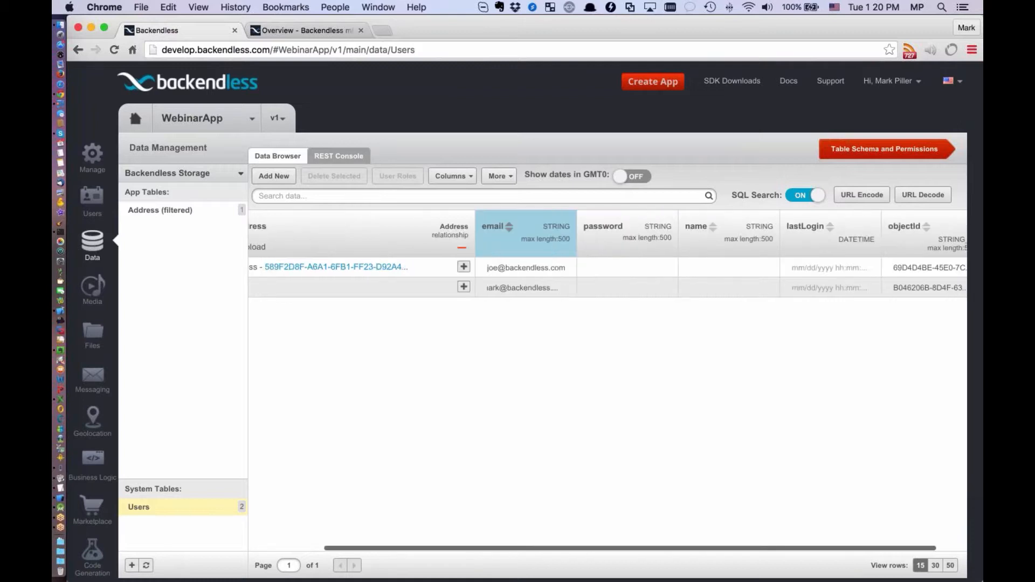
scroll(552, 235, right, 1)
click(464, 173)
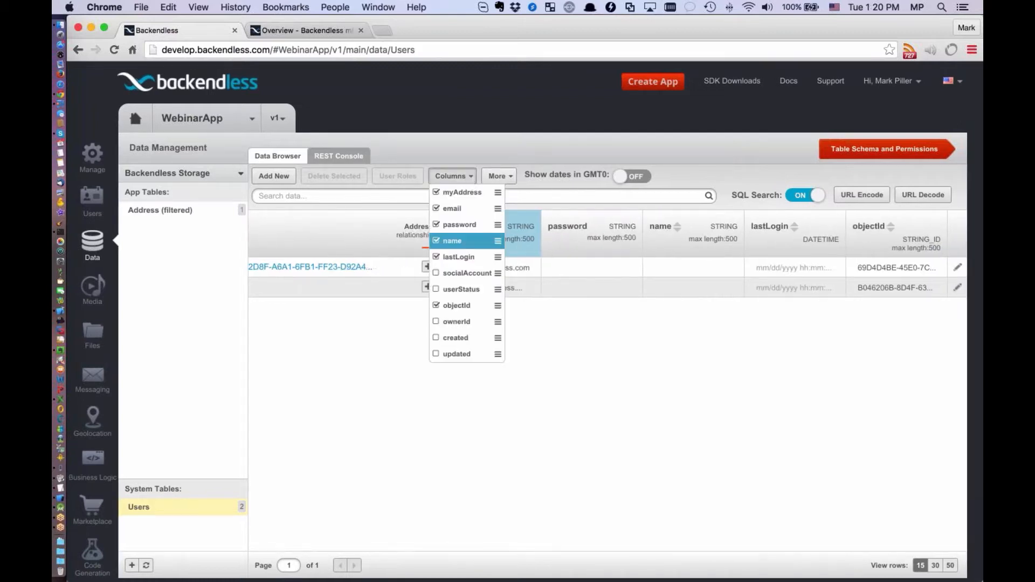
click(459, 289)
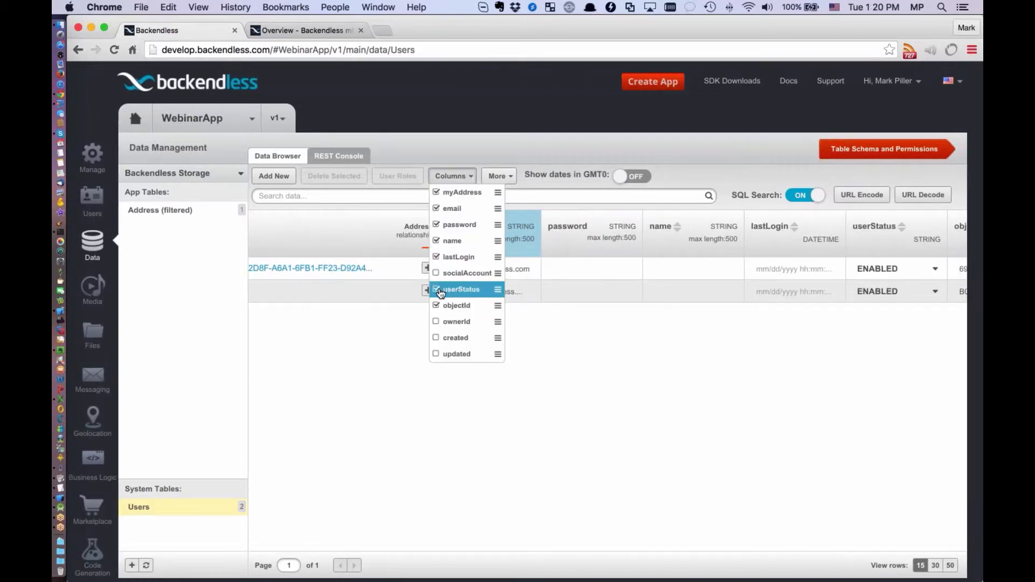
click(667, 323)
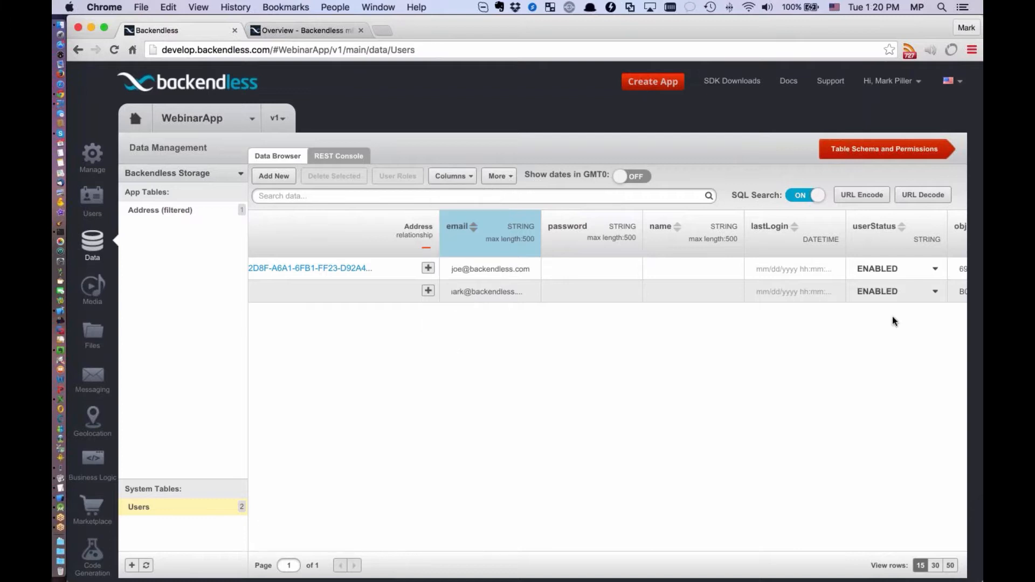
View the available userStatus options for the first user without changing the status
scroll(892, 316, left, 3)
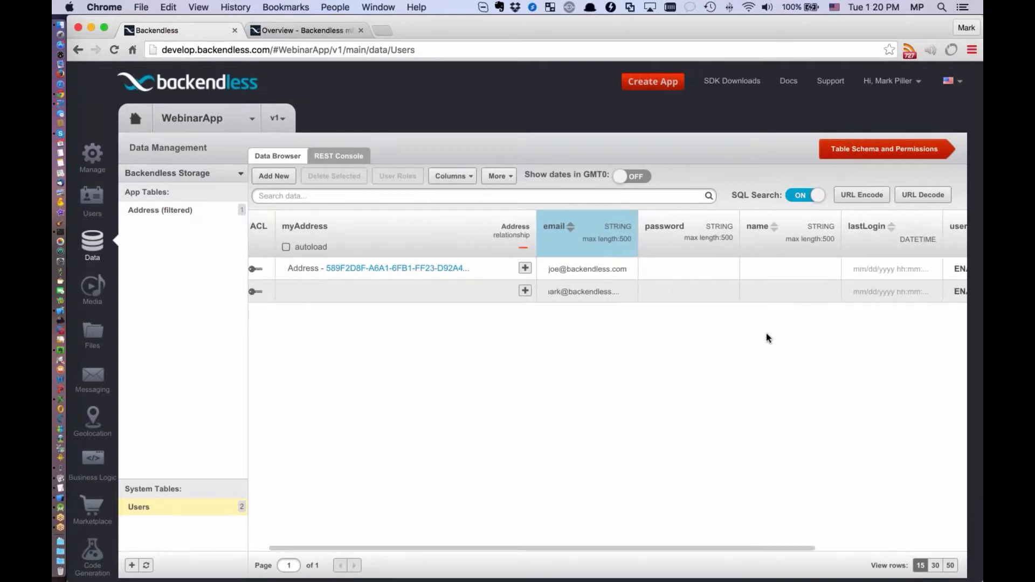
scroll(766, 334, right, 3)
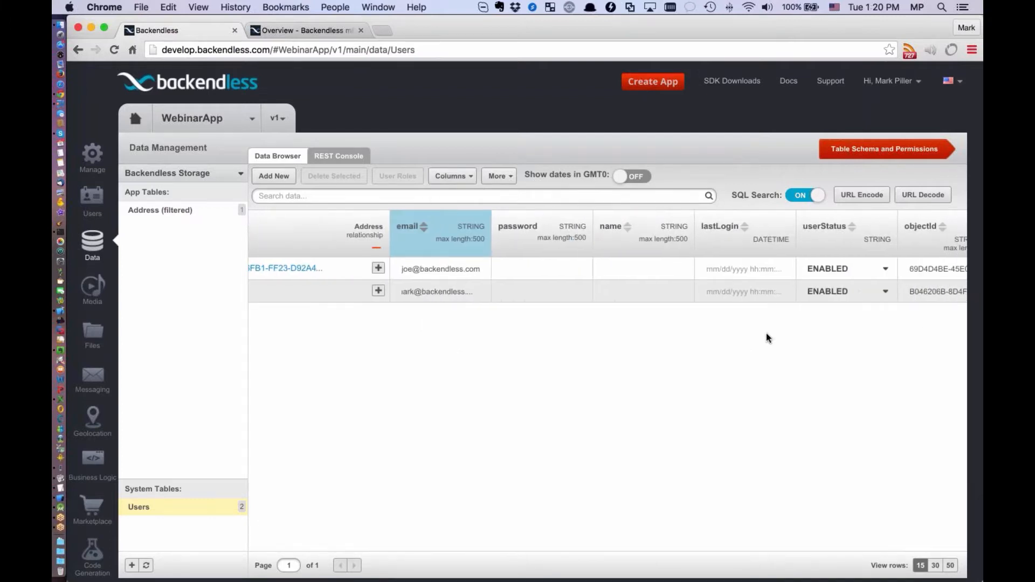
click(885, 269)
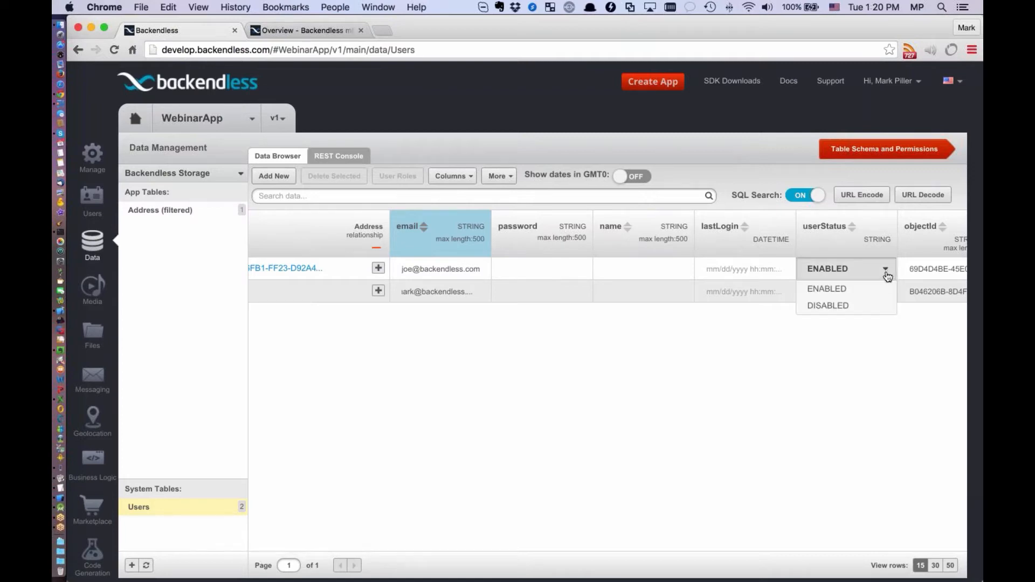
click(845, 338)
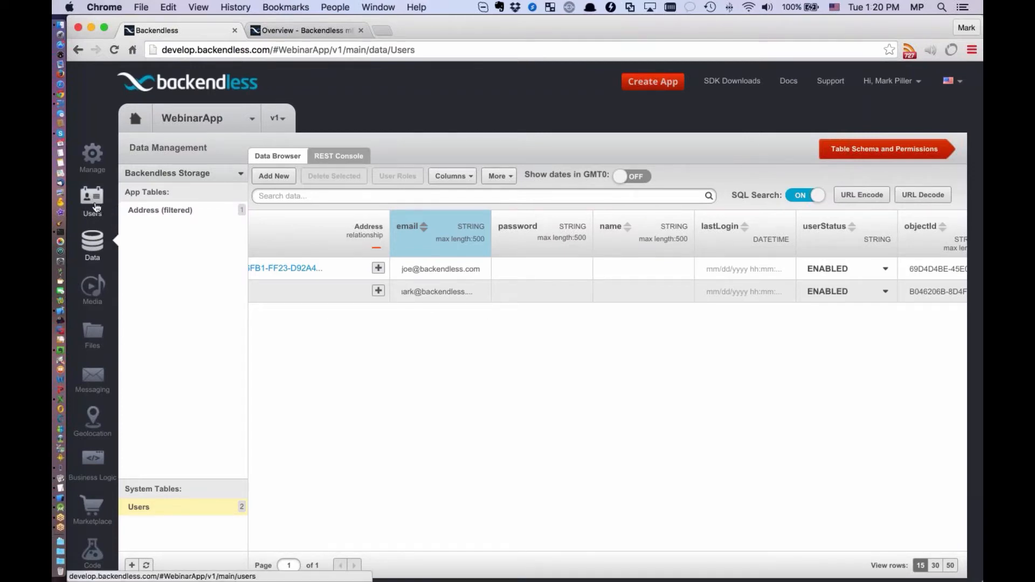
Open the registration settings for the app's users and examine the email confirmation option
click(96, 207)
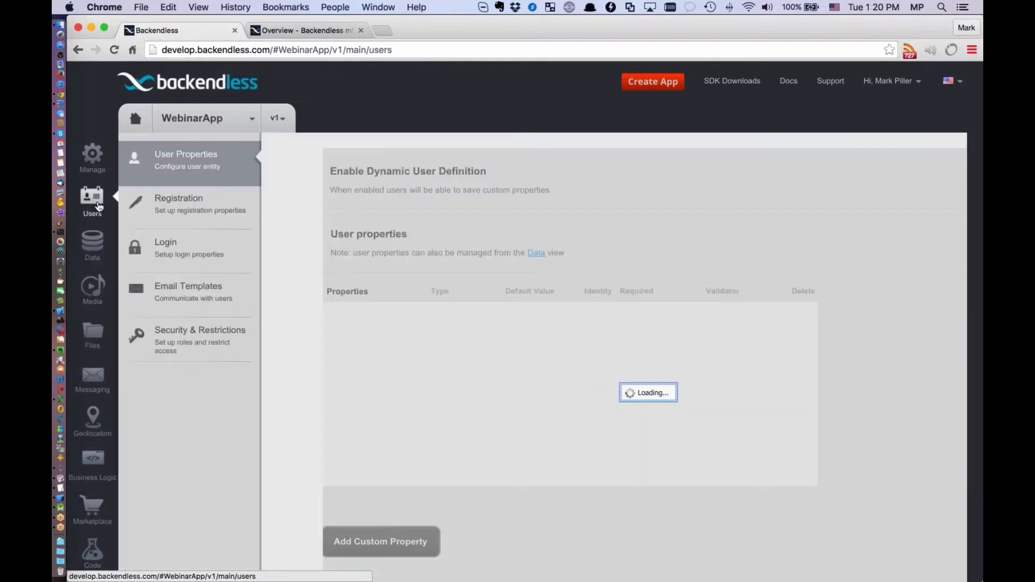
click(196, 211)
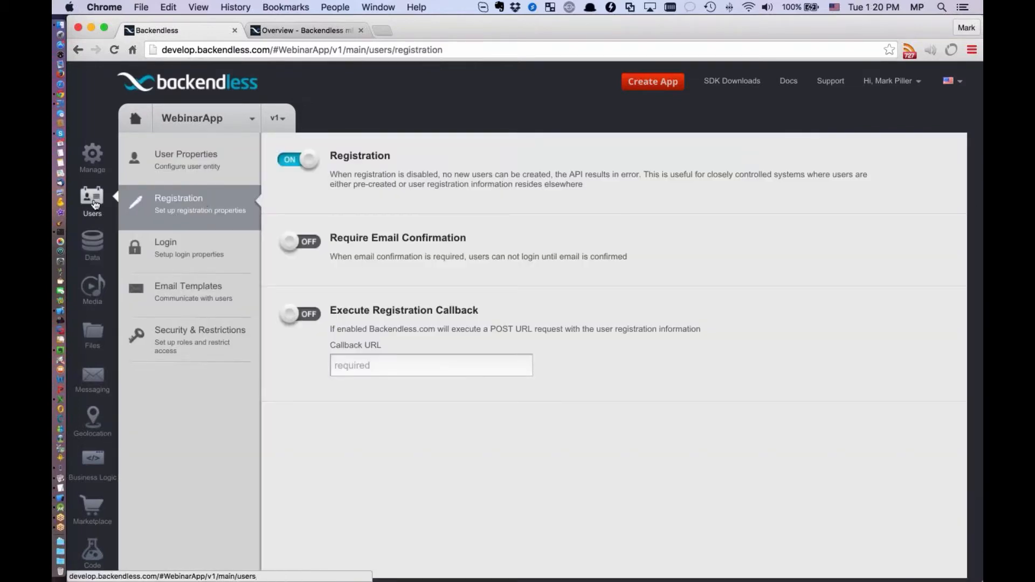
click(95, 203)
click(180, 202)
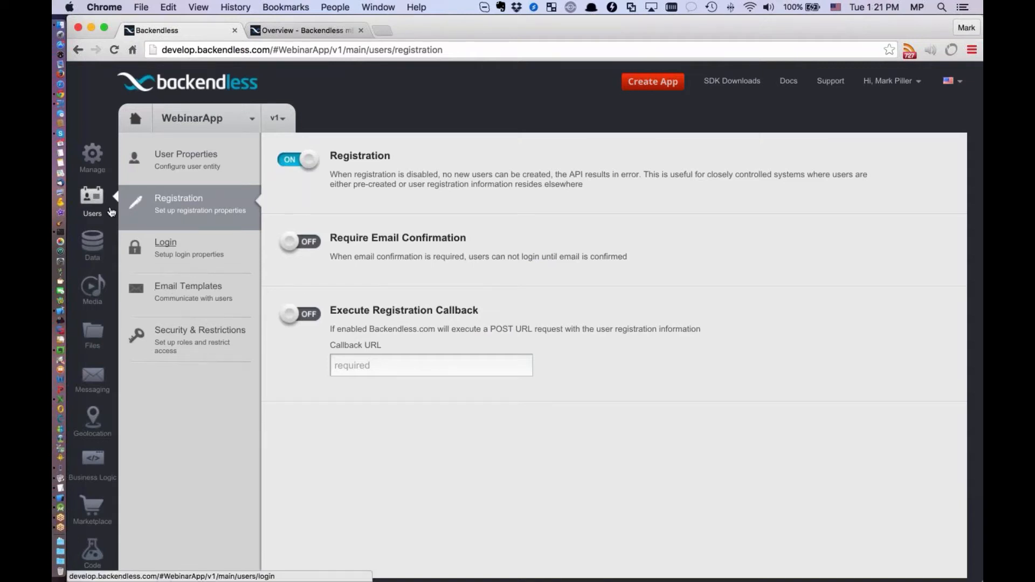
Open the email templates and examine the subject, message text and substitution variables for the User made registration event
click(186, 289)
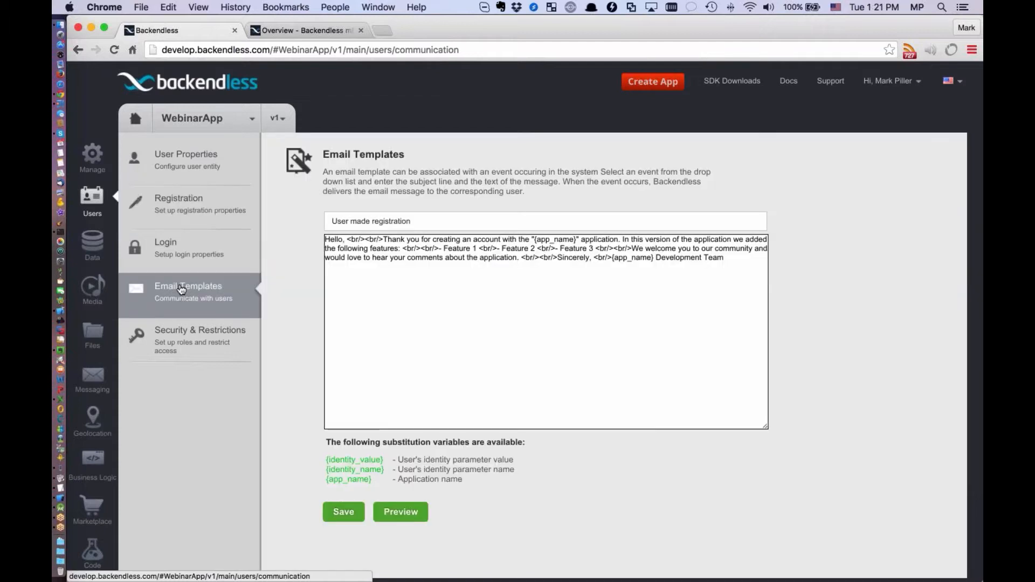
click(408, 215)
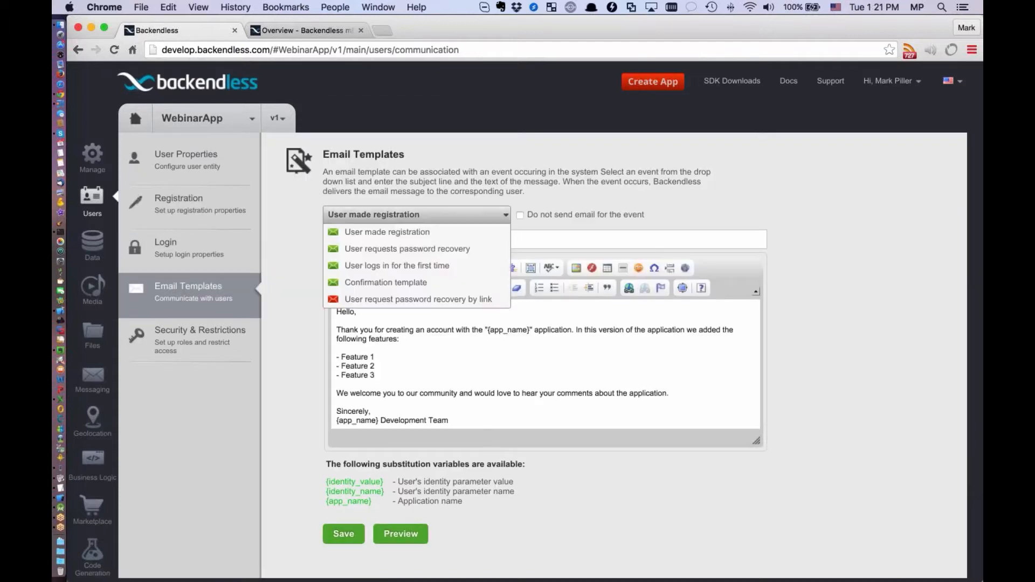
click(431, 231)
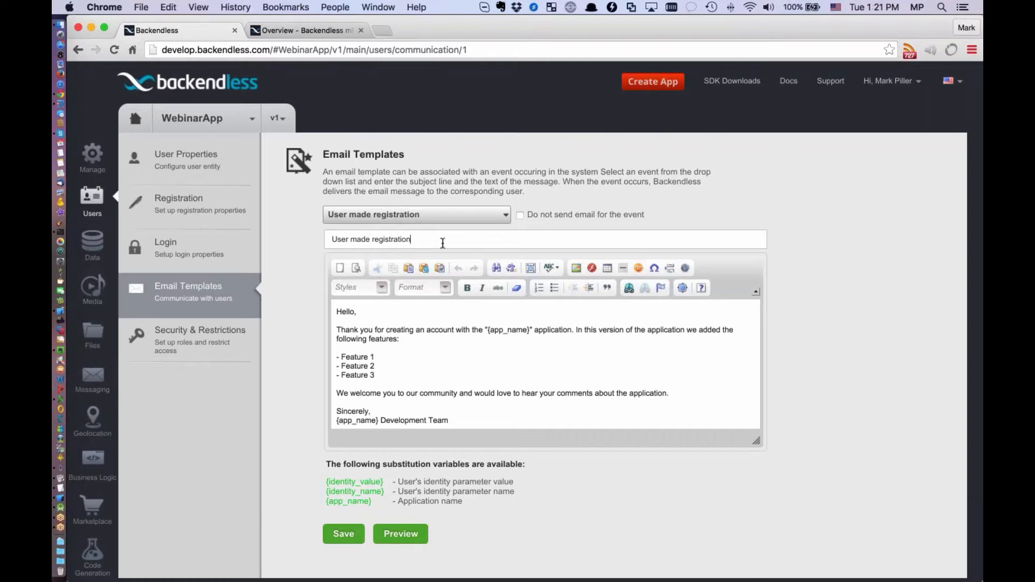
drag(443, 243, 330, 236)
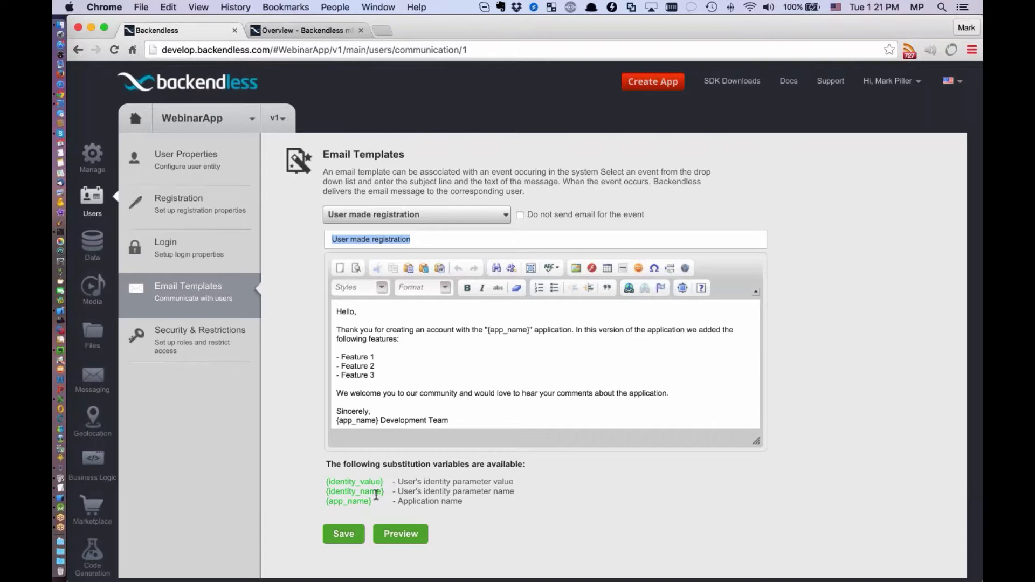
scroll(539, 361, down, 2)
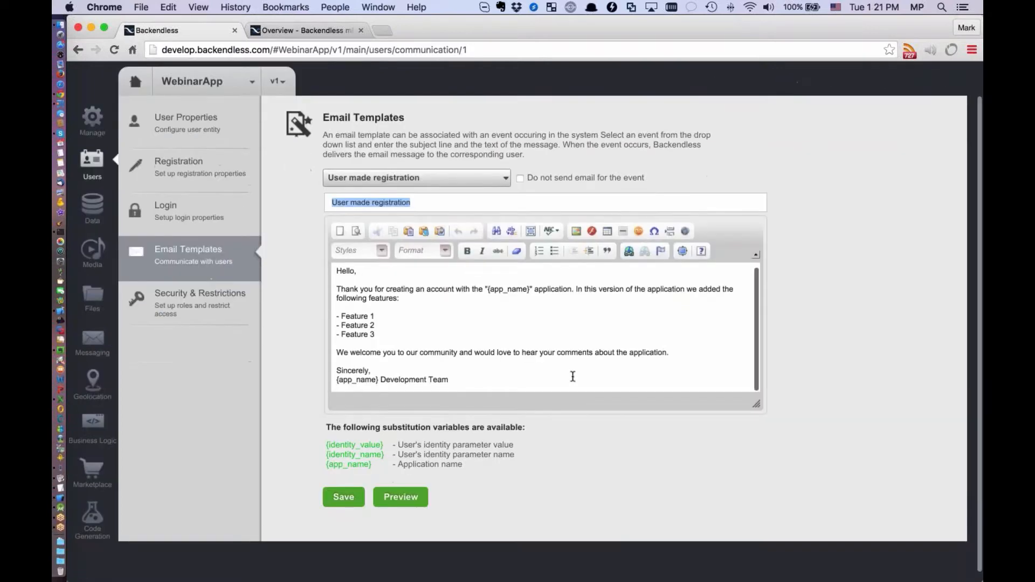
scroll(573, 372, up, 2)
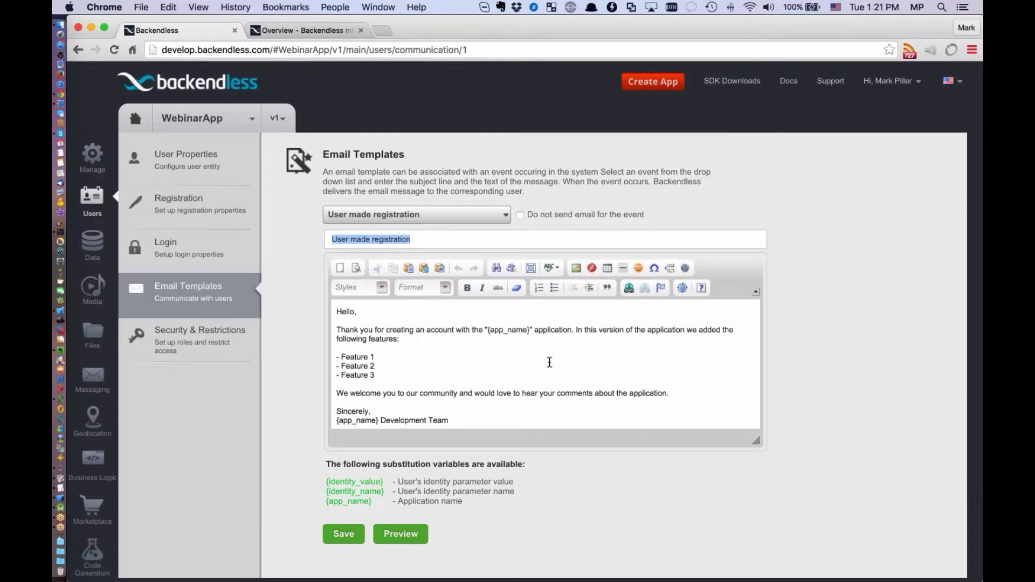
Review the list of email template events and display the Confirmation template
click(469, 214)
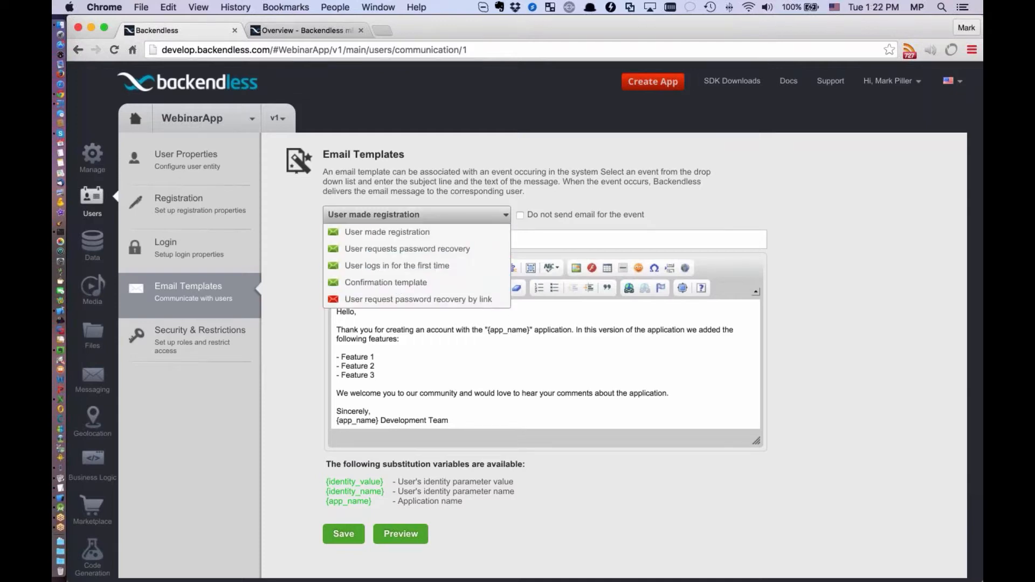
click(469, 215)
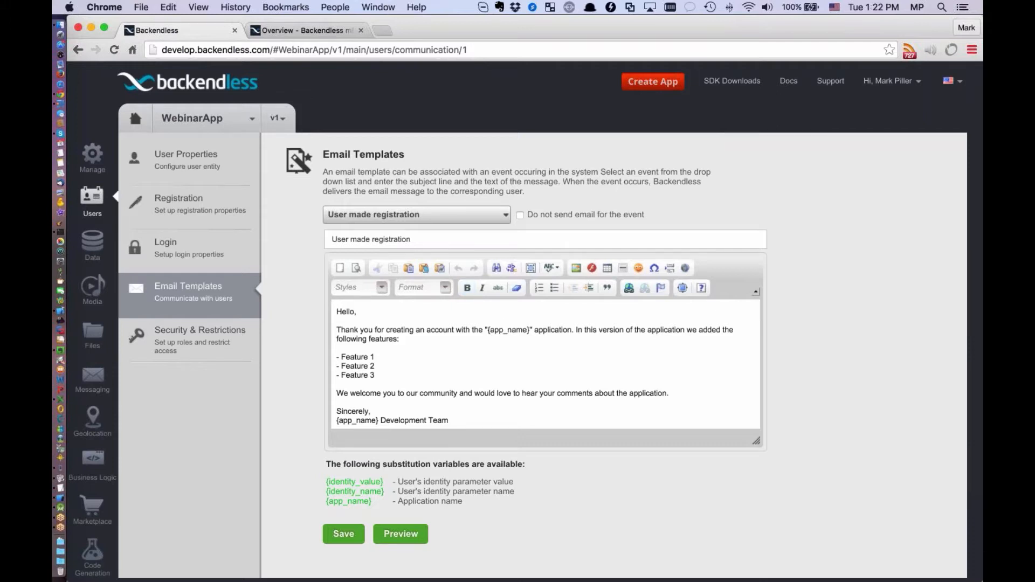
click(440, 223)
click(431, 283)
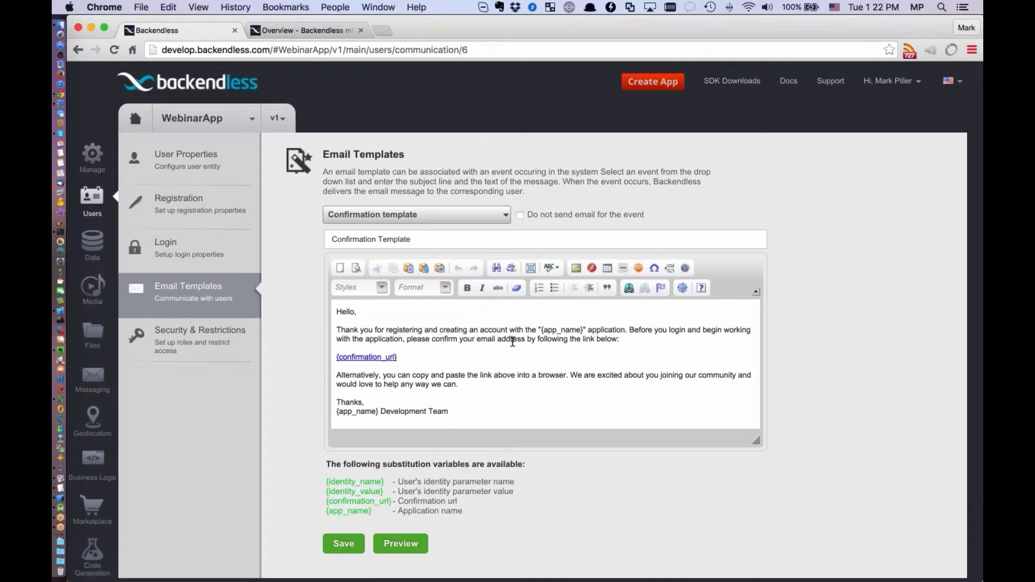
click(972, 50)
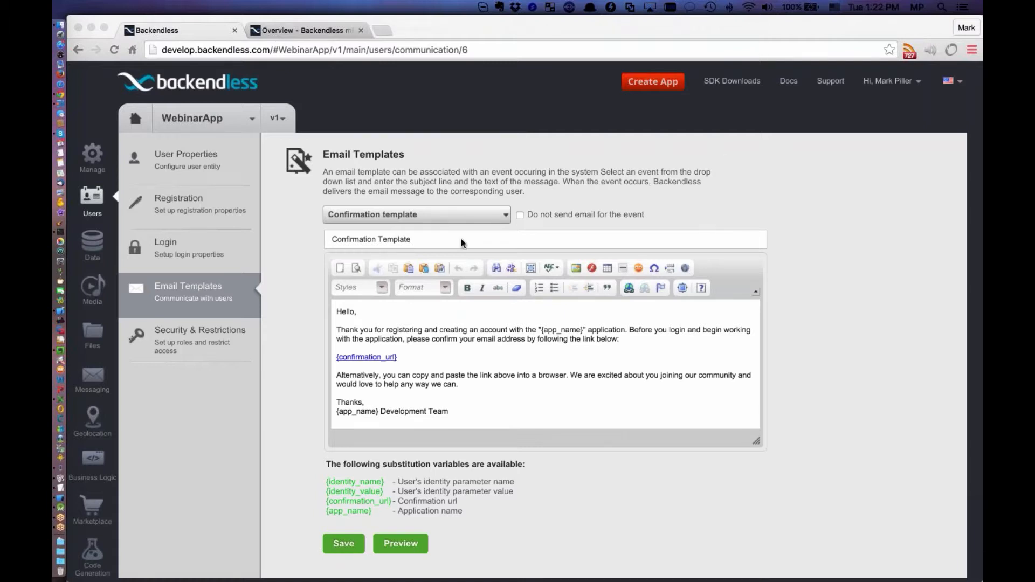
Check the Users table in the data browser, and view the Email Settings in the app settings, including the SMTP user ID
click(96, 242)
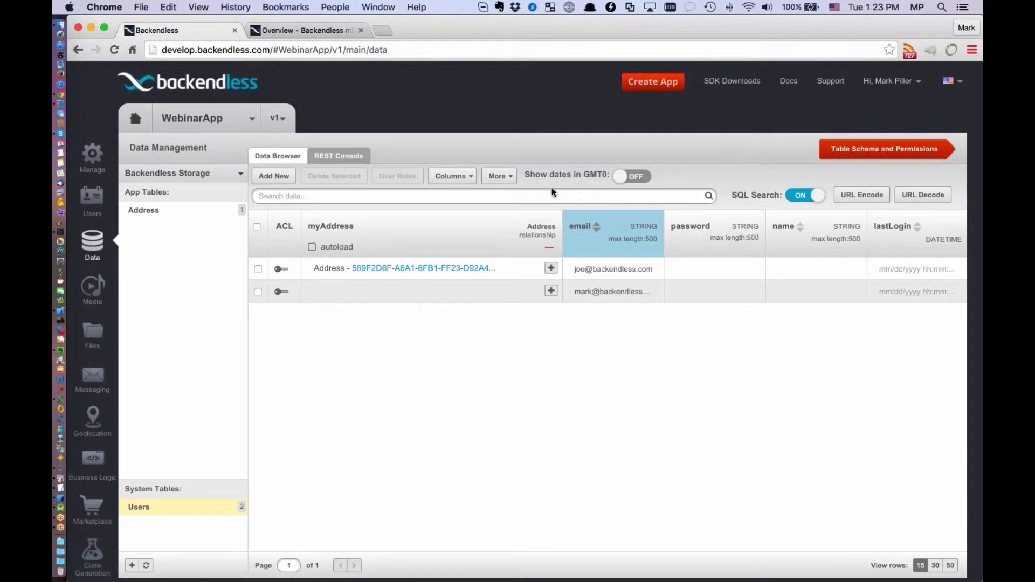
key(super+Tab)
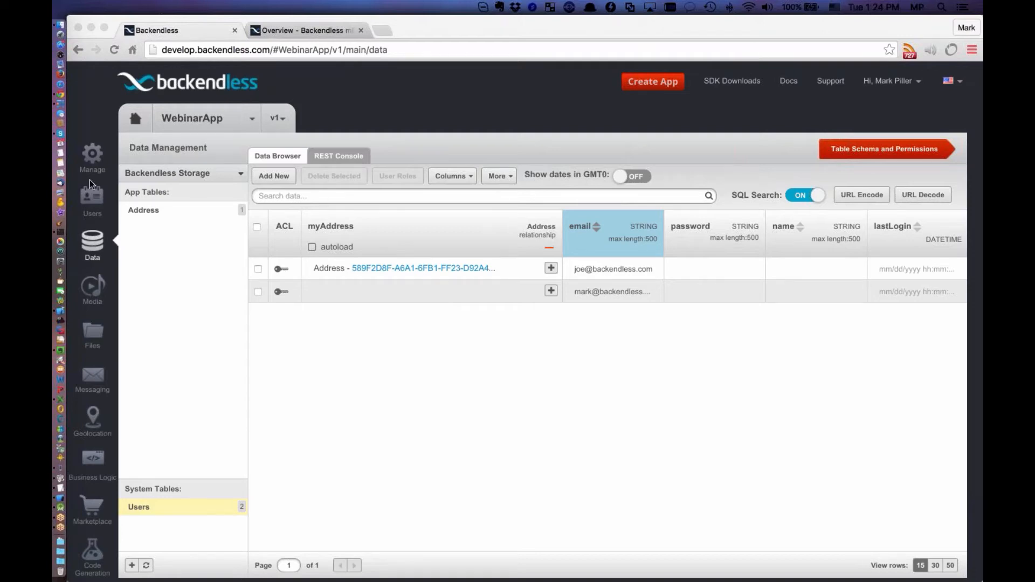
click(90, 156)
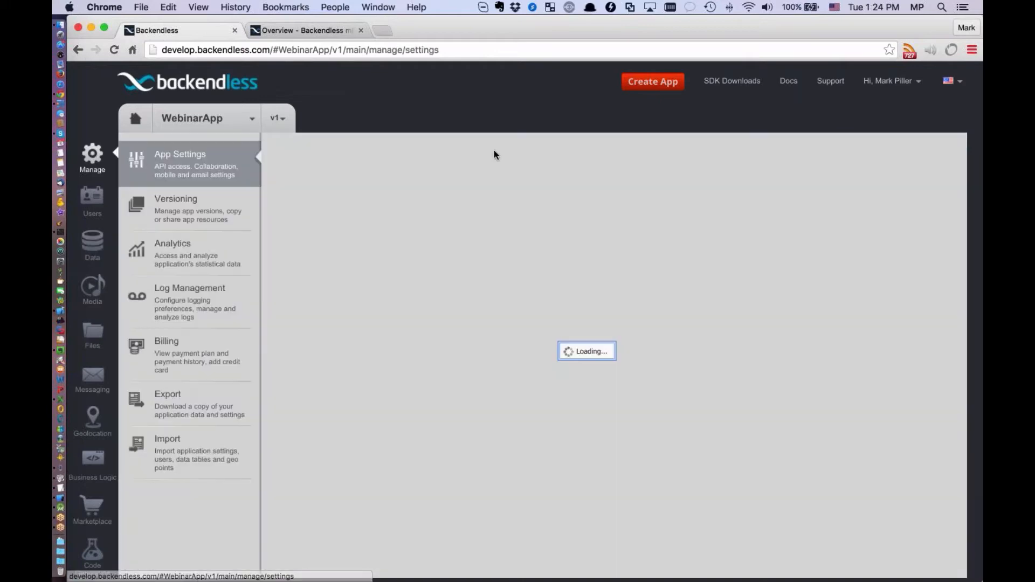
click(427, 161)
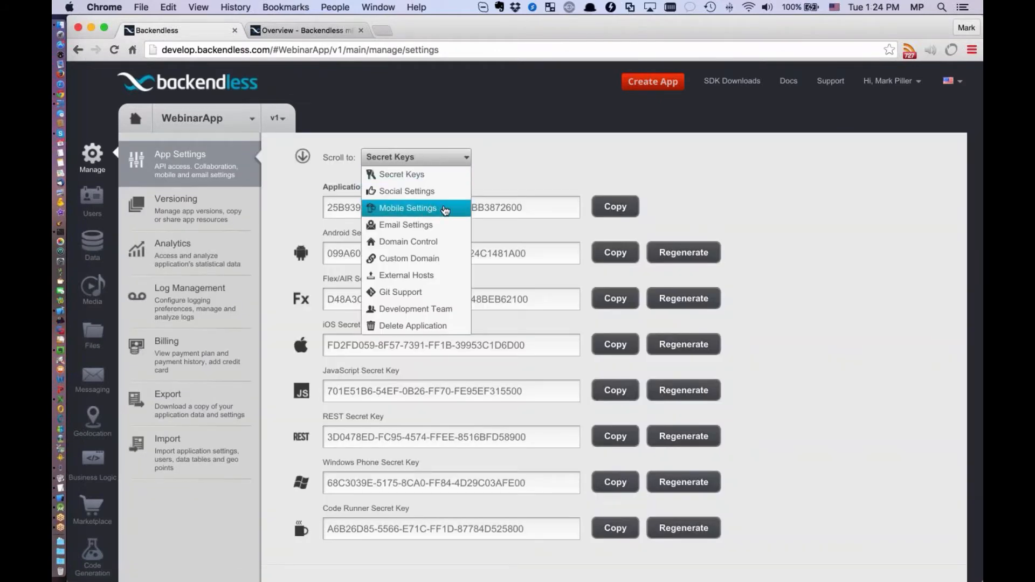
click(410, 225)
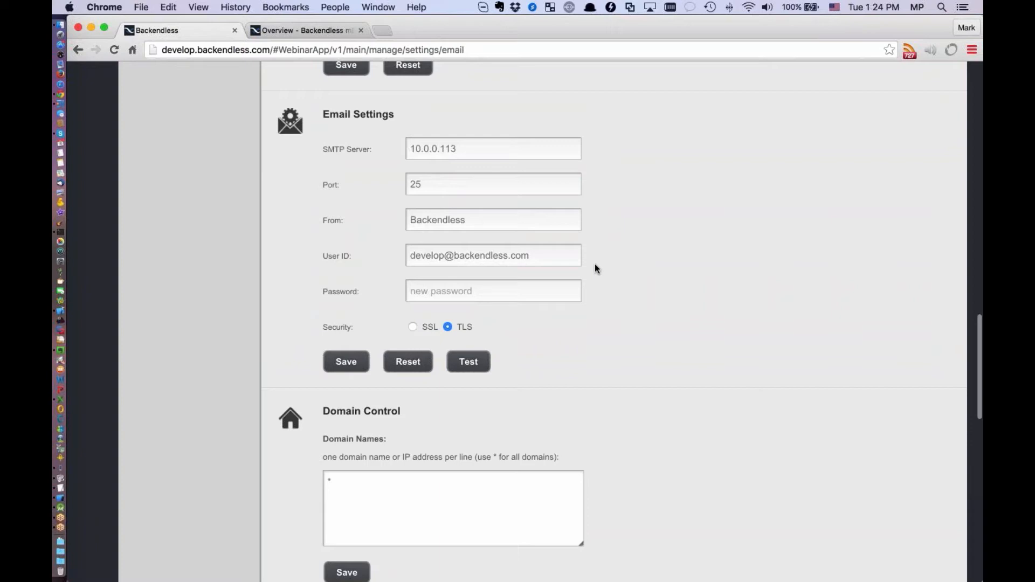
click(556, 258)
drag(555, 257, 406, 257)
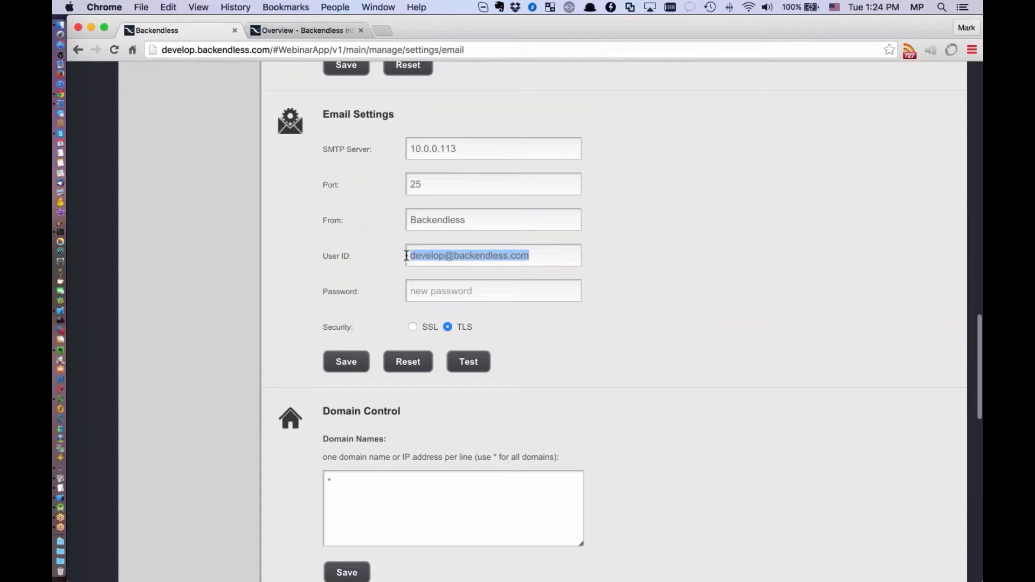
click(553, 255)
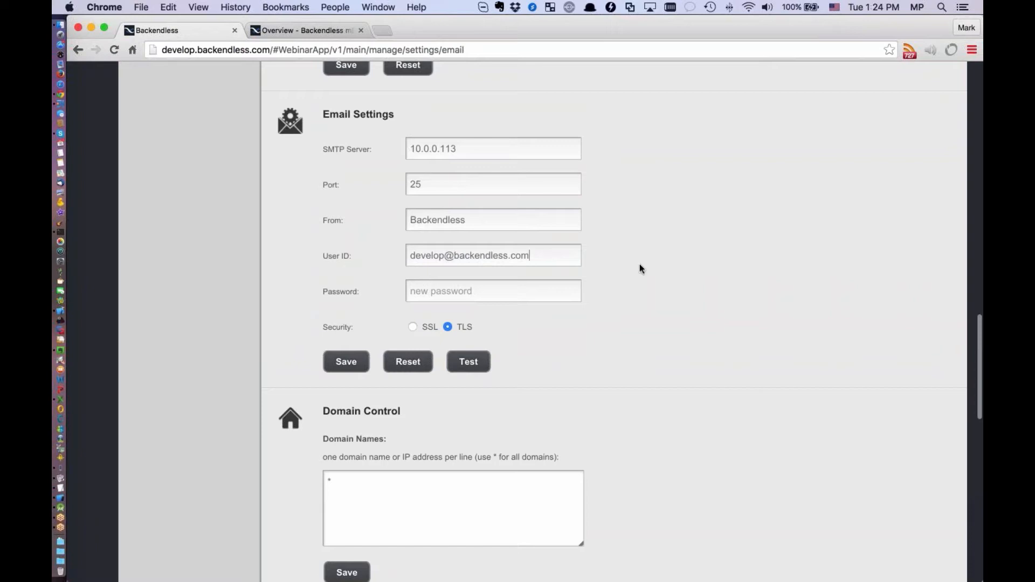
scroll(639, 268, up, 5)
scroll(637, 271, down, 1)
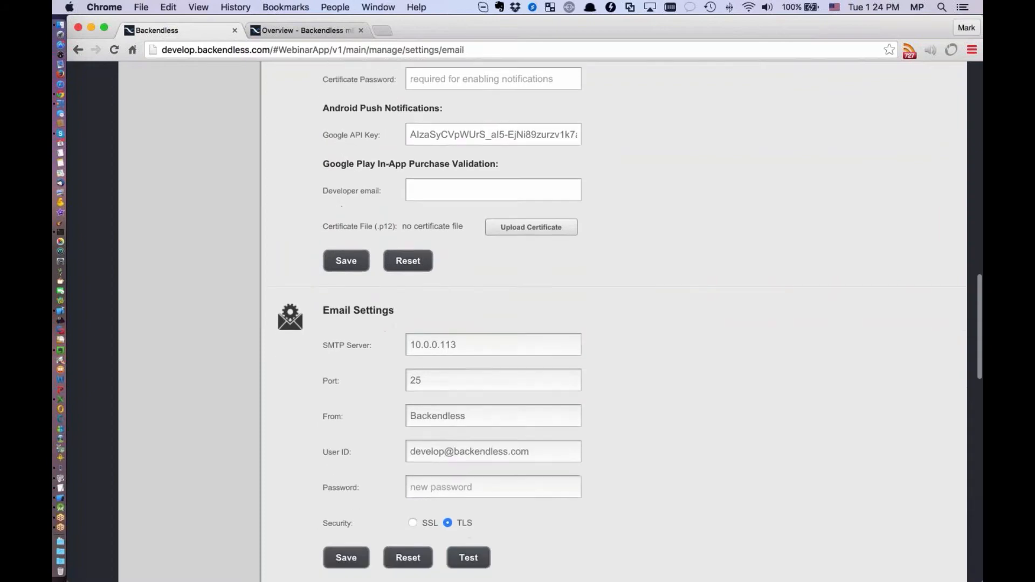
scroll(636, 272, up, 20)
Return to data management, view the Address table and create a new table named Order
click(95, 249)
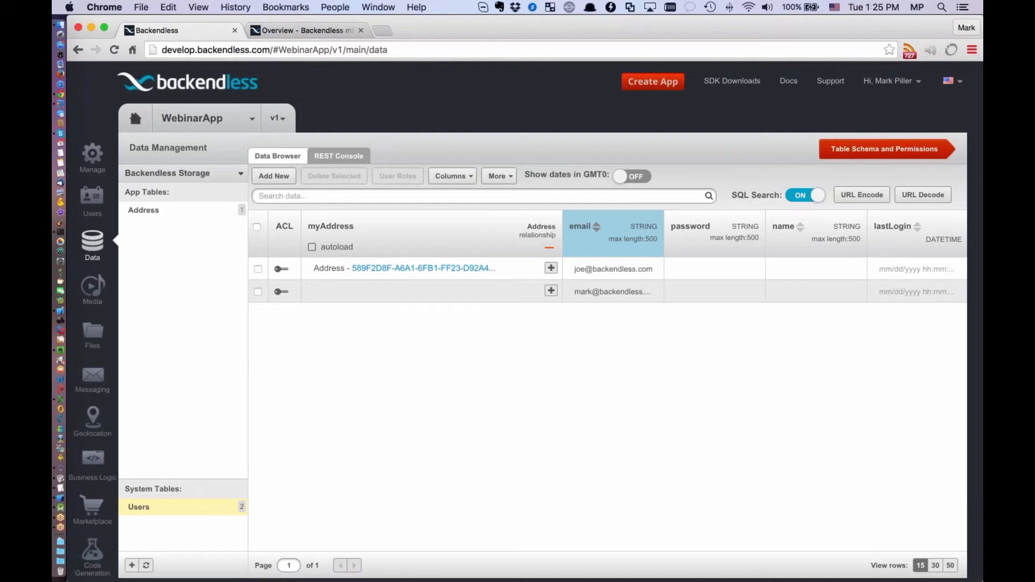
click(145, 210)
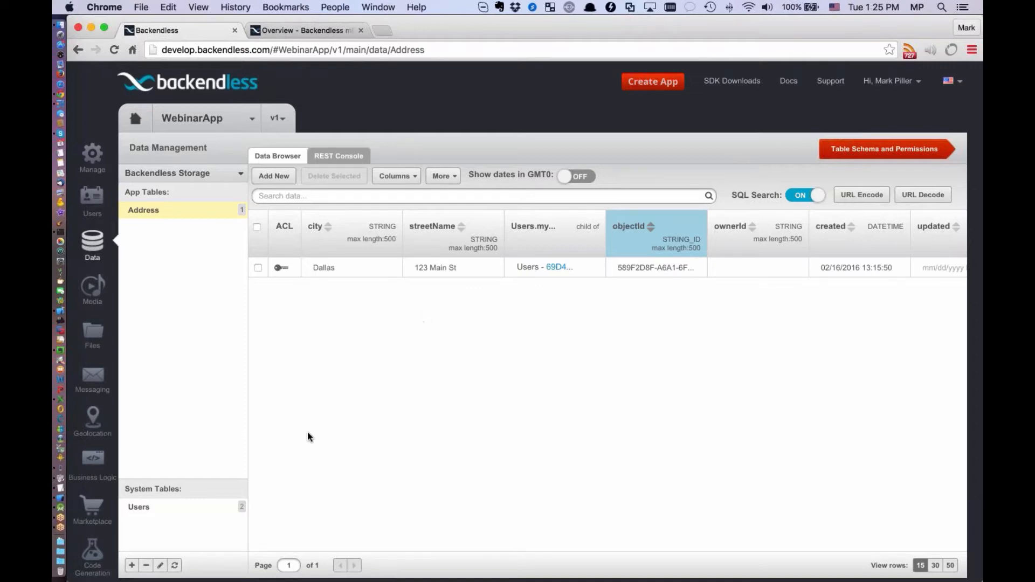
click(131, 566)
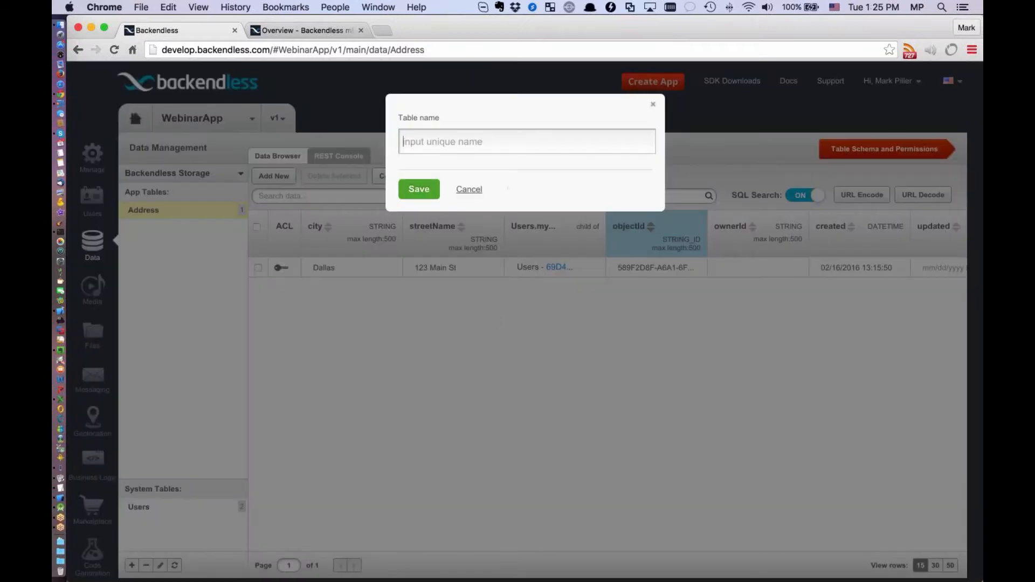
text(Order)
key(Return)
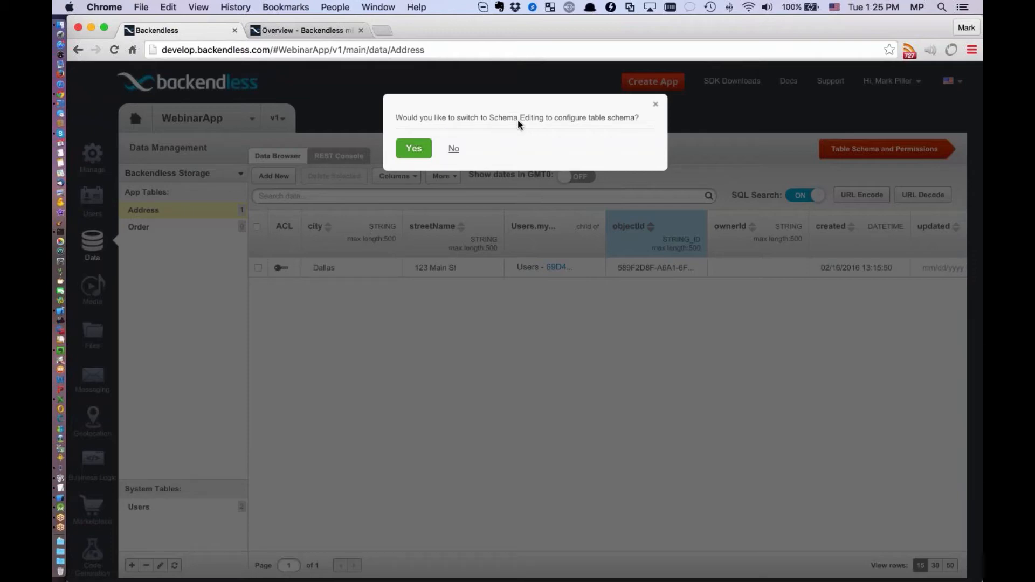
Switch to schema editing for the Order table and add a STRING column named orderName
click(413, 149)
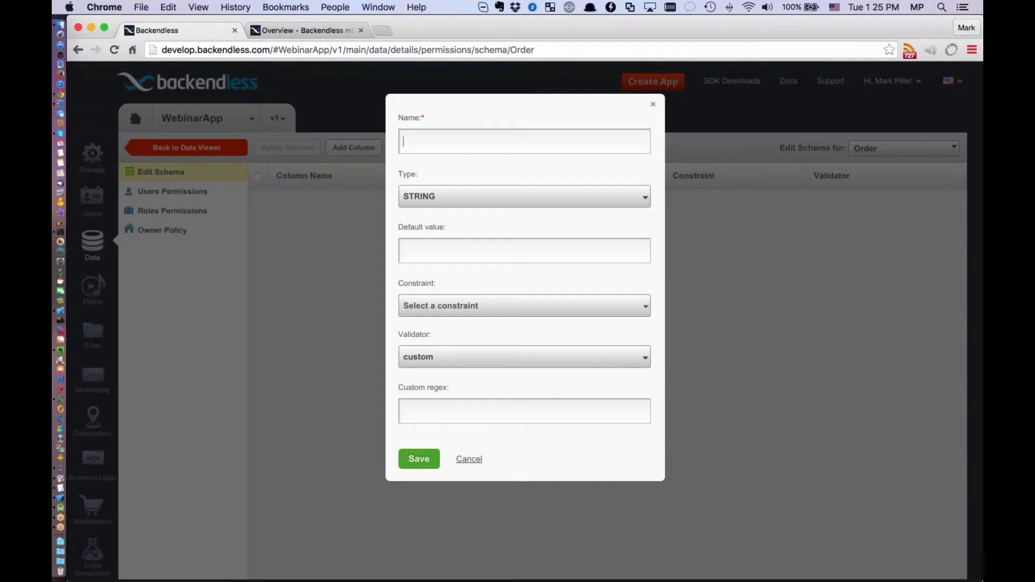
text(o)
key(BackSpace)
text(orderName)
click(426, 459)
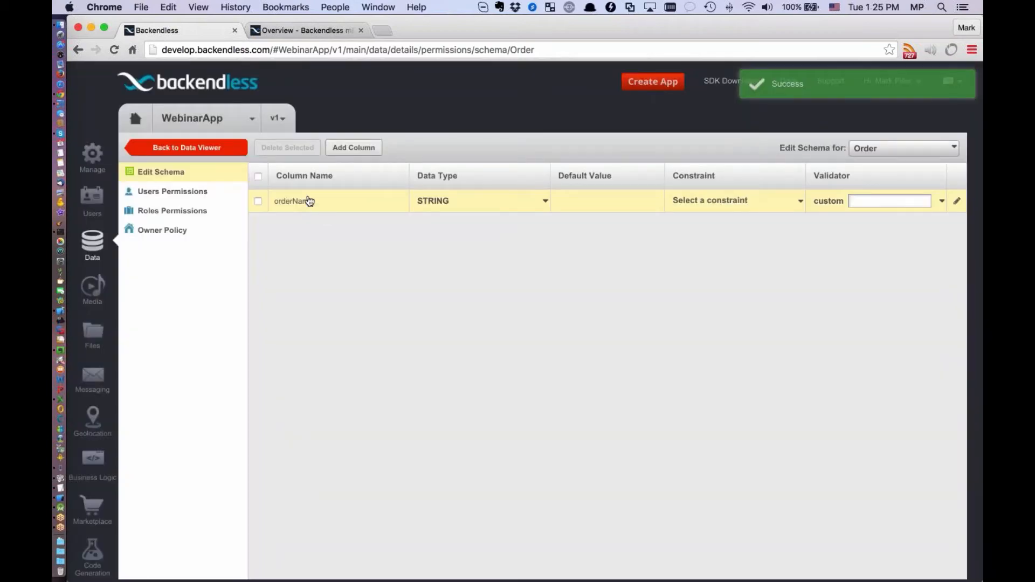
Add a column named amount with the DOUBLE type to the Order table's schema
click(353, 148)
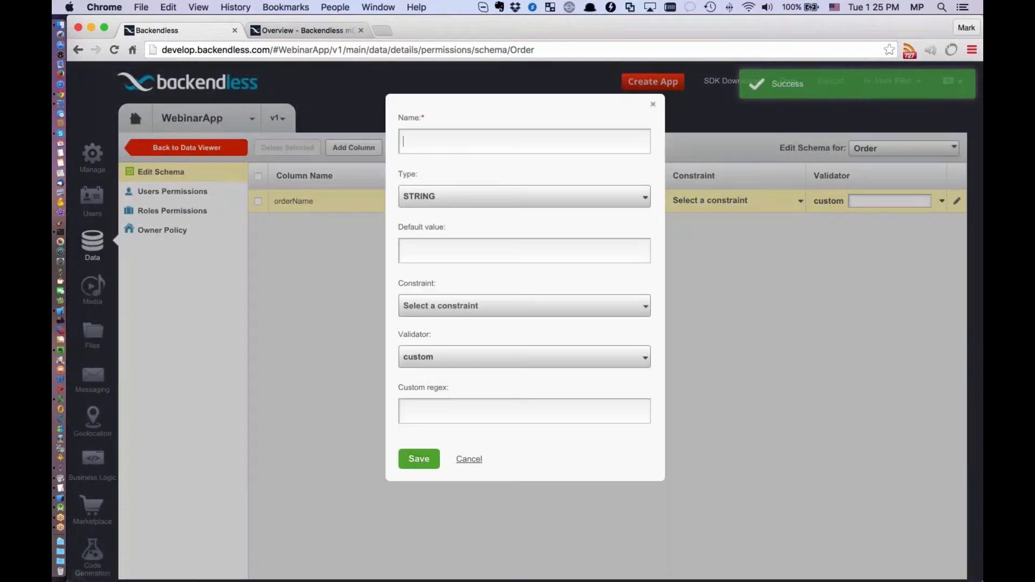
text(amount)
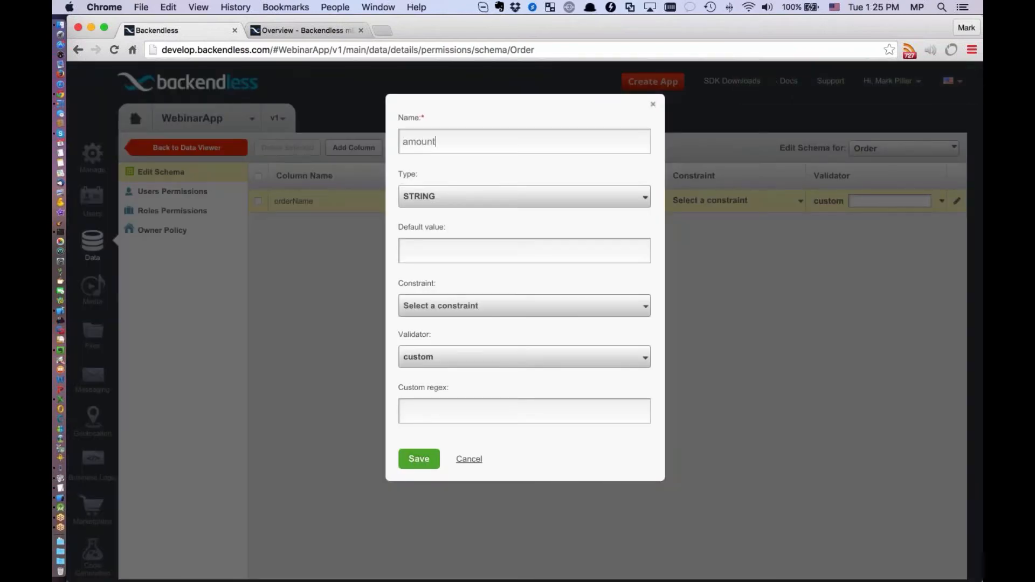
click(464, 197)
click(464, 305)
click(419, 459)
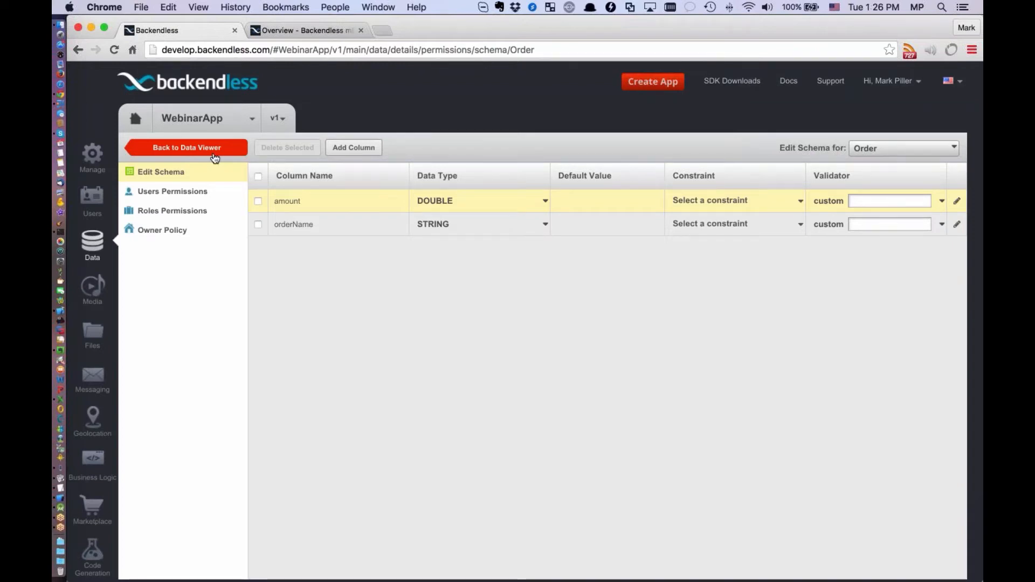
View the Order table in the data browser, then reopen its schema and check that the amount column's name is editable
click(190, 151)
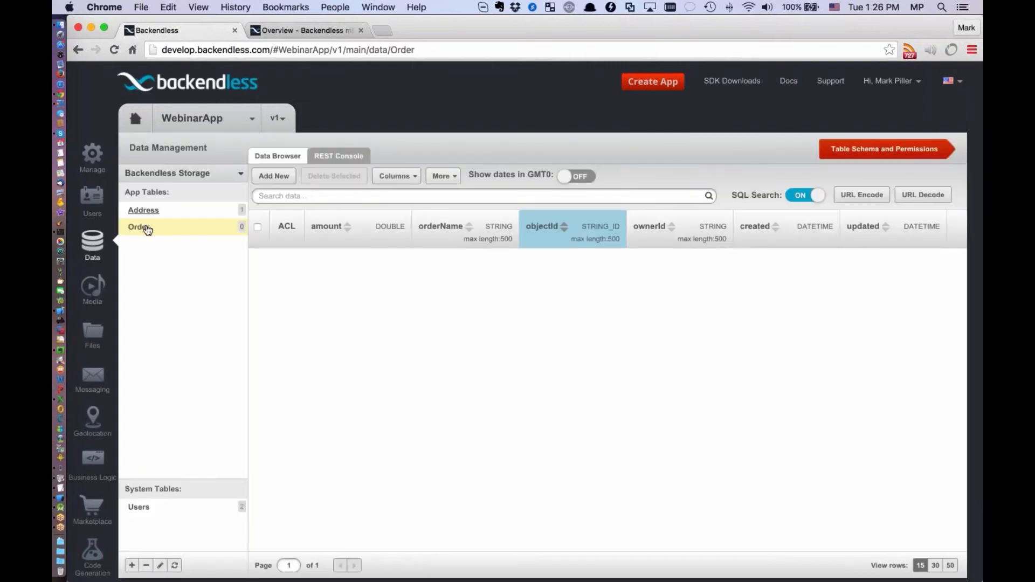
click(882, 155)
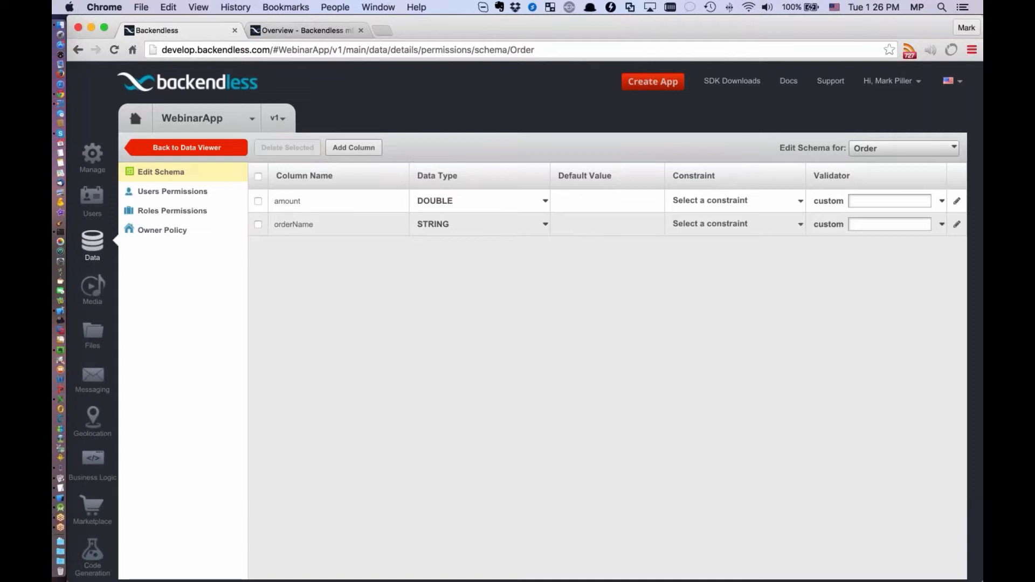
click(343, 205)
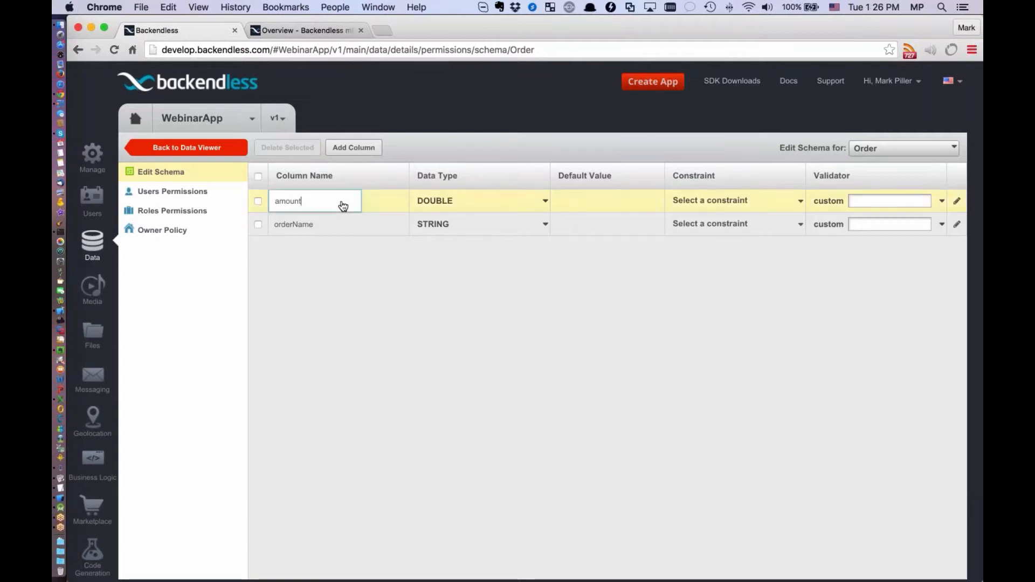
click(361, 250)
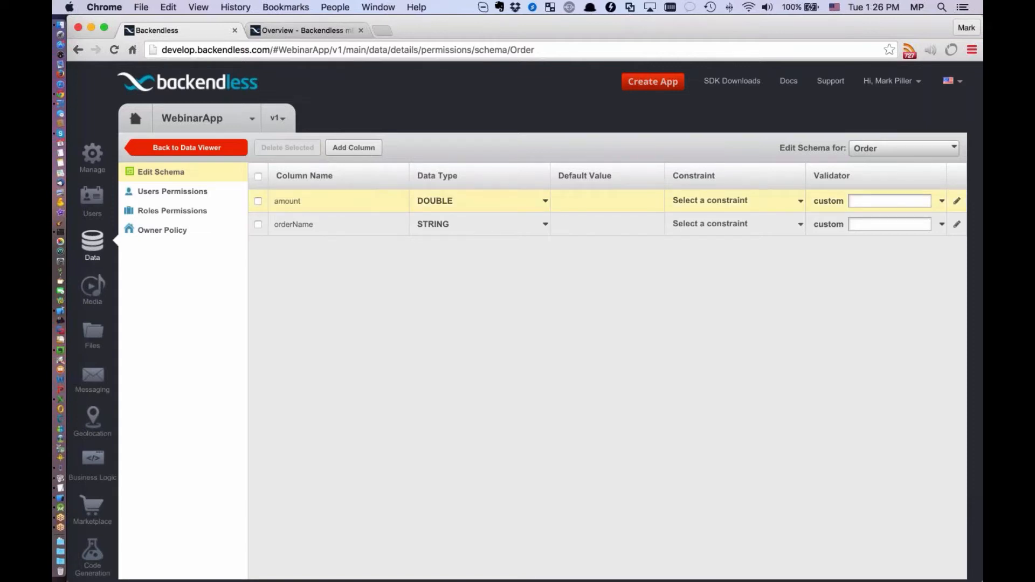
Try selecting and deselecting the Order table's columns, and review the data types available for the amount column
click(258, 224)
click(258, 202)
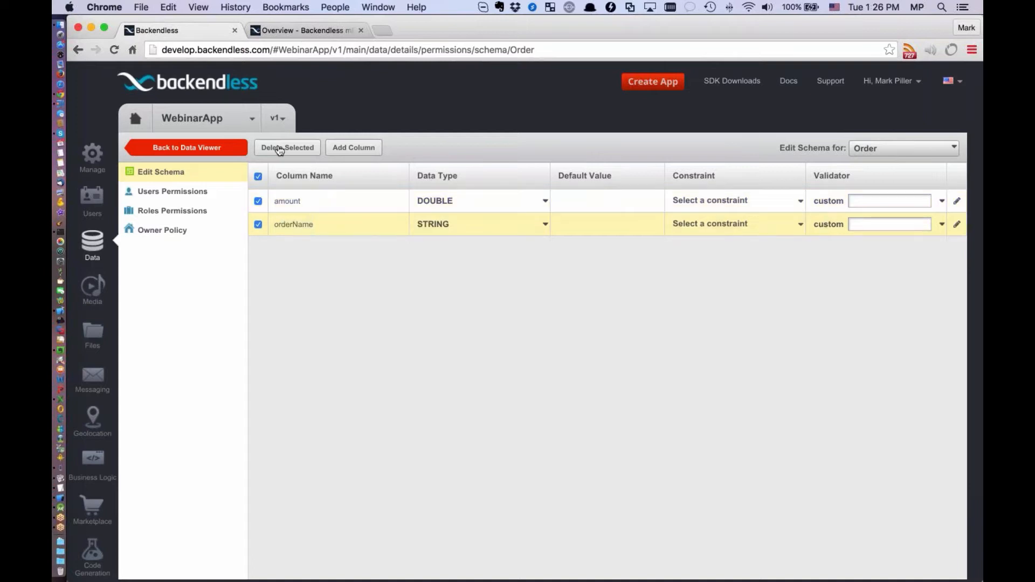
click(258, 176)
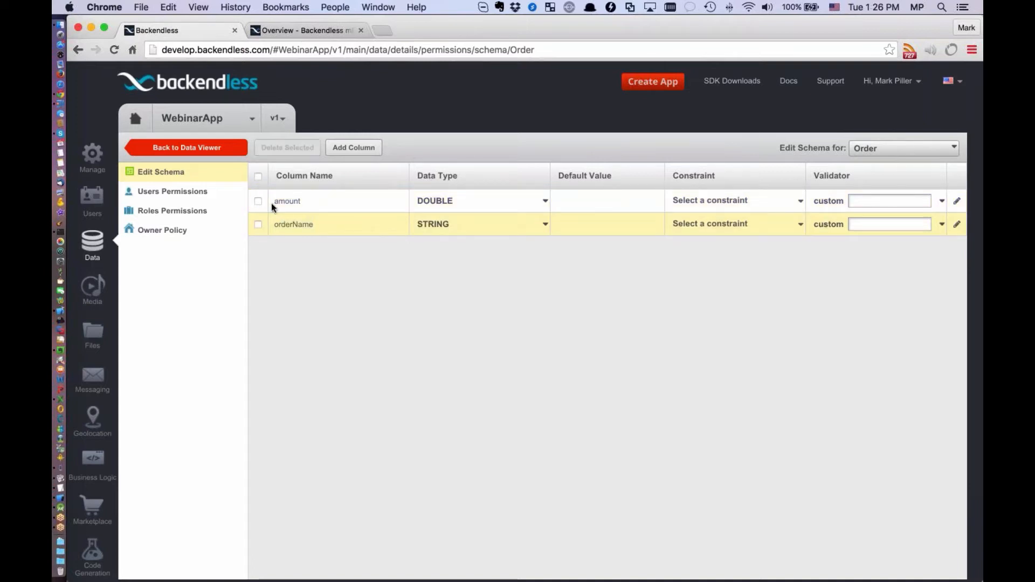
click(506, 201)
scroll(509, 252, down, 1)
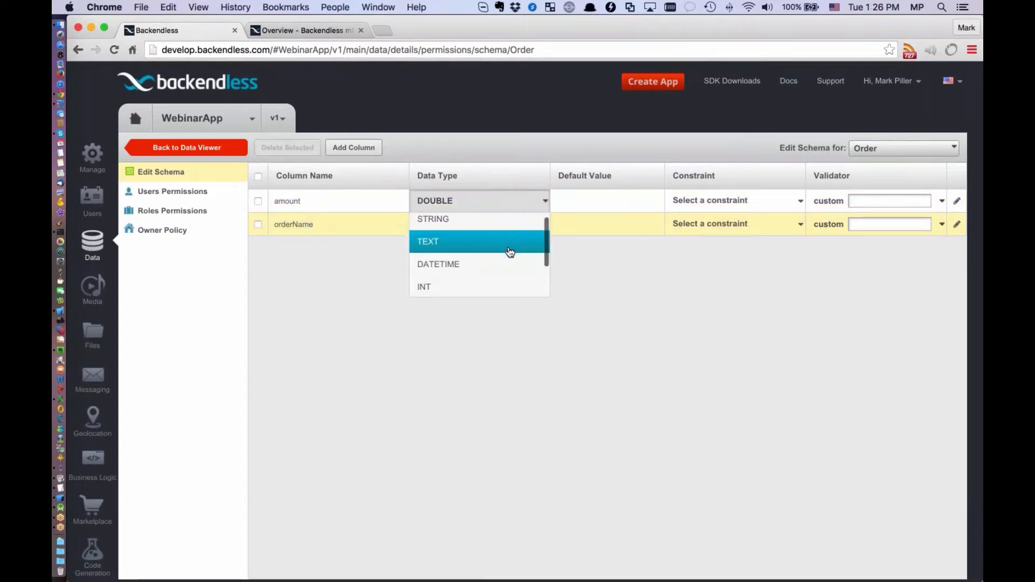
scroll(509, 252, down, 3)
scroll(509, 252, up, 3)
click(617, 282)
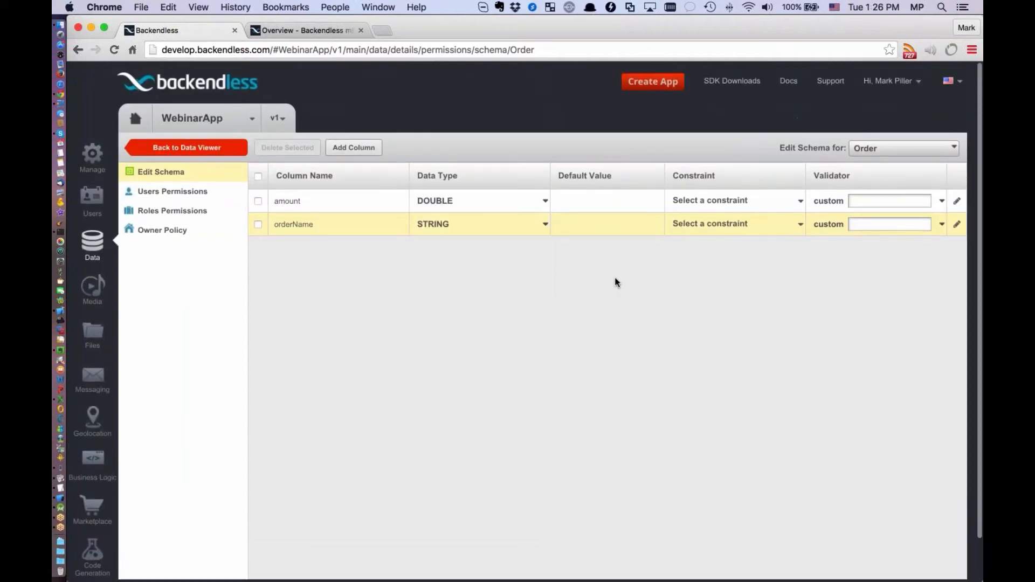
Check the default value fields and the constraint options for the amount and orderName columns
click(588, 204)
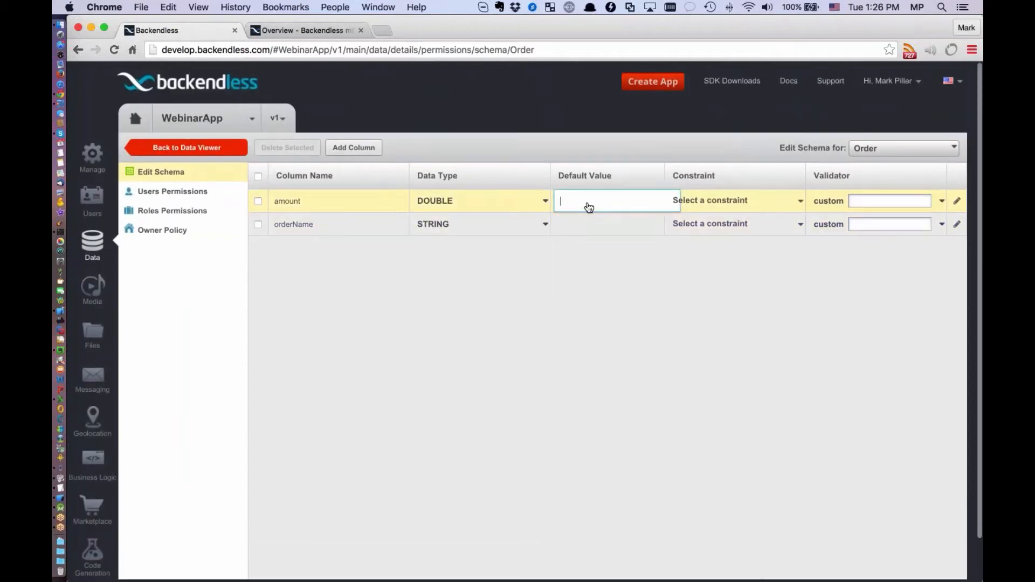
click(602, 232)
click(784, 203)
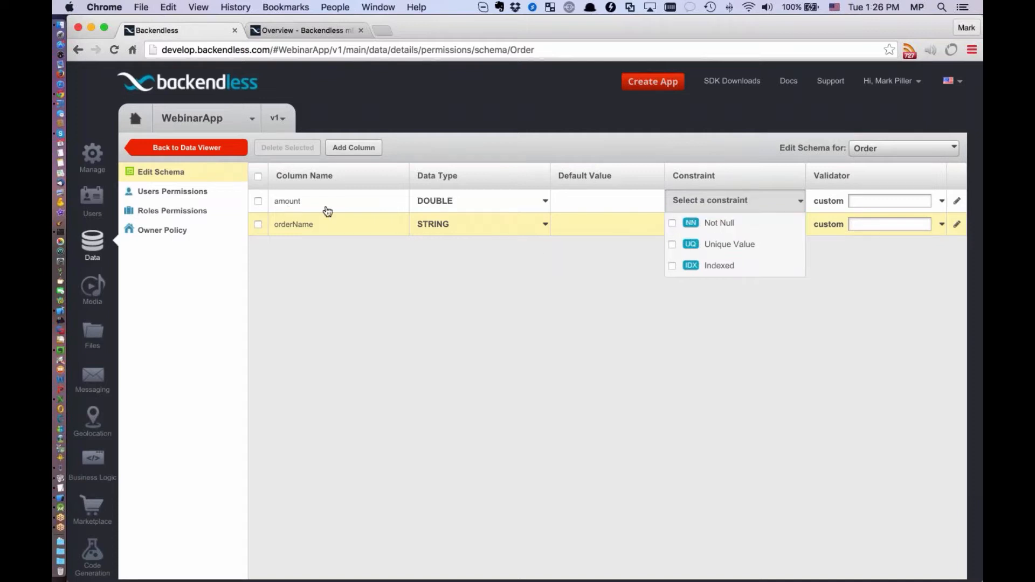
click(752, 232)
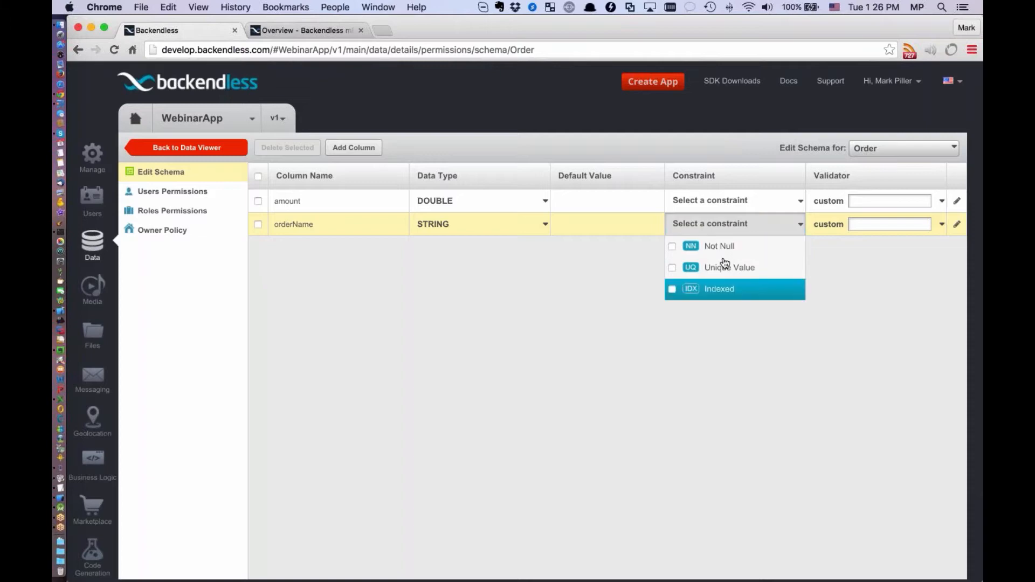
click(839, 308)
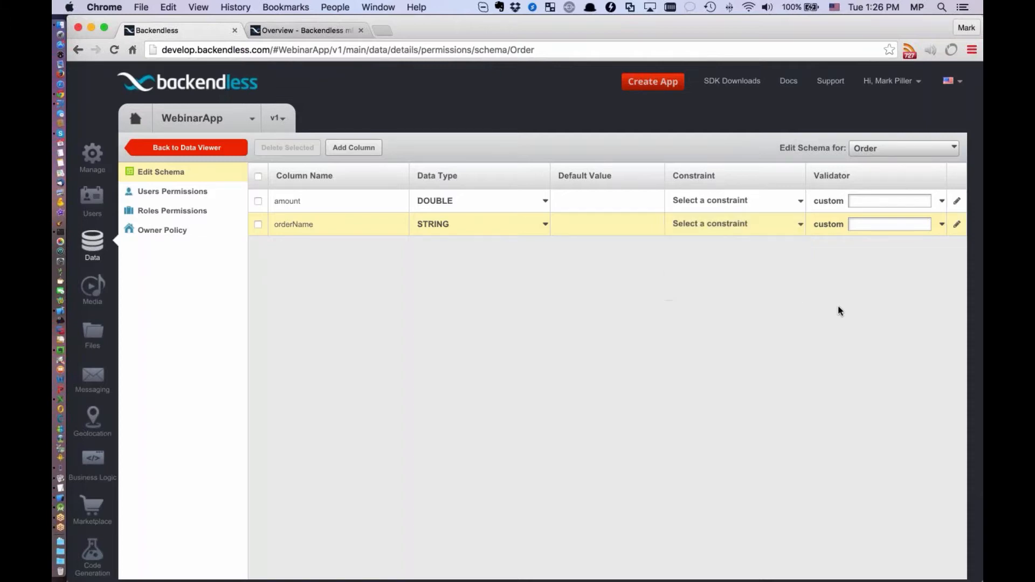
Review the predefined validators available for the orderName column, from the first entries through to custom
click(885, 229)
click(941, 225)
scroll(919, 259, down, 3)
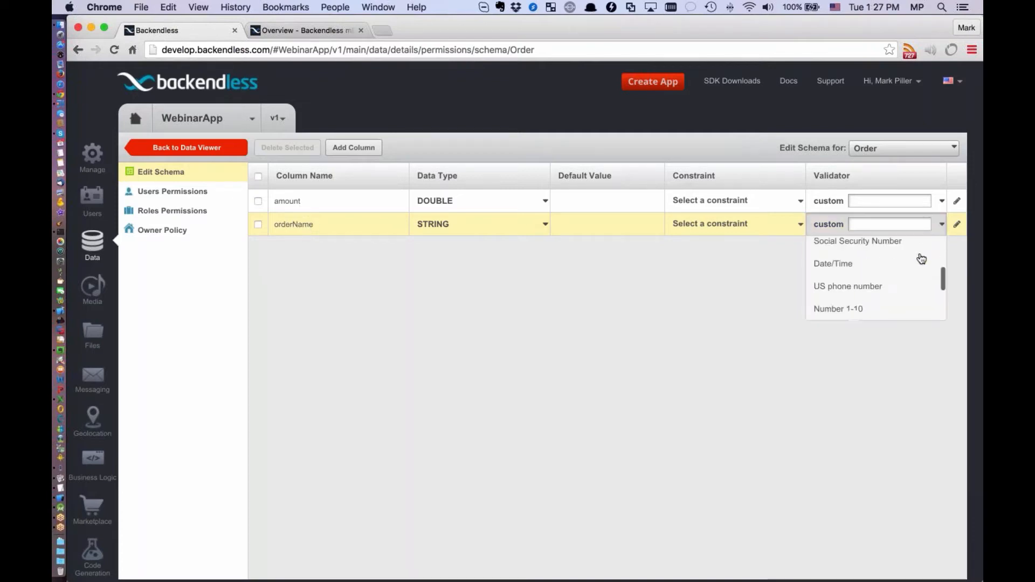
scroll(911, 280, down, 2)
scroll(911, 280, up, 6)
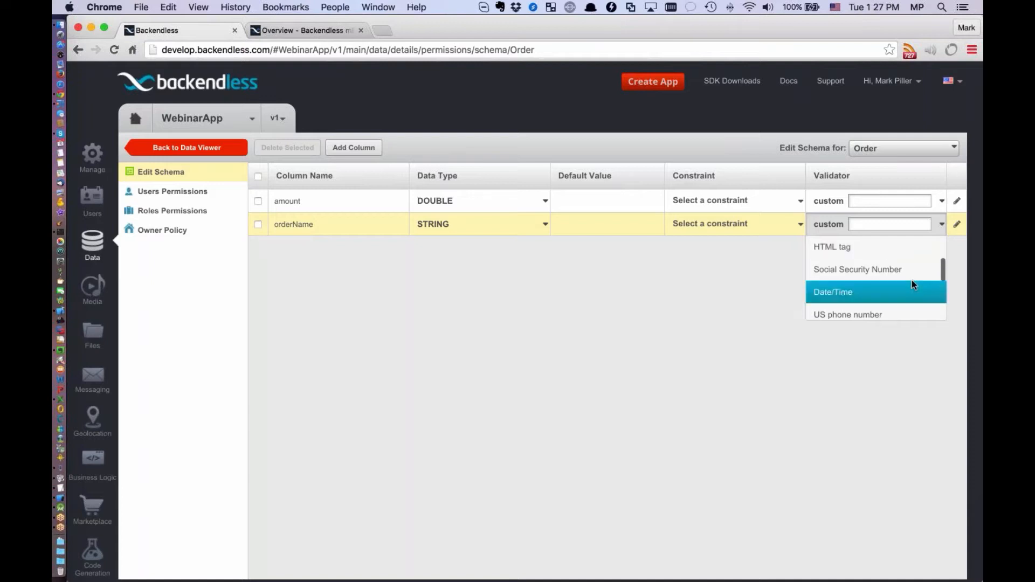
scroll(887, 256, down, 5)
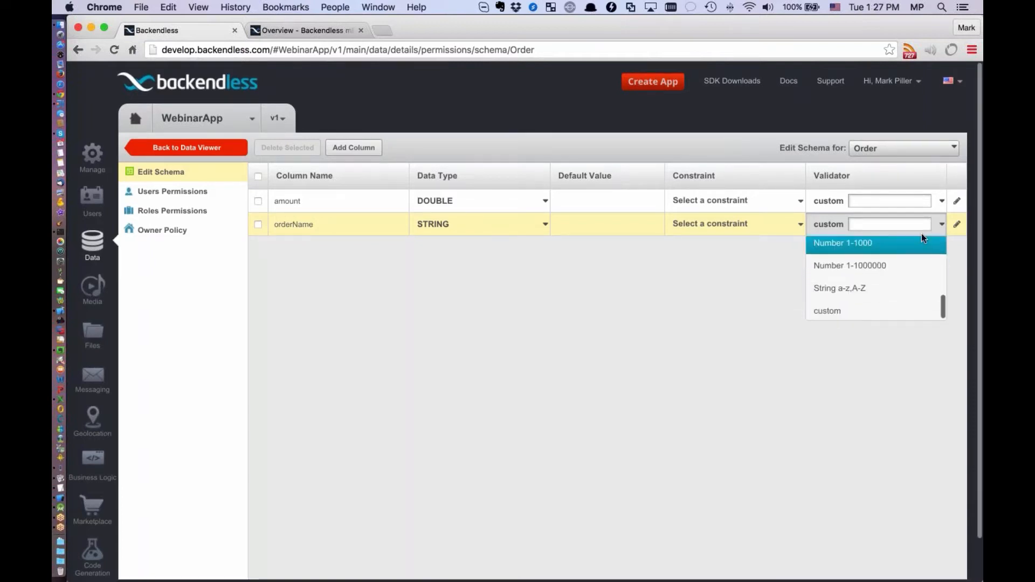
click(942, 225)
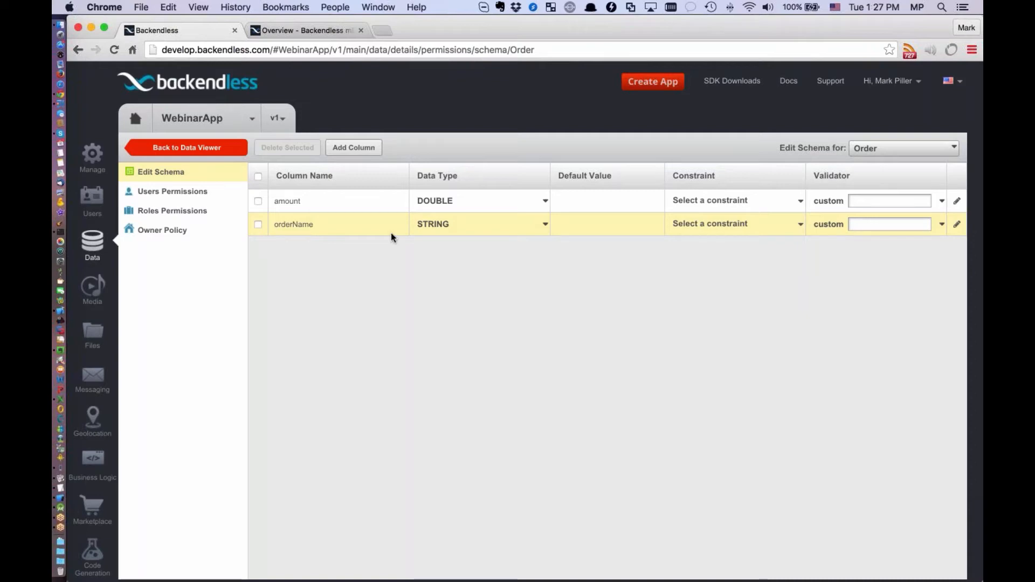
Return to the data viewer and create a new table named OrderItem
click(194, 151)
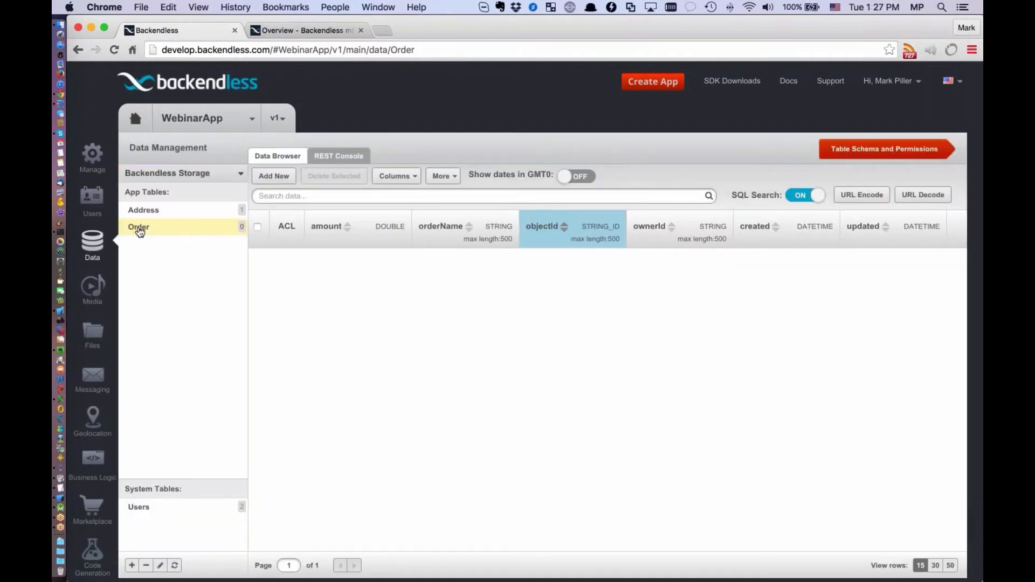
click(131, 566)
text(OrderItem)
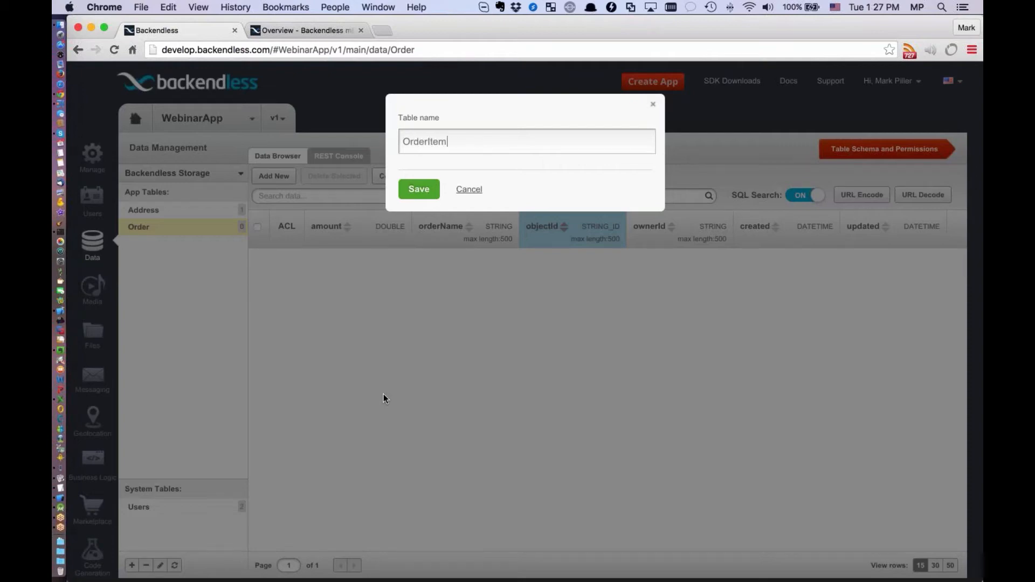
key(Return)
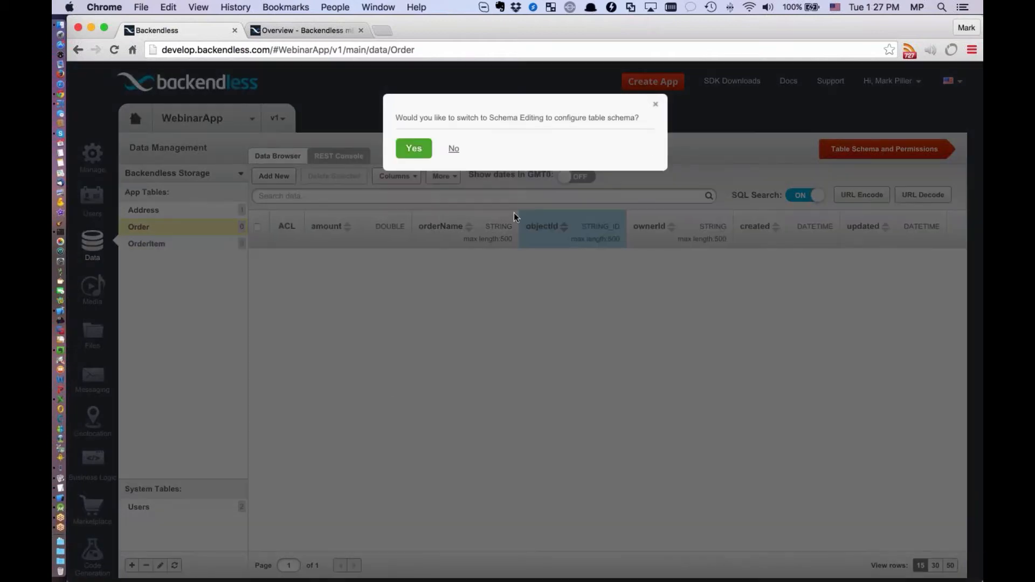
Switch to schema editing for the OrderItem table and add a STRING column named itemName
click(415, 148)
text(itemname)
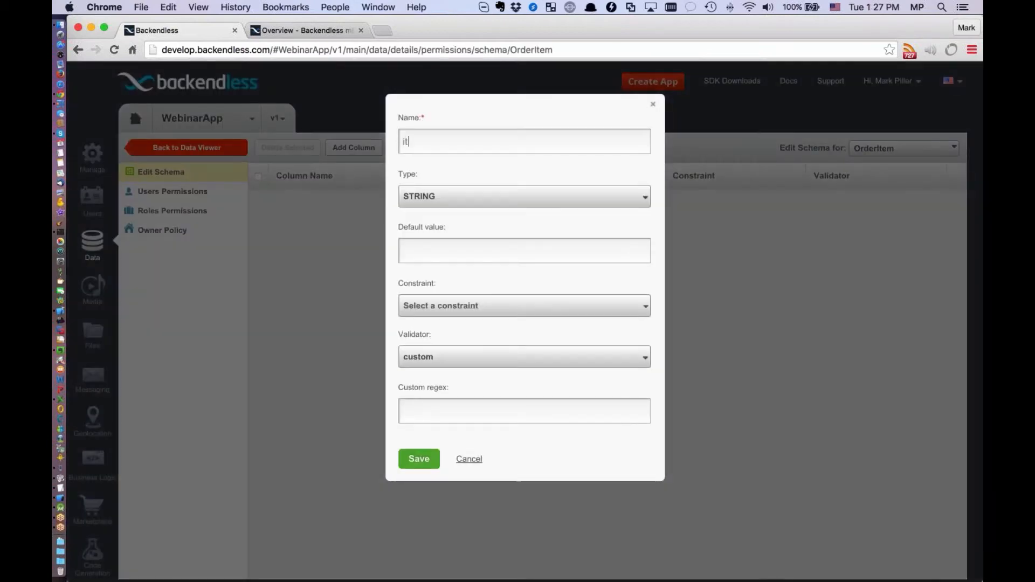
key(BackSpace)
key(BackSpace)
key(BackSpace)
key(BackSpace)
text(Name)
key(Return)
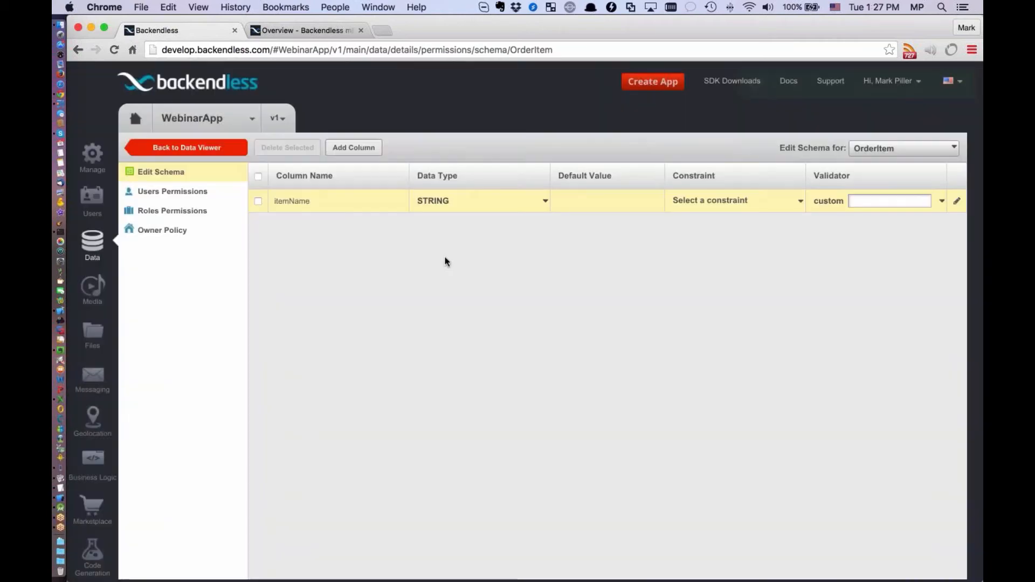
In the Order table's schema, start a new column named items with the DATA OBJECT RELATIONSHIP type
click(878, 151)
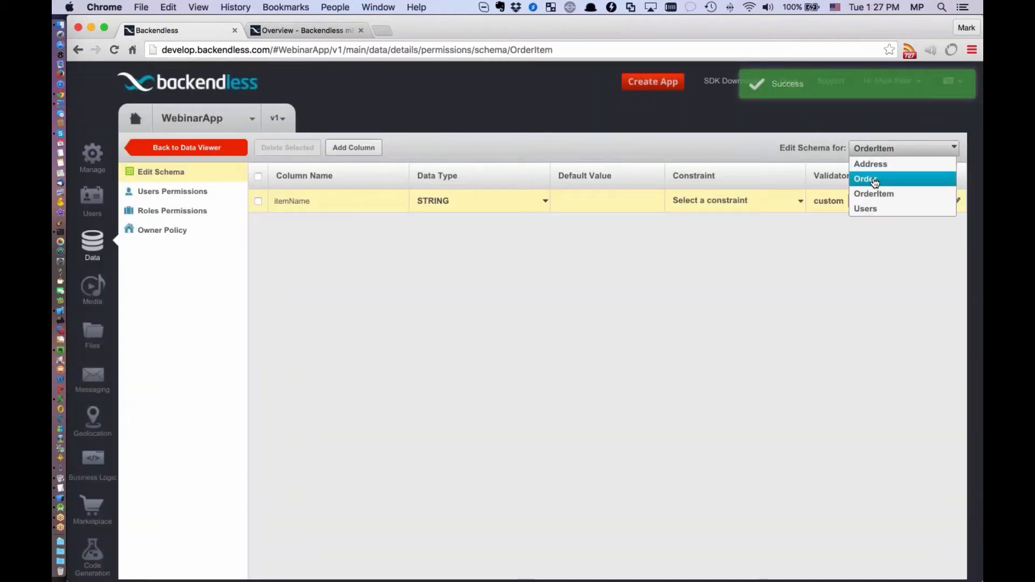
click(872, 178)
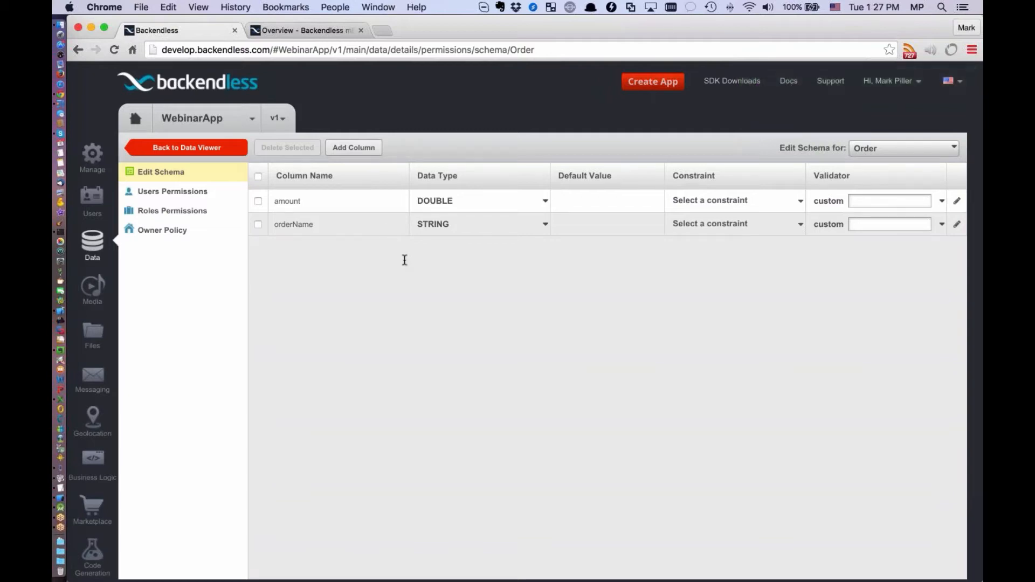
click(354, 147)
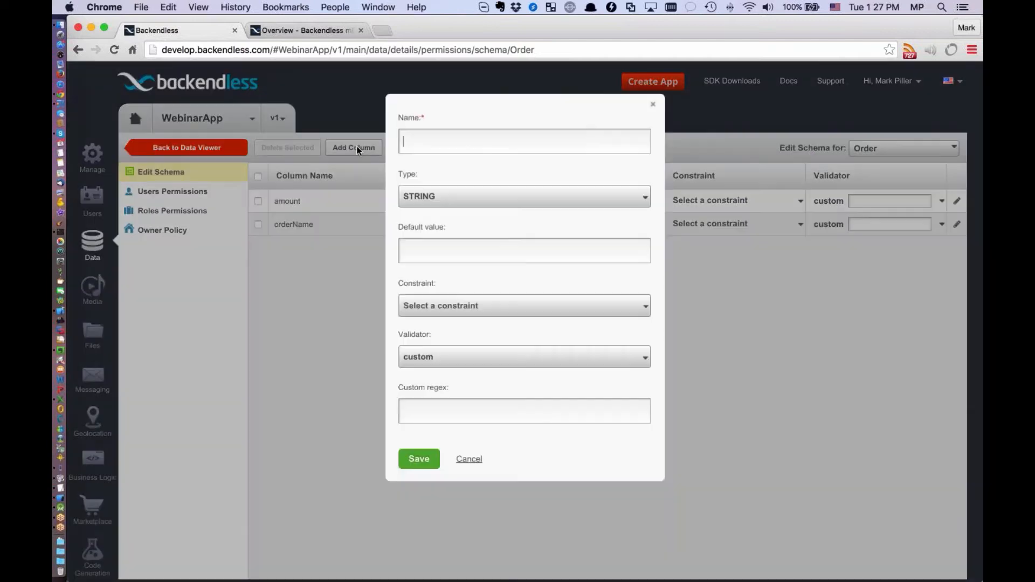
text(i)
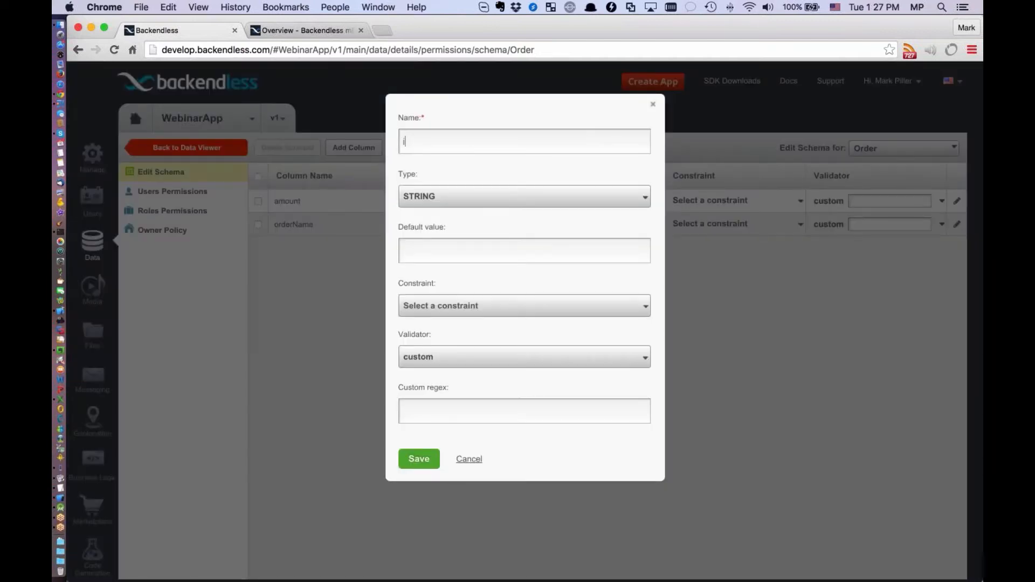
text(tems)
click(443, 203)
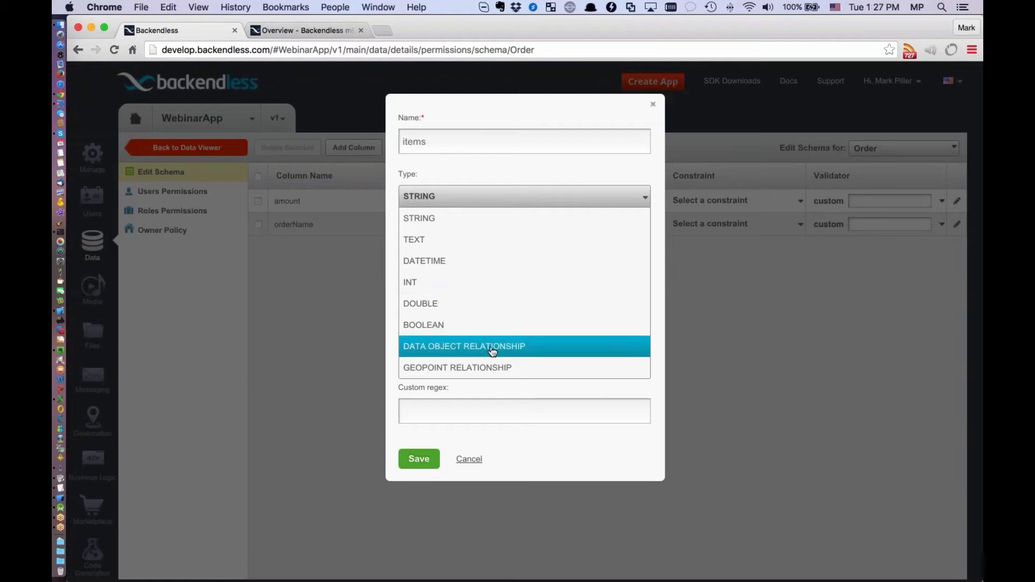
click(492, 351)
Relate the items column to the OrderItem table with One-to-Many cardinality and save the column
click(470, 301)
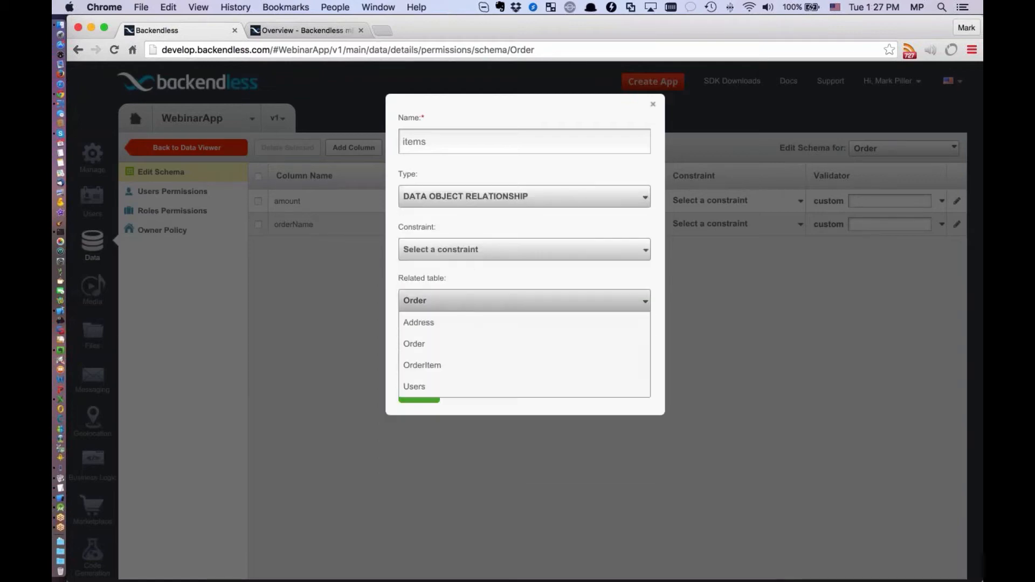
click(432, 366)
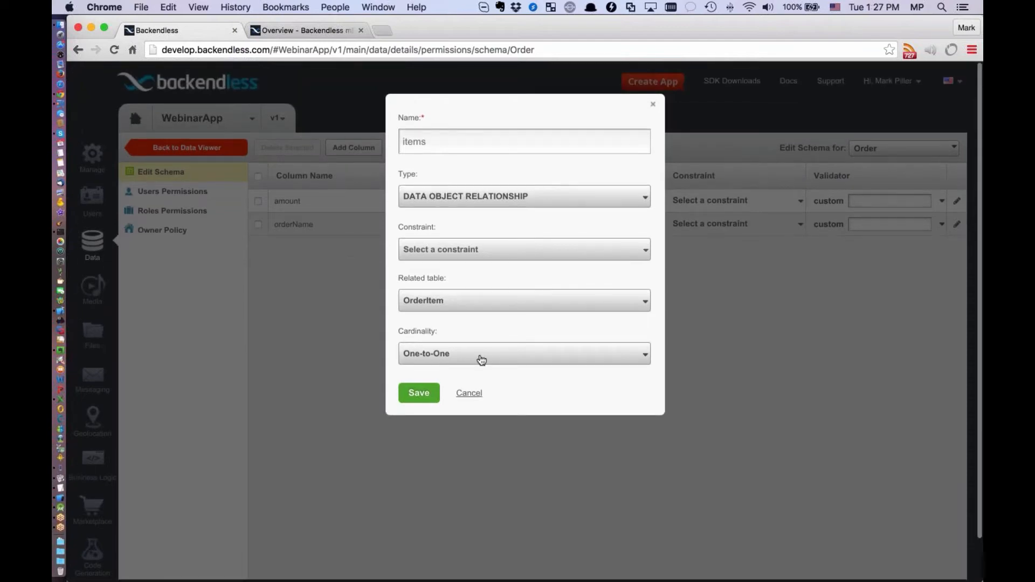
click(482, 360)
click(448, 397)
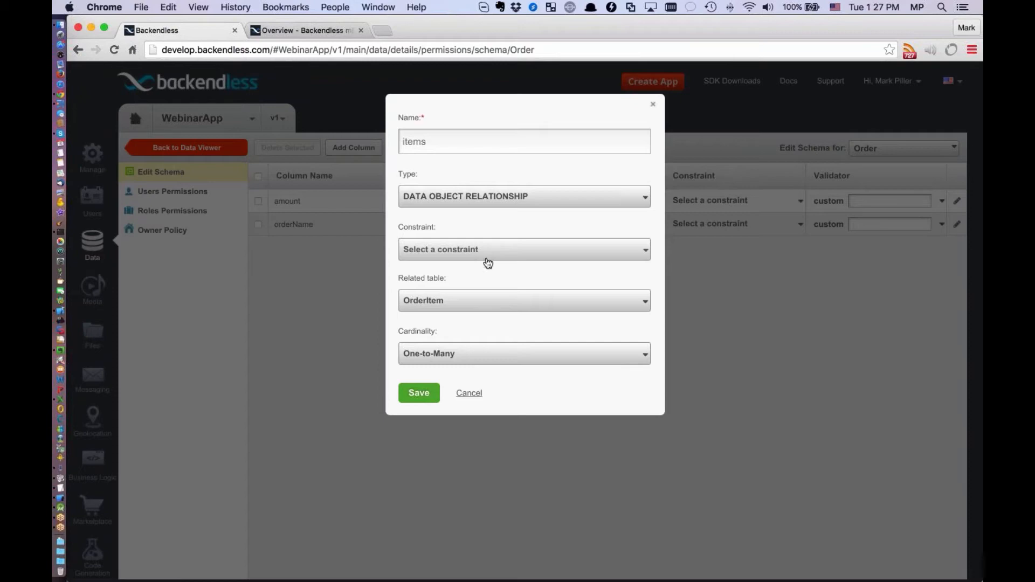
click(443, 357)
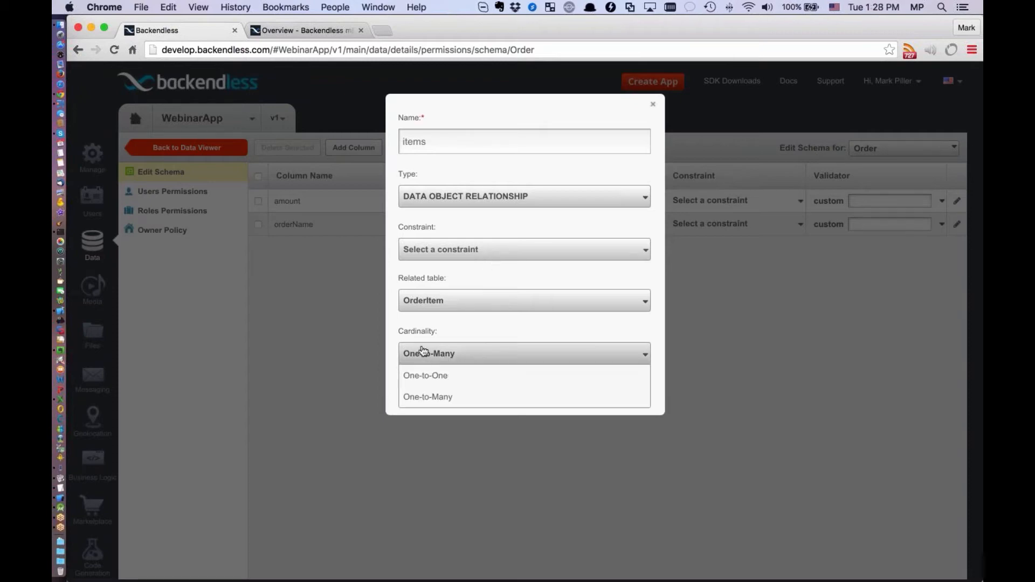
click(447, 397)
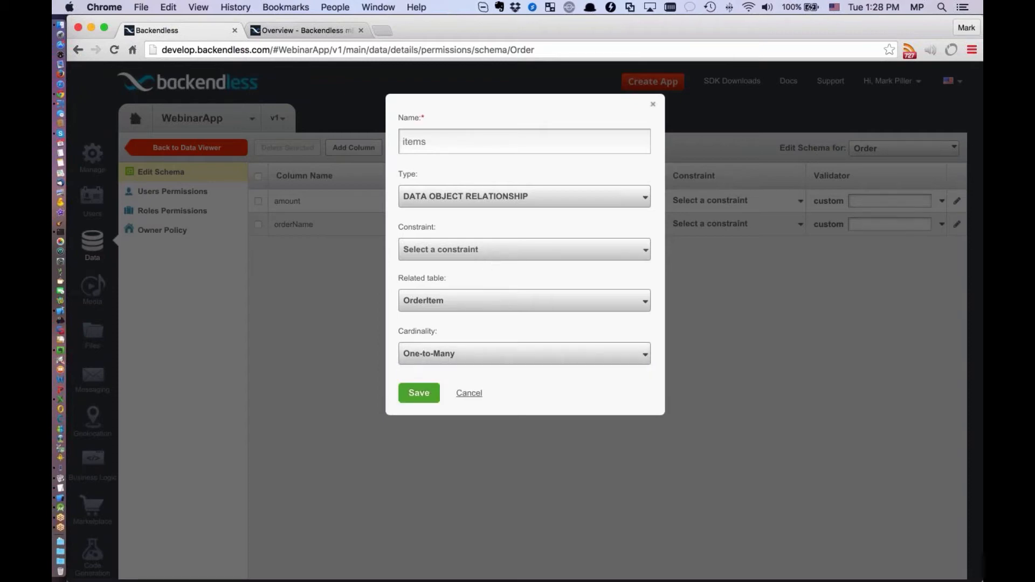
click(424, 394)
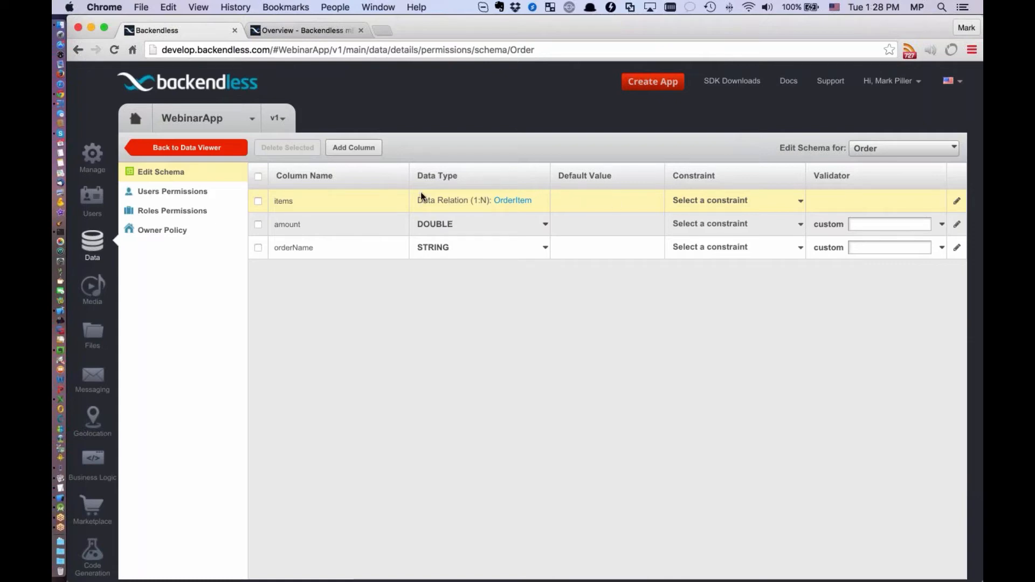
key(super+Tab)
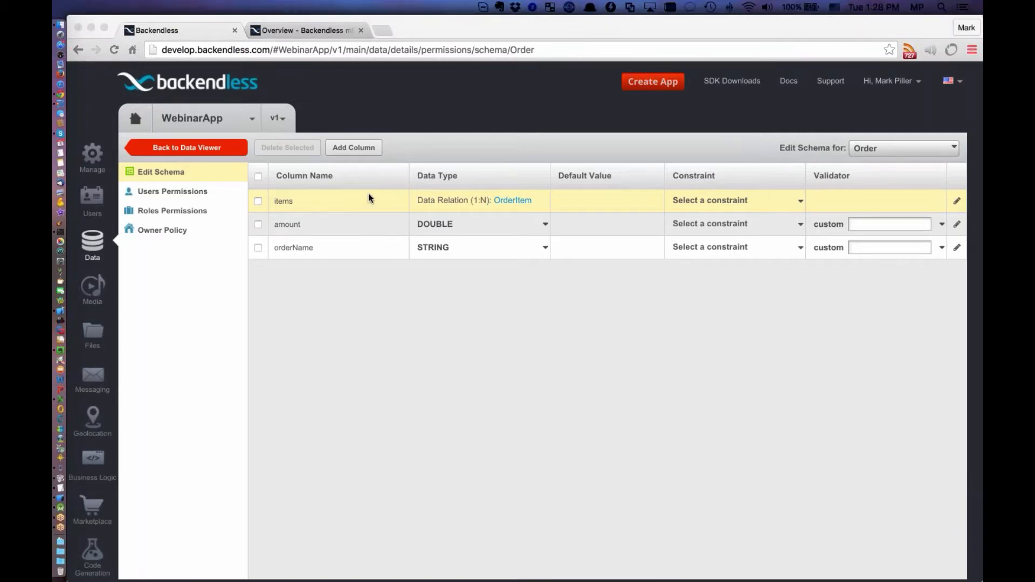
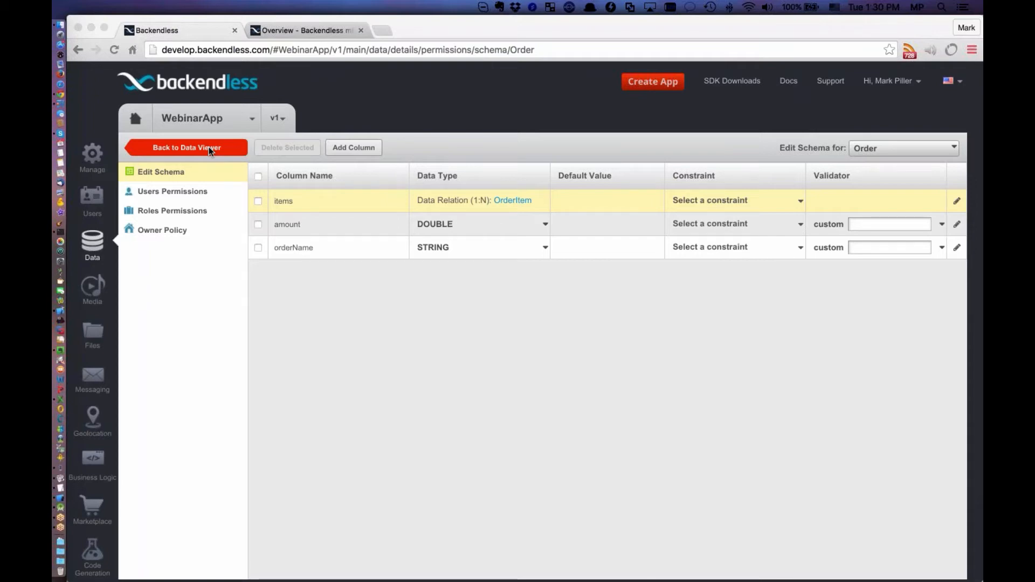
Return to the data viewer and add a record with itemName iPhone to the OrderItem table
click(209, 147)
click(209, 147)
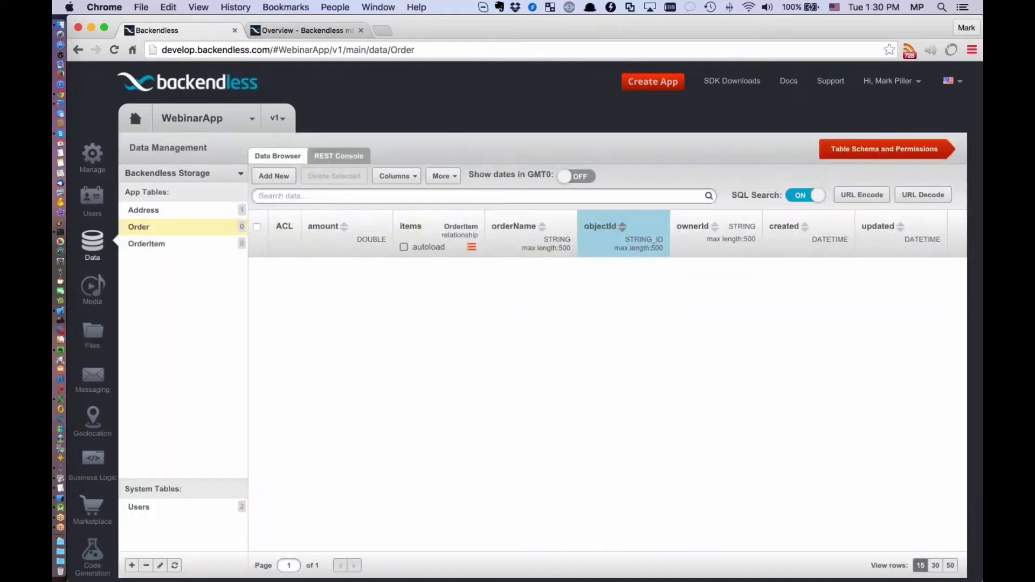
click(154, 244)
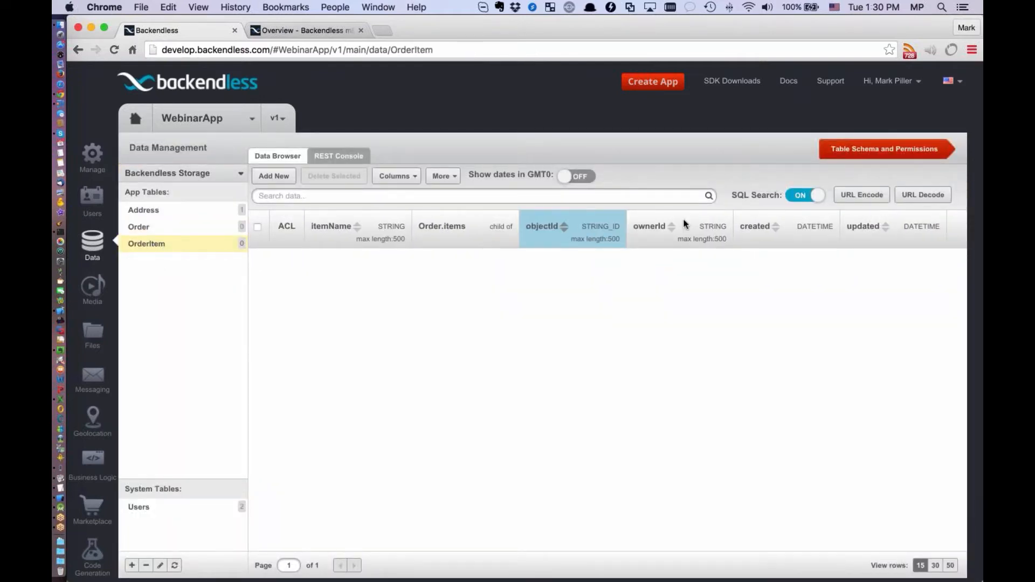
click(274, 176)
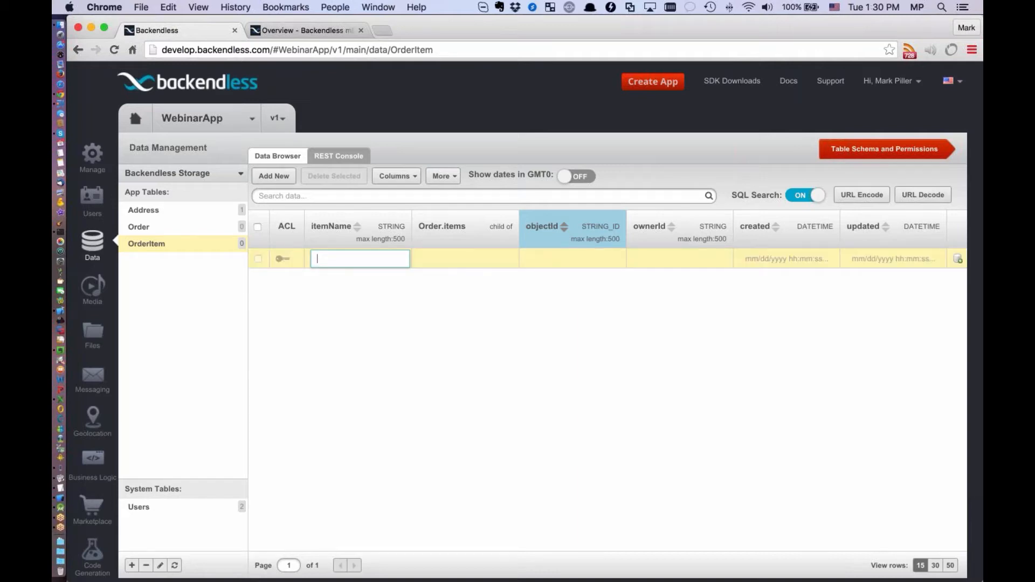
text(iPhone)
key(Return)
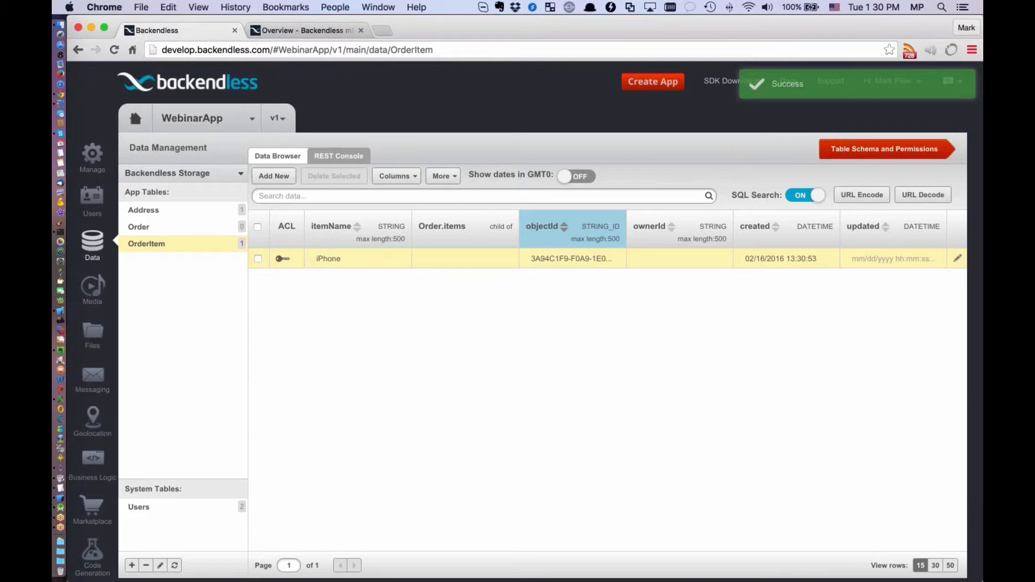
Add another OrderItem record with itemName iPod
click(274, 176)
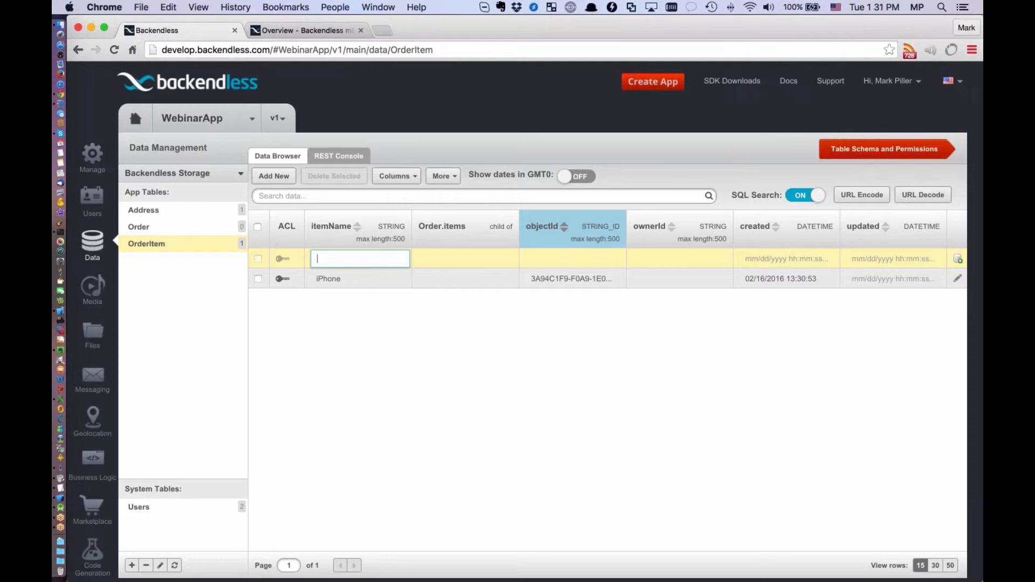
text(Pod)
key(Return)
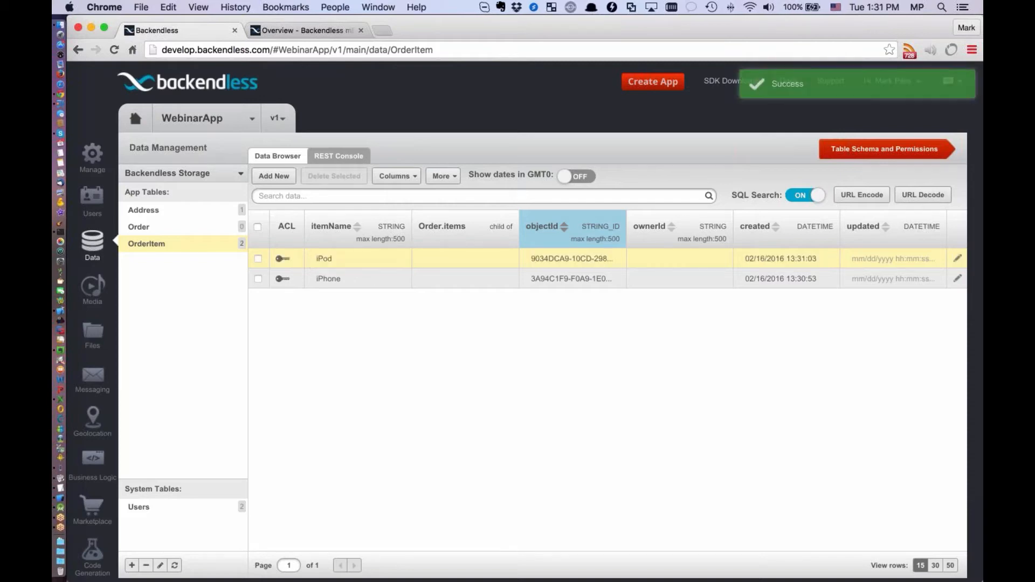
Add a record to the Order table with orderName gifts
click(139, 227)
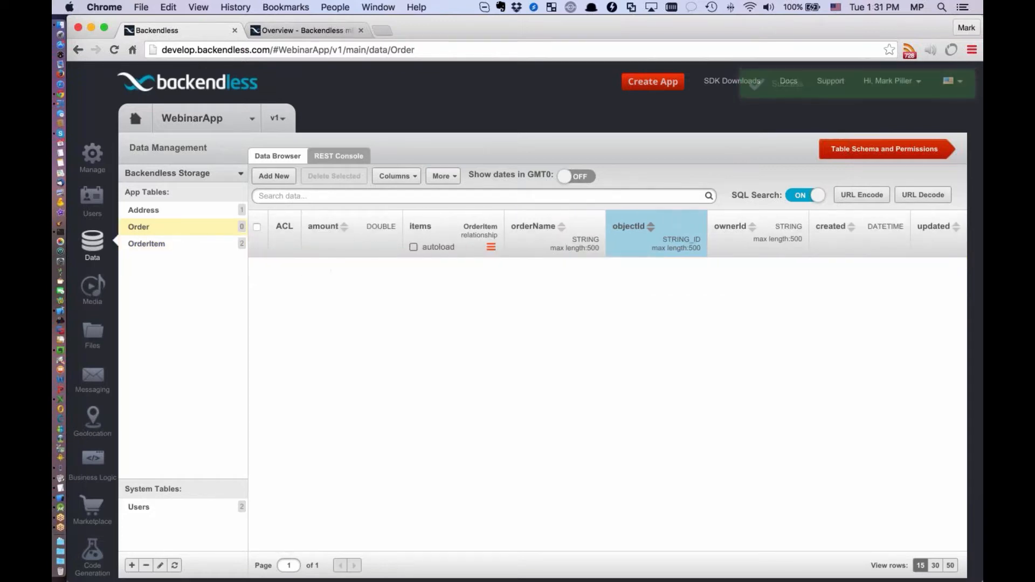
click(274, 176)
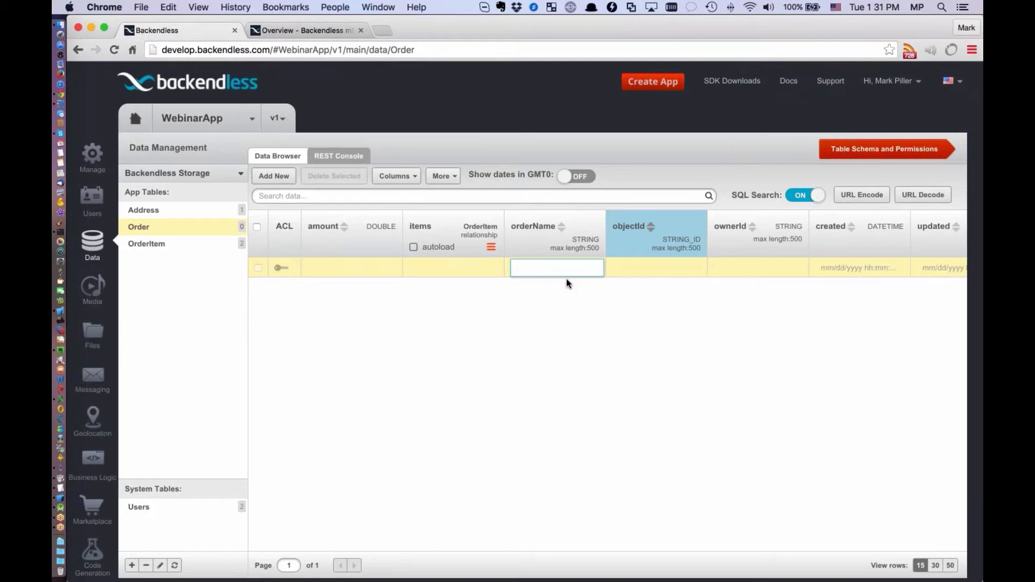
text(gifts)
key(Return)
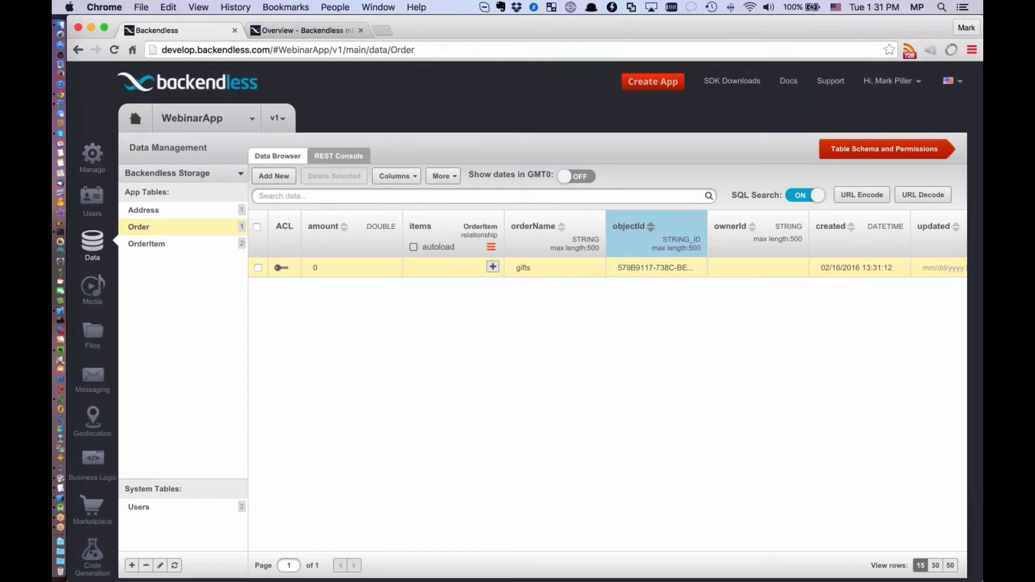
Add the iPod and iPhone OrderItem records as related objects in the gifts order's items column
click(493, 268)
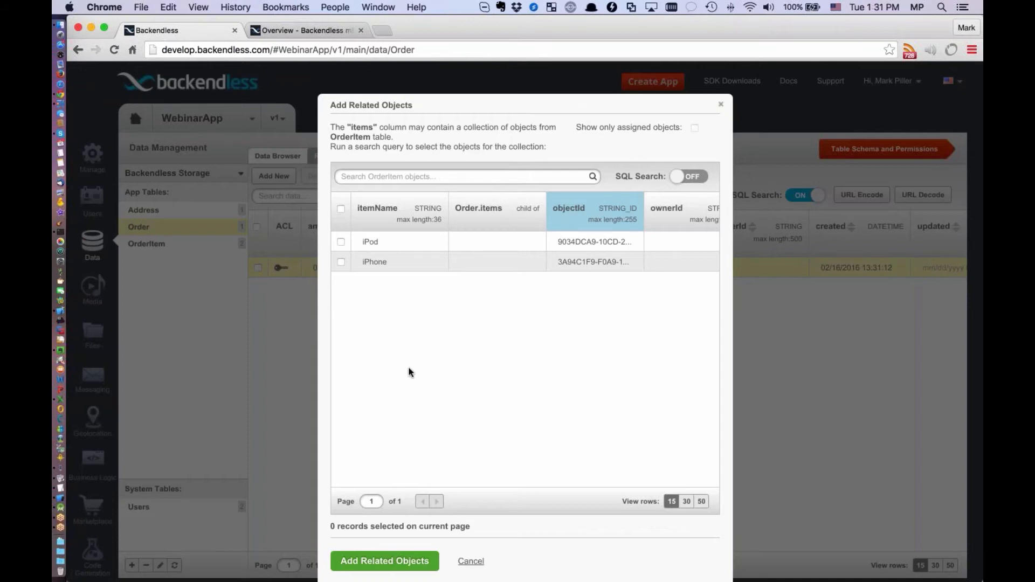
click(341, 262)
click(342, 243)
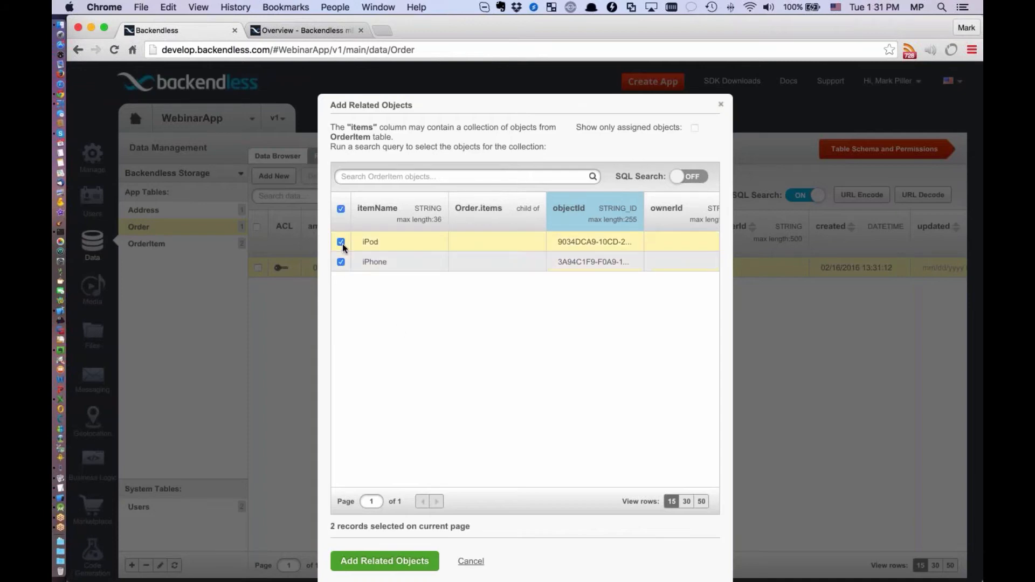
click(342, 243)
click(341, 261)
click(341, 242)
click(342, 262)
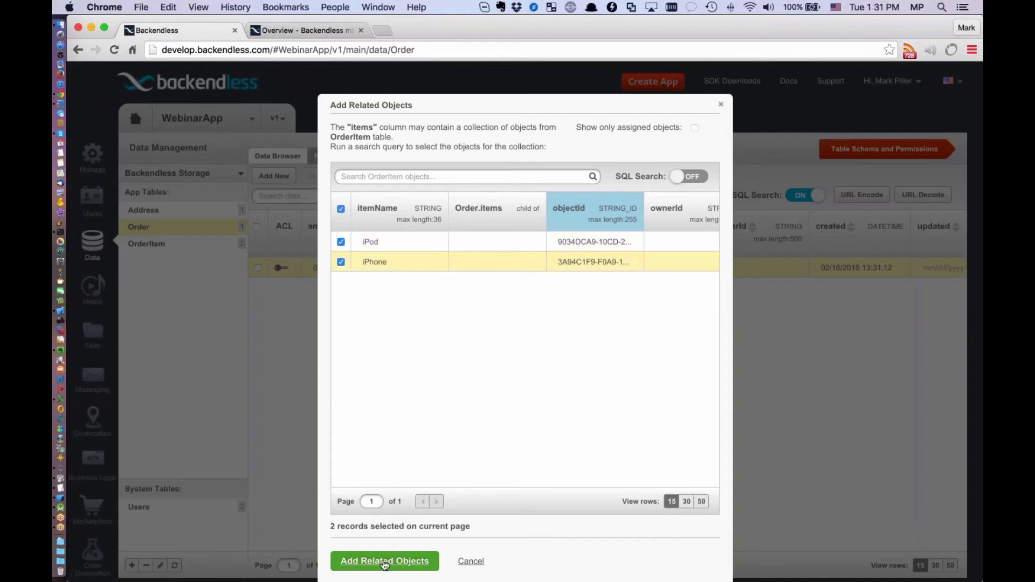
click(360, 562)
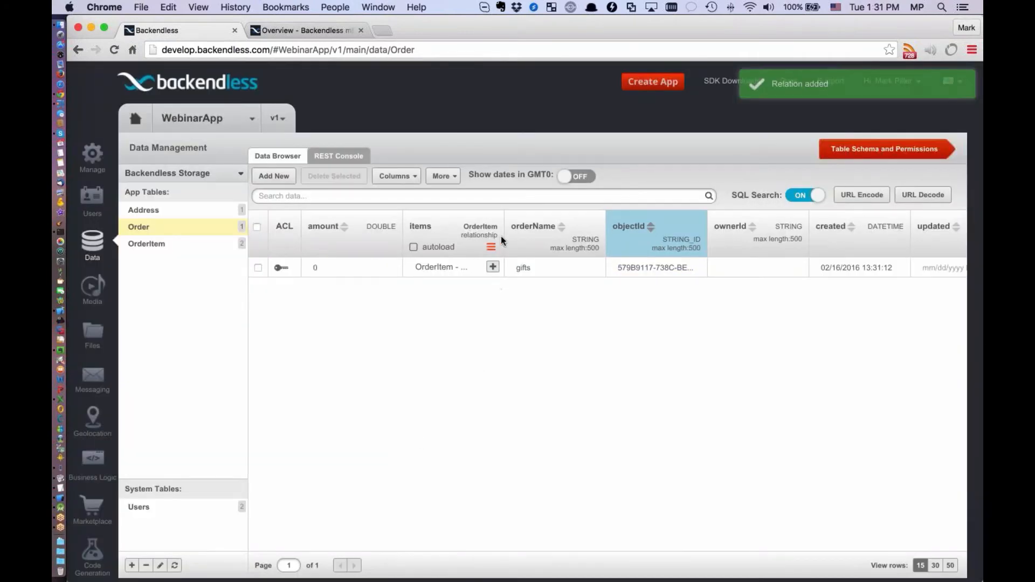
Widen the items column to view the OrderItem records linked to the gifts order, and return to the Order table
drag(504, 236, 588, 236)
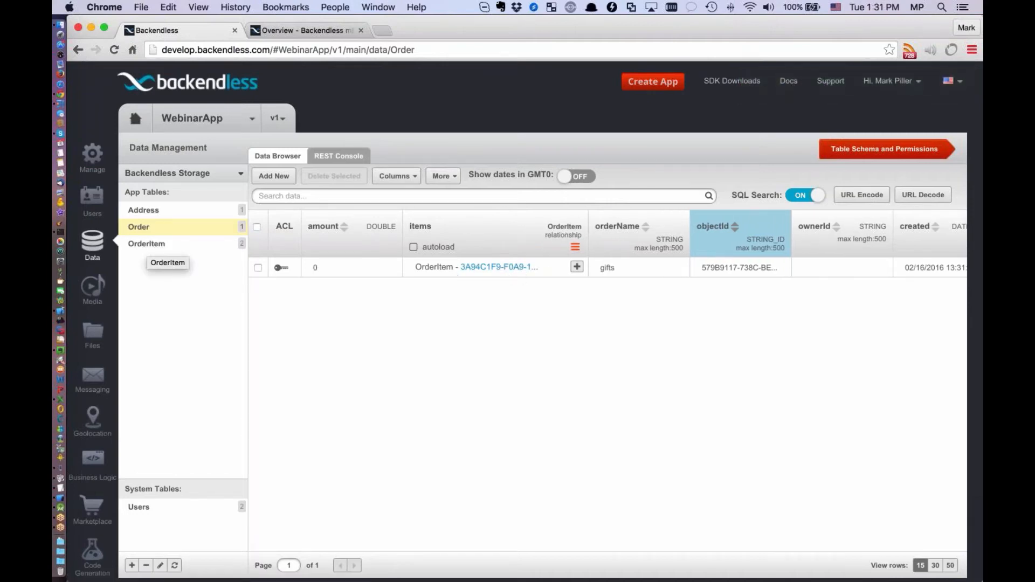
click(493, 267)
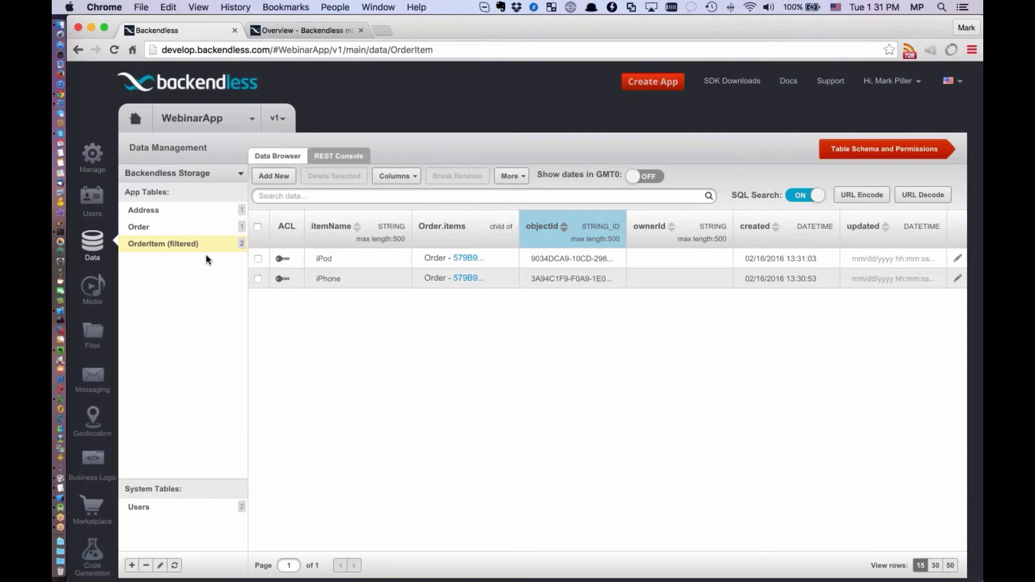
click(139, 226)
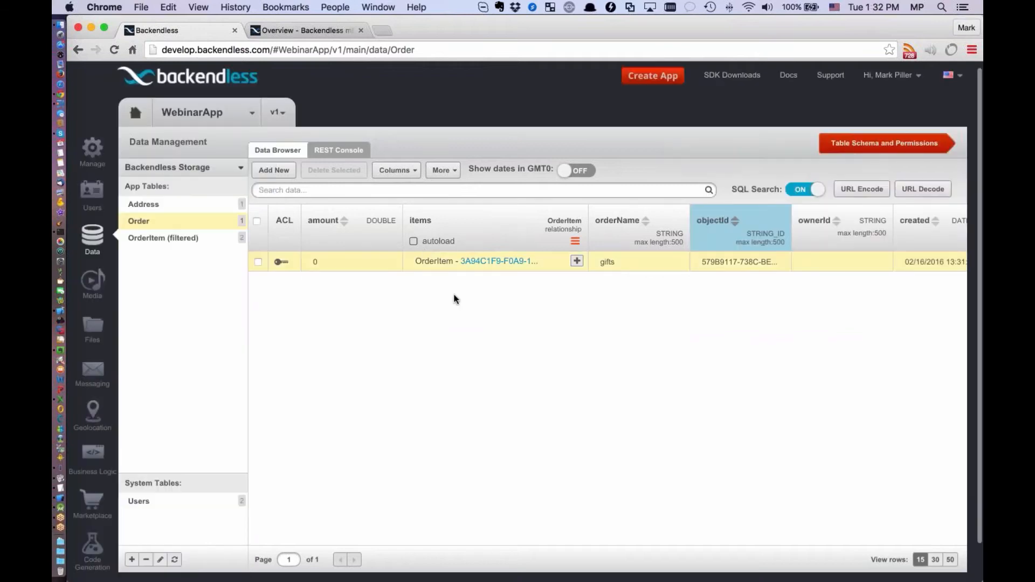
Try deselecting both related items of the gifts order, show only assigned objects, and close the dialog without updating the relation
click(577, 262)
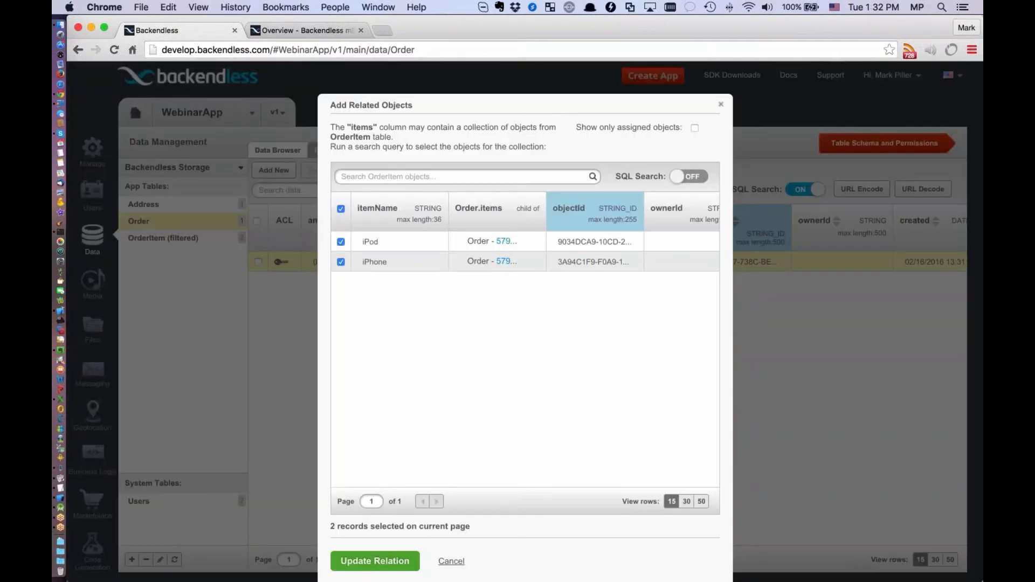
click(341, 262)
click(341, 243)
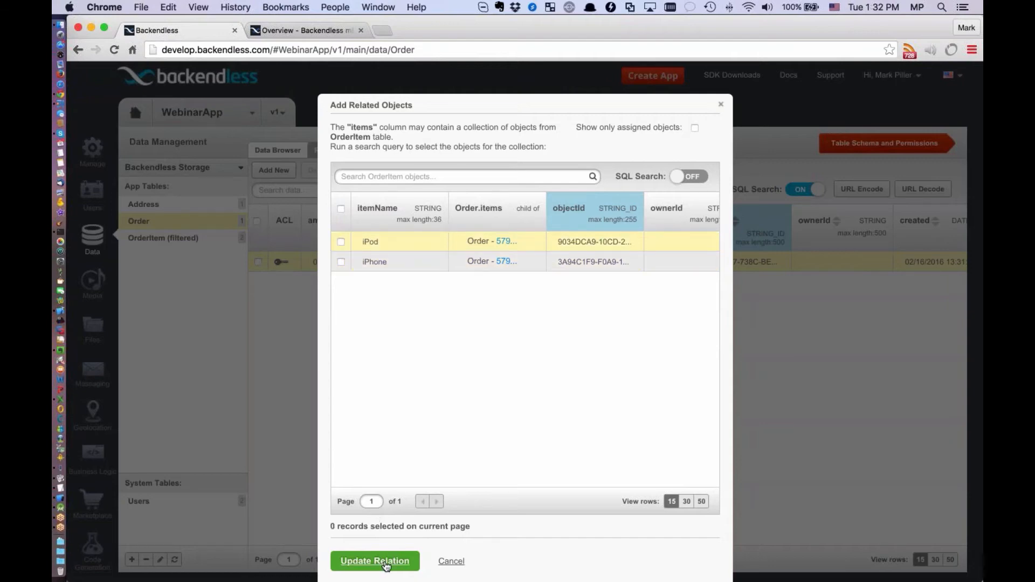
click(694, 127)
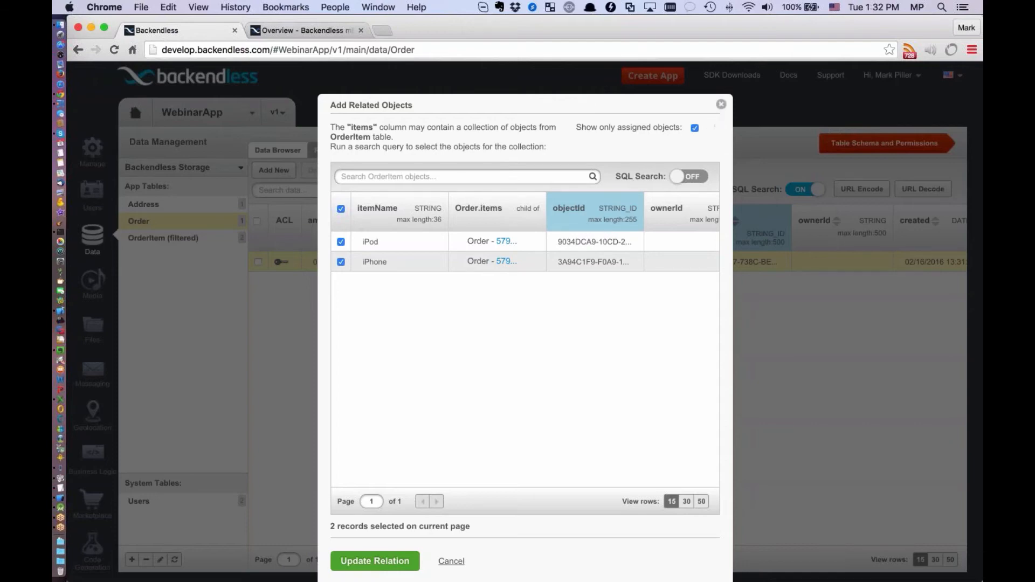
click(721, 104)
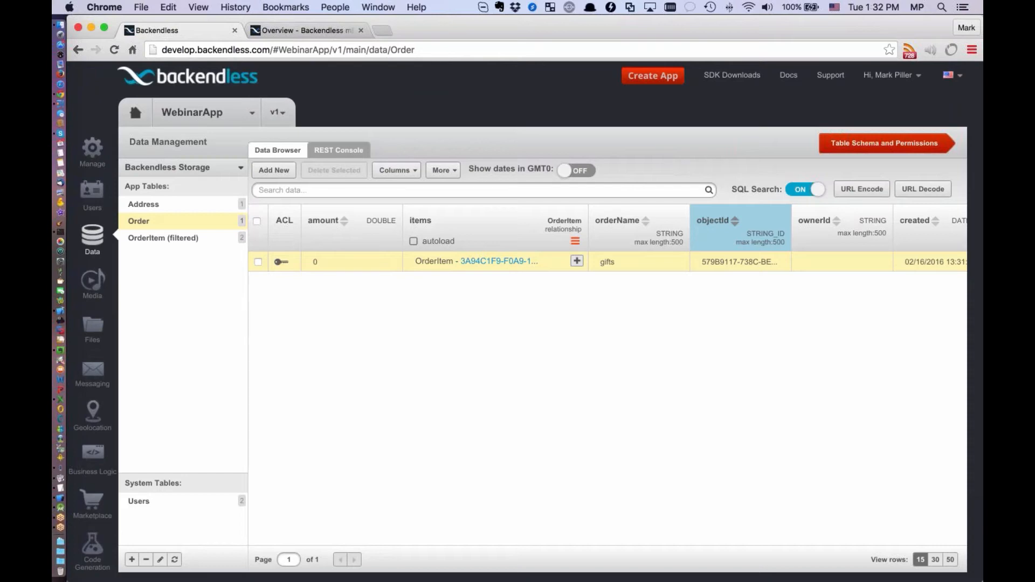
Search the OrderItem table with the SQL query itemName LIKE '%iP%'
click(155, 240)
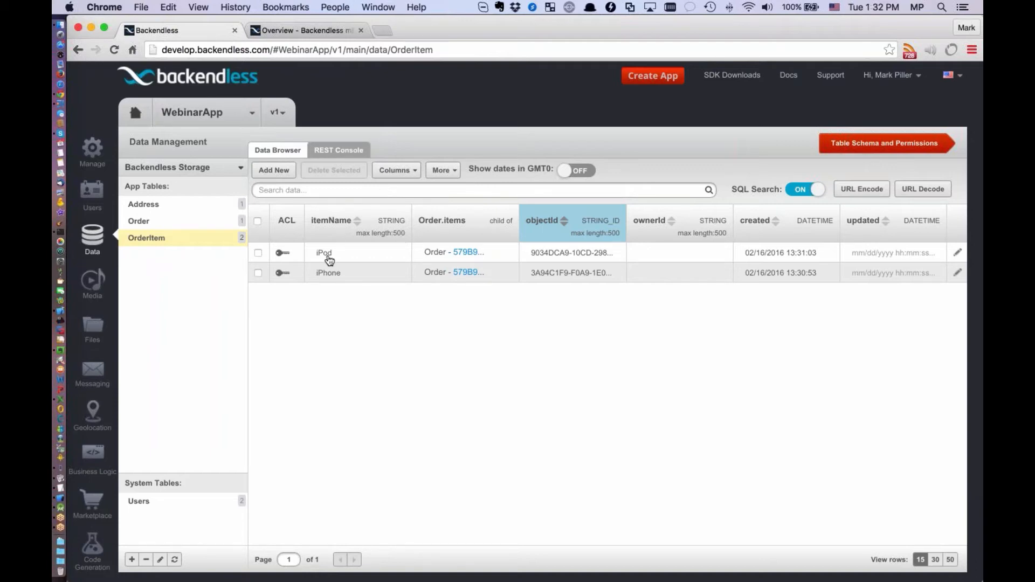
click(350, 191)
text(itemName )
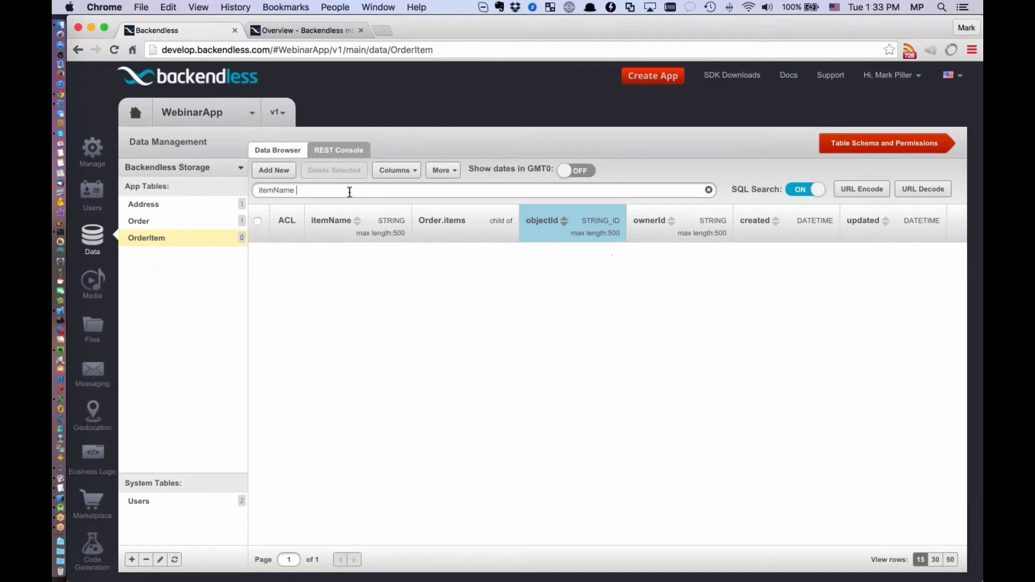
text(LIKE ')
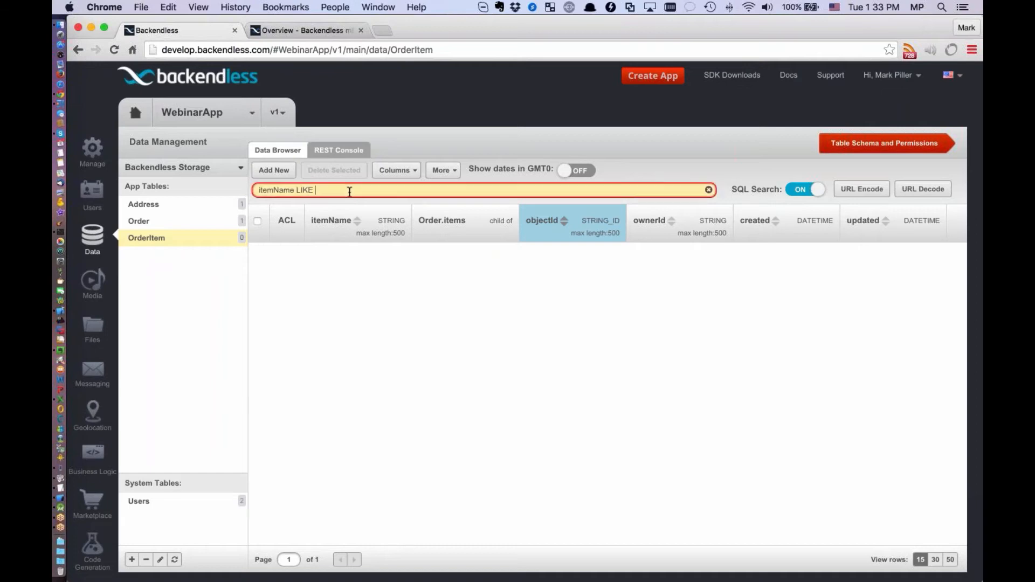
text(%iP%')
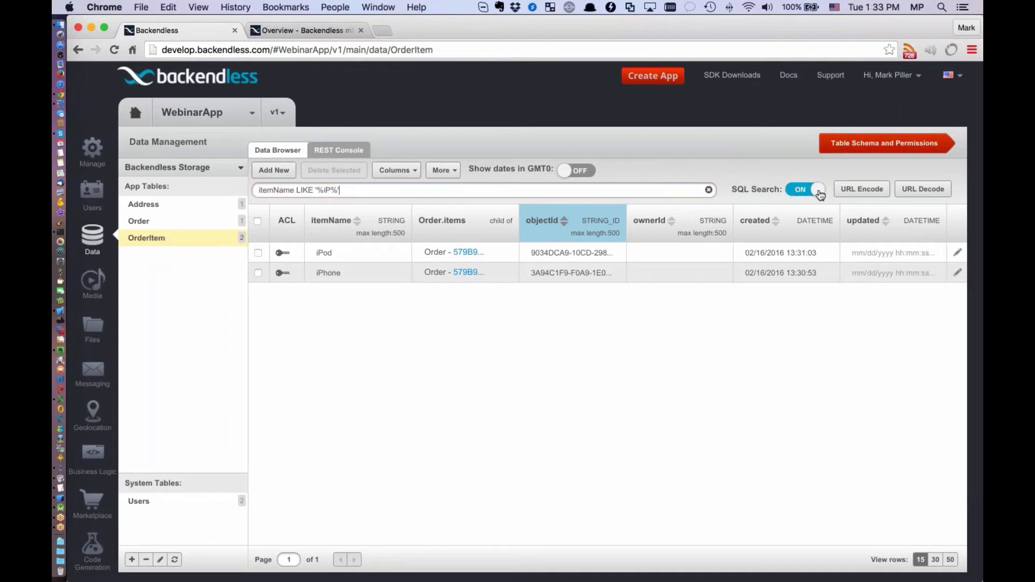
drag(386, 191, 253, 191)
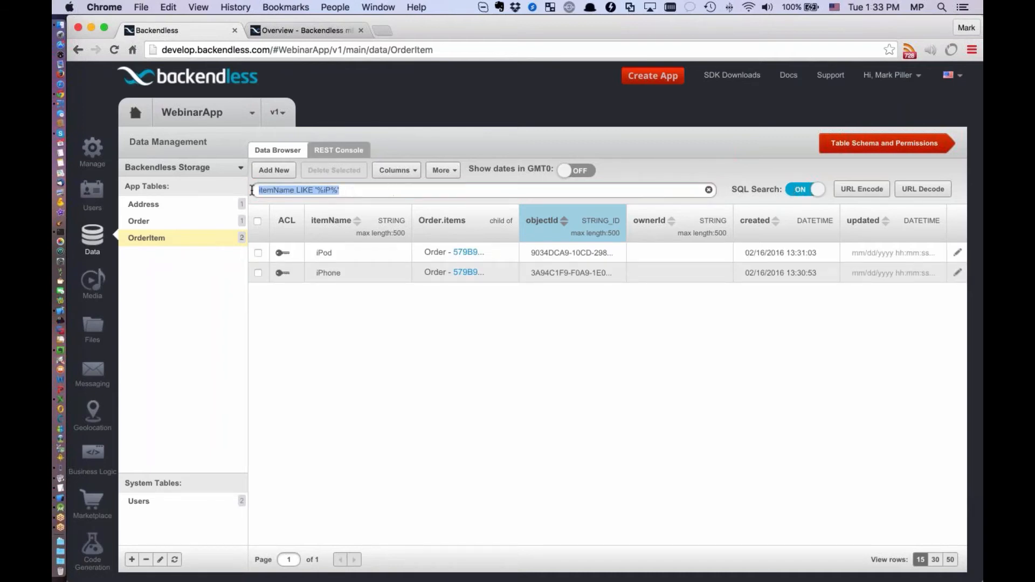
click(359, 191)
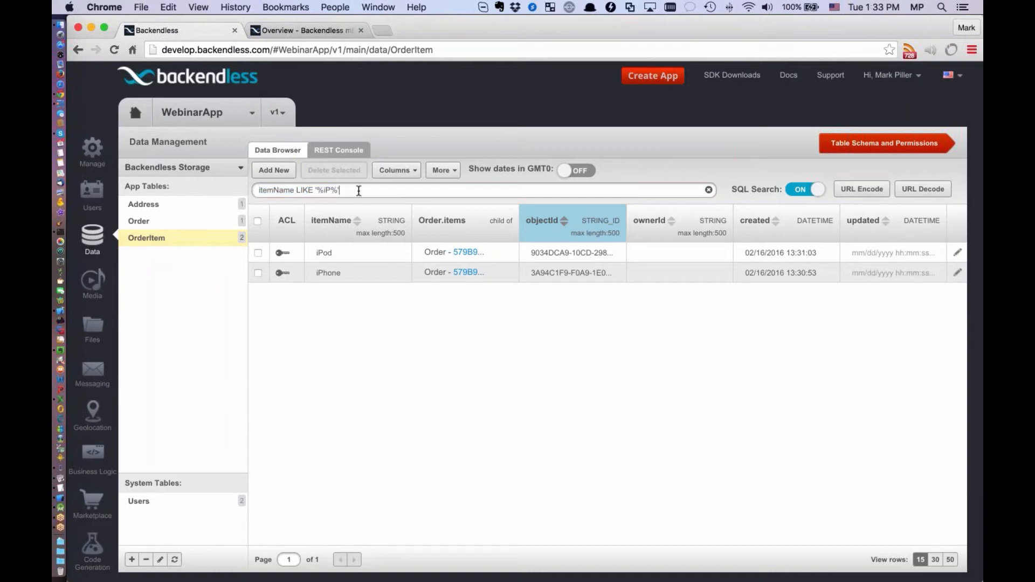
drag(375, 189, 243, 191)
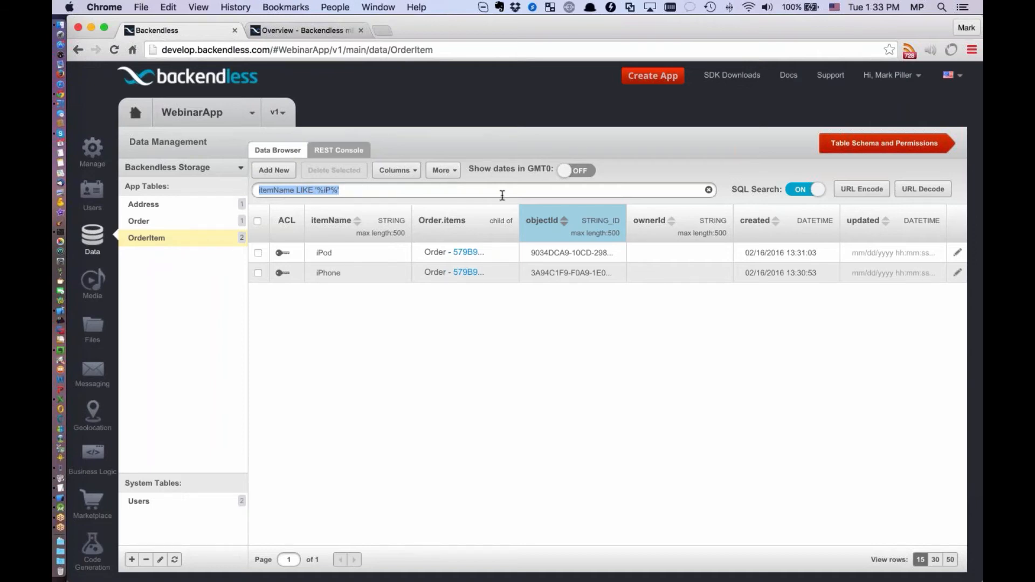
click(391, 192)
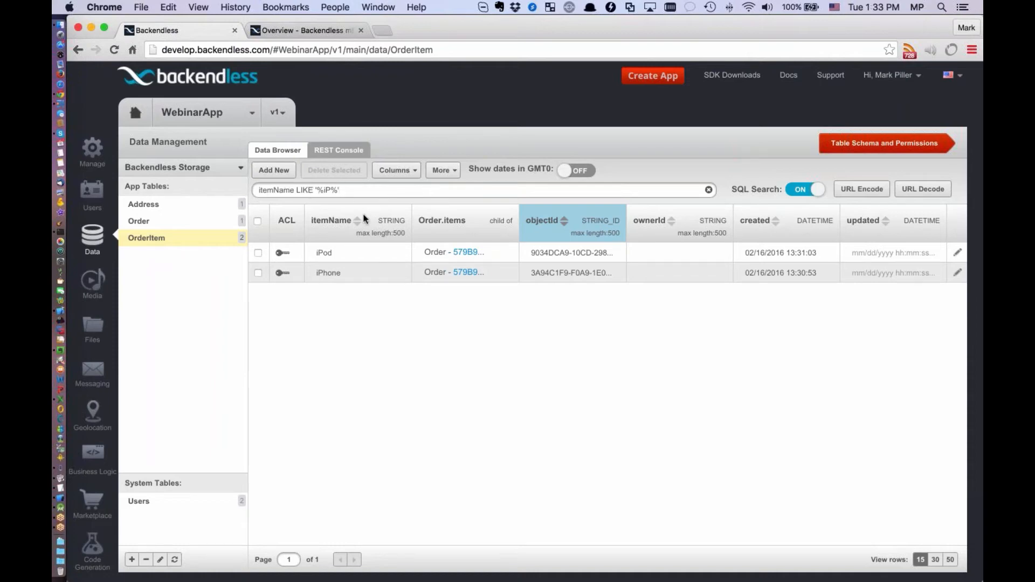
Clear the SQL query from the OrderItem search
drag(341, 190, 258, 190)
key(BackSpace)
click(455, 188)
Compare the items relation in the Order table with the Order.items parent links in the OrderItem table
click(135, 222)
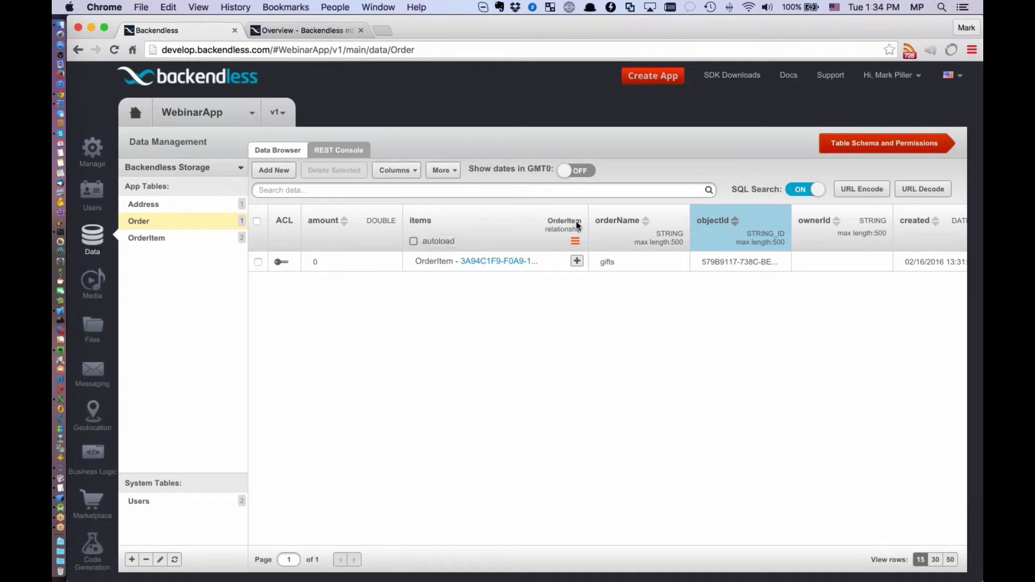
click(147, 240)
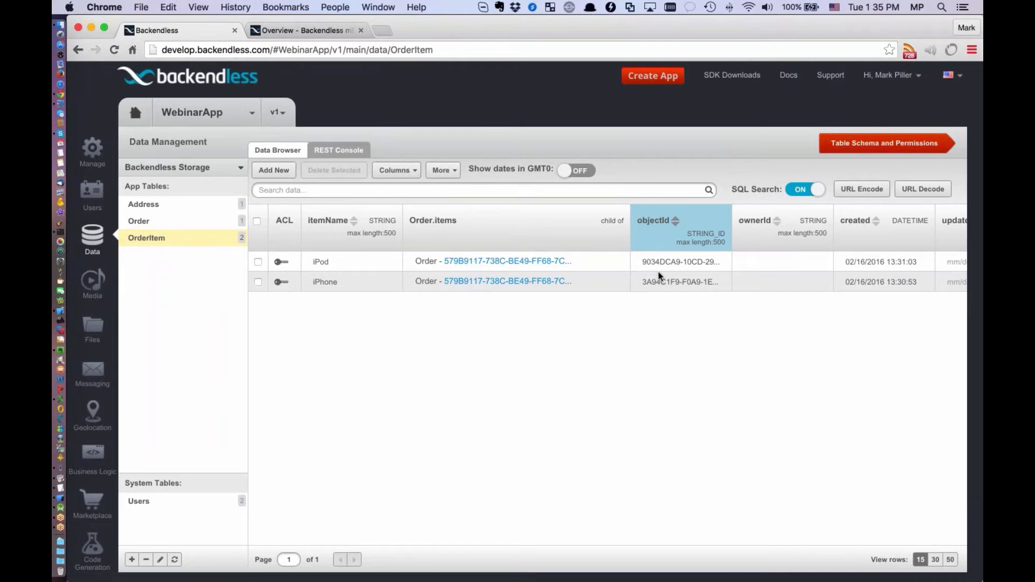
click(139, 222)
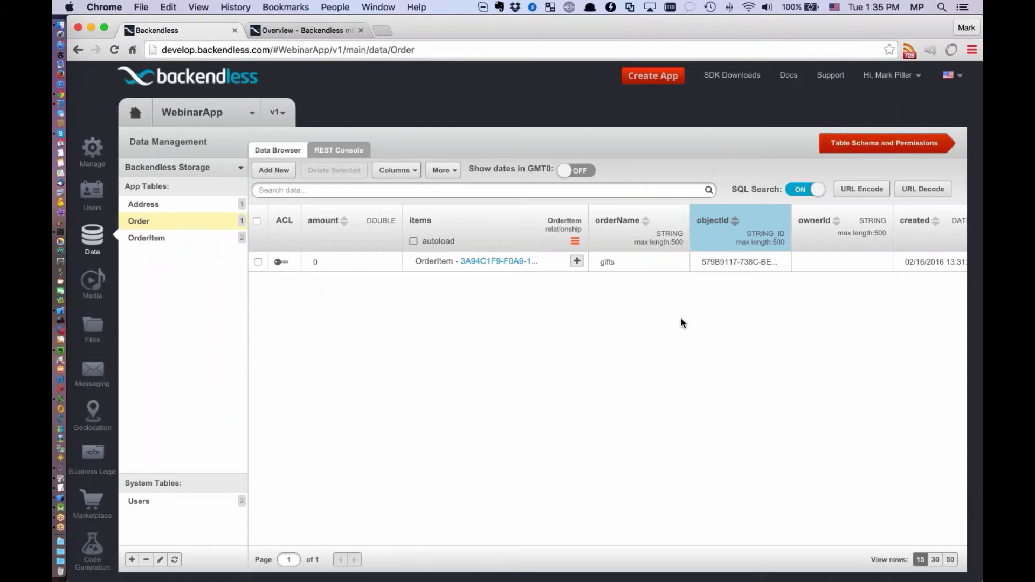
click(146, 238)
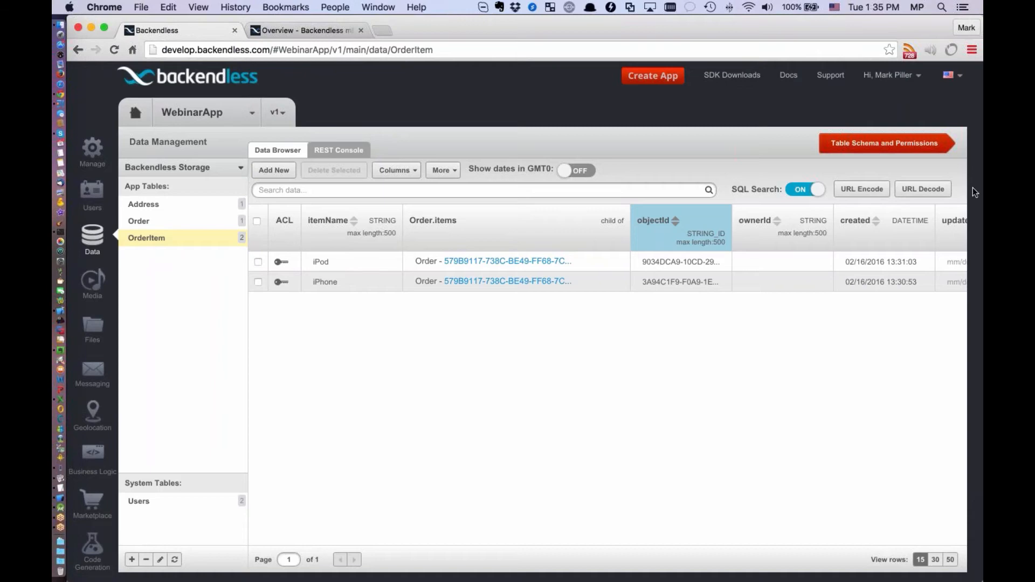
key(super+Tab)
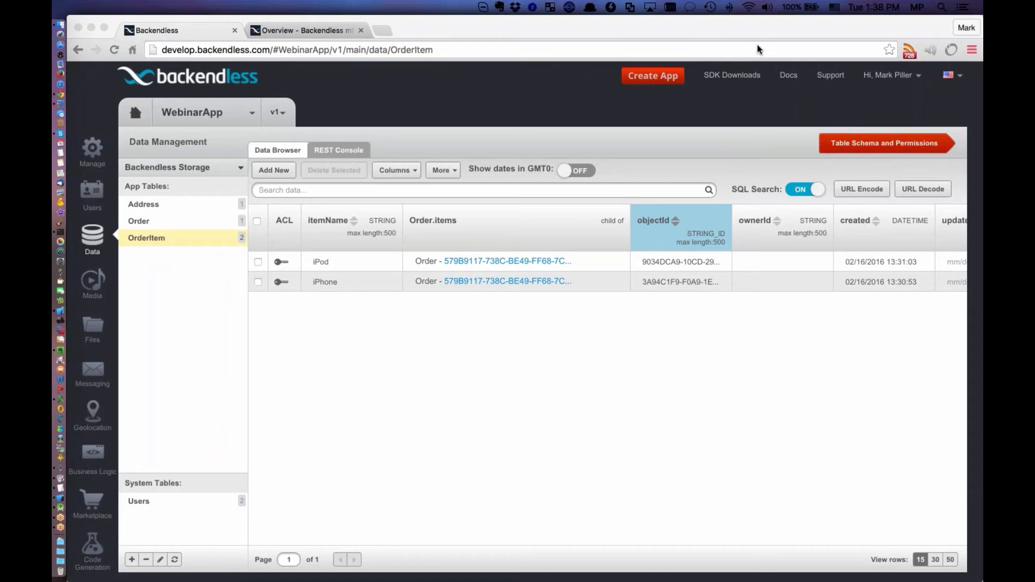
scroll(171, 254, down, 1)
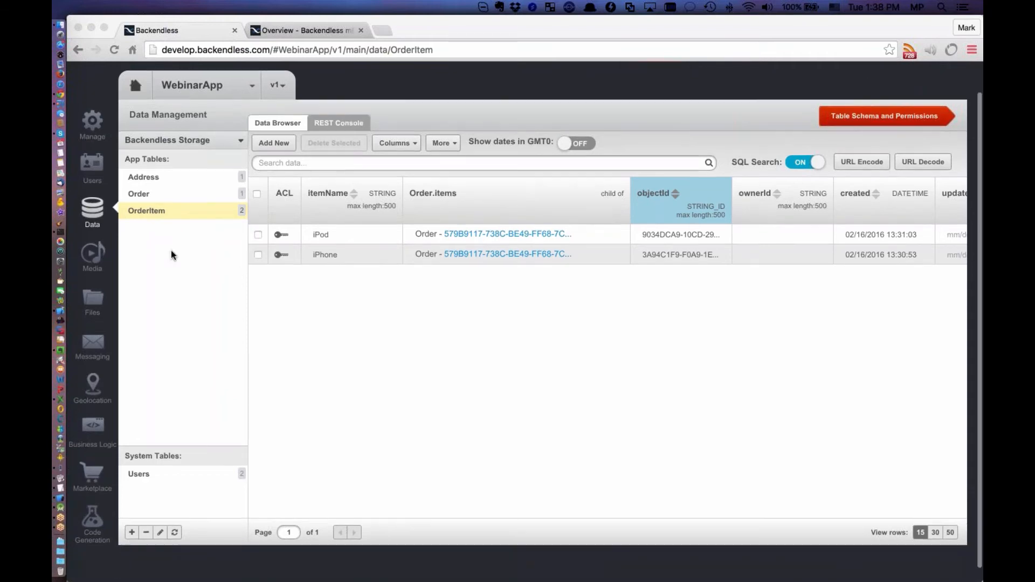
click(161, 192)
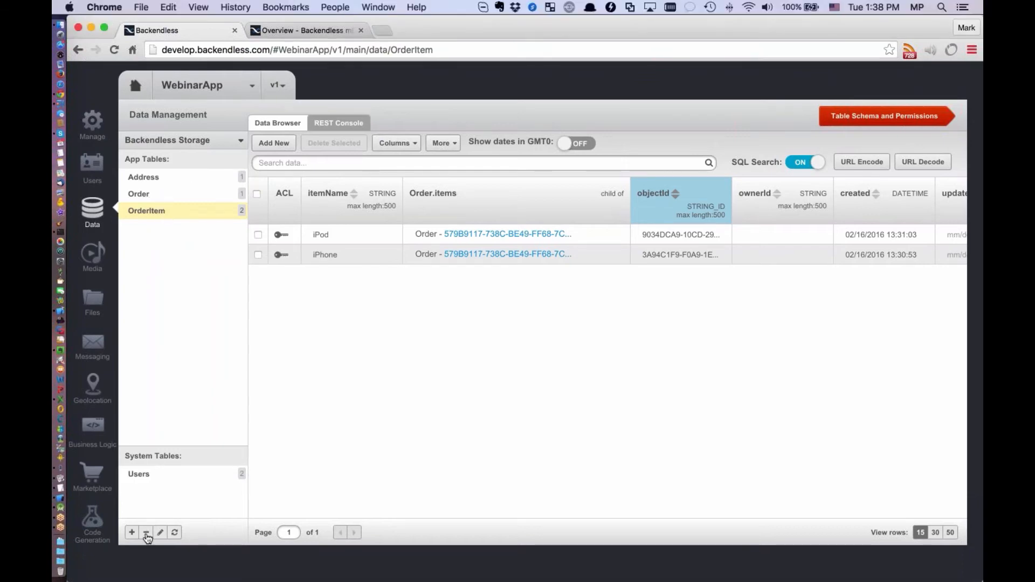
Delete the OrderItem and Order tables from the app's data storage
click(145, 533)
click(412, 149)
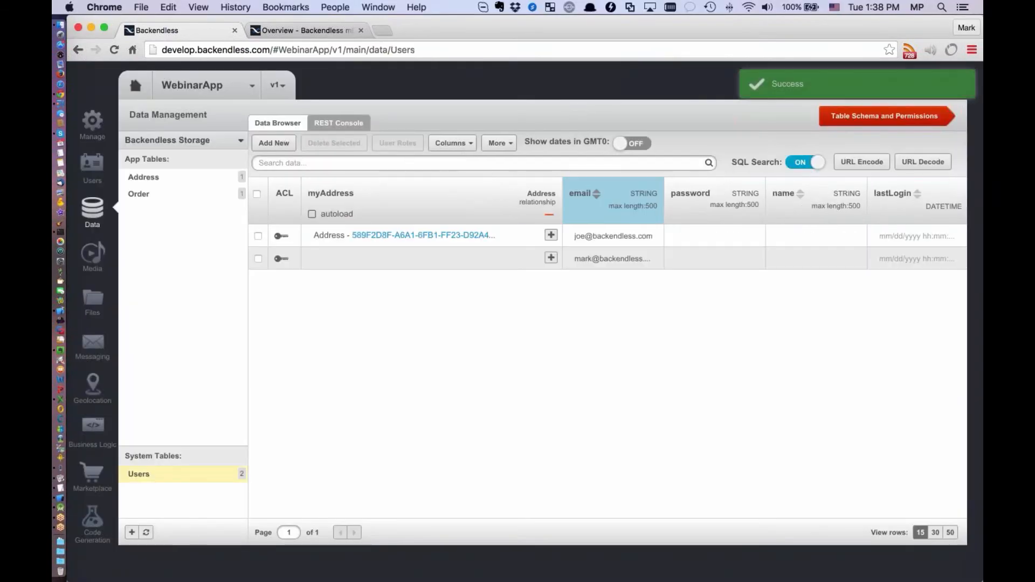
click(146, 532)
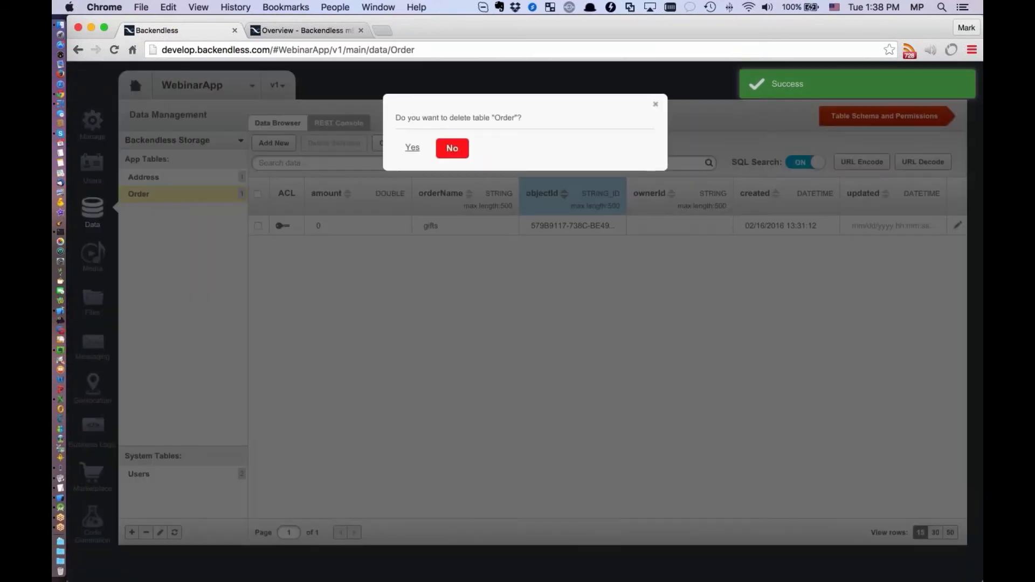
click(412, 149)
Delete the Address table, leaving only the system Users table in the app's data storage
click(159, 178)
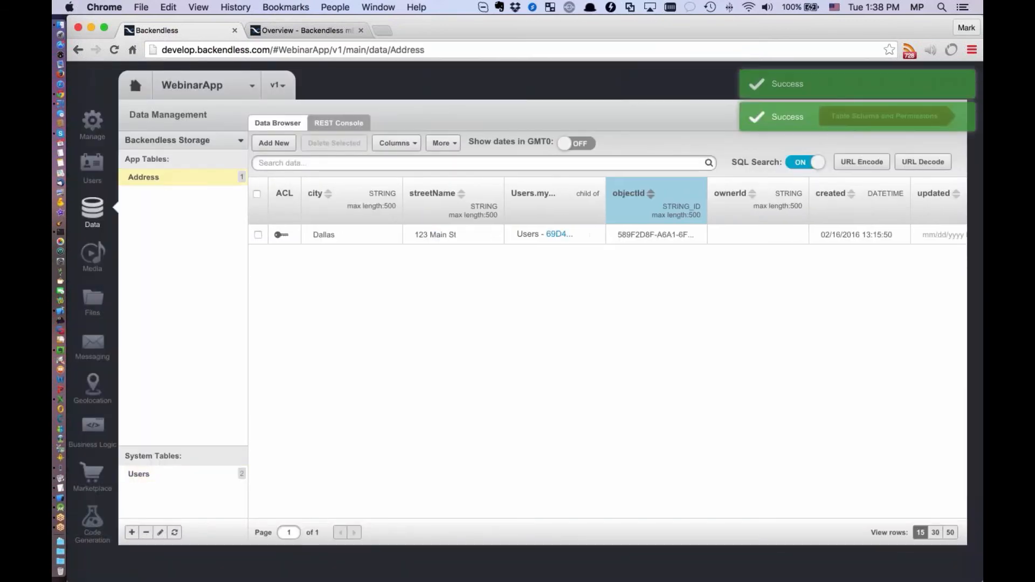
click(139, 474)
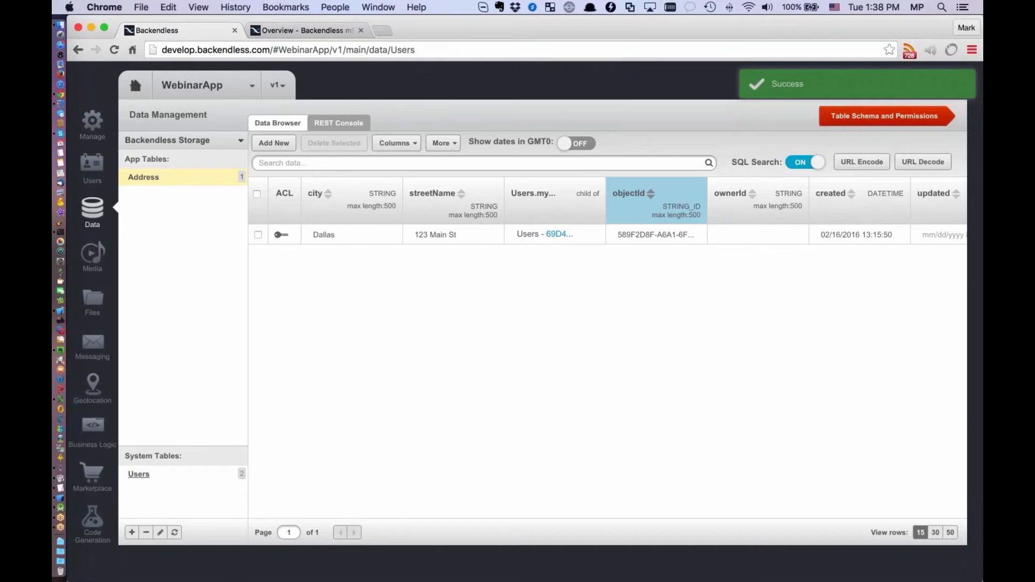
click(155, 179)
click(146, 532)
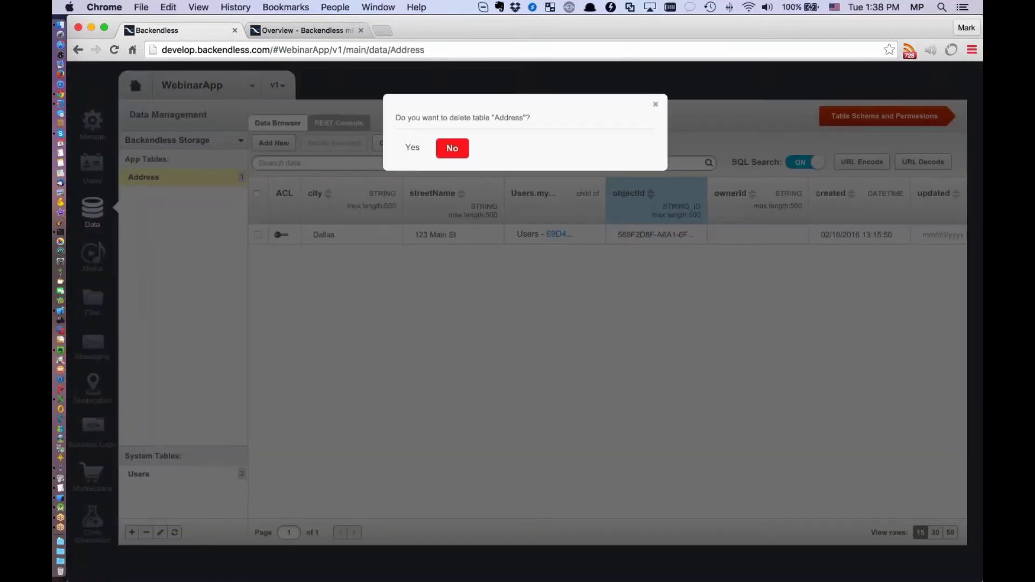
click(411, 152)
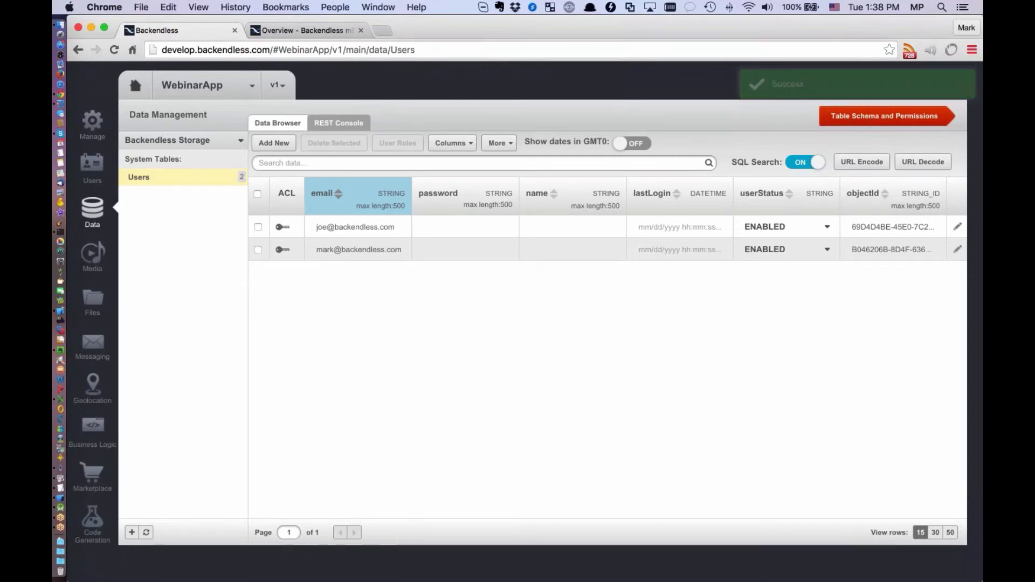
scroll(405, 267, up, 2)
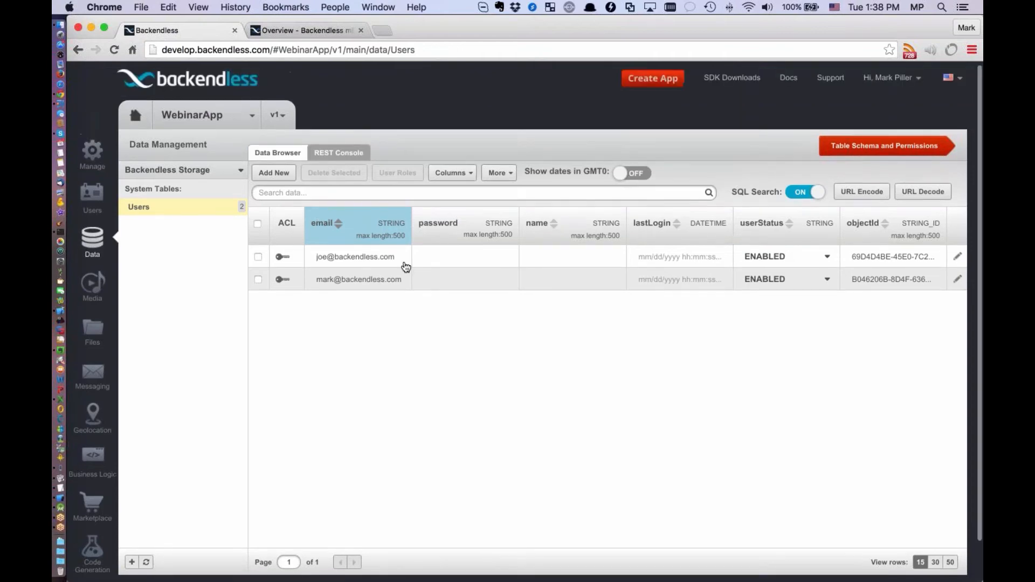
scroll(405, 268, down, 2)
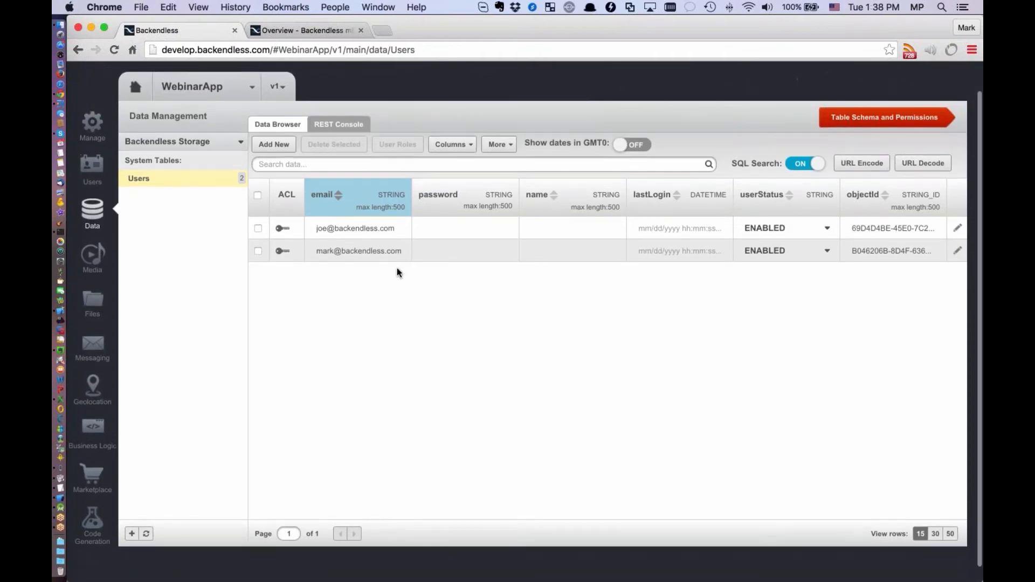
Switch to Xcode and comment out the registerUser() call in viewDidLoad
click(76, 314)
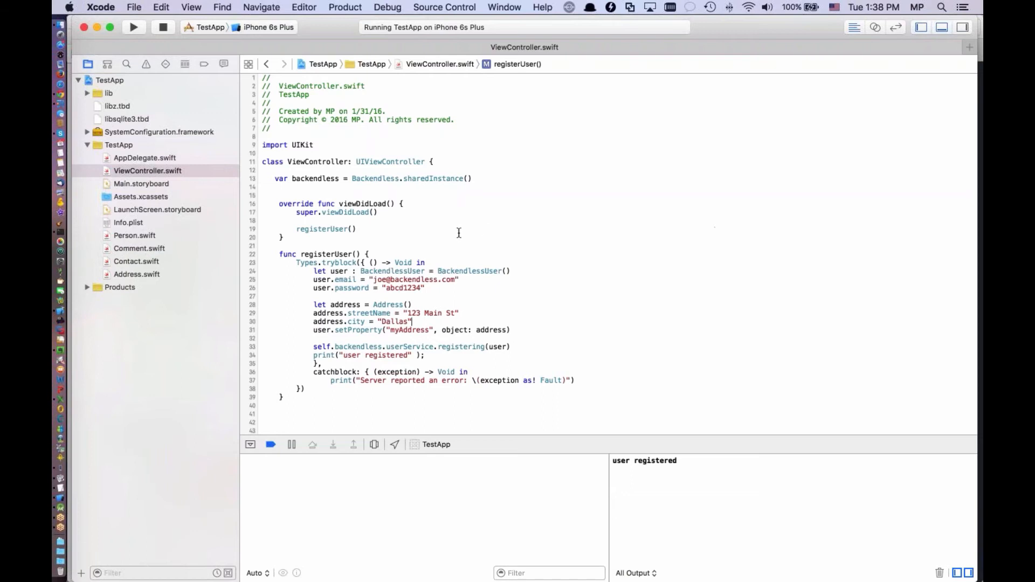
click(298, 231)
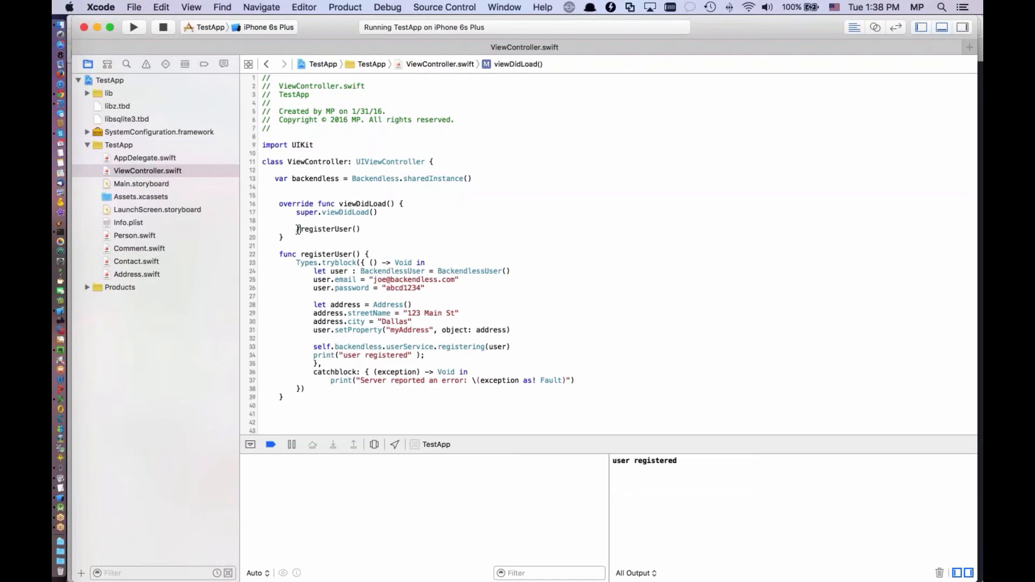
text(//)
Remove the surplus blank lines between the registerUser and savePerson functions in ViewController.swift
scroll(456, 224, down, 8)
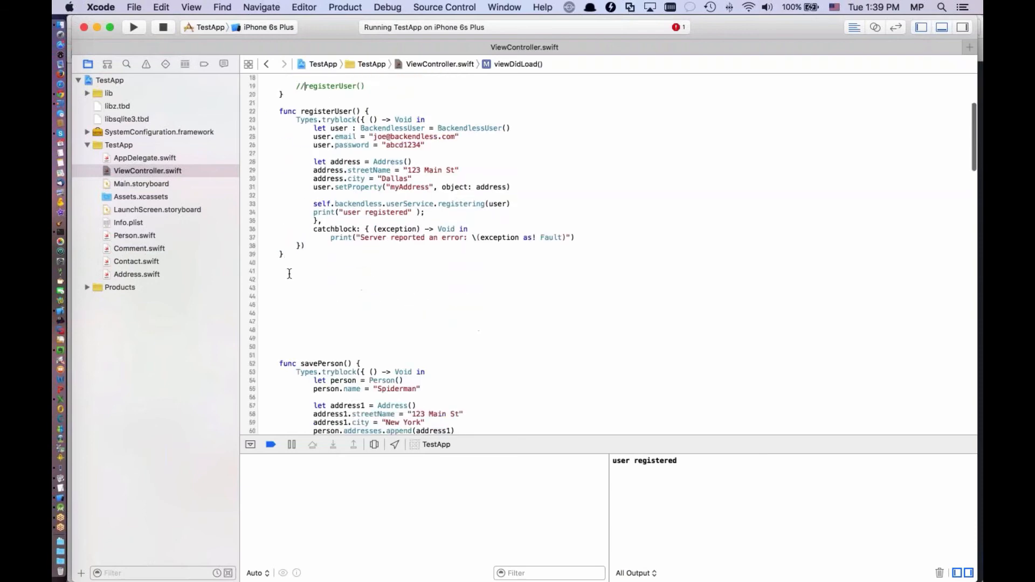
drag(292, 276, 377, 344)
key(BackSpace)
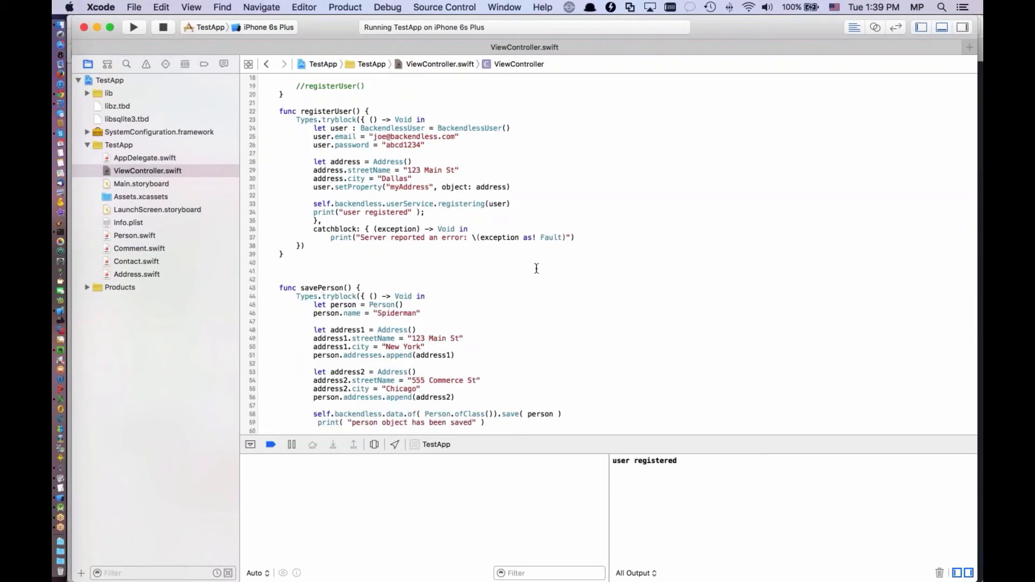
Examine the addresses array declaration in Person.swift and the property declarations in Address.swift
scroll(538, 269, down, 5)
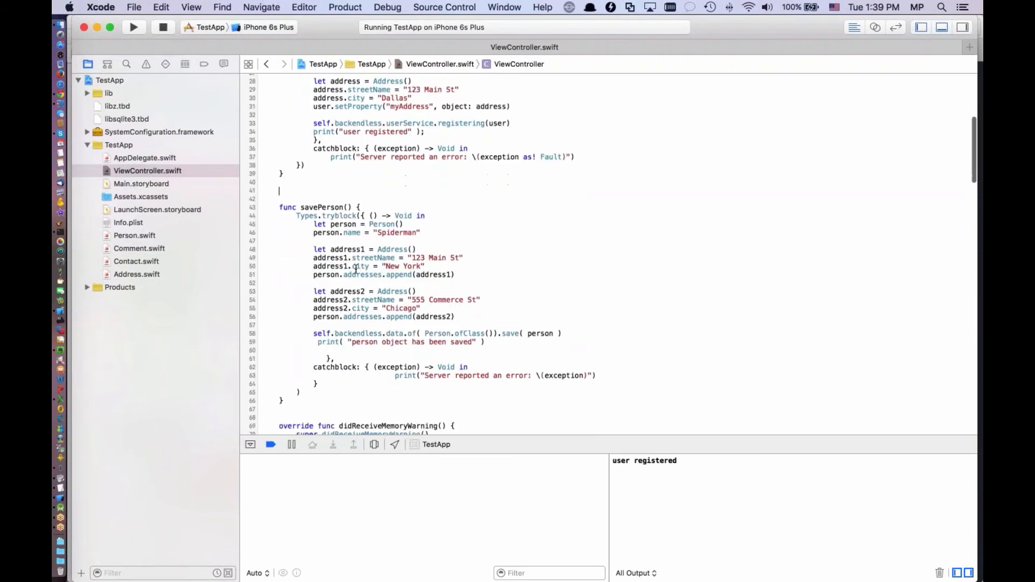
click(129, 236)
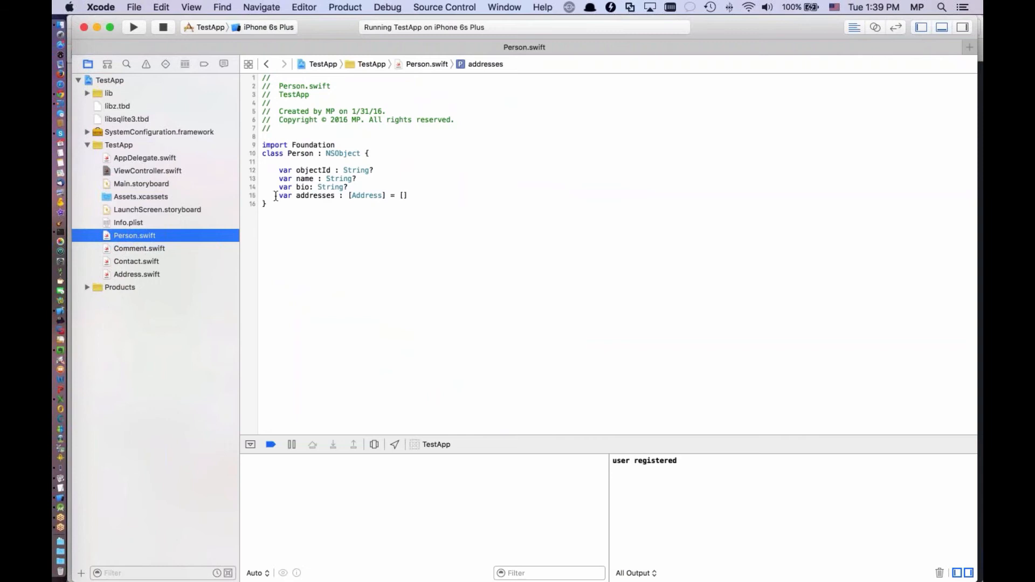
drag(275, 196, 410, 196)
click(427, 196)
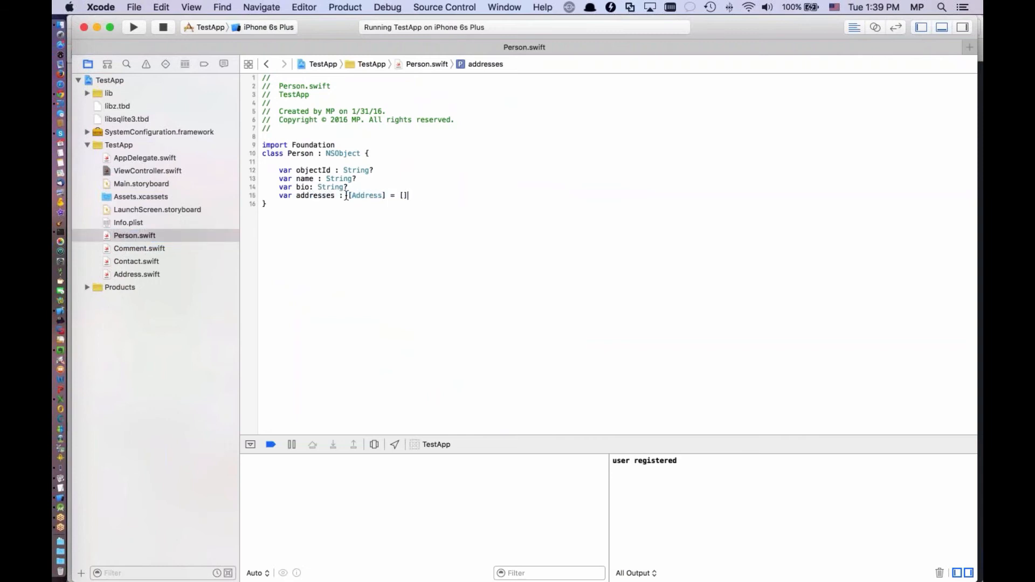
drag(349, 196, 401, 196)
click(149, 273)
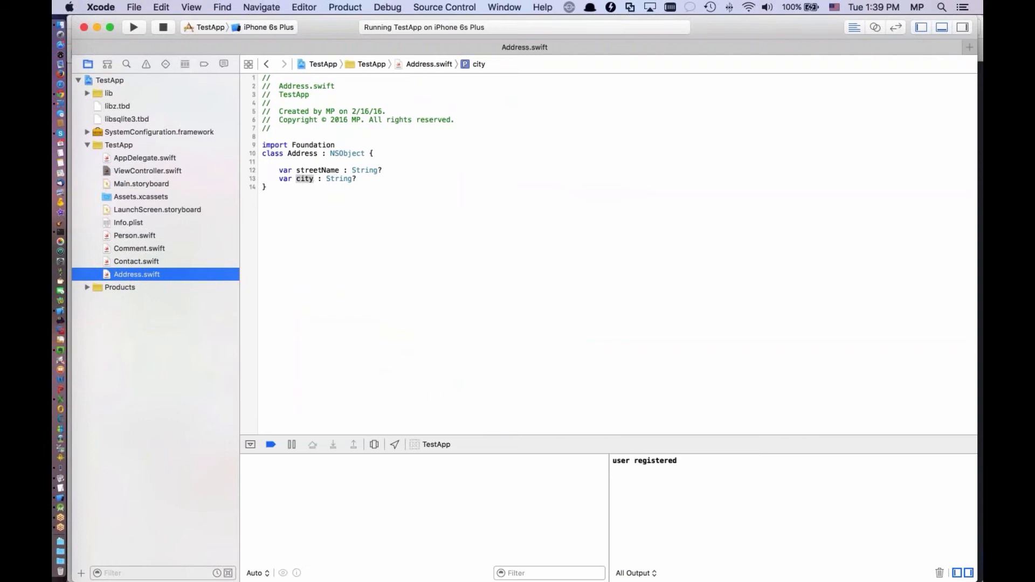
Examine the Person object creation in savePerson and the Person class's NSObject base class
click(151, 172)
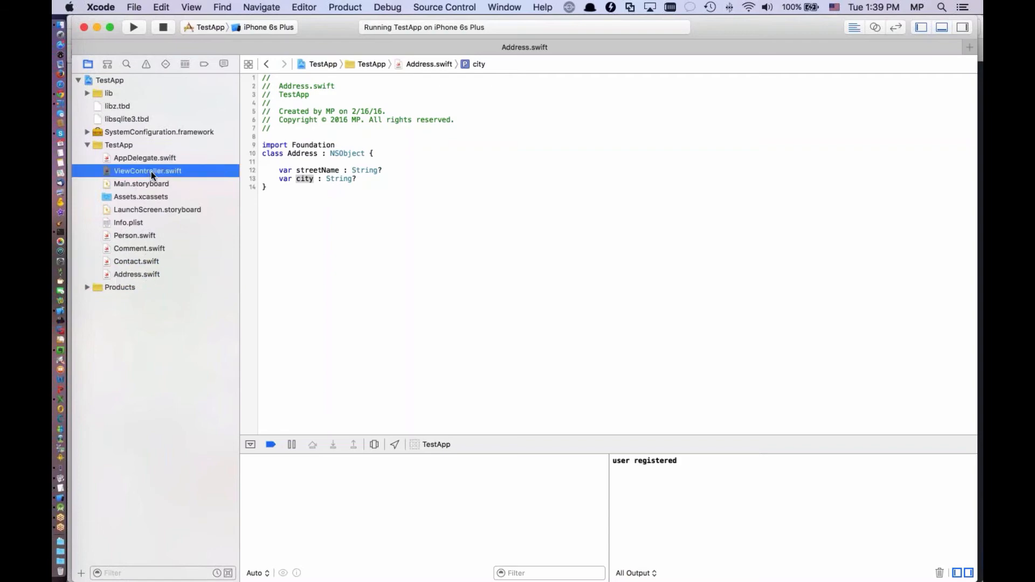
scroll(475, 240, down, 1)
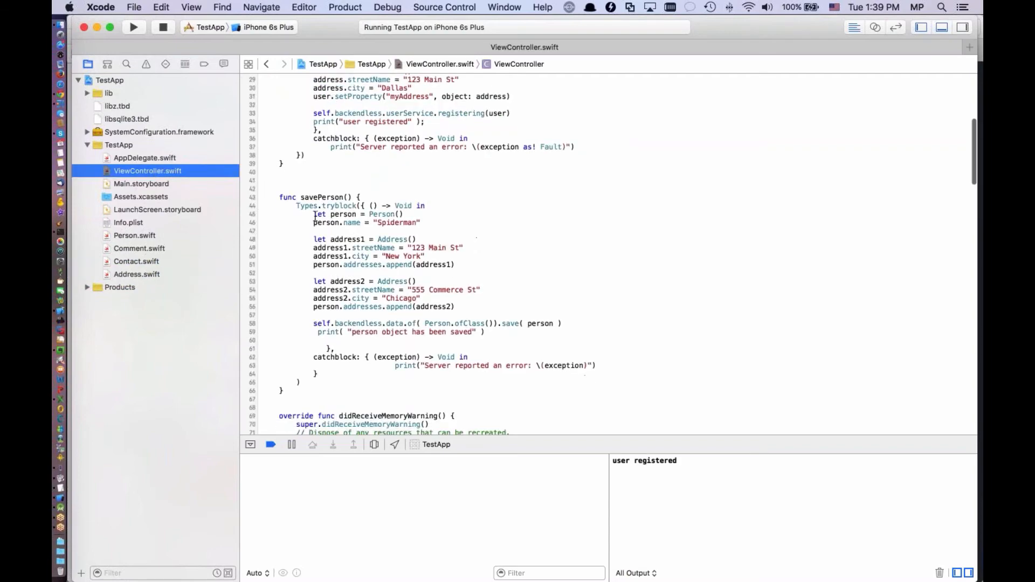
drag(314, 215, 421, 223)
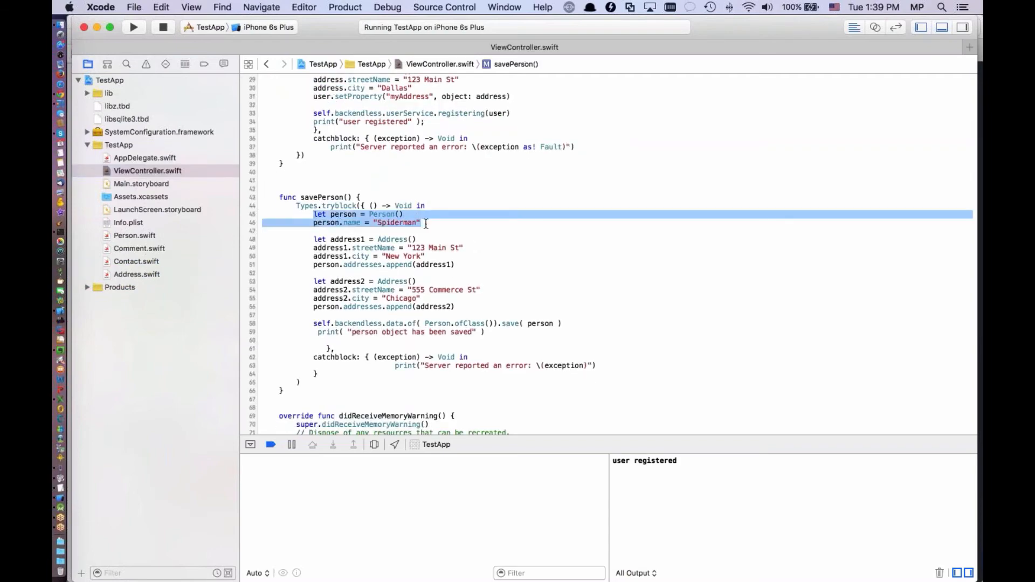
click(140, 232)
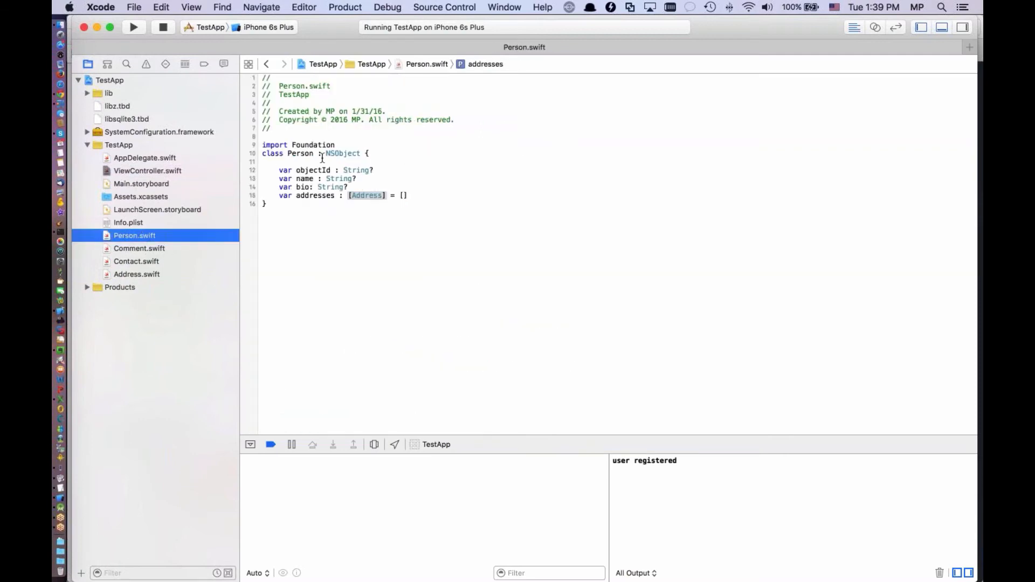
double_click(340, 153)
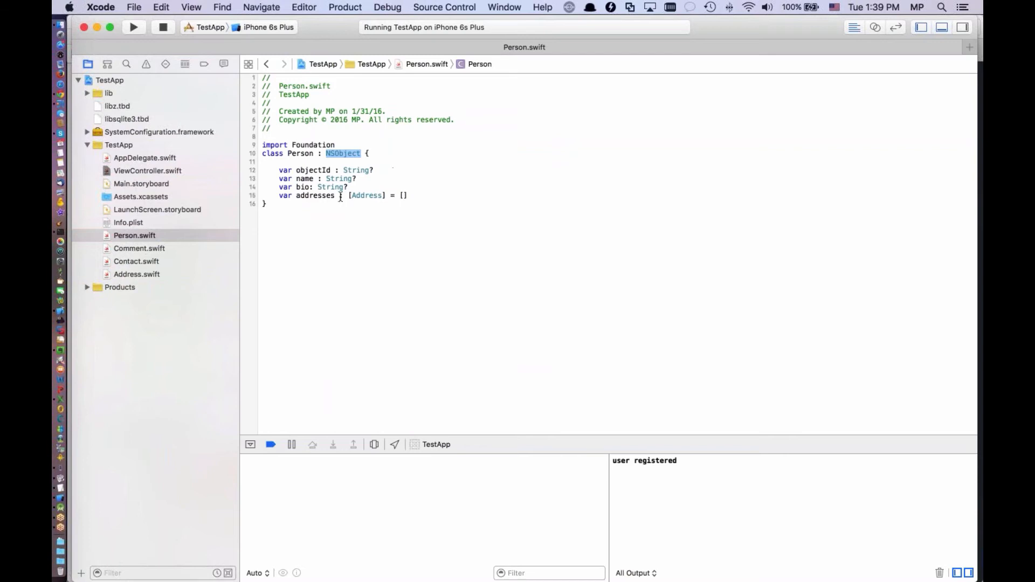
Review how savePerson in ViewController.swift creates the Person object and its two Address objects
click(127, 173)
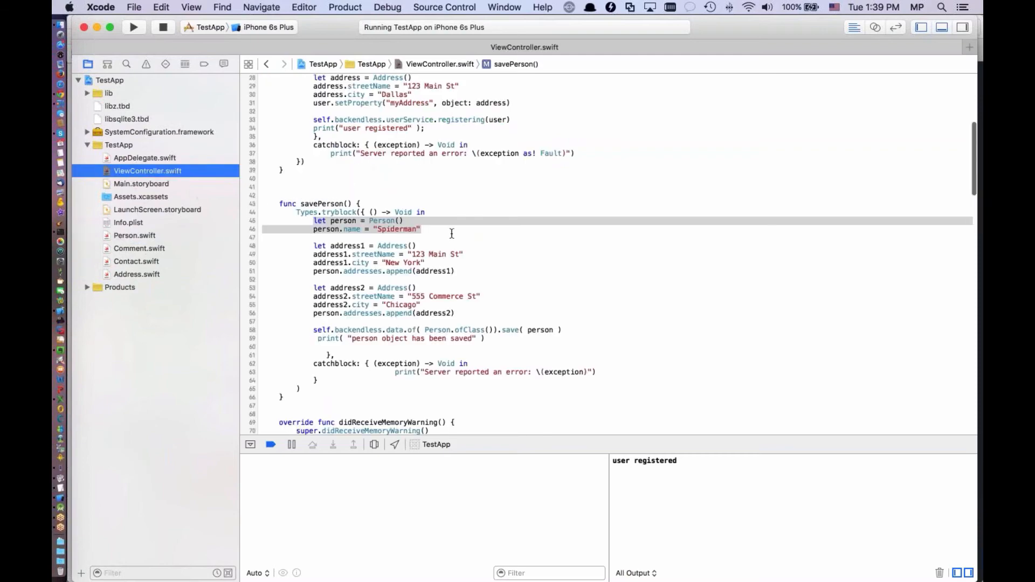
drag(296, 221, 404, 220)
click(456, 230)
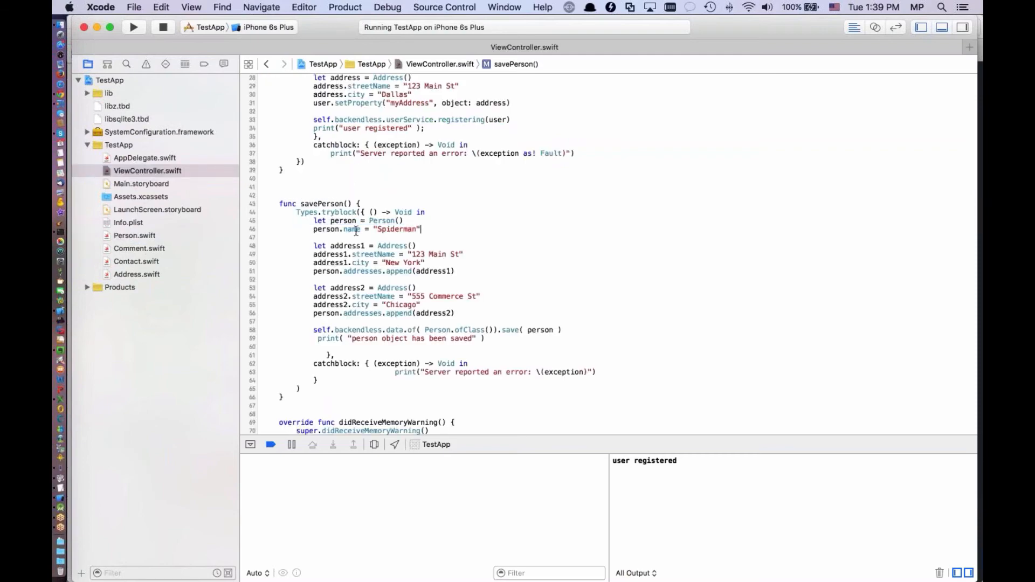
scroll(477, 245, down, 1)
drag(310, 244, 476, 309)
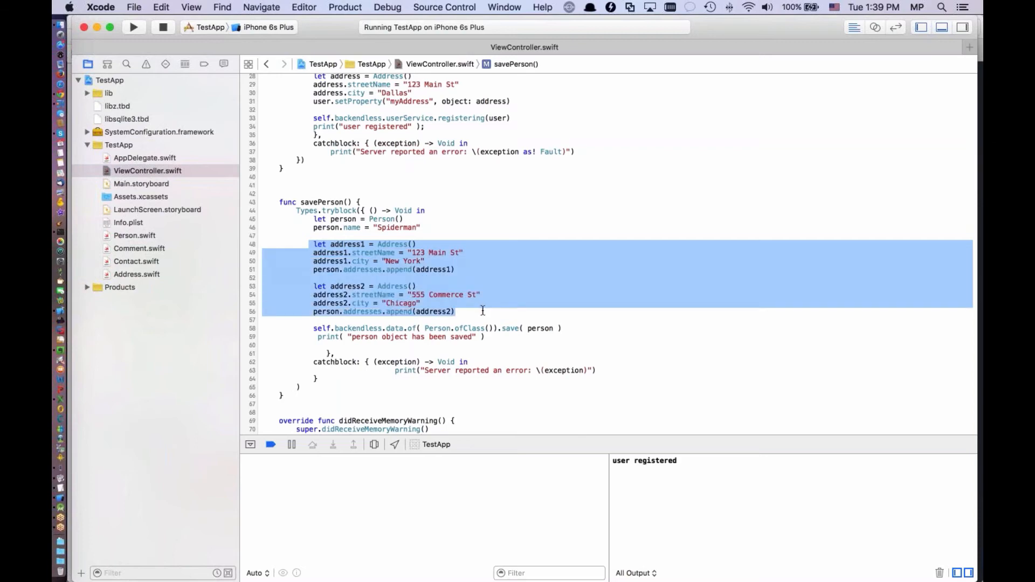
click(482, 311)
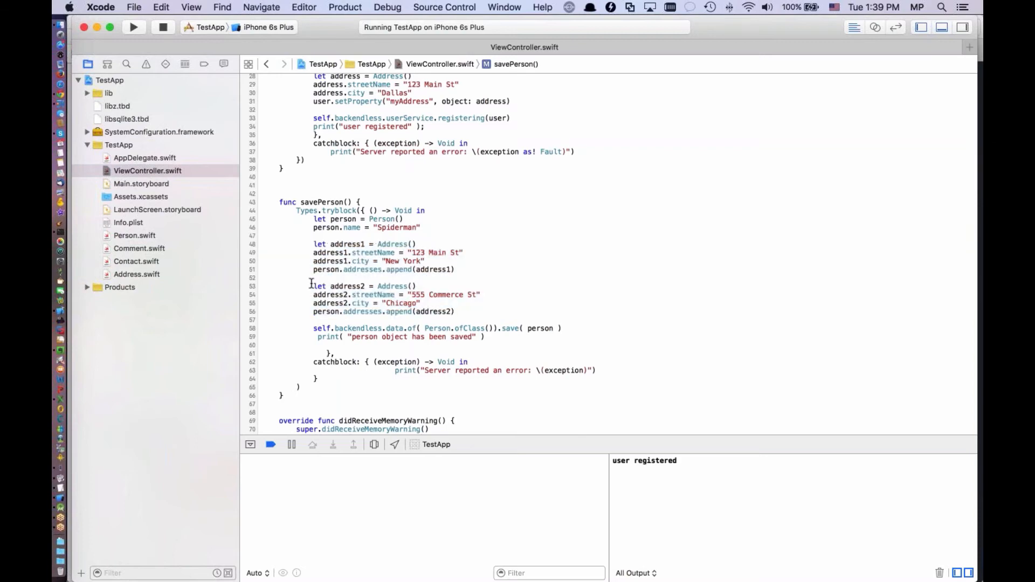
drag(312, 283, 425, 300)
click(462, 309)
Examine the statements in savePerson that append address1 and address2 to the person's addresses array
drag(467, 270, 312, 271)
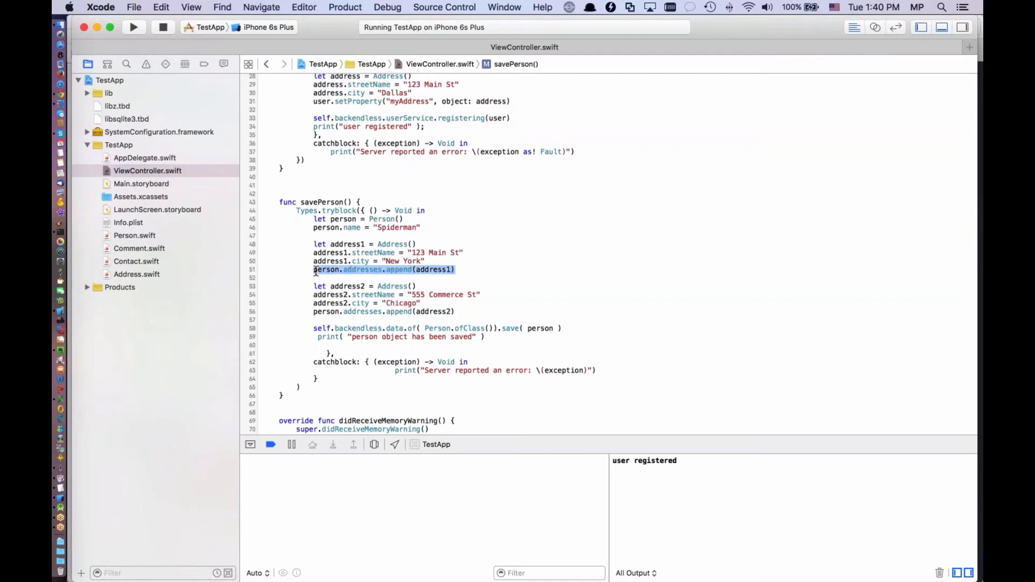
double_click(367, 270)
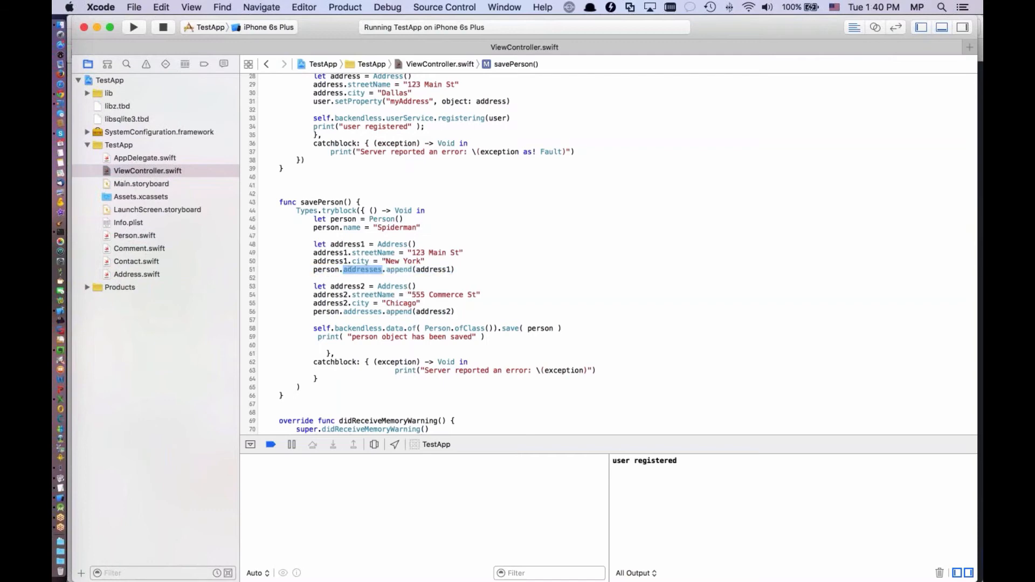
double_click(326, 270)
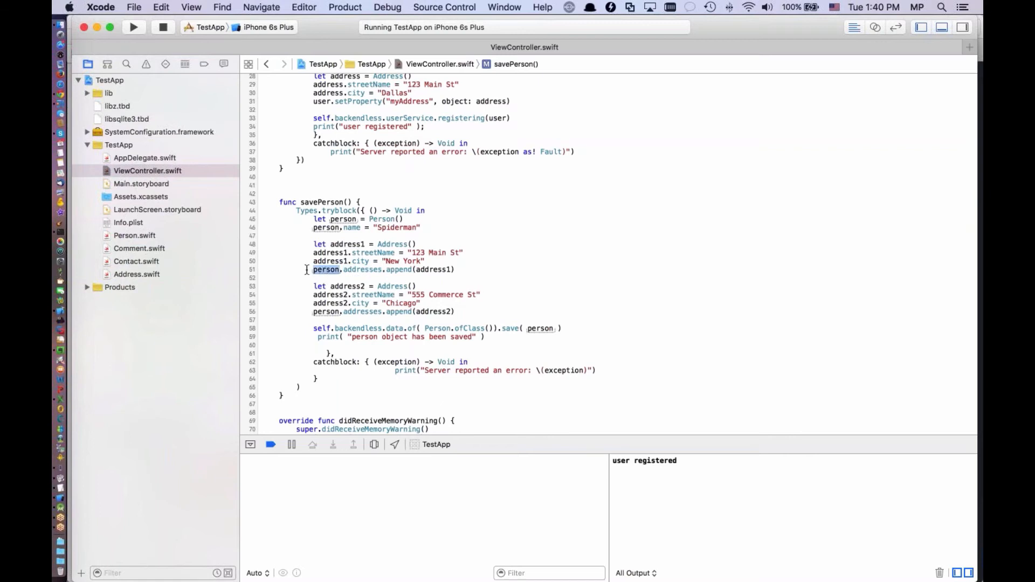
drag(302, 269, 469, 270)
click(302, 312)
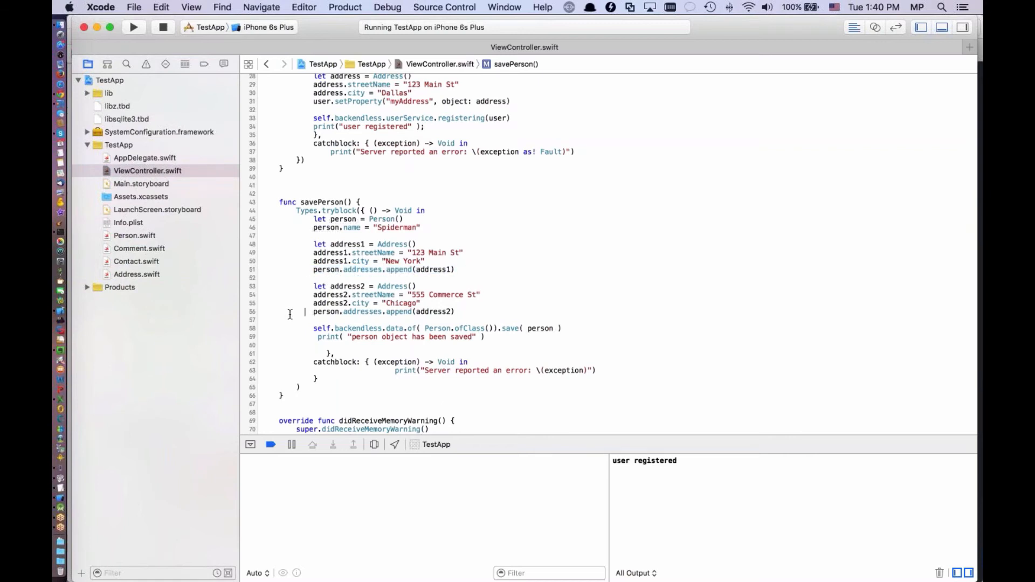
drag(301, 313, 462, 315)
click(495, 308)
Examine the Backendless data save call in savePerson, including its Person.ofClass() argument and the person object it saves
scroll(550, 279, down, 2)
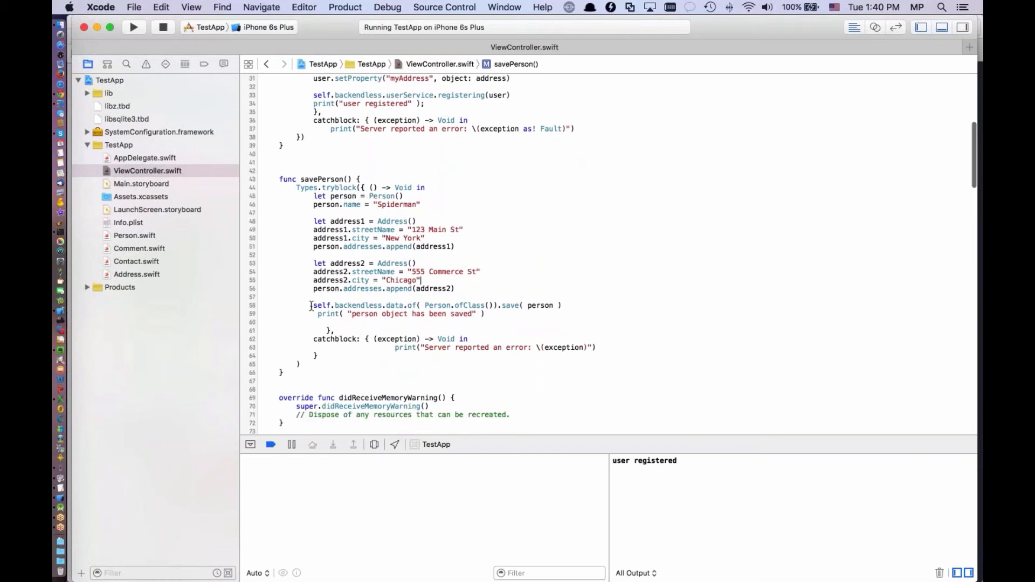
drag(311, 303, 417, 308)
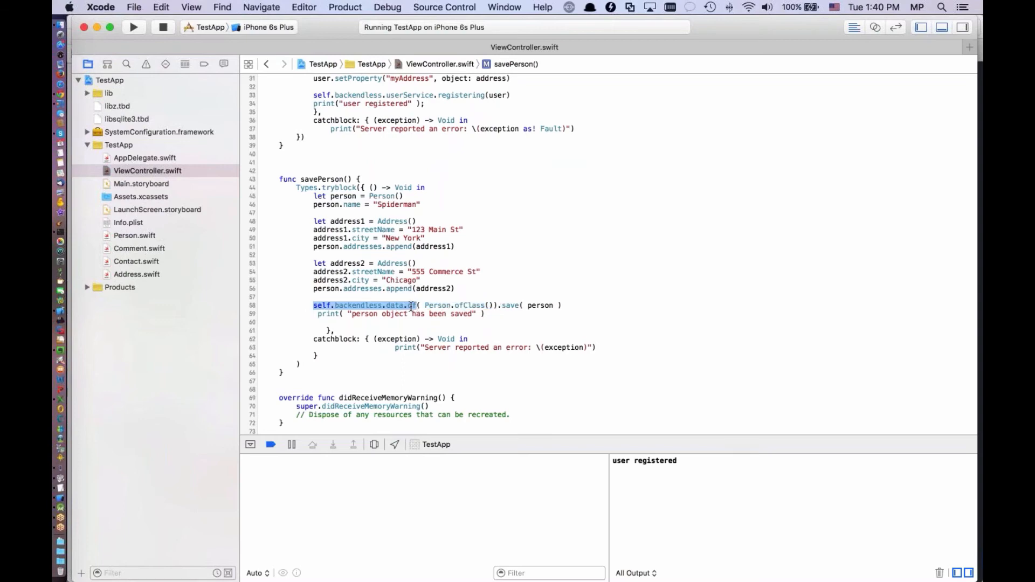
click(422, 305)
drag(424, 306, 493, 305)
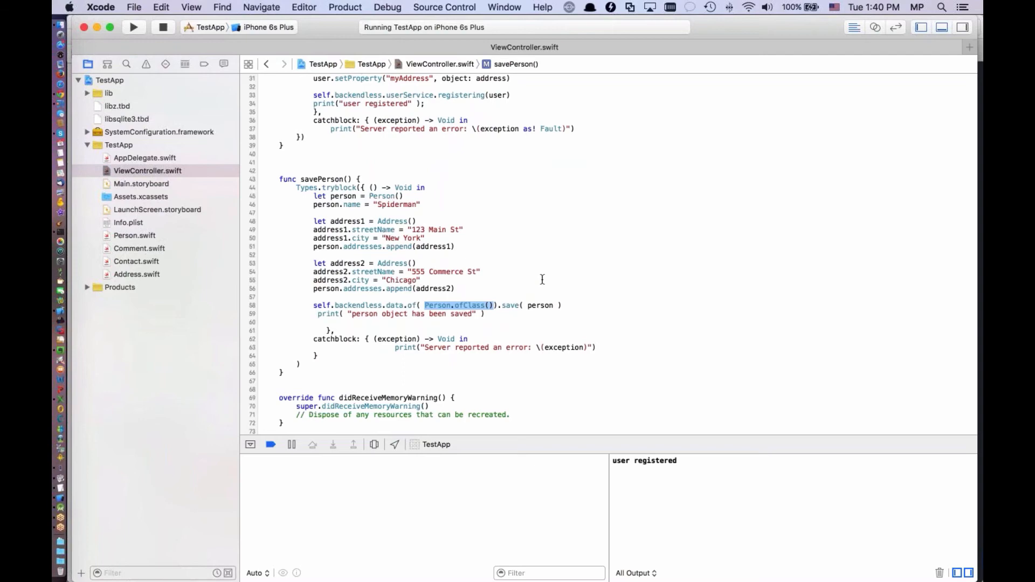
click(387, 196)
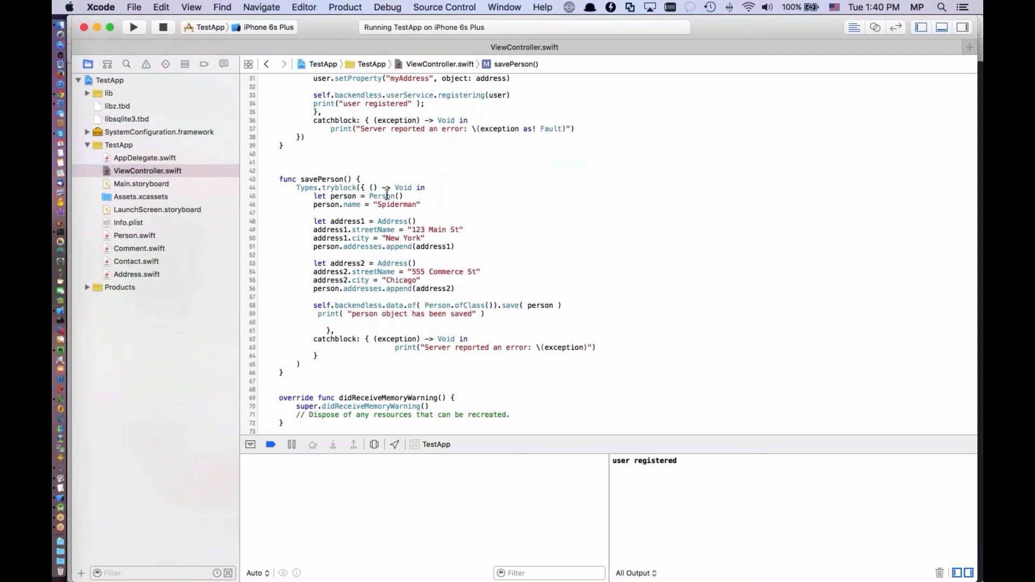
double_click(386, 195)
double_click(536, 305)
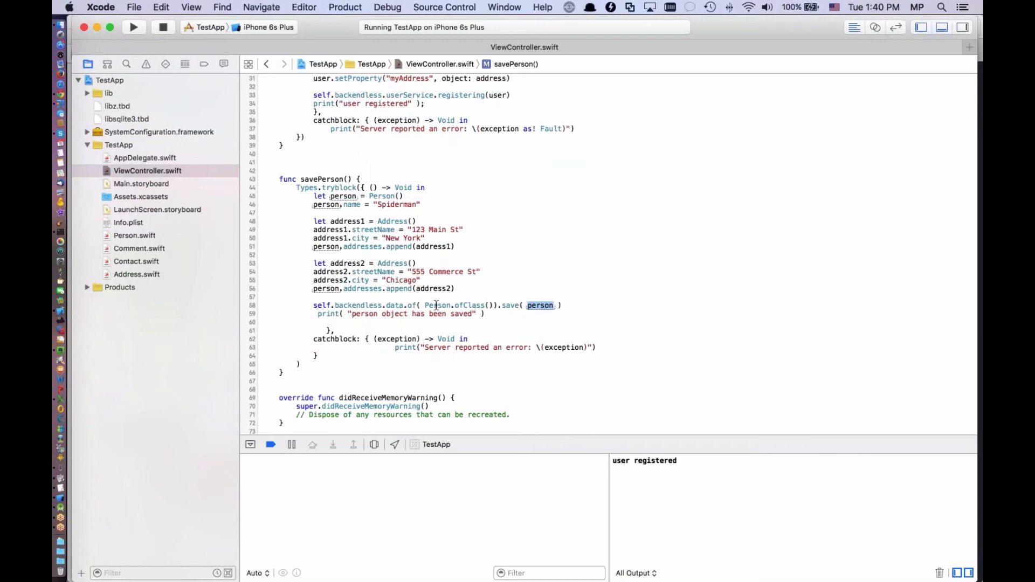
drag(424, 306, 459, 306)
click(463, 306)
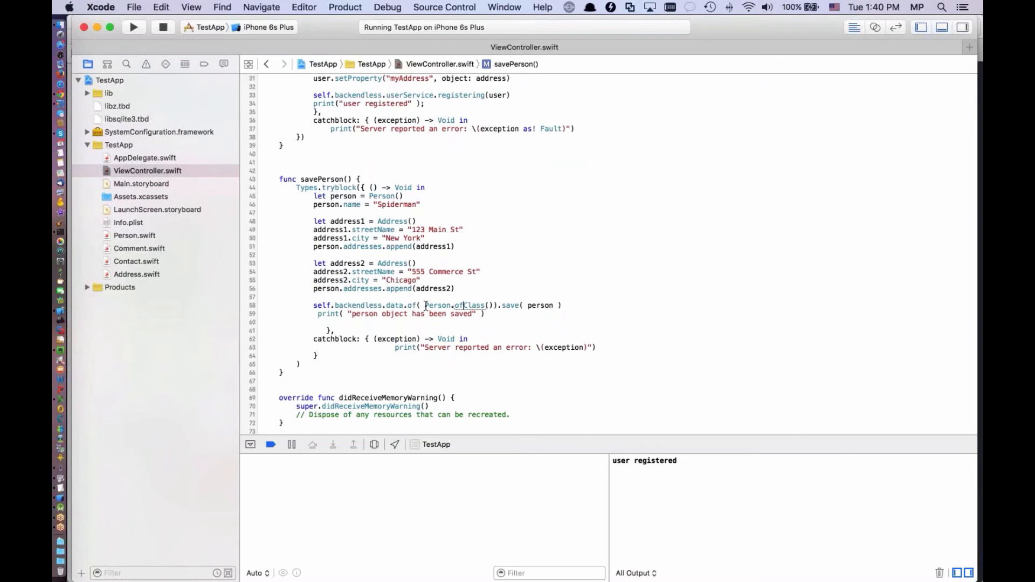
scroll(426, 306, down, 2)
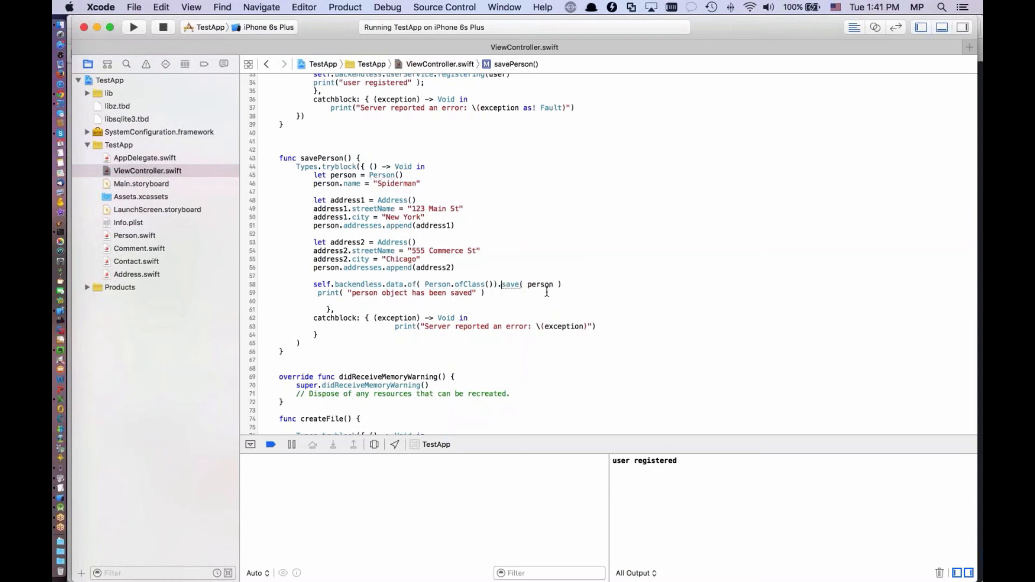
key(BackSpace)
text(.)
click(501, 285)
Add a savePerson() call to viewDidLoad beneath the commented-out registerUser() line and run the app in the iPhone simulator
scroll(518, 301, up, 10)
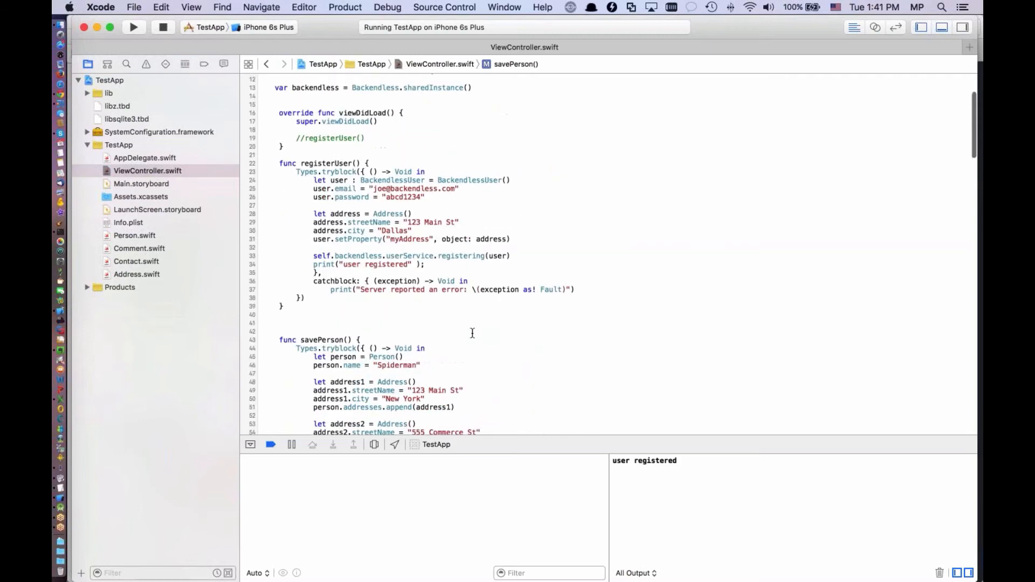
scroll(364, 256, up, 1)
click(383, 231)
key(Return)
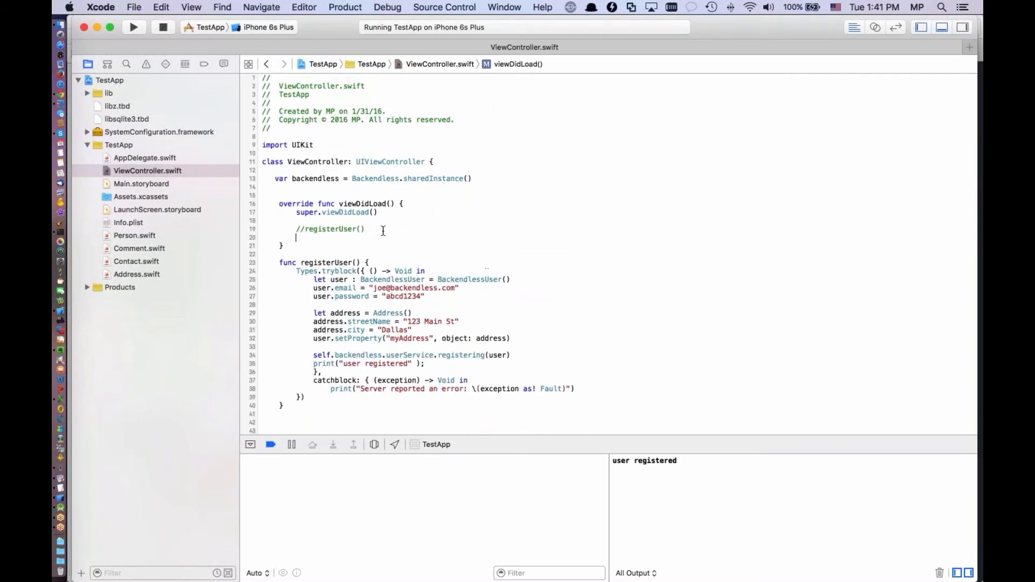
text(savePerson())
key(Return)
click(135, 28)
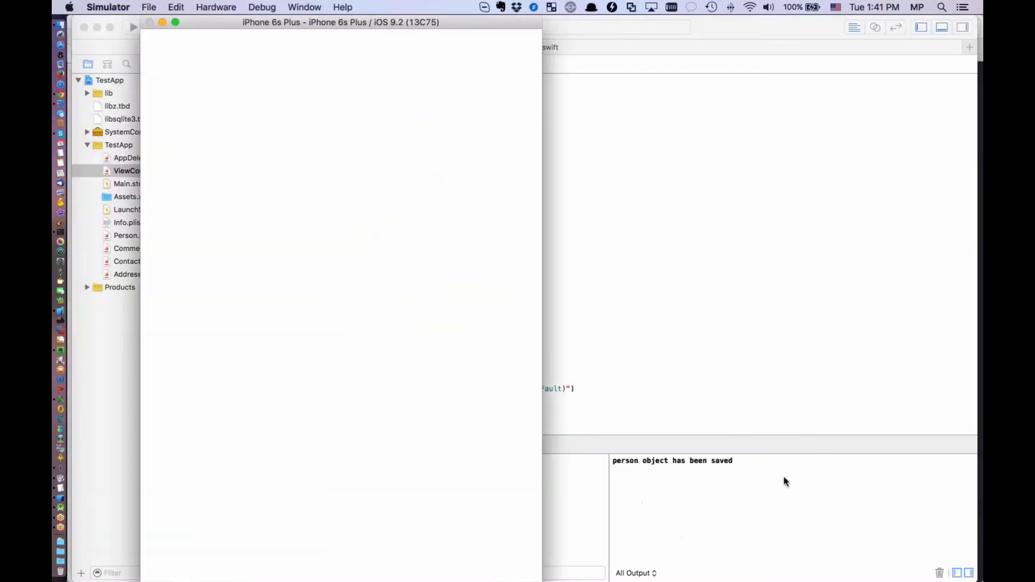
Switch to the Backendless console in Chrome, refresh the table list and view the addresses related to the Spiderman record in Person
key(super+Tab)
key(super+Tab)
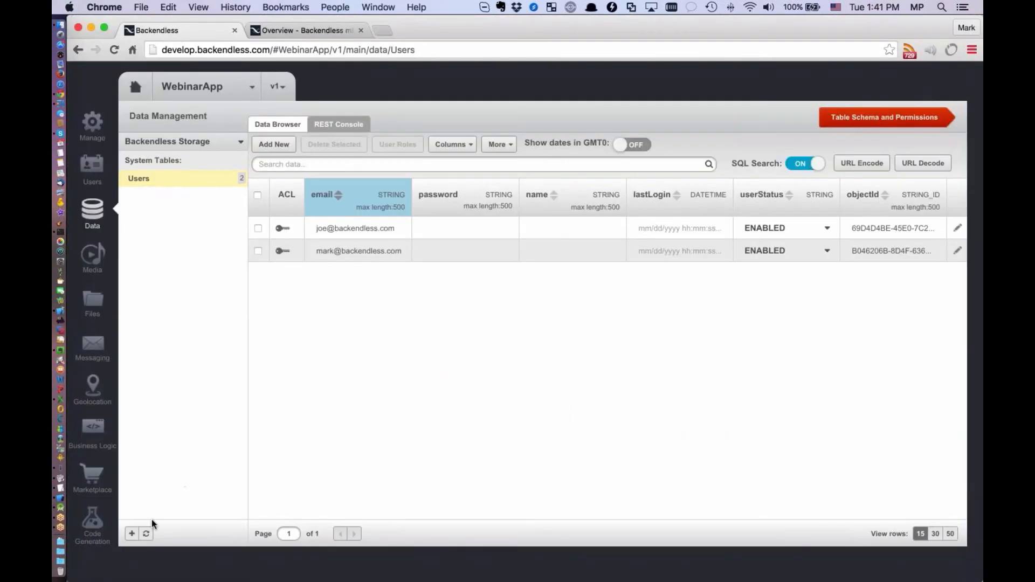
click(146, 534)
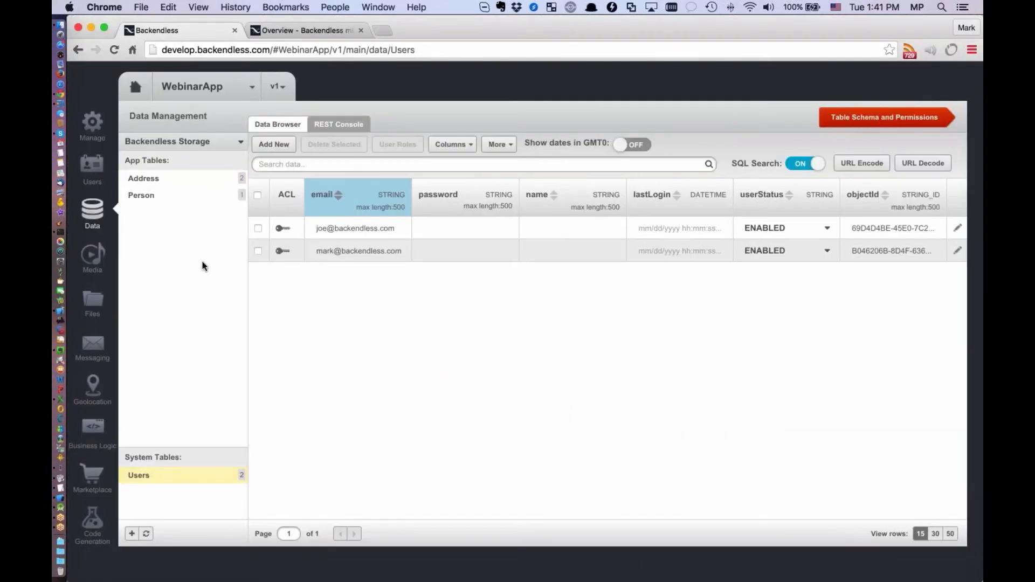
click(142, 195)
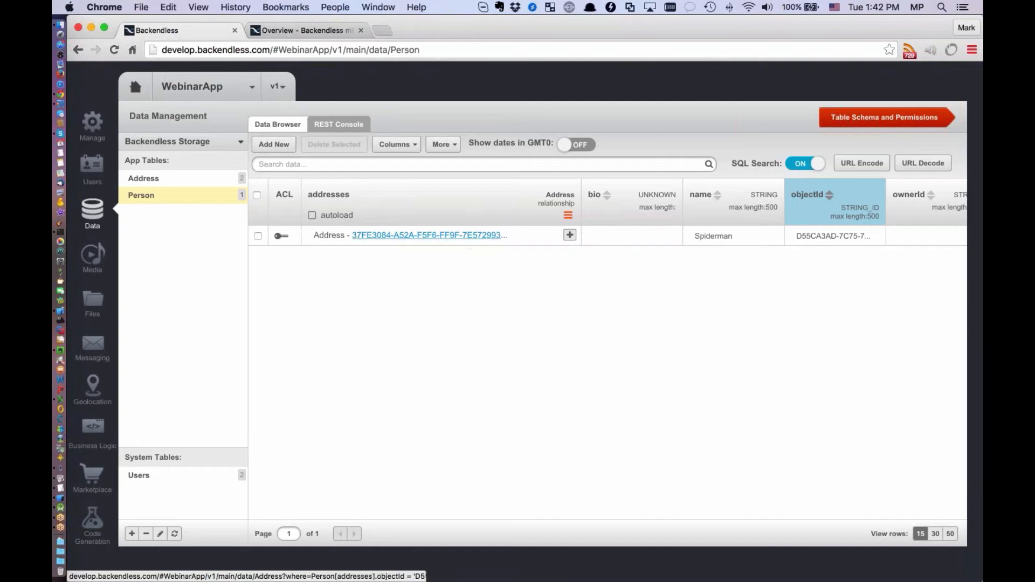
click(427, 238)
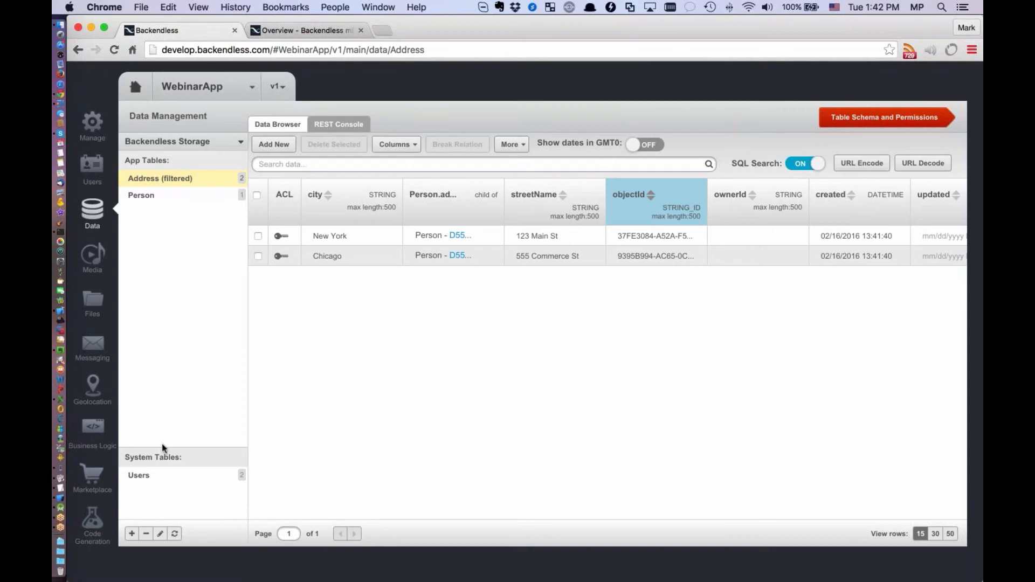
Generate and download an Android project for IntelliJ IDEA containing Java classes for the defined data tables
click(96, 529)
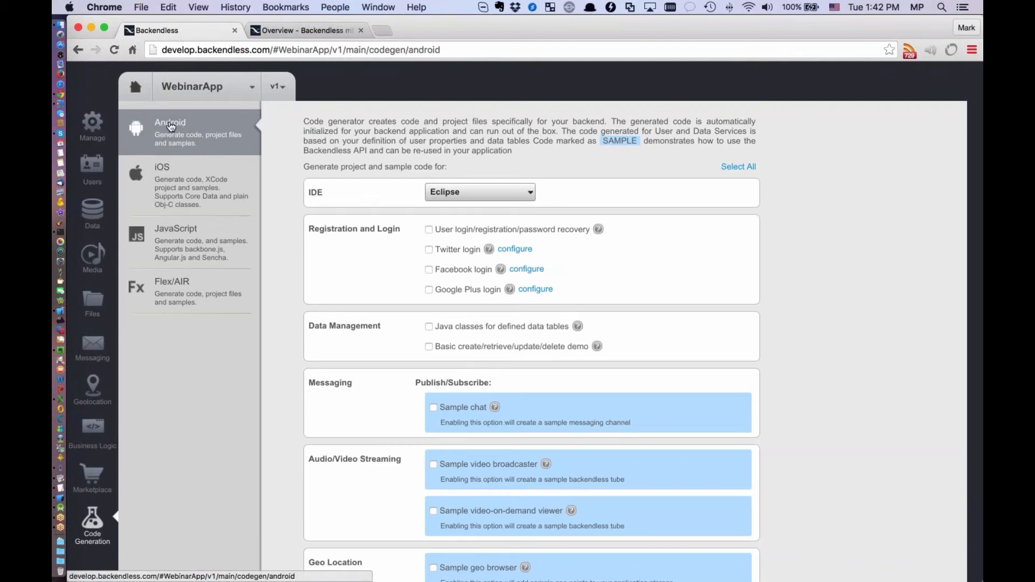
click(506, 196)
click(458, 224)
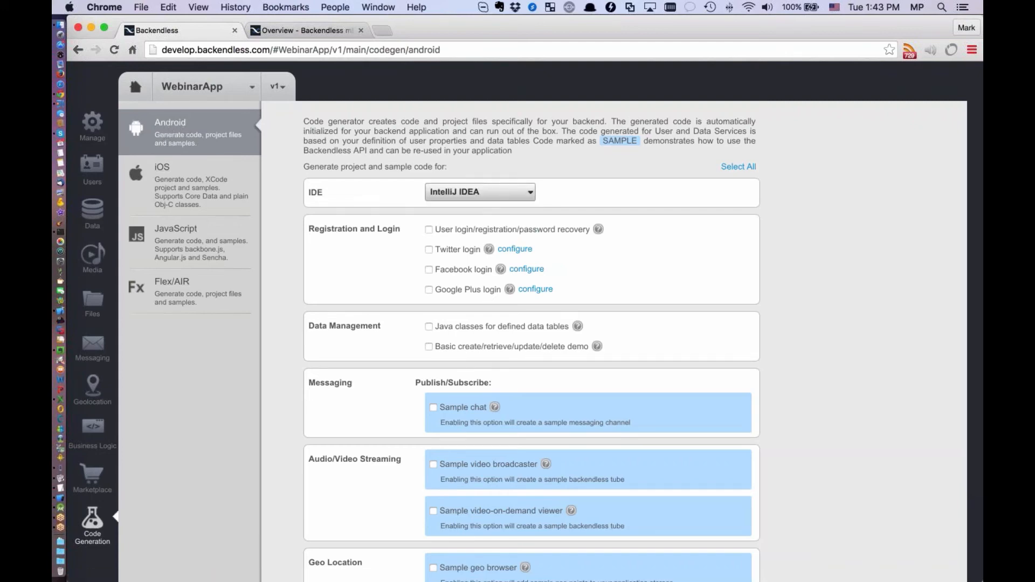
click(429, 327)
scroll(816, 354, down, 5)
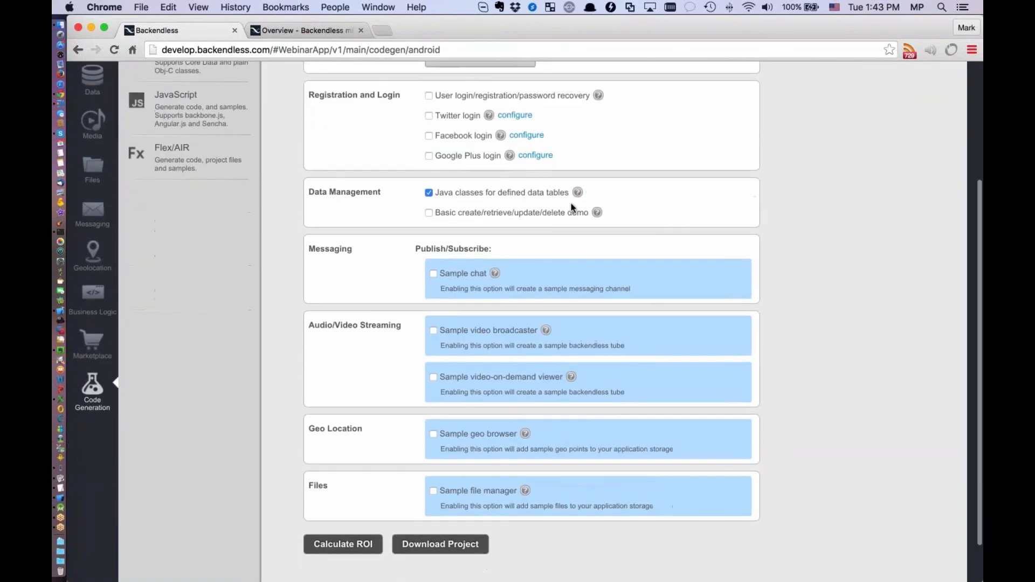
scroll(781, 372, down, 3)
click(462, 494)
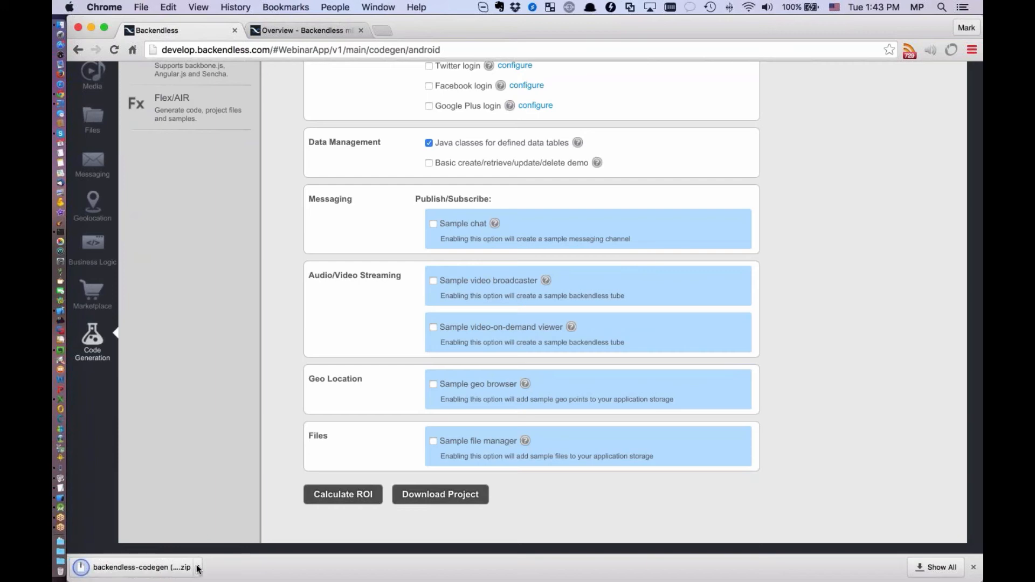
Locate backendless-codegen (4).zip in Finder, extract the archive and open the extracted folder
click(197, 568)
click(242, 549)
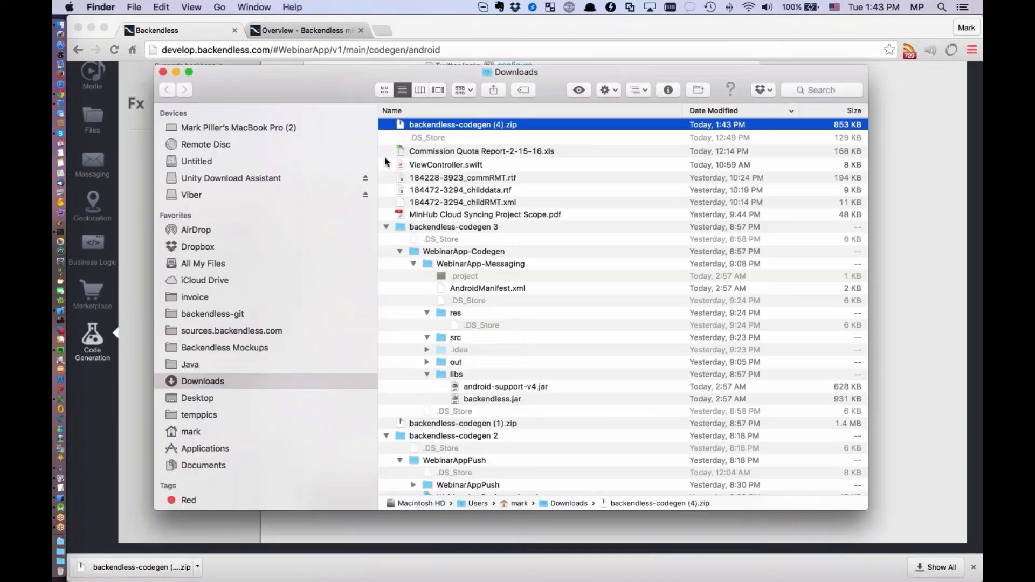
right_click(420, 124)
mouse_move(539, 144)
click(674, 143)
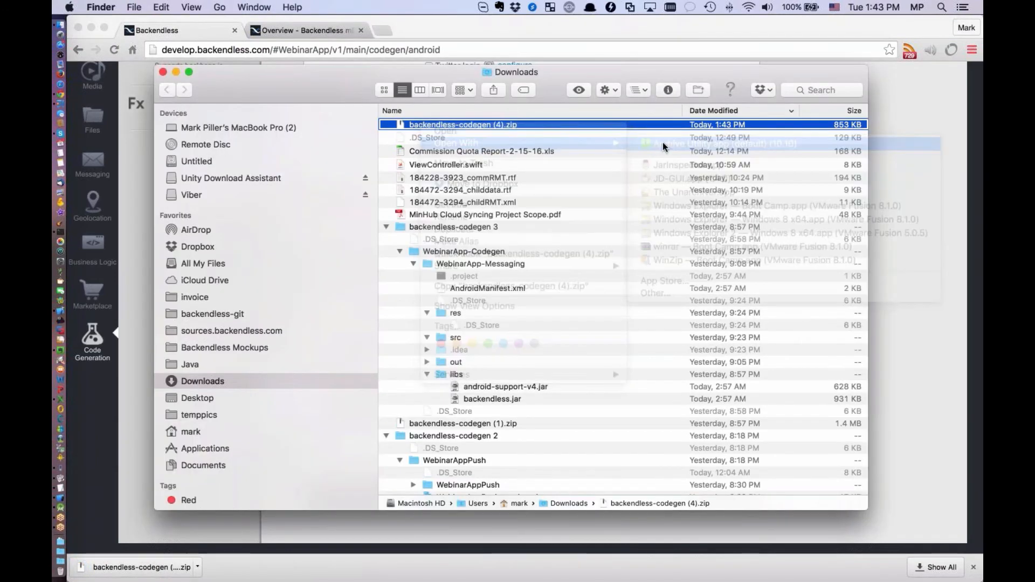
double_click(444, 126)
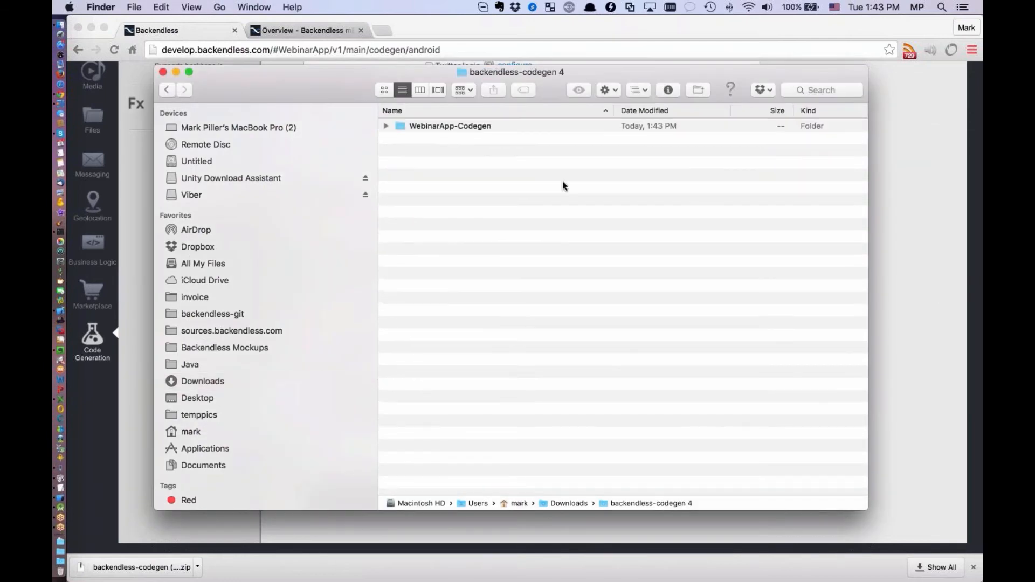
Expand WebinarApp-Codegen down through WebinarApp-Data, src, com, backendless and webinarapp to the generated Java files in the data folder
click(386, 126)
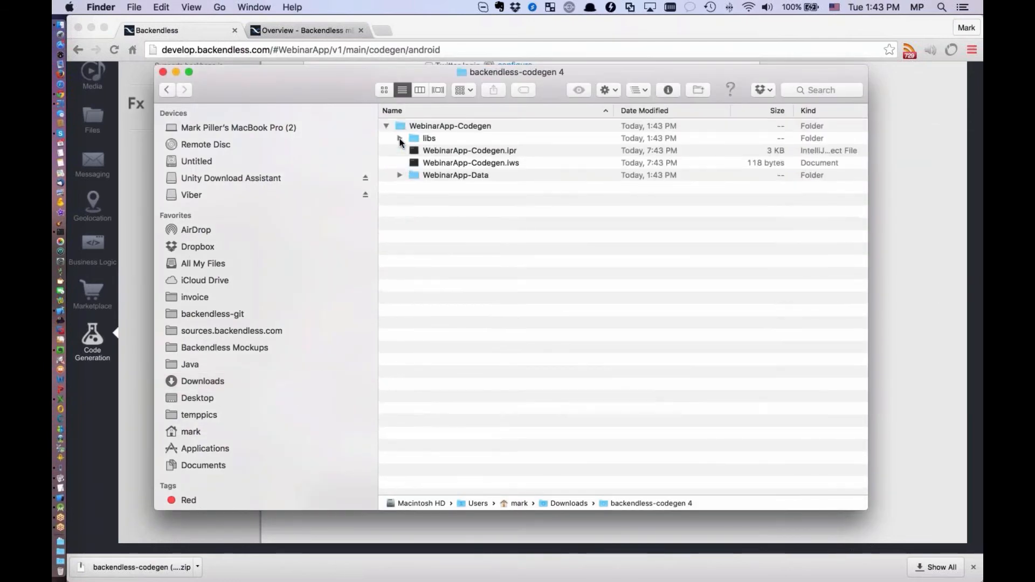
click(400, 175)
click(413, 200)
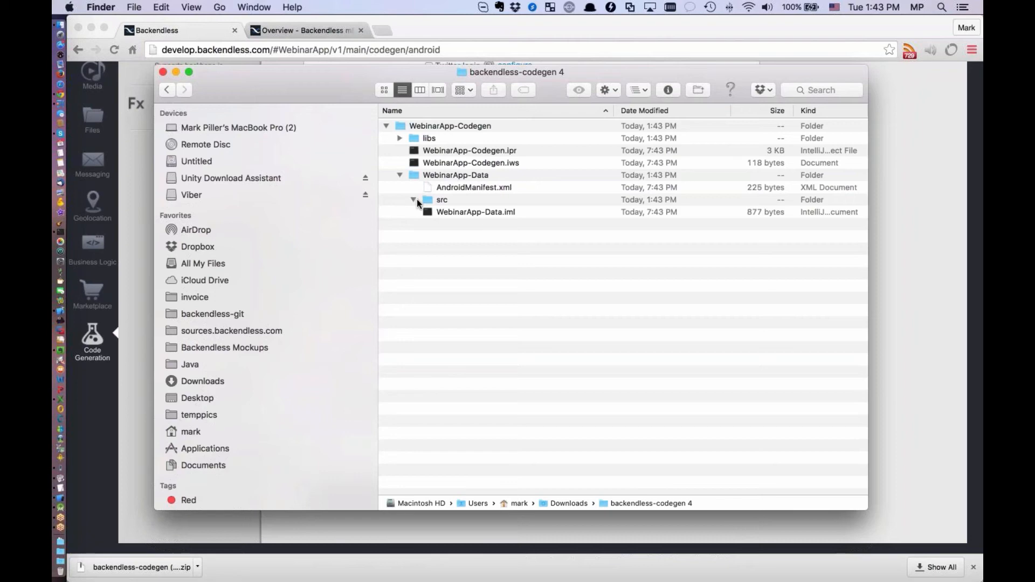
click(427, 251)
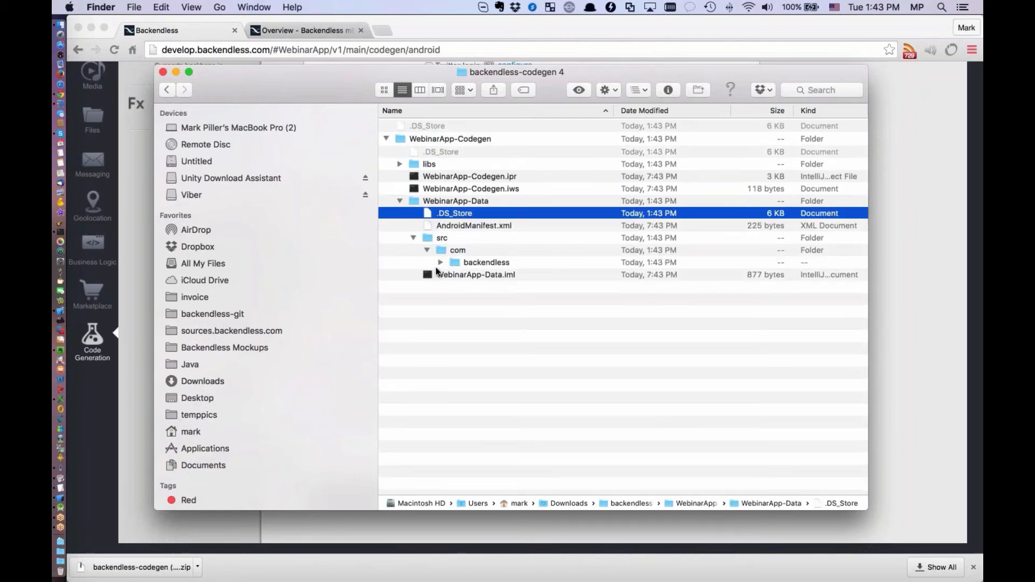
click(441, 262)
click(454, 275)
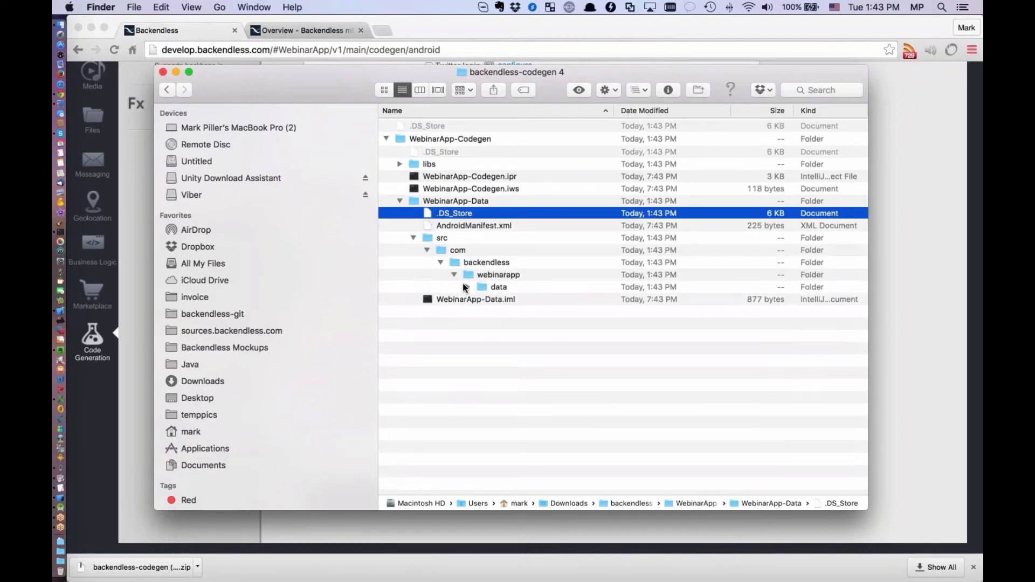
click(467, 286)
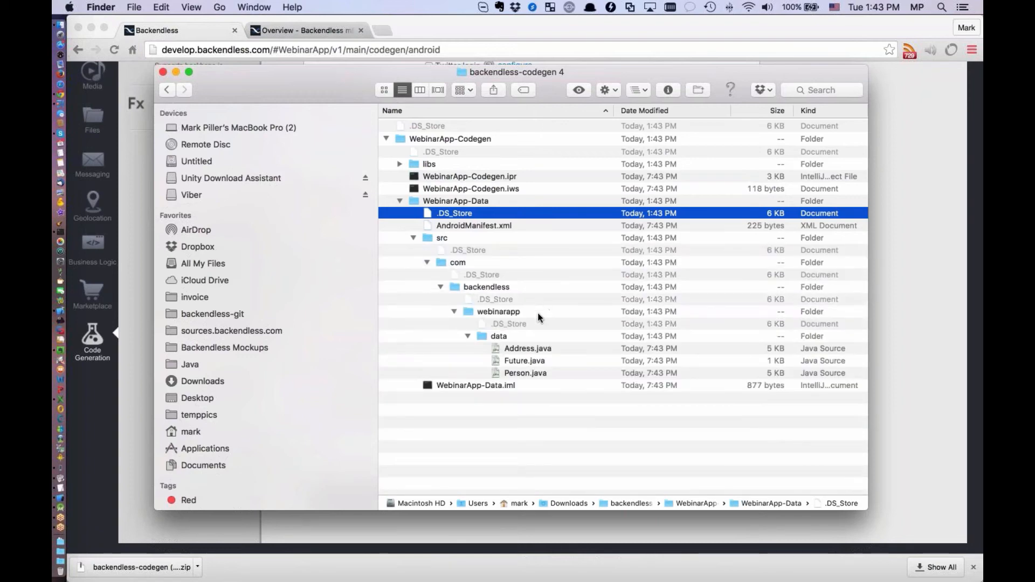
Open the generated Address.java file in TextEdit and enlarge its window for reading
click(532, 373)
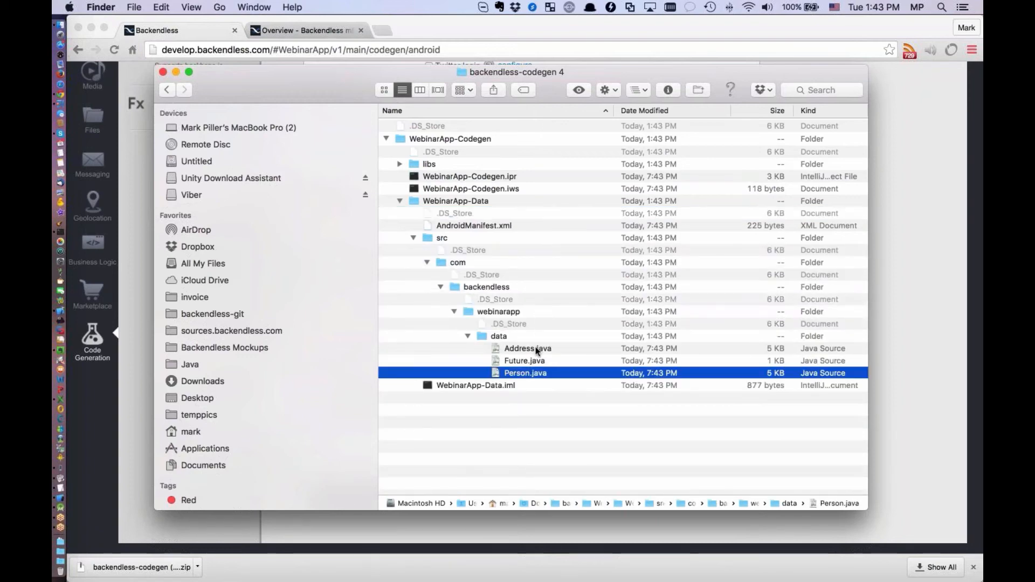
click(557, 348)
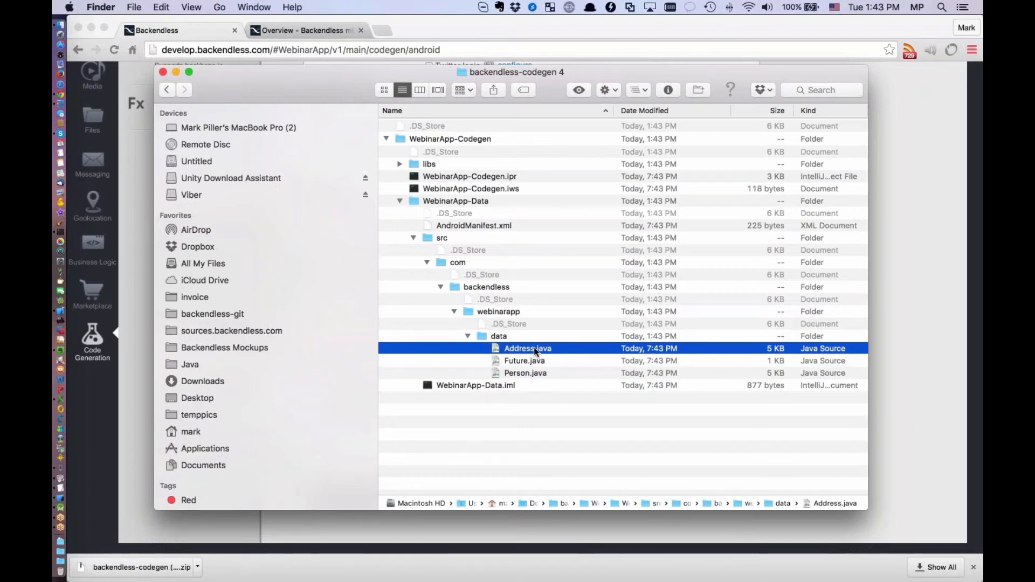
right_click(535, 347)
mouse_move(662, 327)
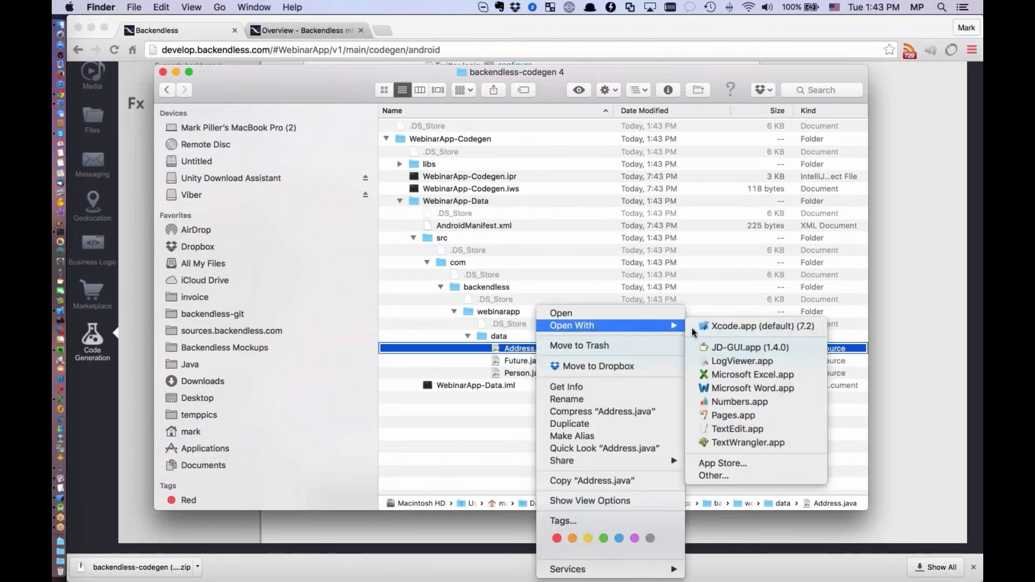
click(743, 427)
drag(673, 325, 803, 508)
drag(432, 67, 408, 45)
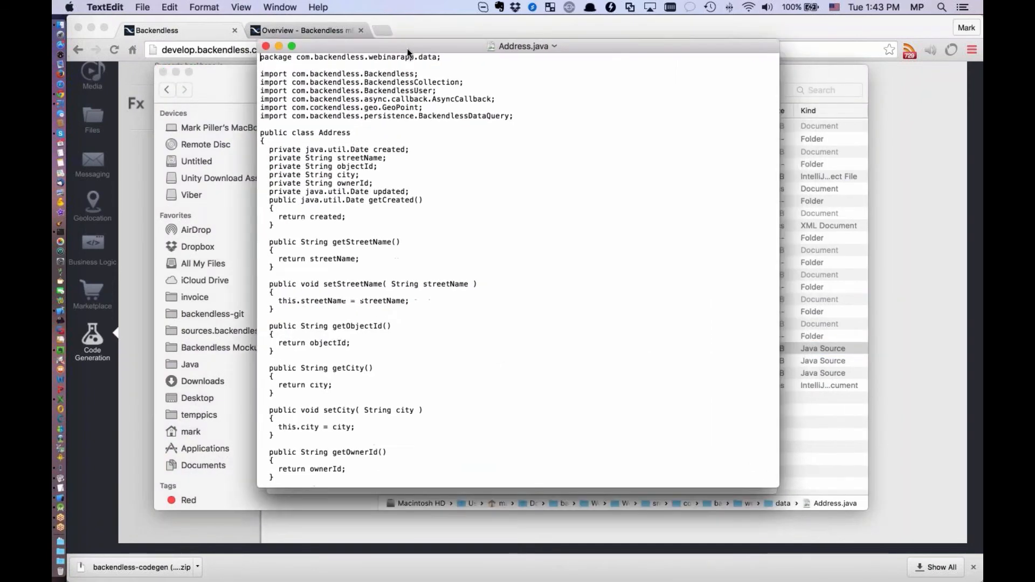
Examine the private fields, getters, setters and save methods of the generated Address class
drag(269, 148, 493, 277)
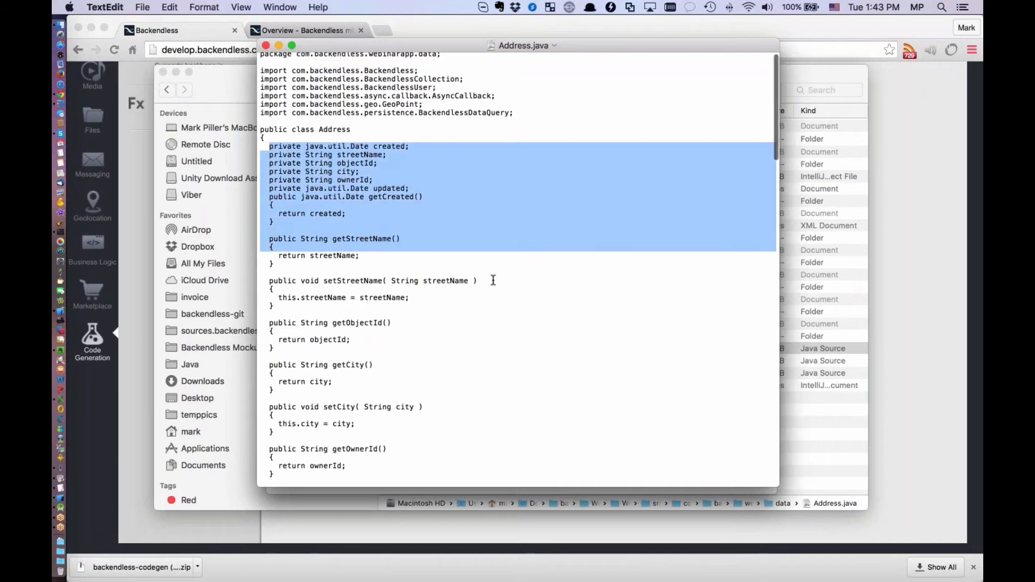
scroll(492, 277, down, 5)
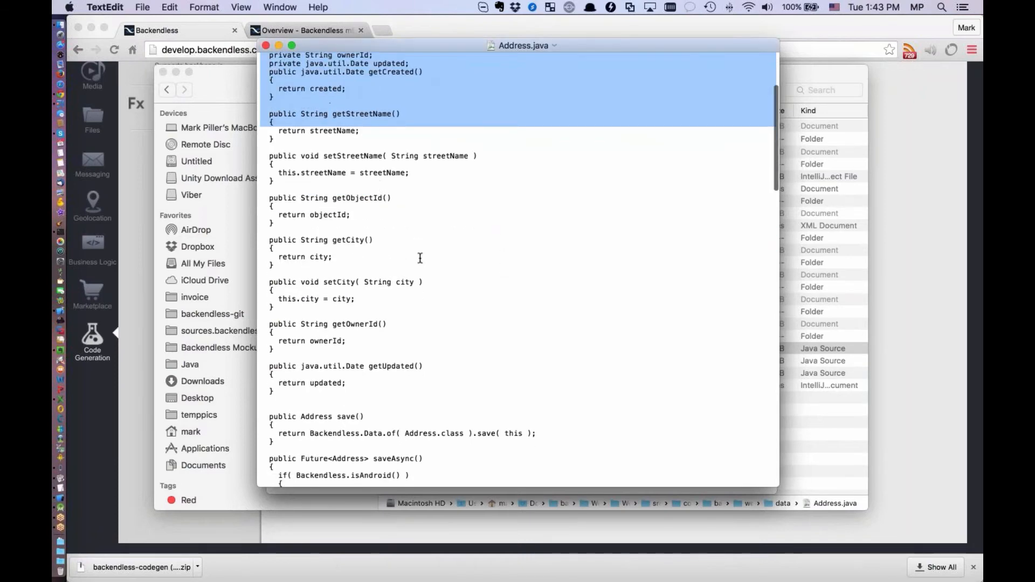
scroll(407, 258, up, 5)
scroll(461, 338, down, 6)
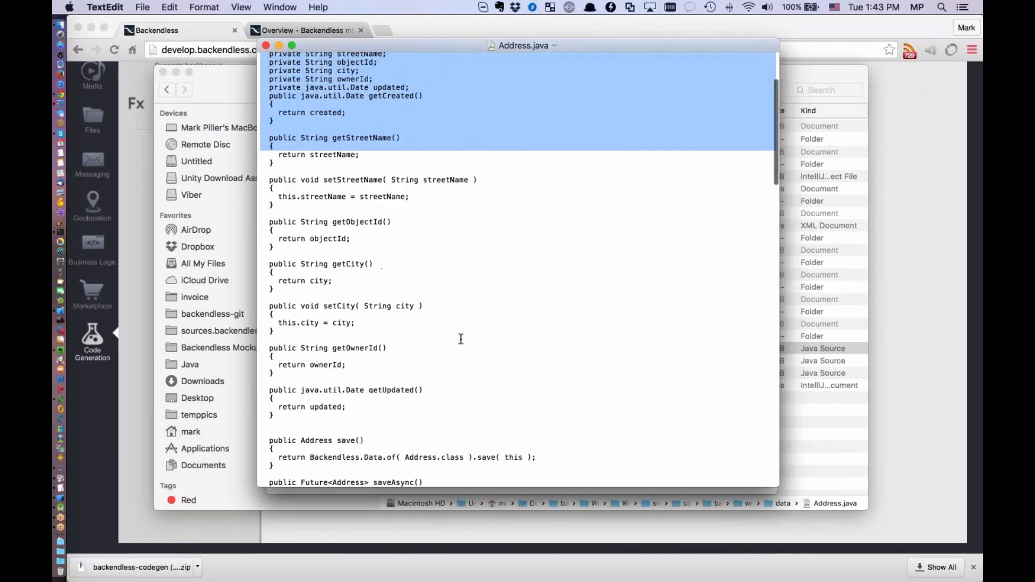
scroll(461, 339, down, 3)
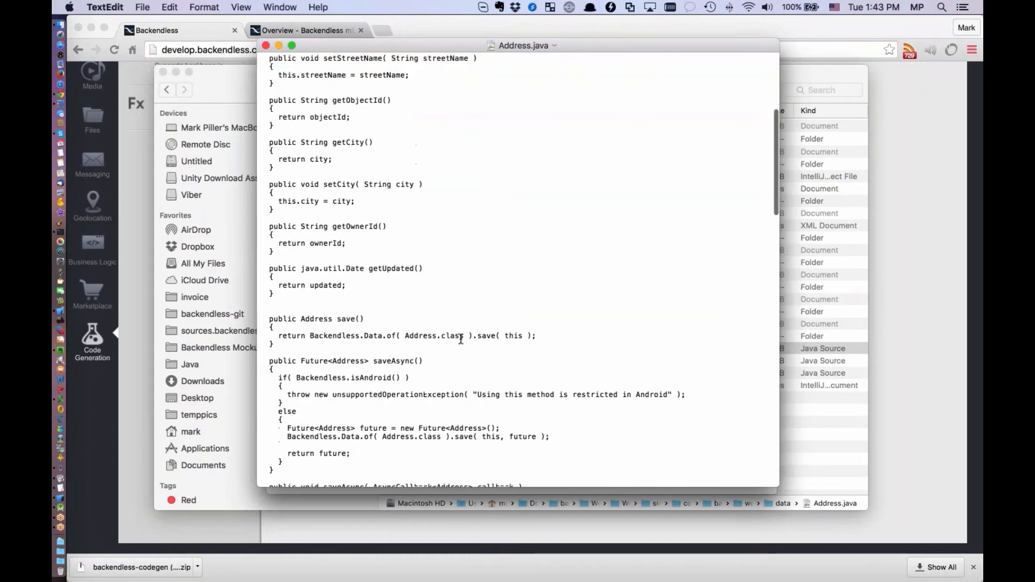
scroll(464, 335, up, 8)
click(476, 308)
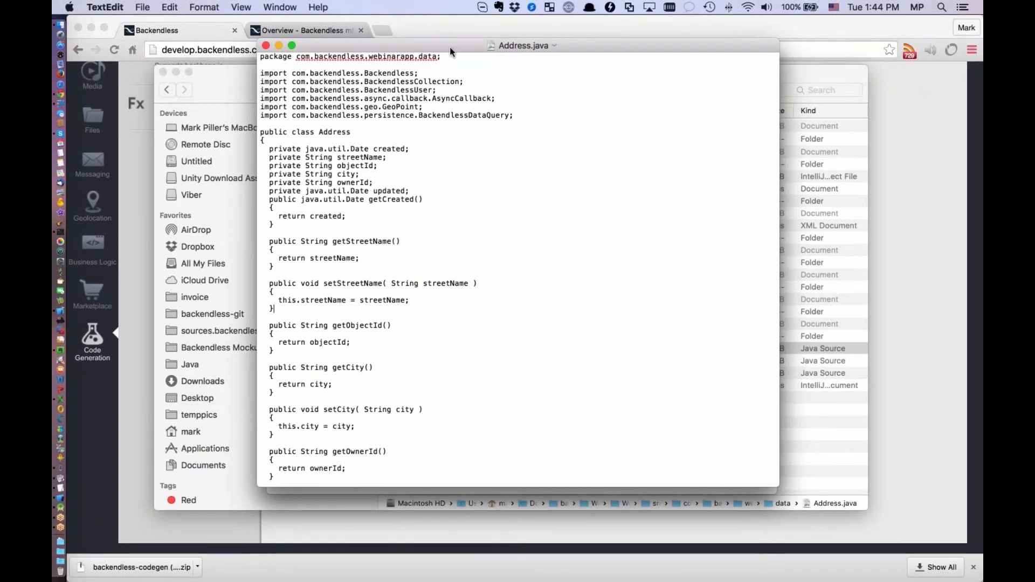
Move the Address.java window aside, then open Person.java from Finder in TextEdit and enlarge its window
drag(450, 47, 350, 76)
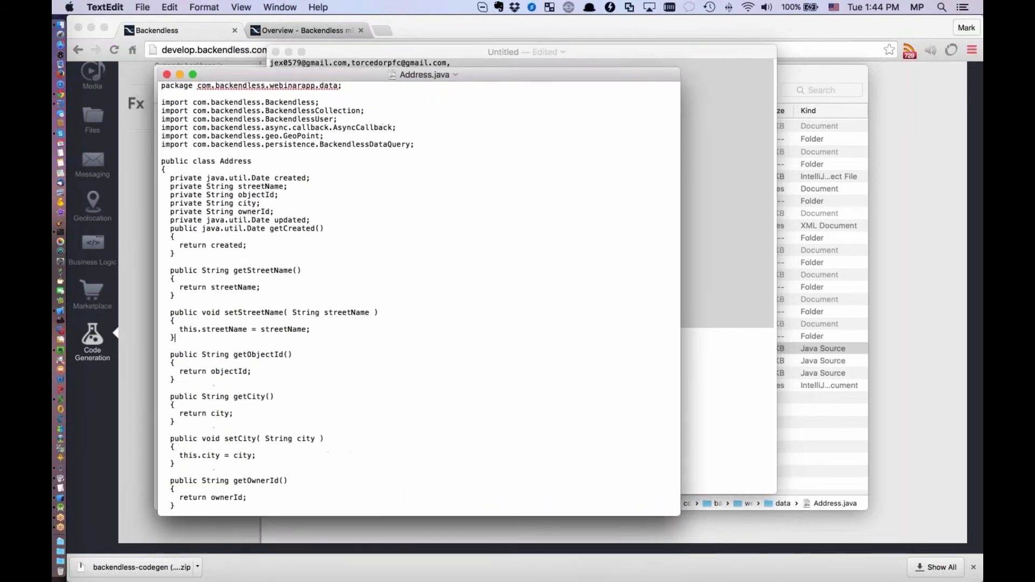
key(super+Tab)
click(523, 373)
right_click(521, 373)
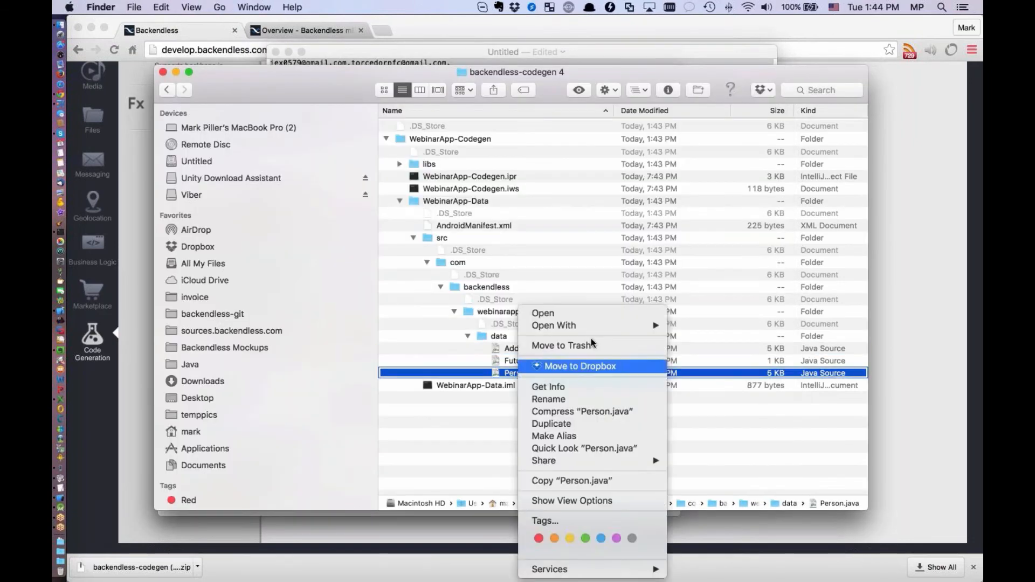
mouse_move(593, 326)
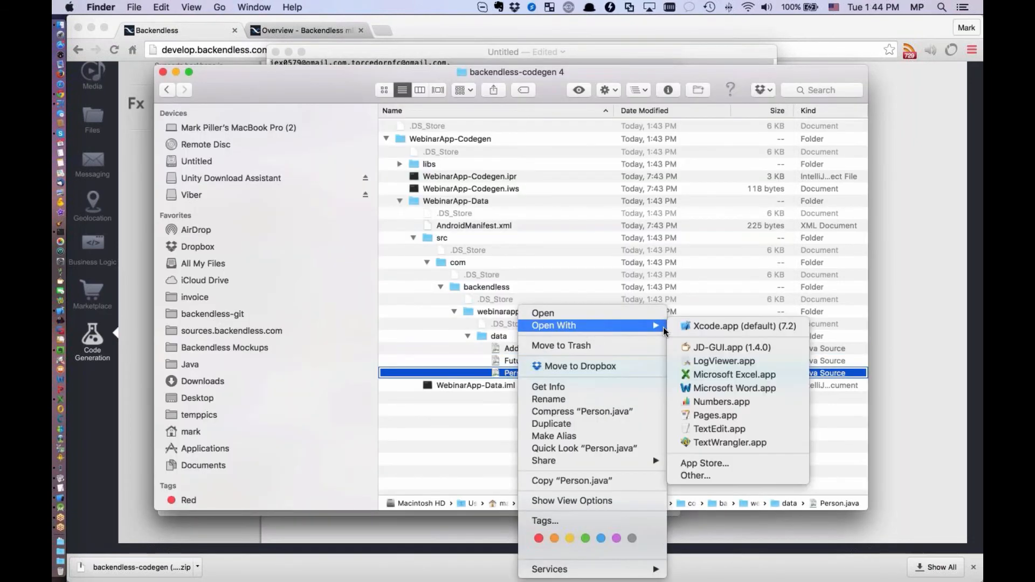
click(715, 434)
drag(685, 340, 839, 498)
drag(496, 236, 306, 236)
Examine the getAddresses and setAddresses methods in Person.java, highlighting both methods
scroll(585, 260, down, 6)
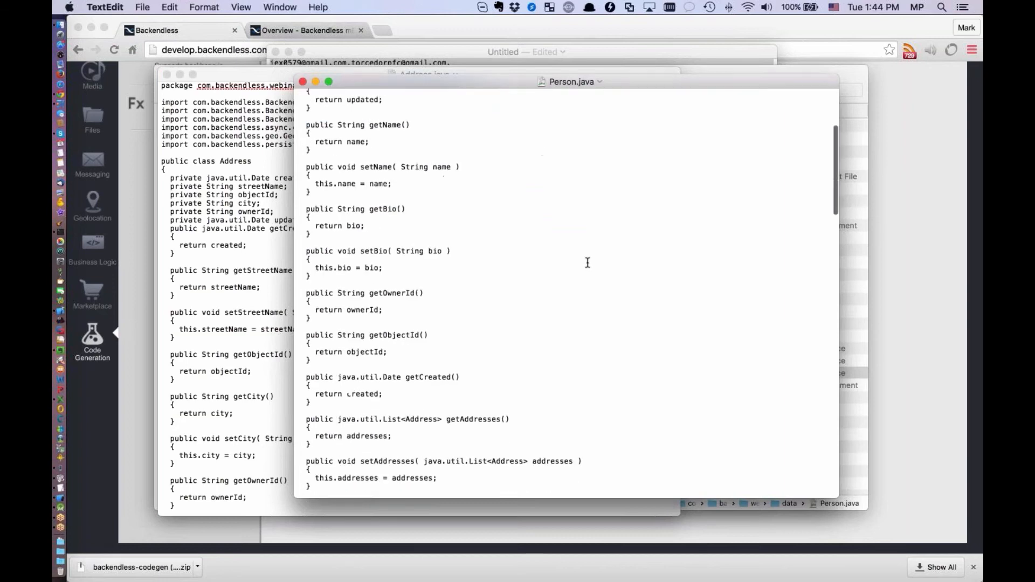
scroll(588, 263, down, 3)
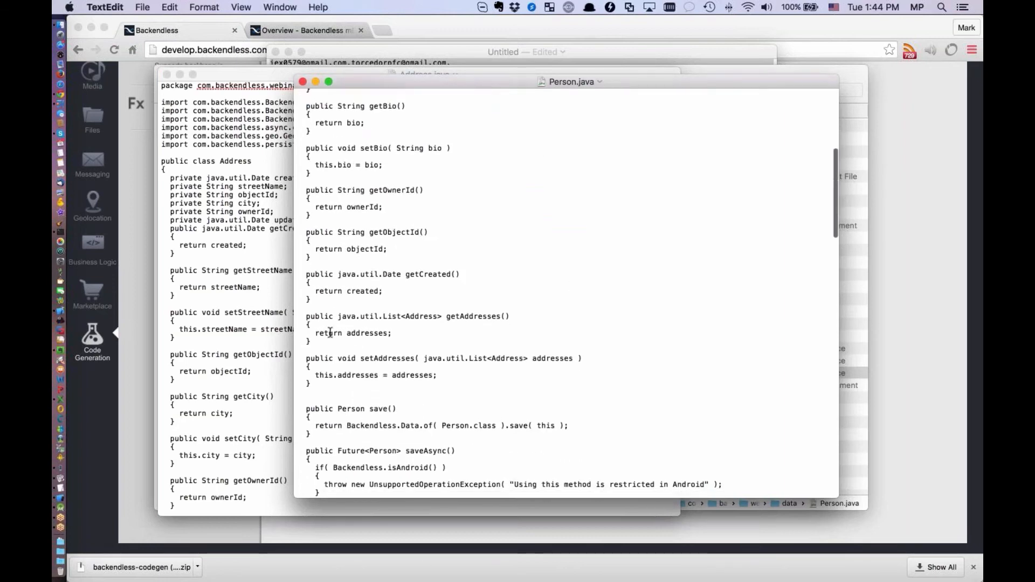
drag(305, 316, 537, 383)
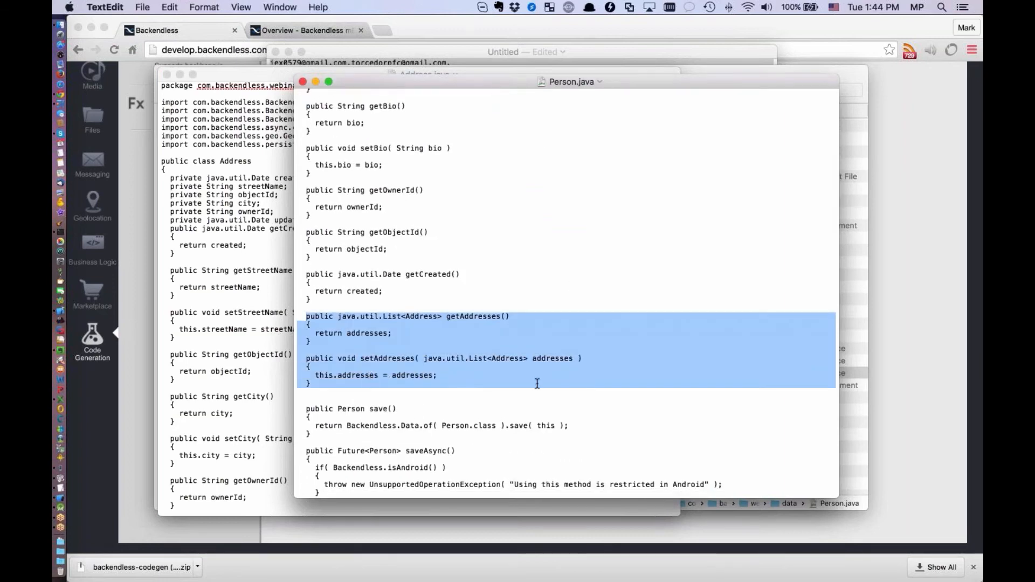
Examine the save, saveAsync, remove and removeAsync methods of the generated Person class
scroll(642, 270, down, 3)
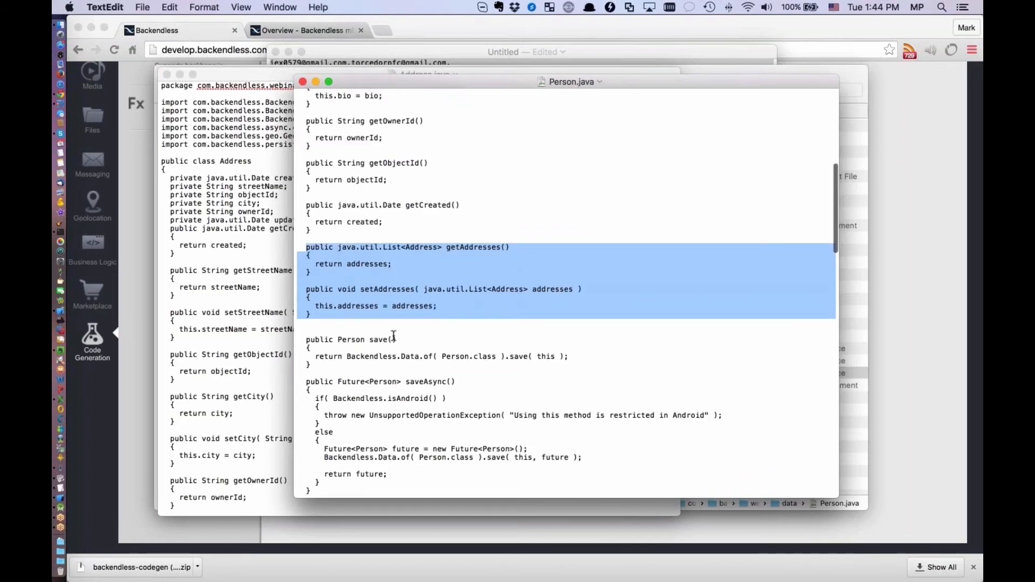
scroll(393, 335, down, 2)
scroll(409, 324, down, 3)
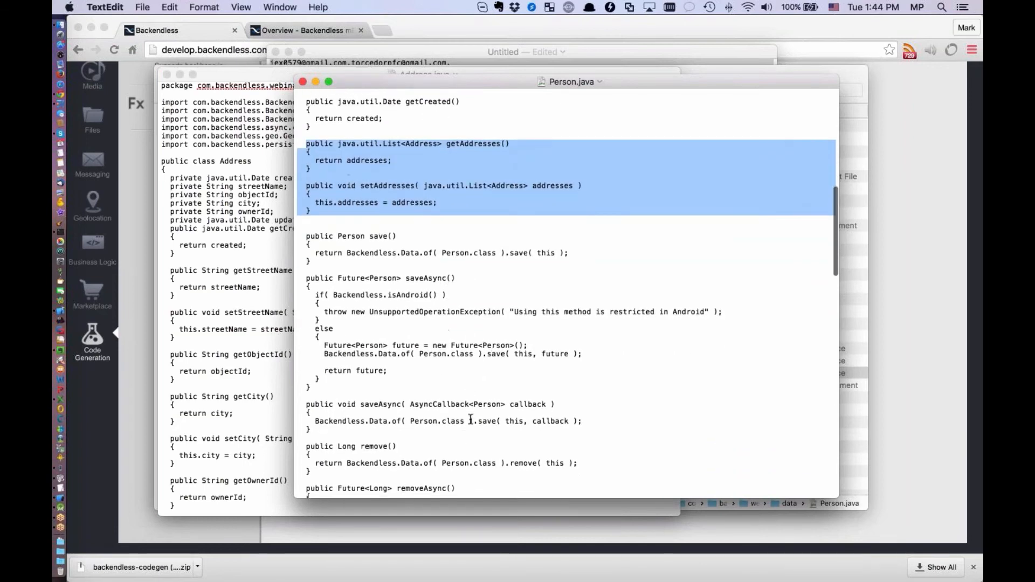
scroll(471, 419, down, 6)
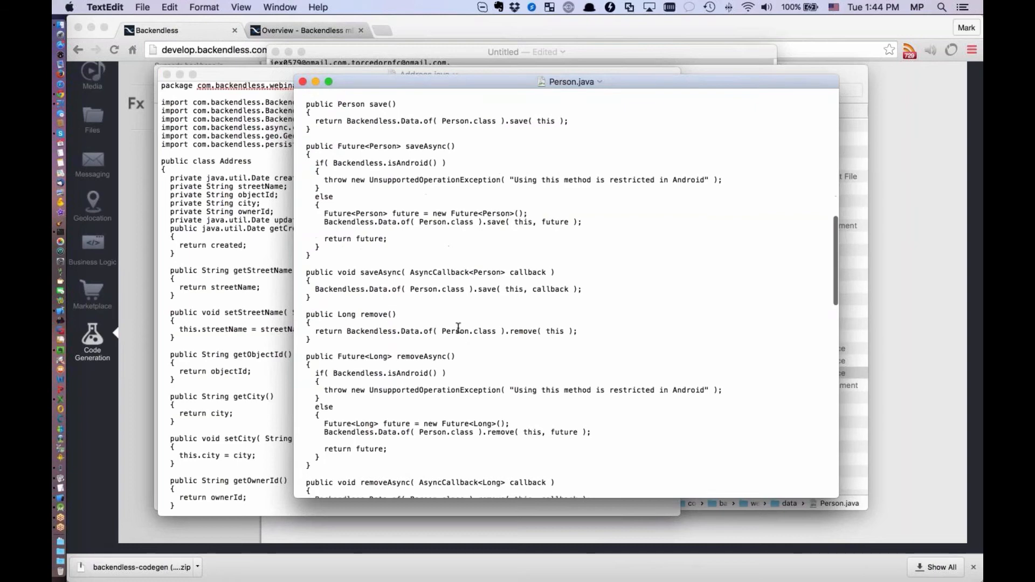
Switch to the Backendless console in Chrome and set iOS code generation to Plain Objective-C classes for defined data tables, closing the downloads bar
click(446, 31)
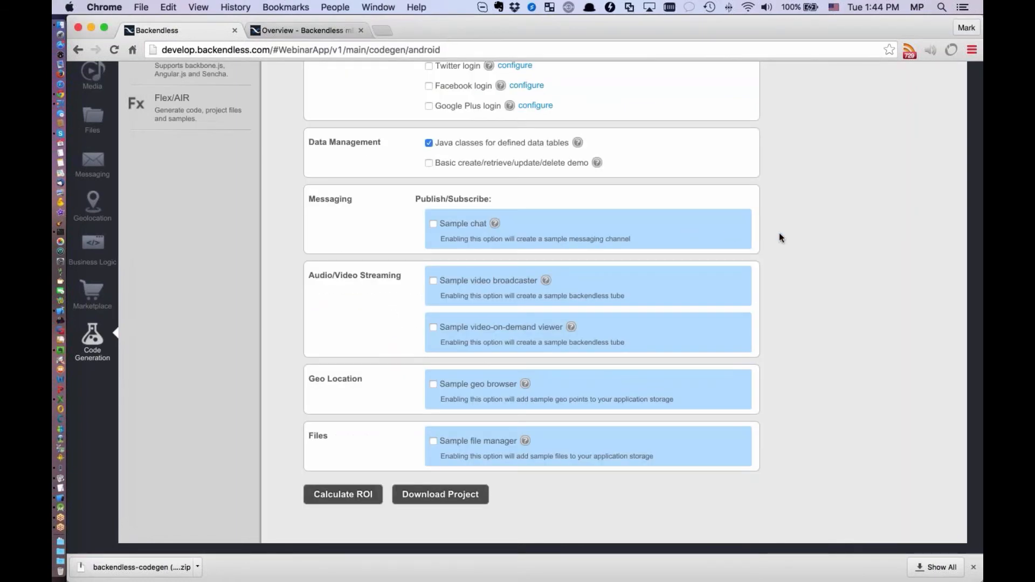
scroll(778, 232, up, 5)
scroll(780, 234, up, 1)
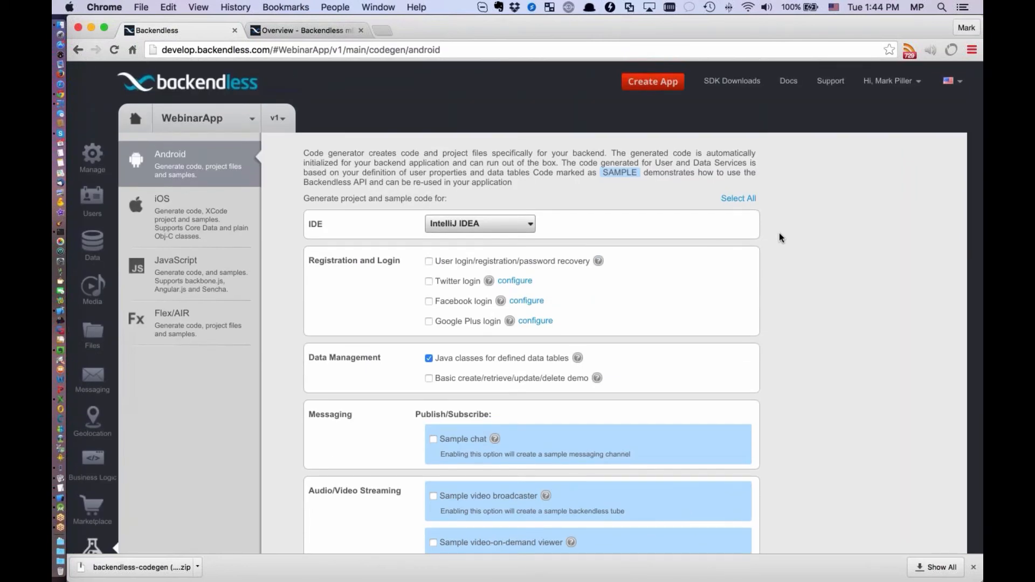
click(163, 205)
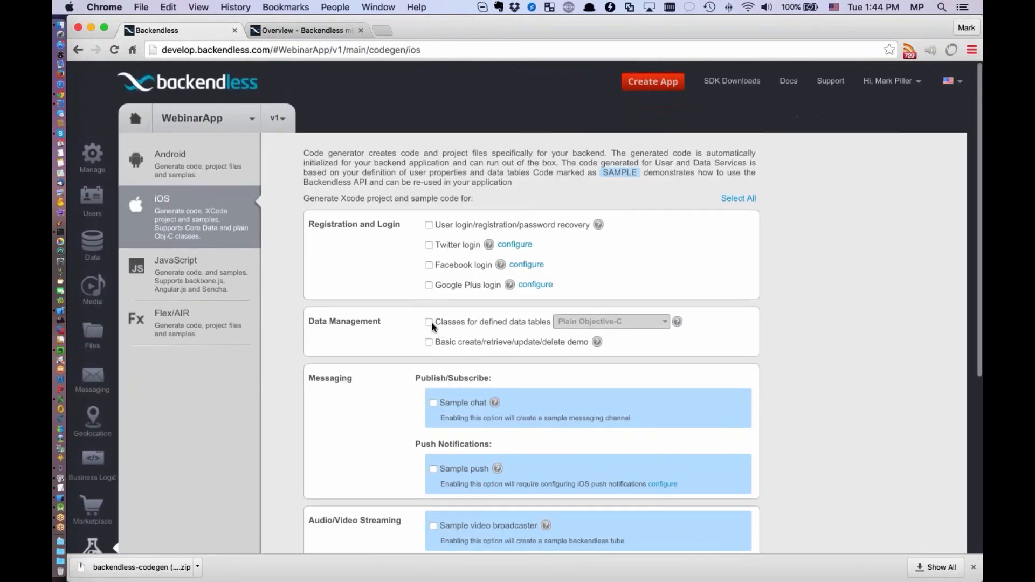
click(428, 322)
click(614, 322)
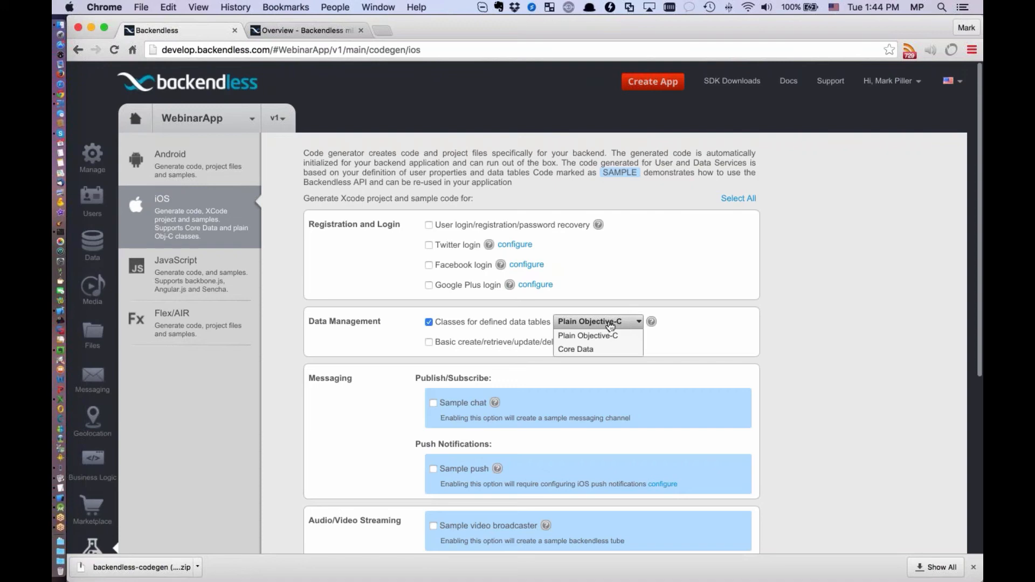
click(624, 337)
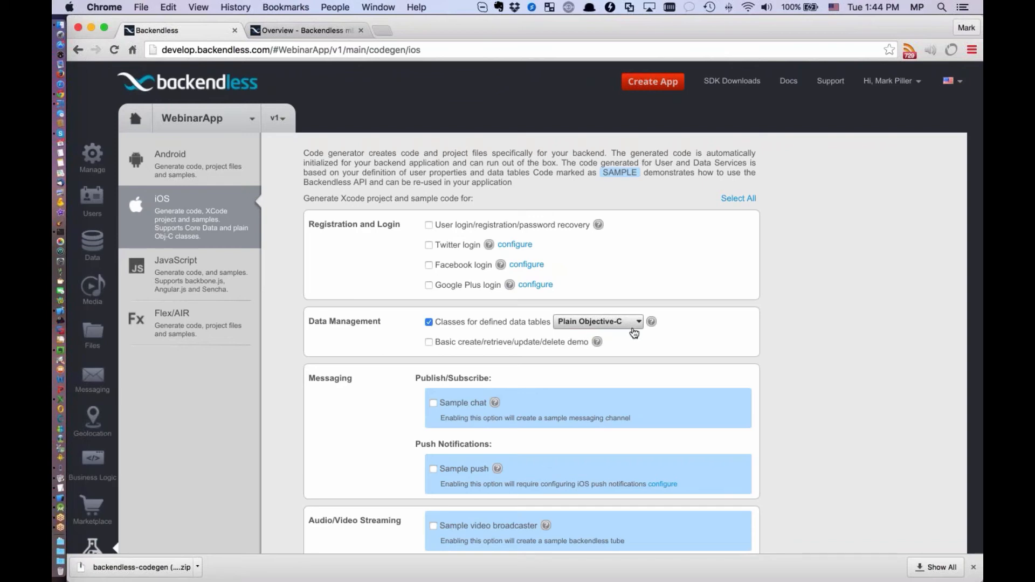
click(974, 568)
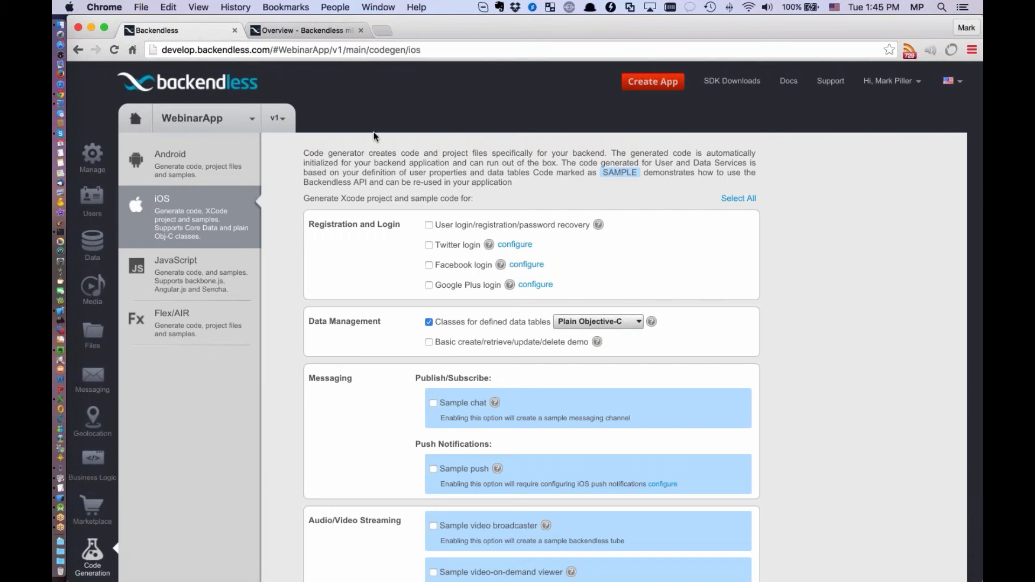
Switch to the TestApp project in Xcode and open Person.swift
key(super+Tab)
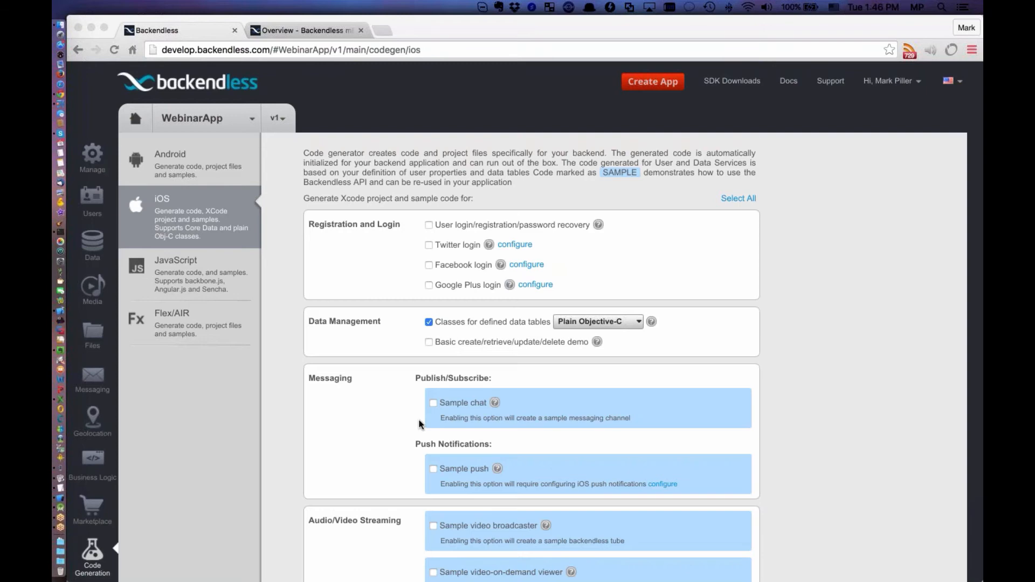
key(super+Tab)
key(super+Tab)
key(super+Tab)
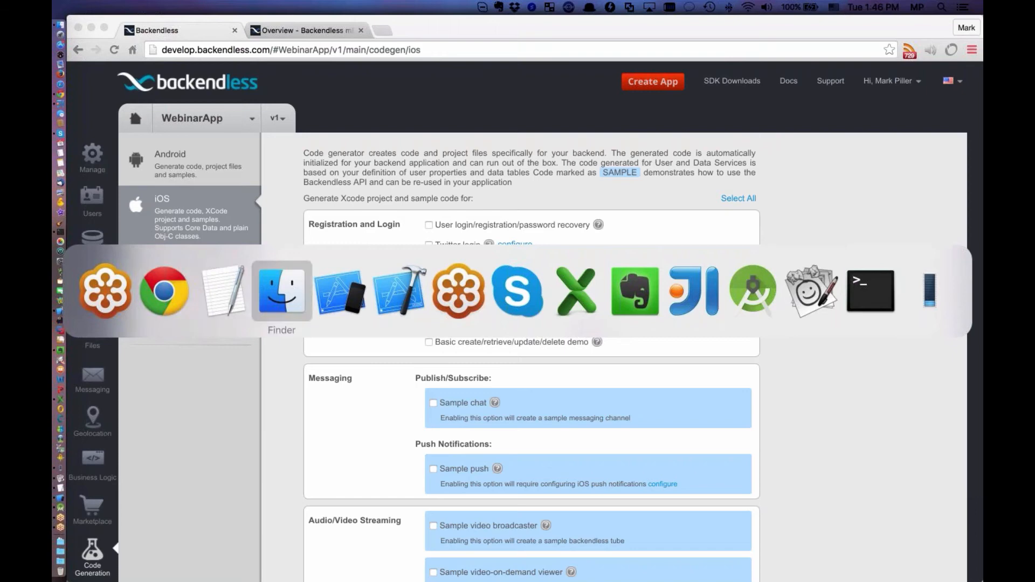
key(super+Tab)
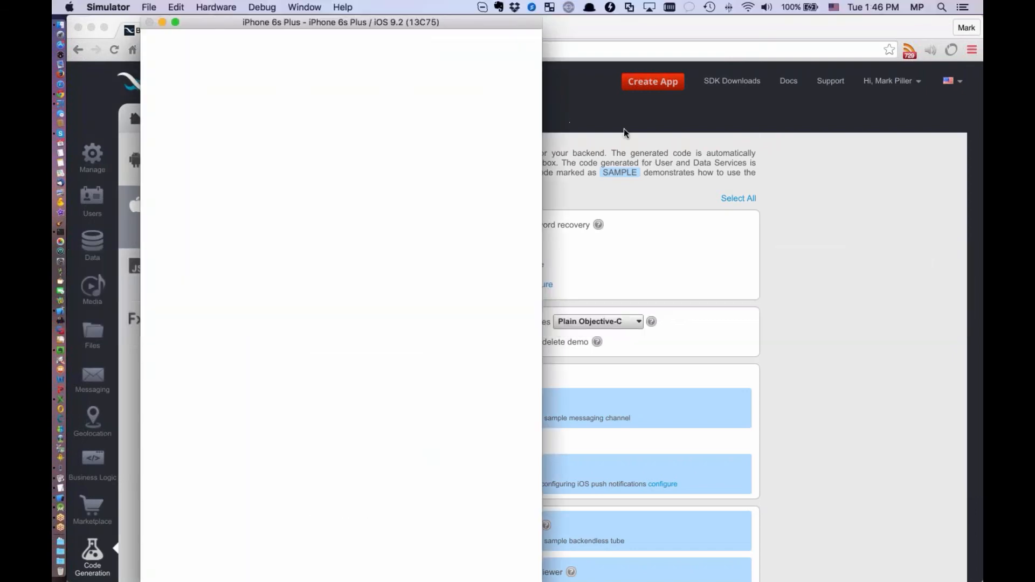
key(super+Tab)
key(super+Tab)
key(super+Tab)
key(super+Tab)
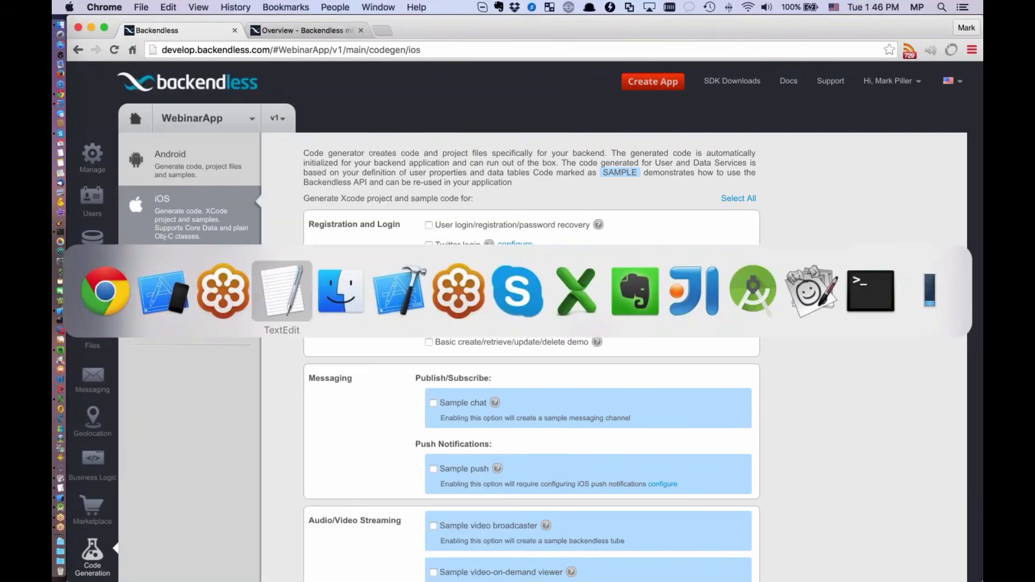
key(super+Tab)
key(super+Tab)
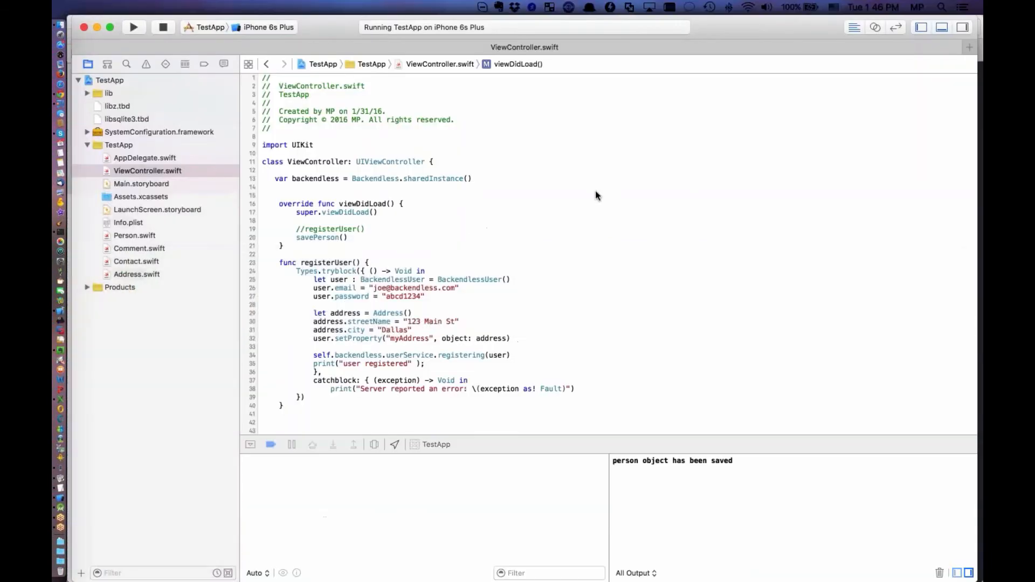
click(138, 235)
click(316, 170)
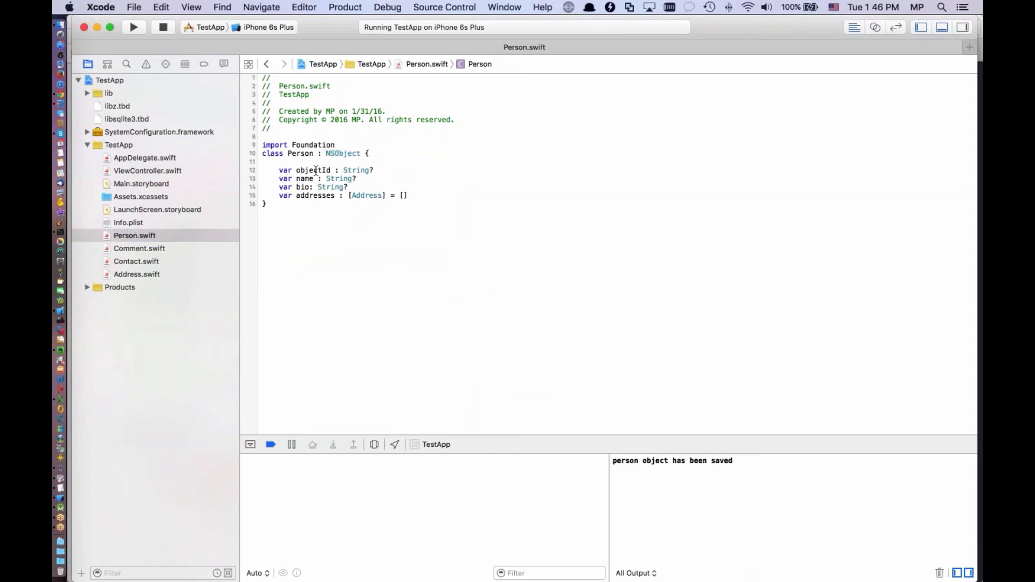
Delete the objectId property declaration from the Person class
drag(375, 170, 261, 171)
key(BackSpace)
key(BackSpace)
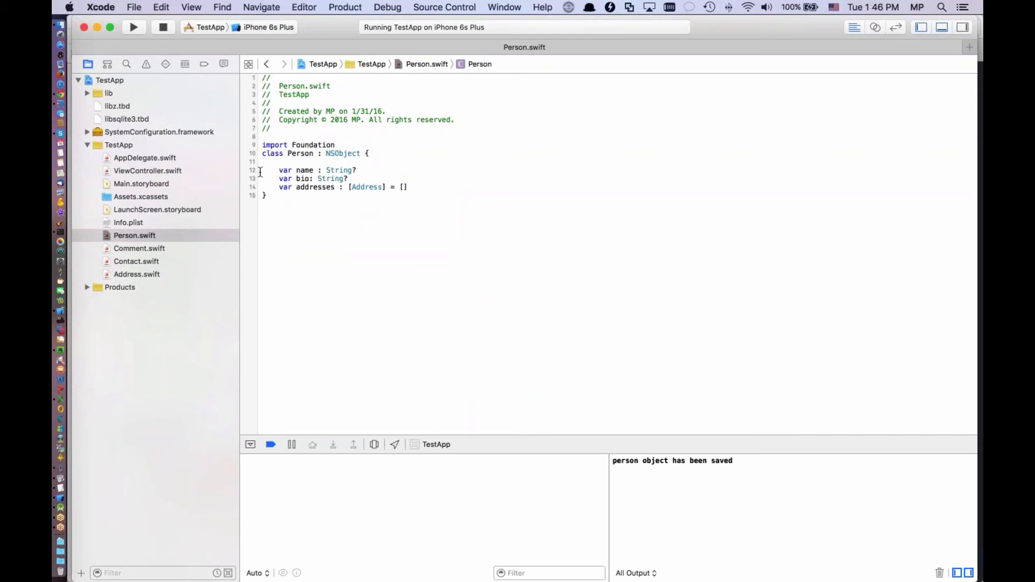
click(260, 172)
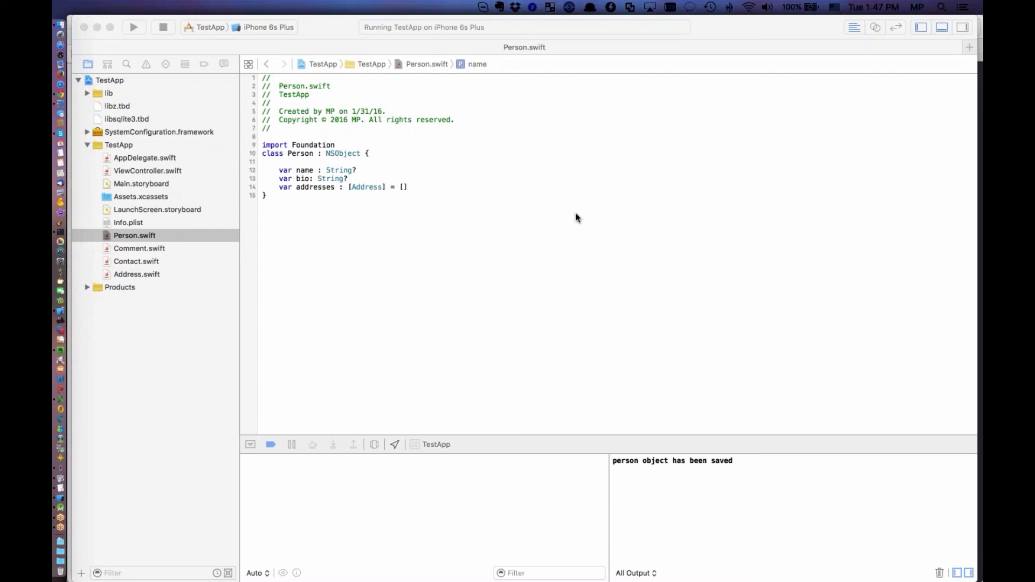
Switch to the Backendless console in Chrome and open the Address table in the data browser
key(super+Tab)
key(super+Tab)
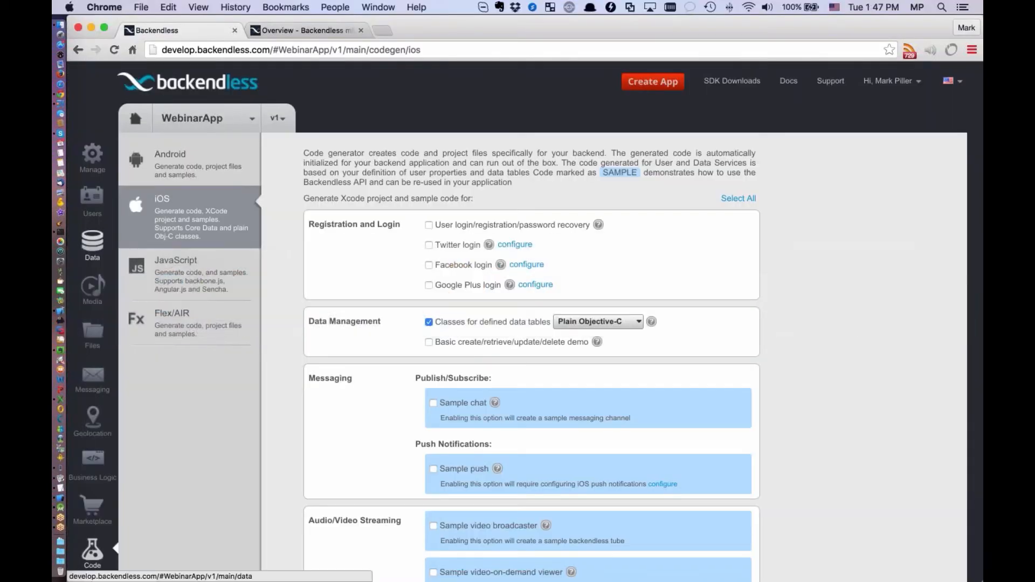
click(92, 243)
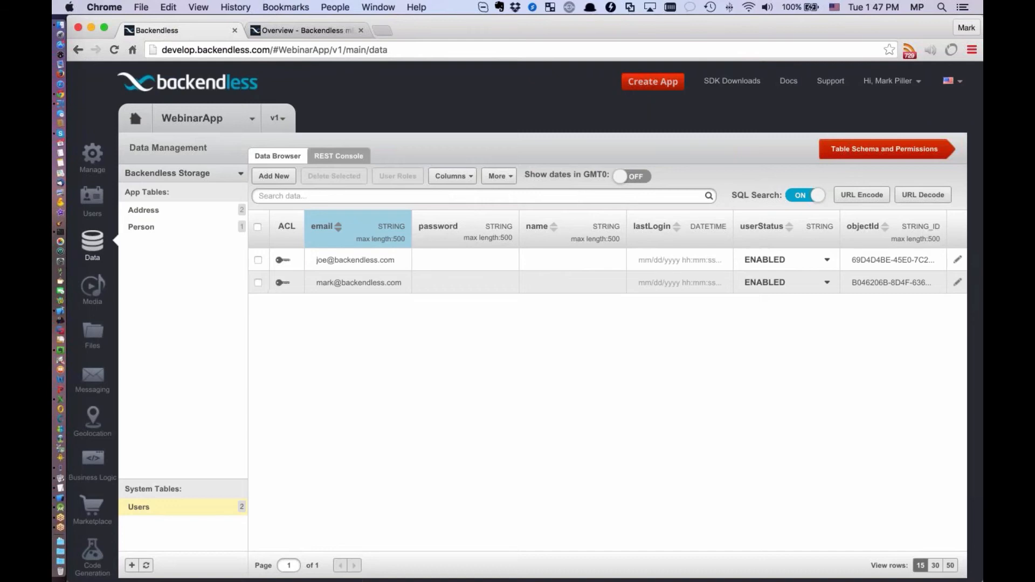
key(super+Tab)
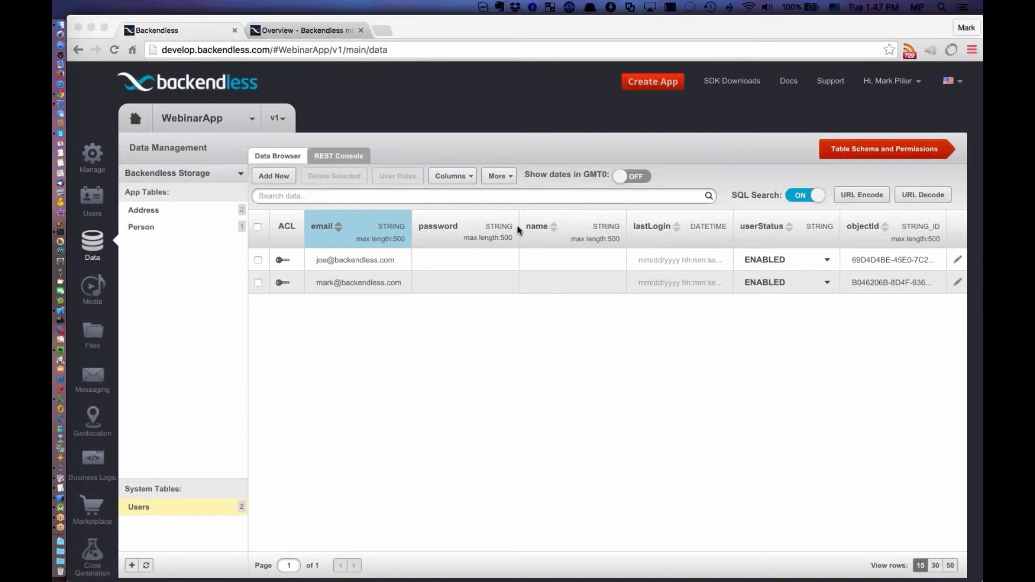
key(super+Tab)
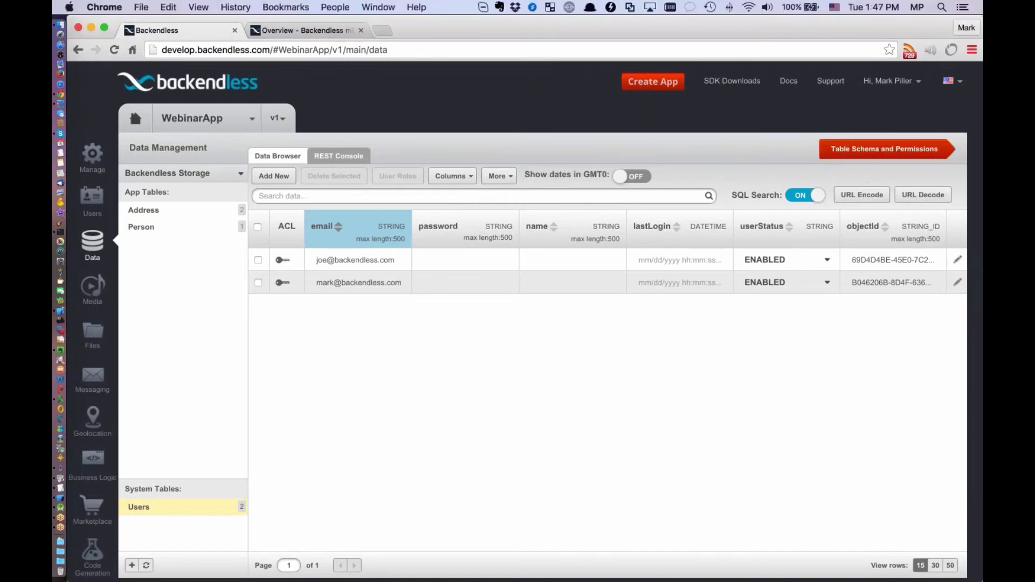
click(152, 215)
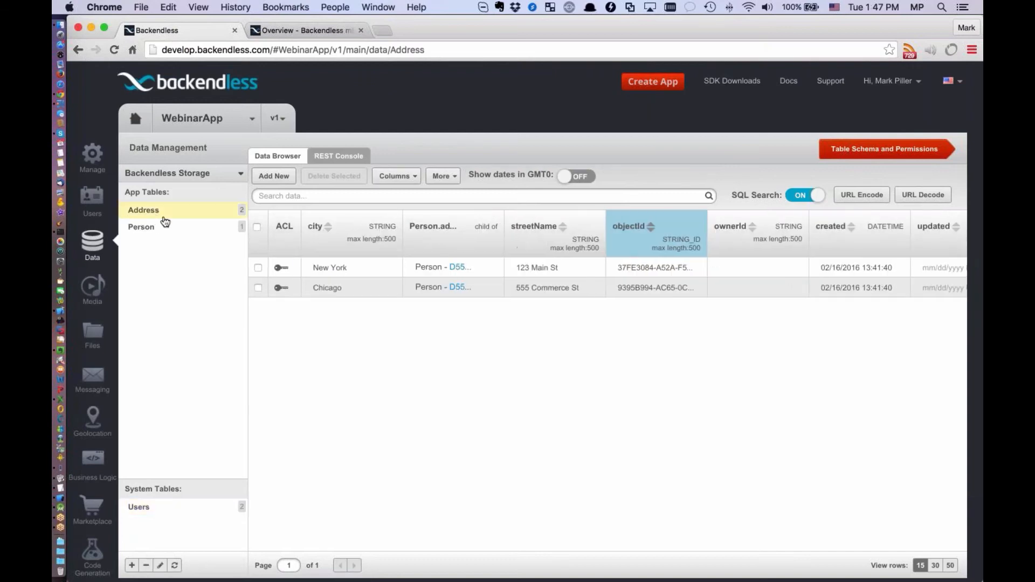
Add a STRING column named state to the Address table schema and return to the data viewer
click(887, 152)
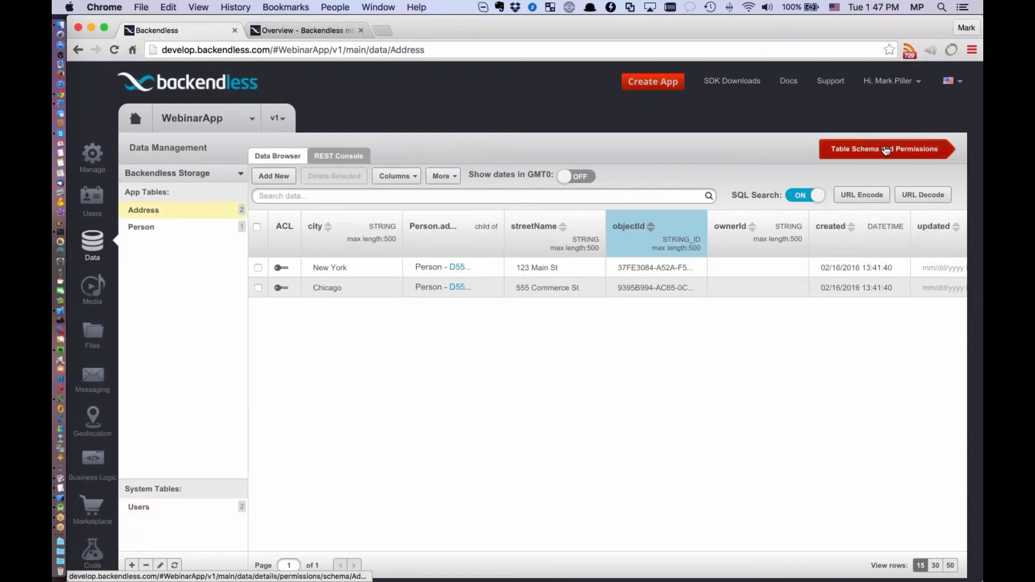
click(353, 147)
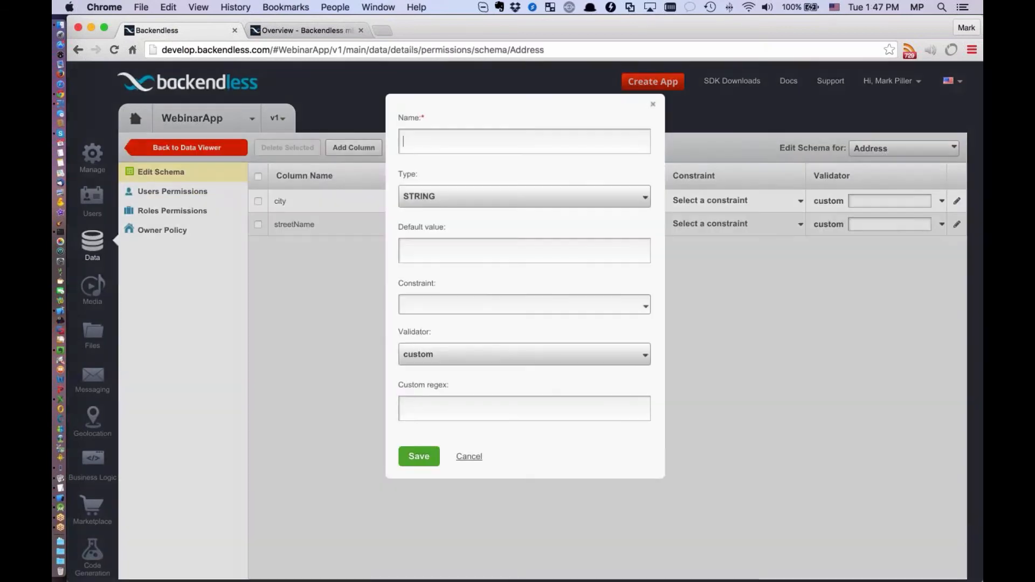
text(state)
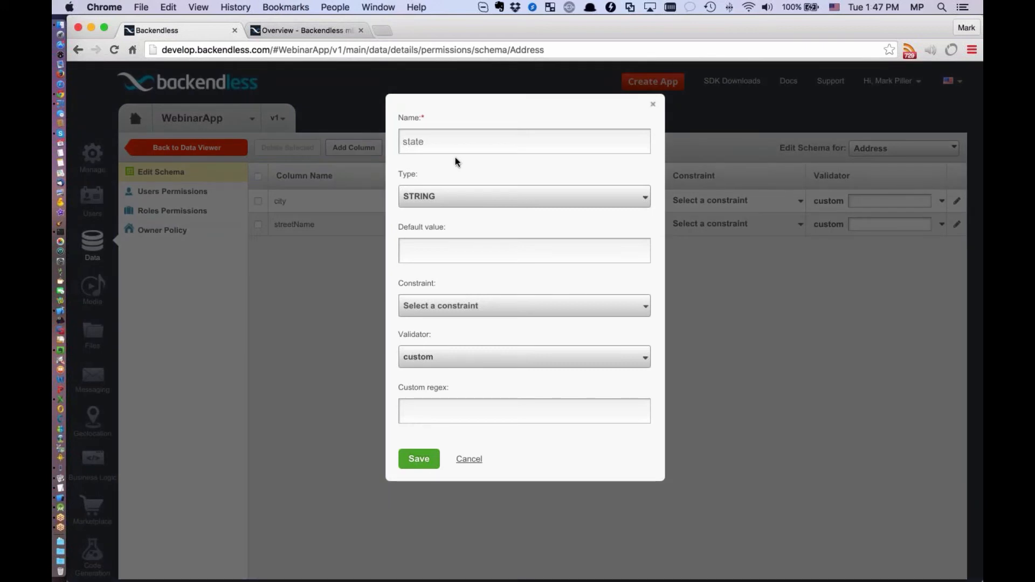
click(419, 459)
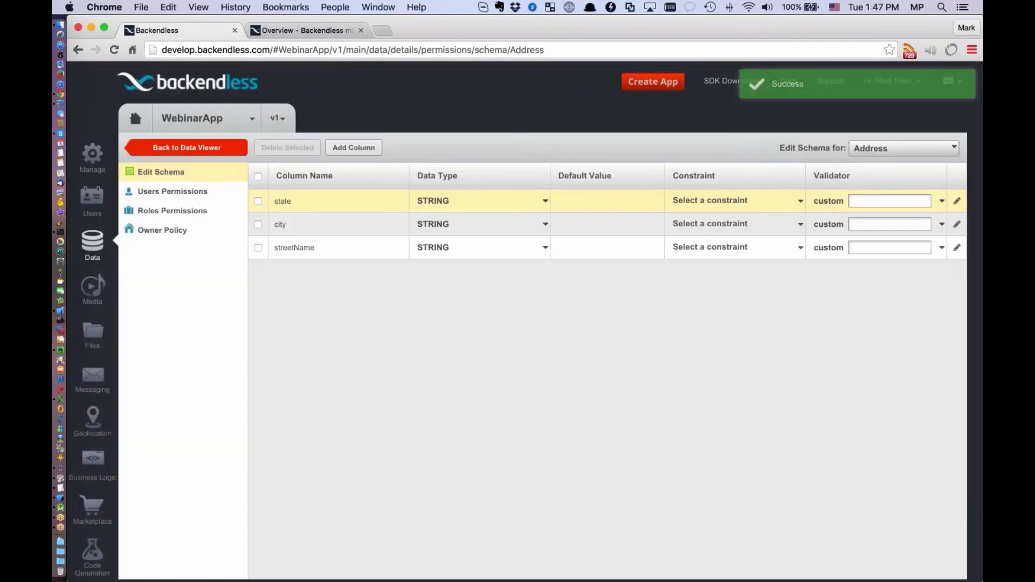
click(208, 148)
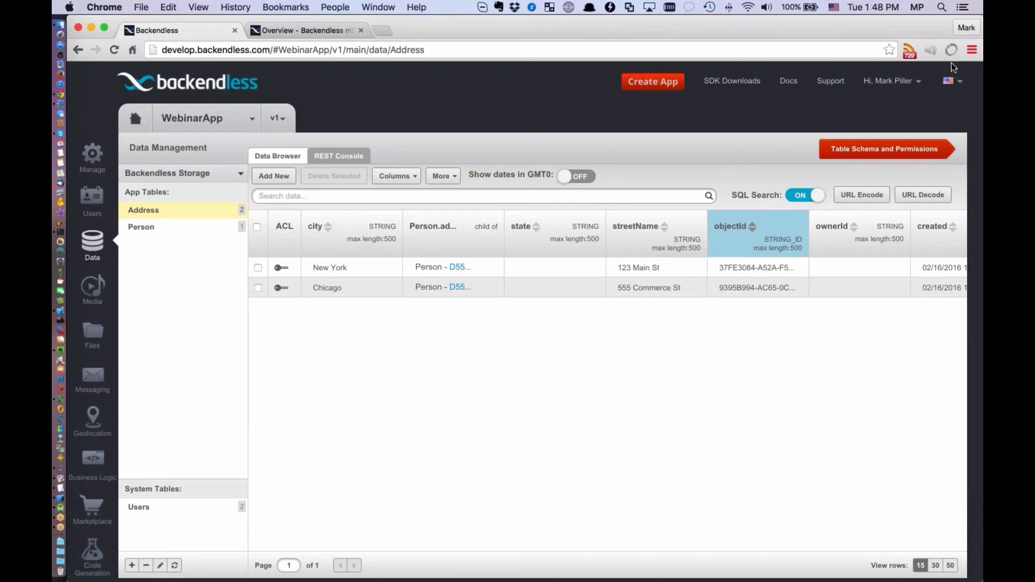
Switch to the WebinarDemo project in Android Studio and create a Java class named Order in the com.backendless.webinardemo package
key(super+Tab)
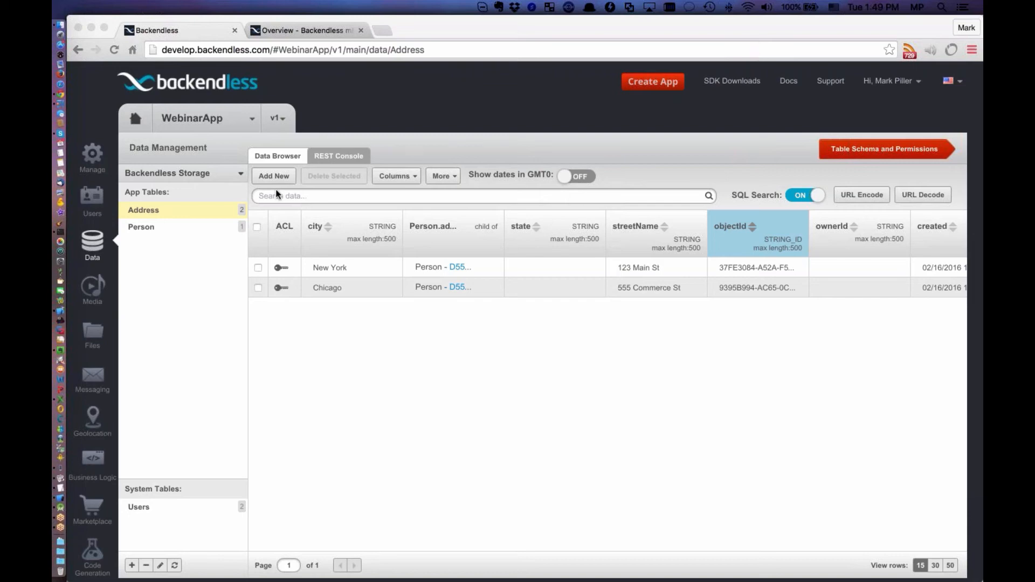
click(65, 507)
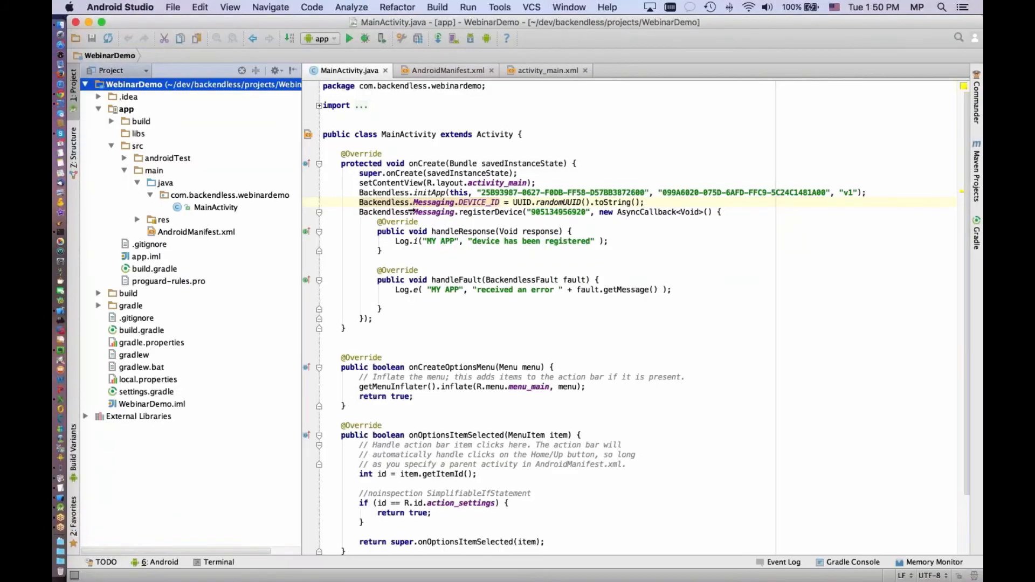
click(173, 7)
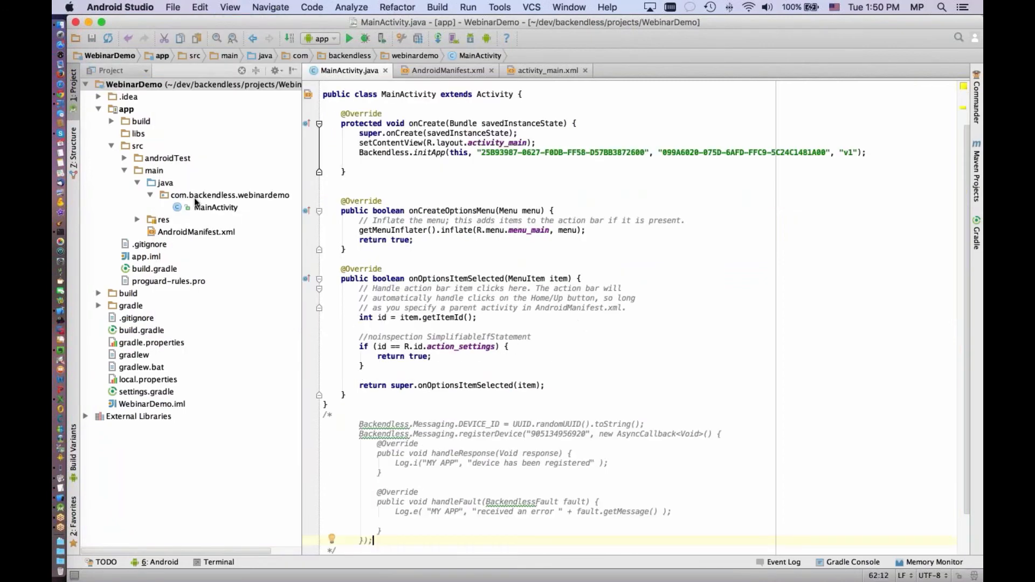
right_click(203, 195)
mouse_move(226, 201)
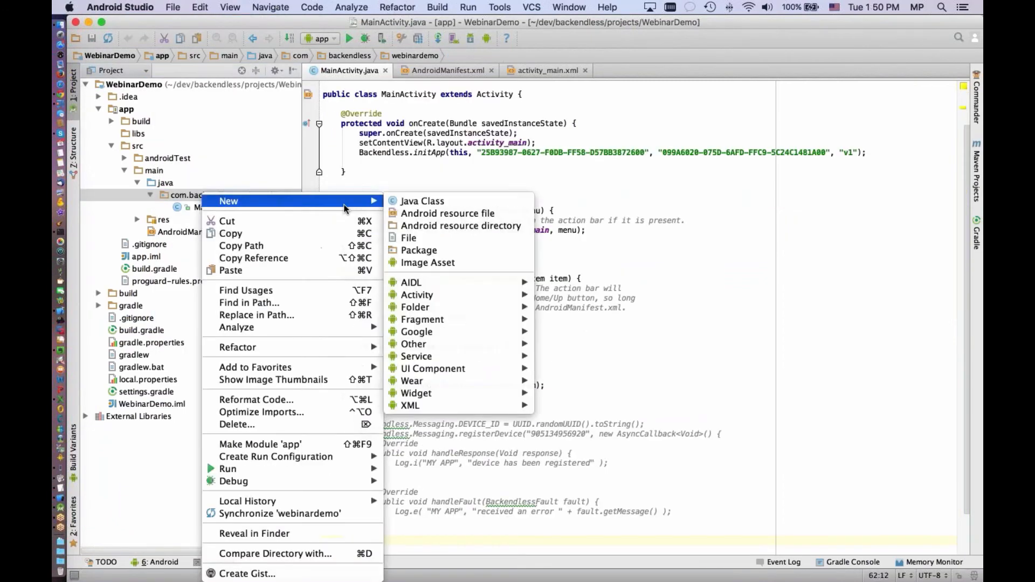
click(429, 201)
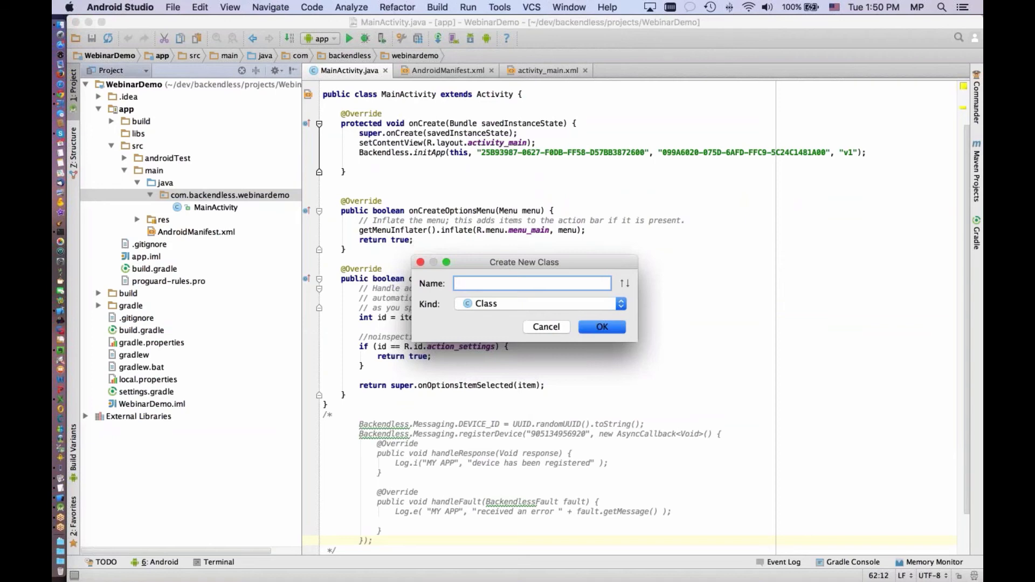
text(Order)
key(Return)
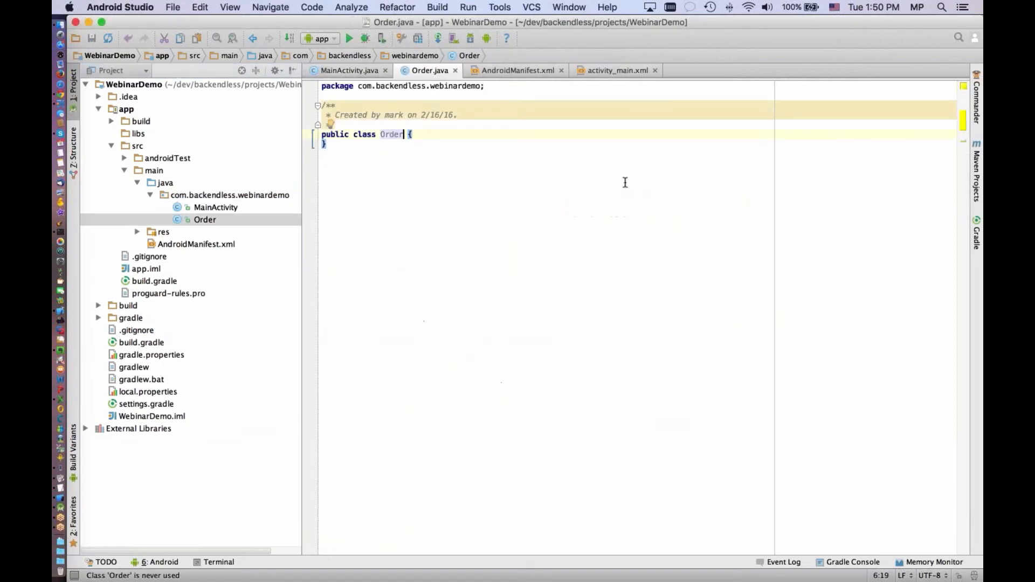
Declare a public String field named orderName in the Order class
key(End)
key(Return)
text(pub)
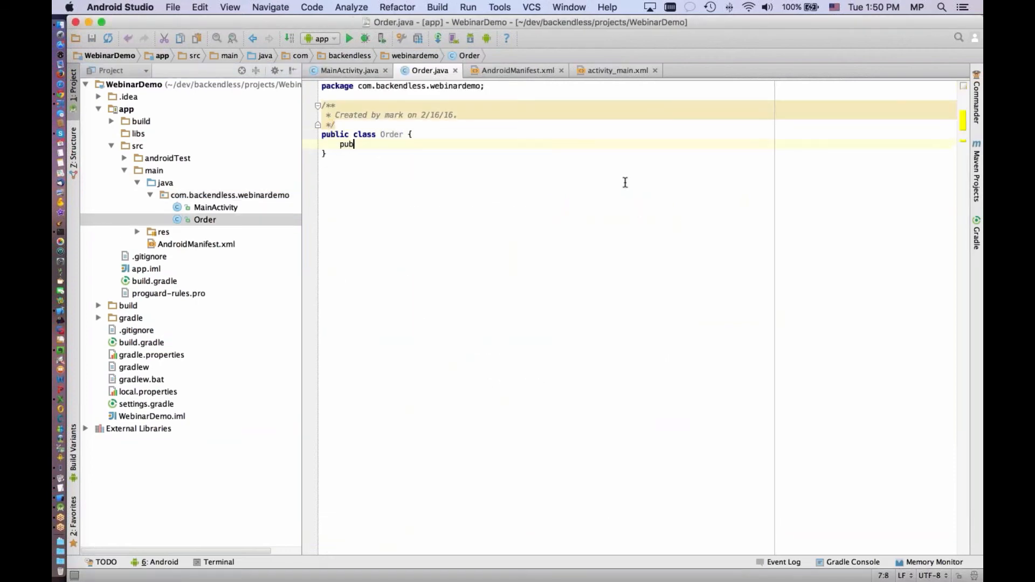
text(lic String or)
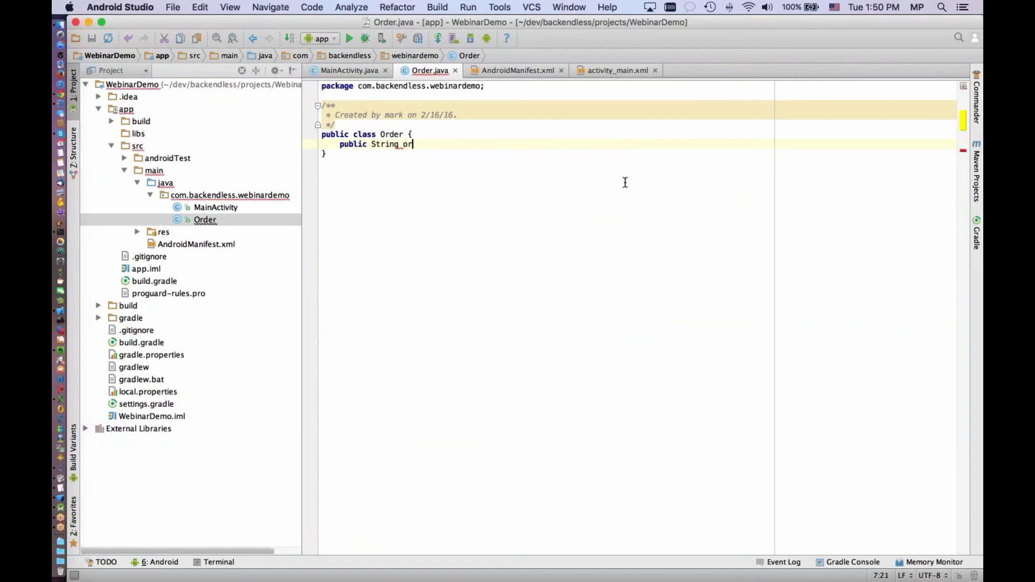
text(derName;)
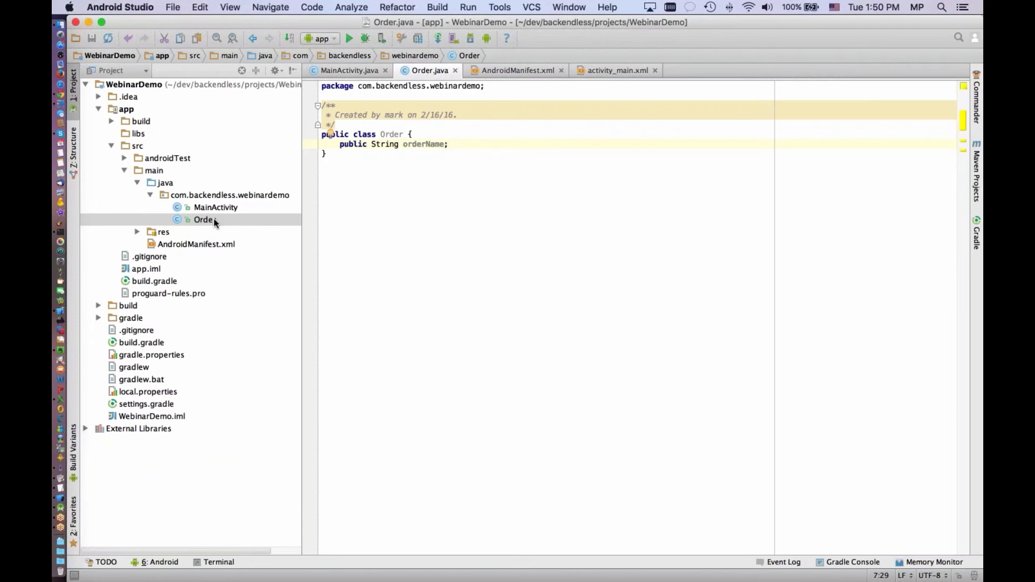
Create a Java class named OrderItem in the com.backendless.webinardemo package
click(219, 194)
right_click(230, 195)
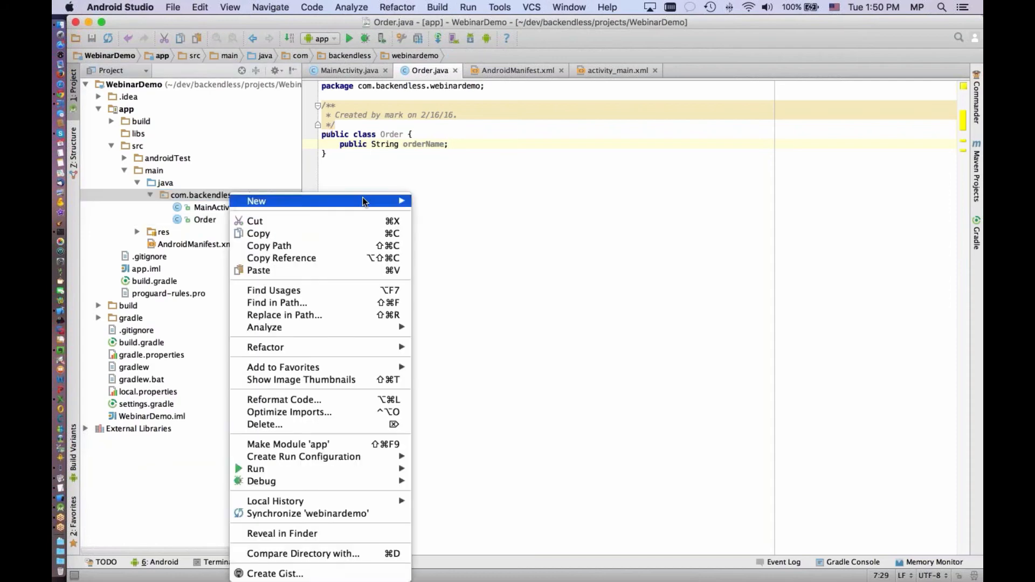
mouse_move(363, 201)
click(443, 200)
text(Or)
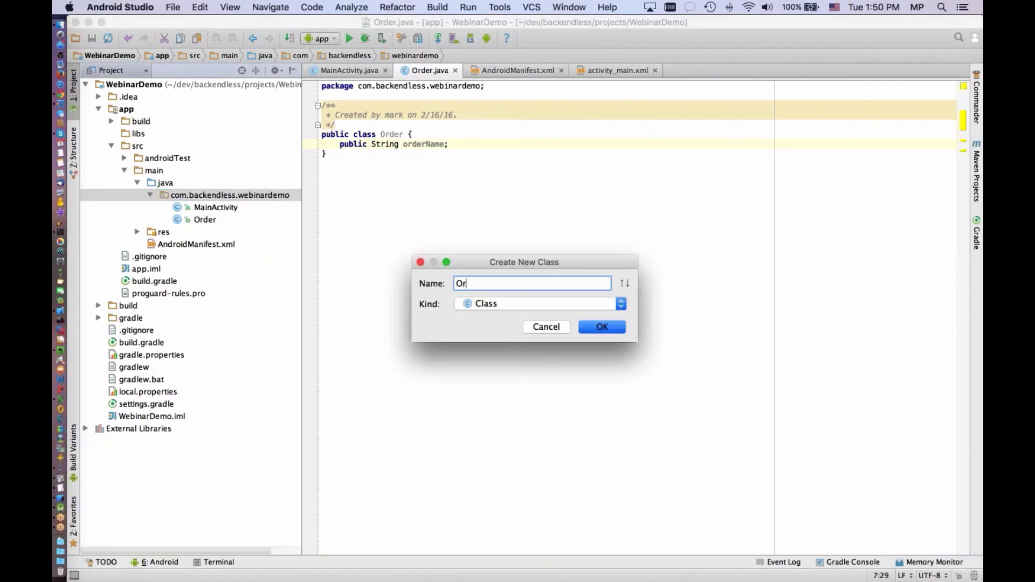
text(derItem)
key(Return)
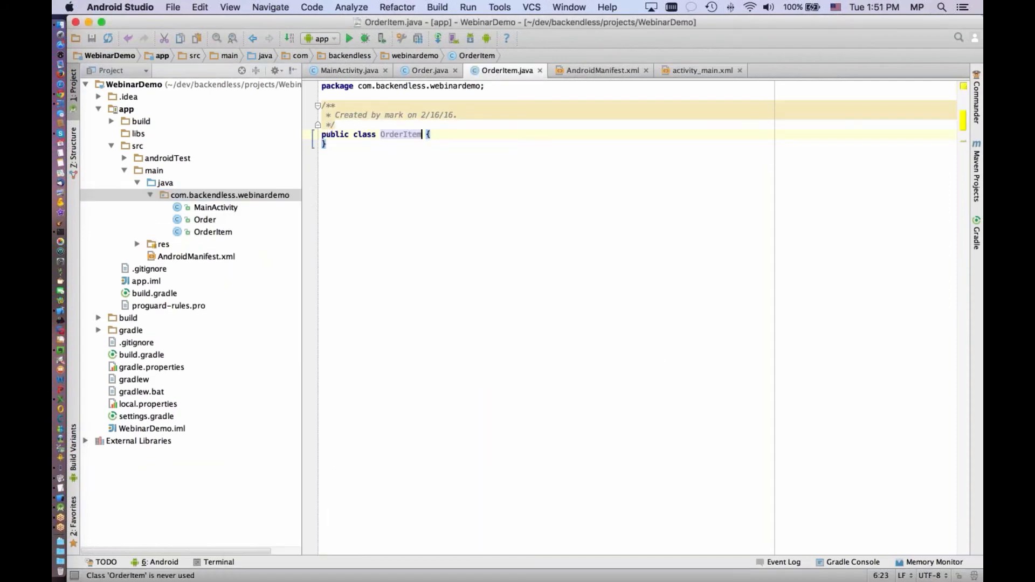
Declare a public String field named itemName in the OrderItem class
key(End)
key(Return)
text(p)
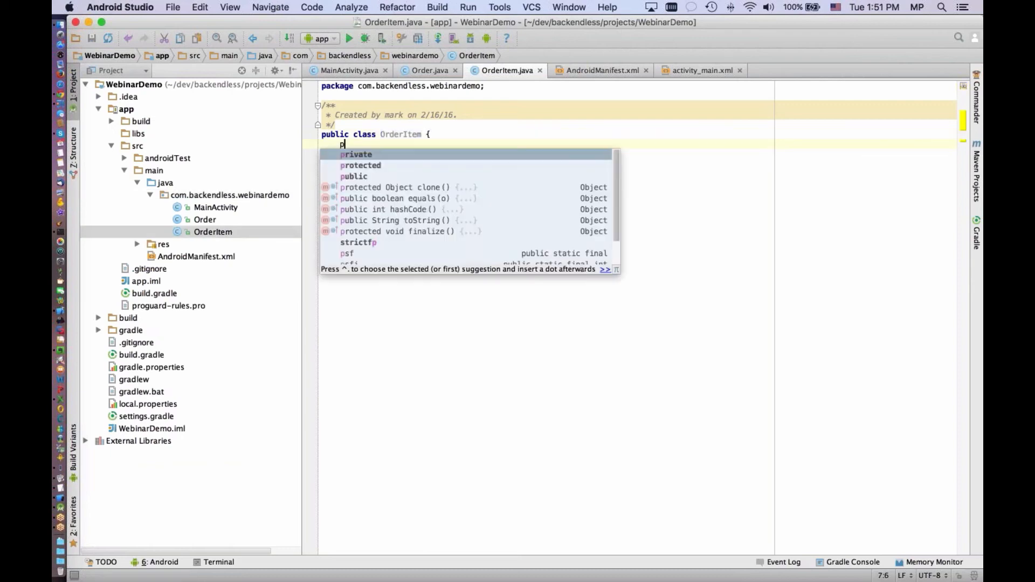
text(ublic String i)
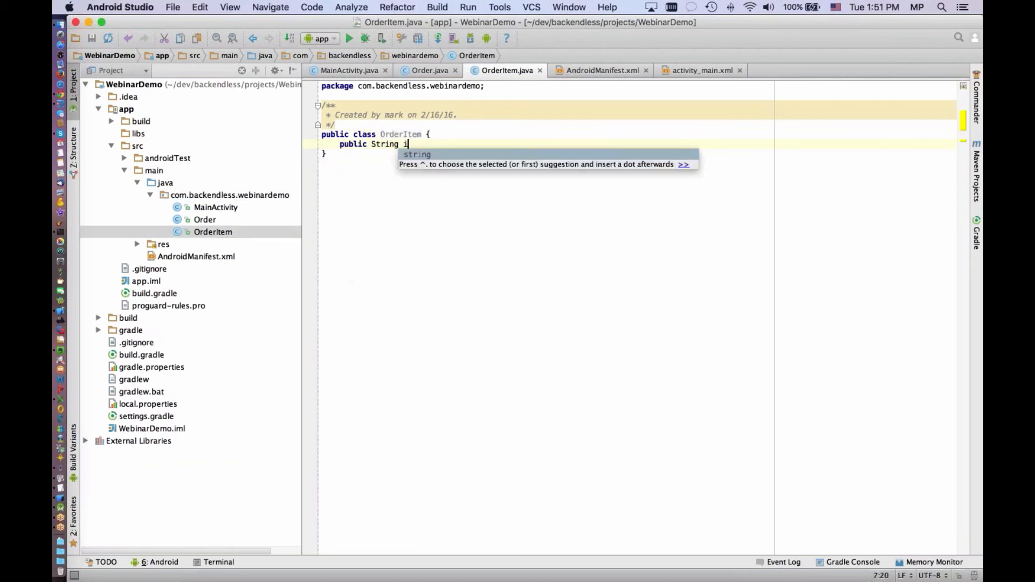
text(temn)
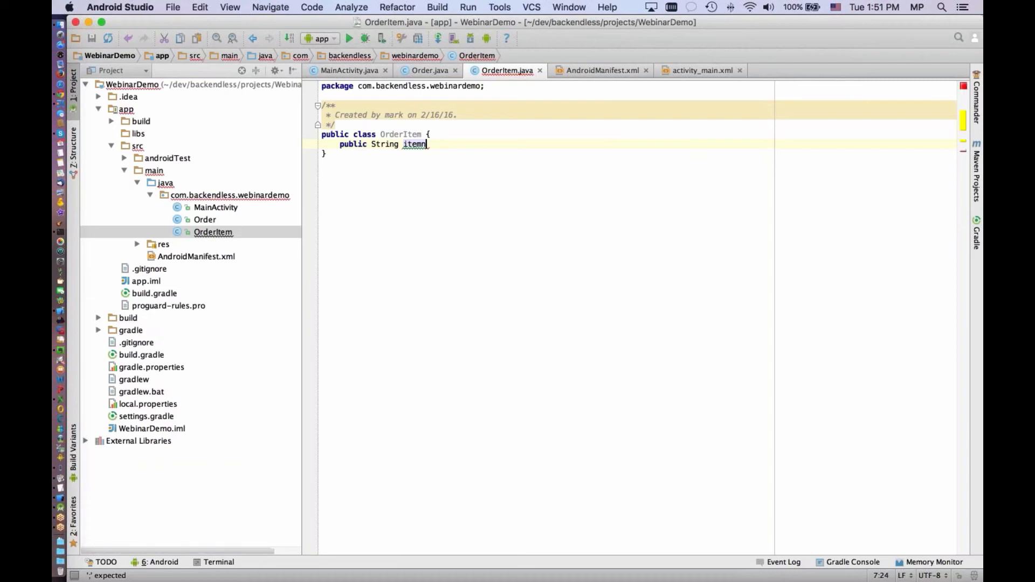
key(BackSpace)
text(Name;)
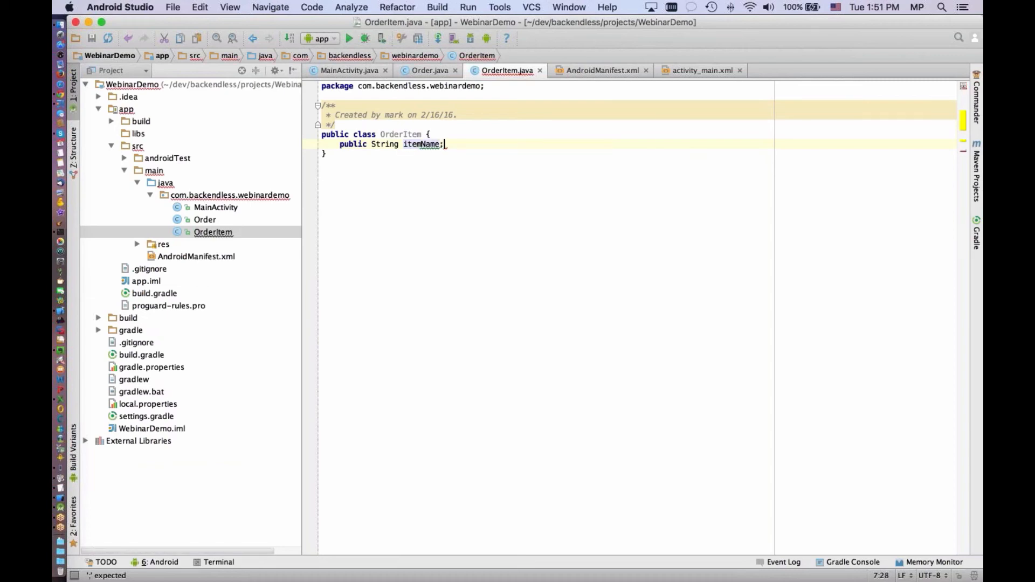
In the Order class, declare a public ArrayList<OrderItem> field named items below orderName and import java.util.ArrayList
double_click(253, 219)
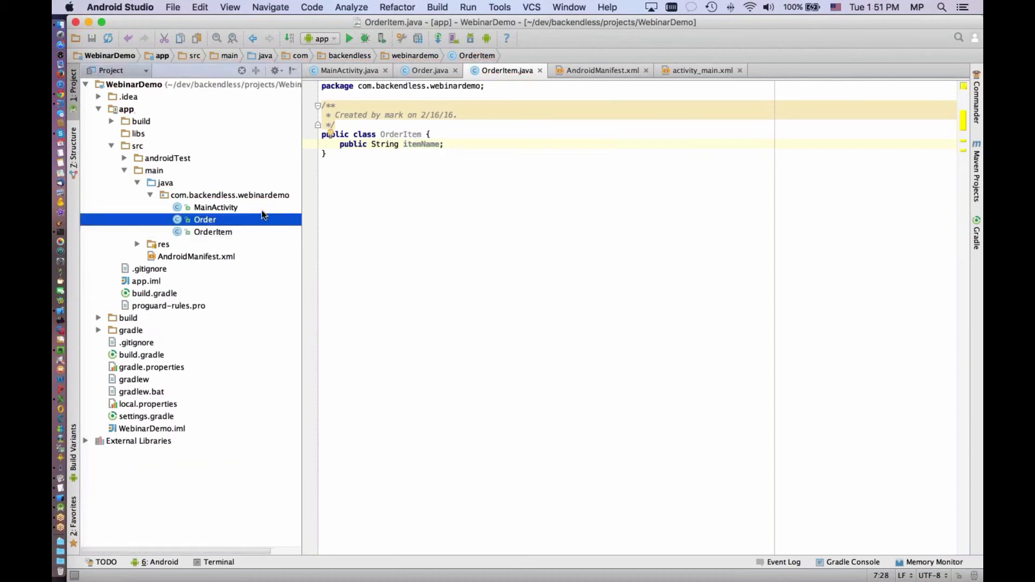
click(474, 148)
key(Return)
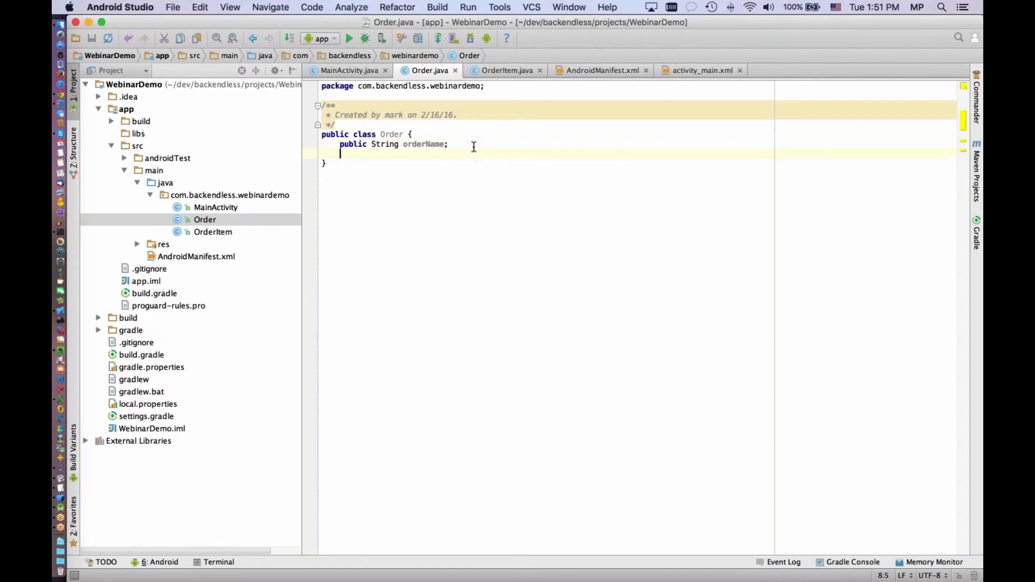
text(publ)
text(Arra)
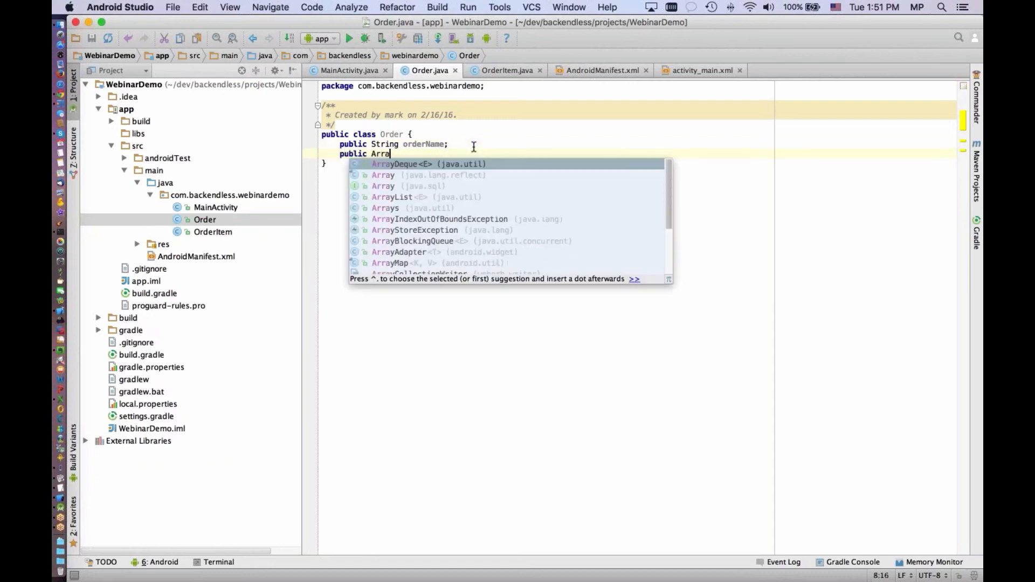
text(yList)
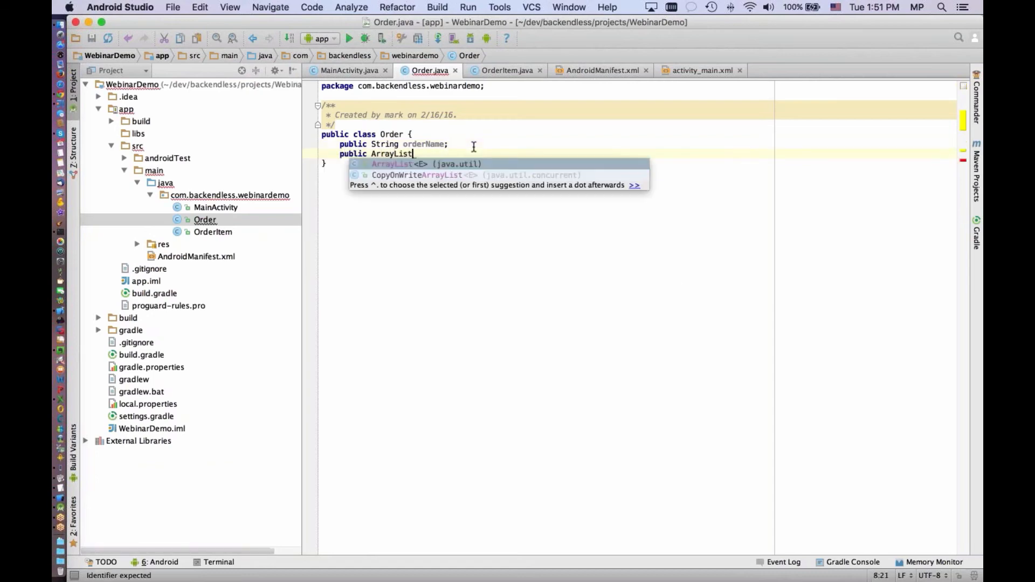
text(<orde)
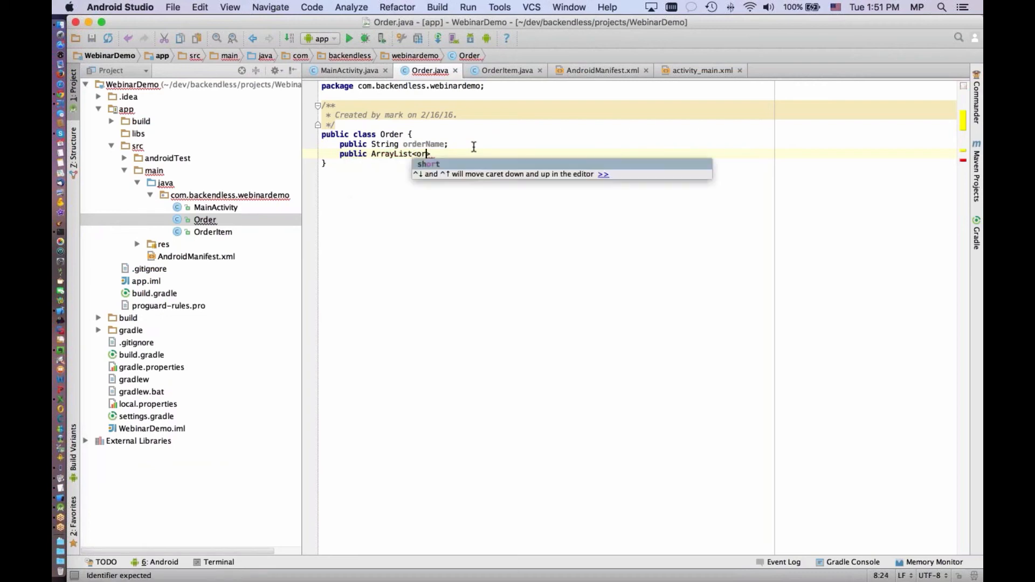
key(BackSpace)
key(BackSpace)
key(BackSpace)
key(BackSpace)
text(Order)
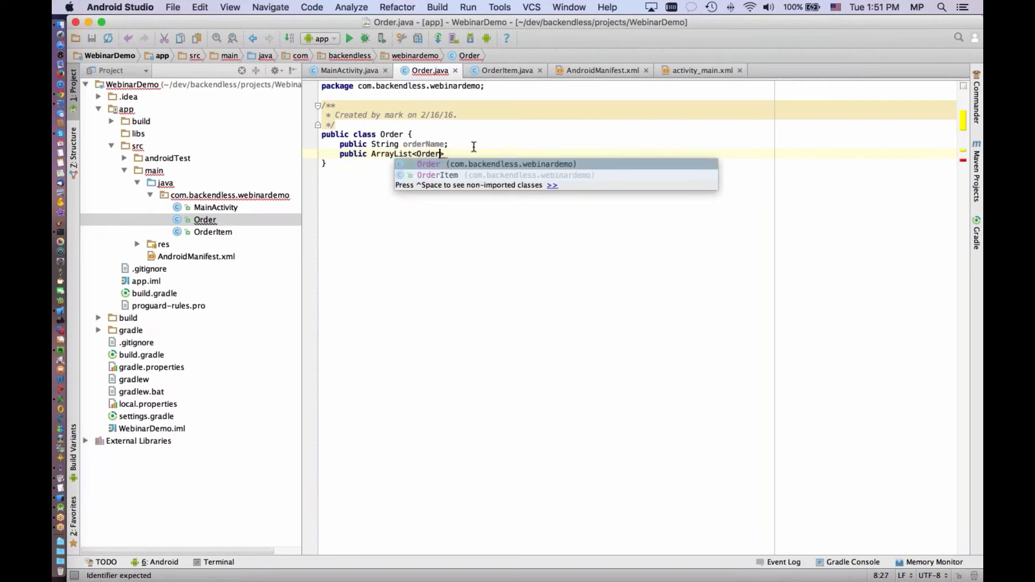
key(Down)
key(Return)
text(> items;)
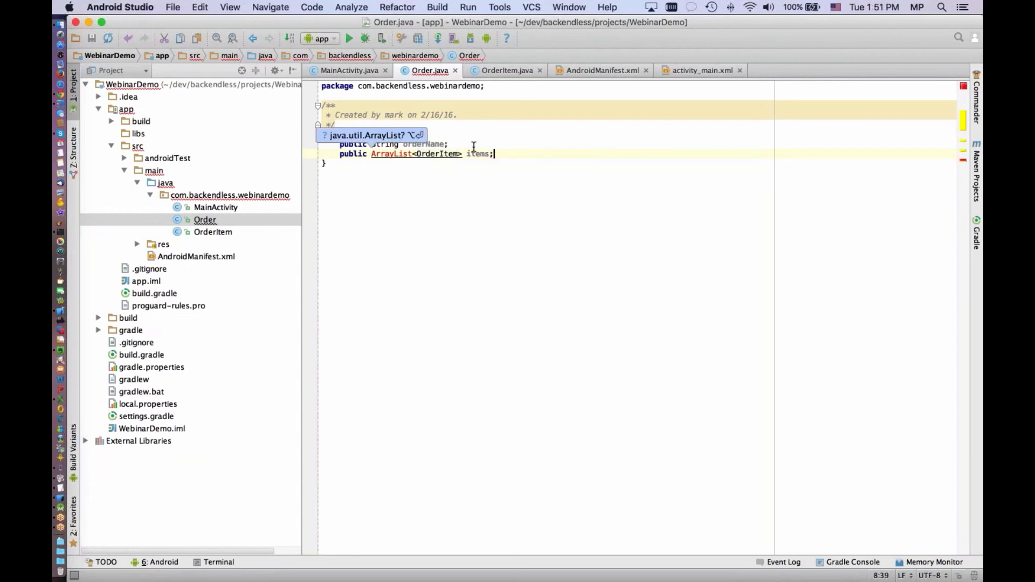
key(alt+Return)
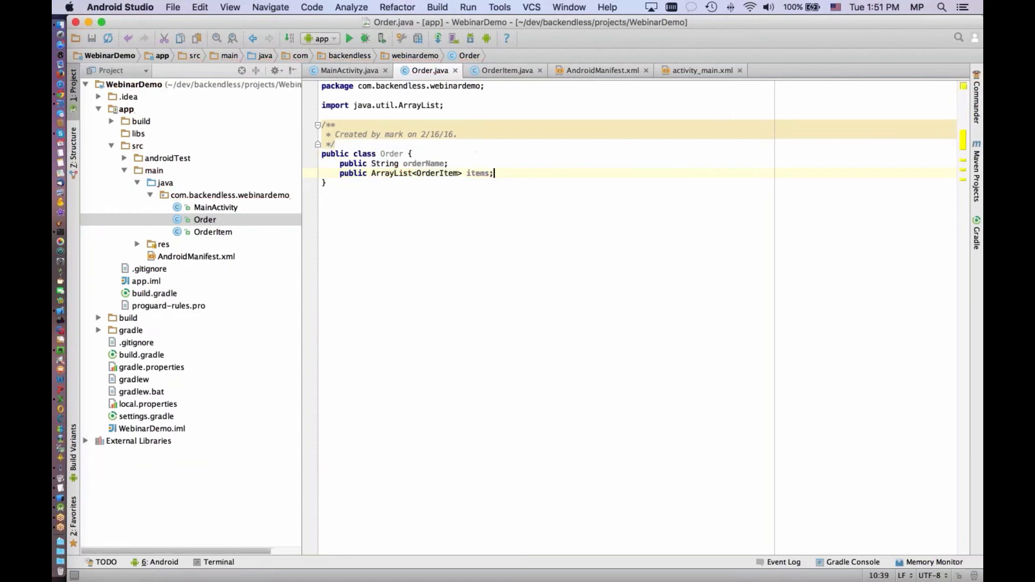
In MainActivity's onCreate method, instantiate an OrderItem named item1 below the Backendless.initApp call
double_click(215, 207)
click(374, 202)
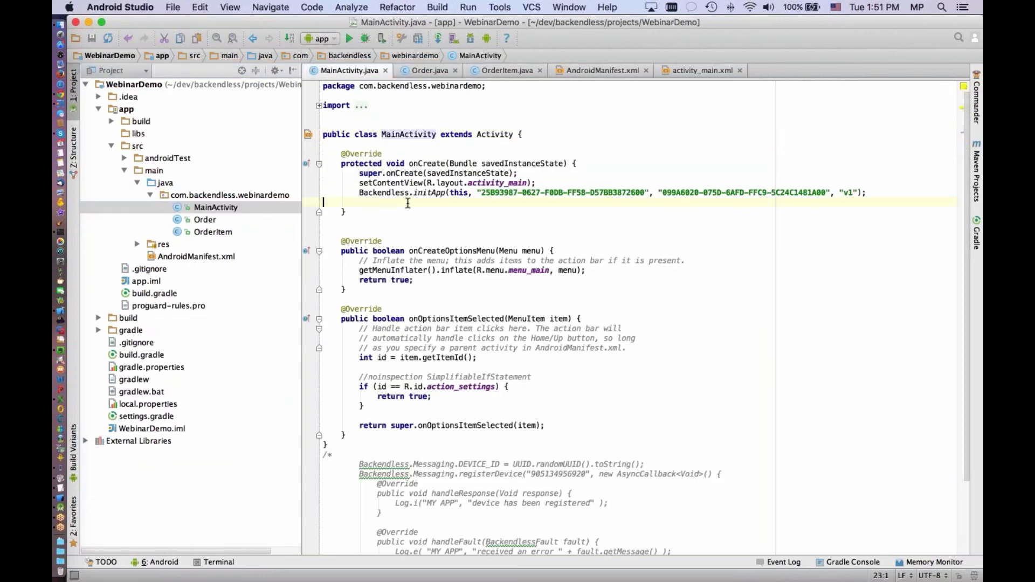
key(Return)
text(Ord)
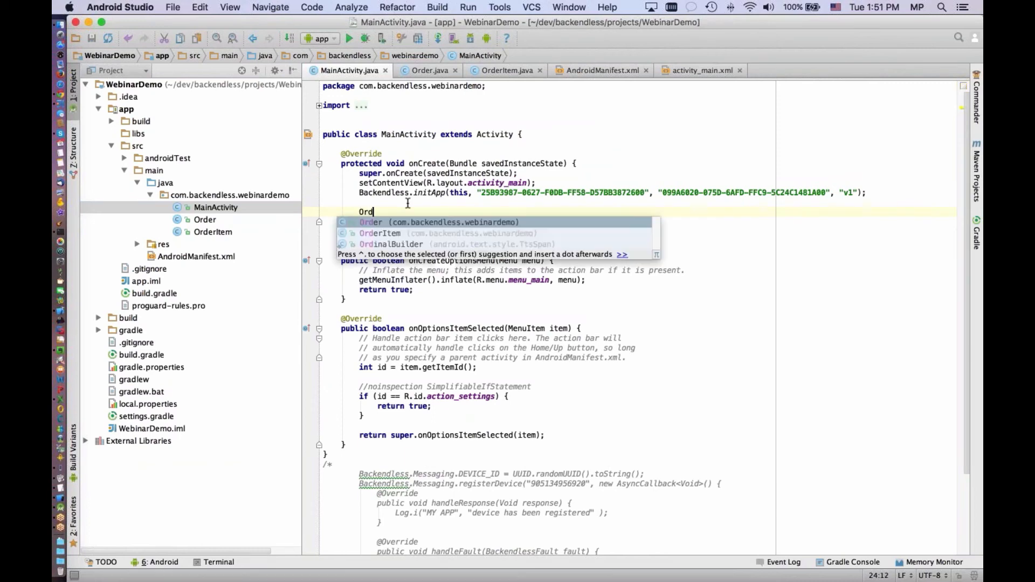
text(erItem it)
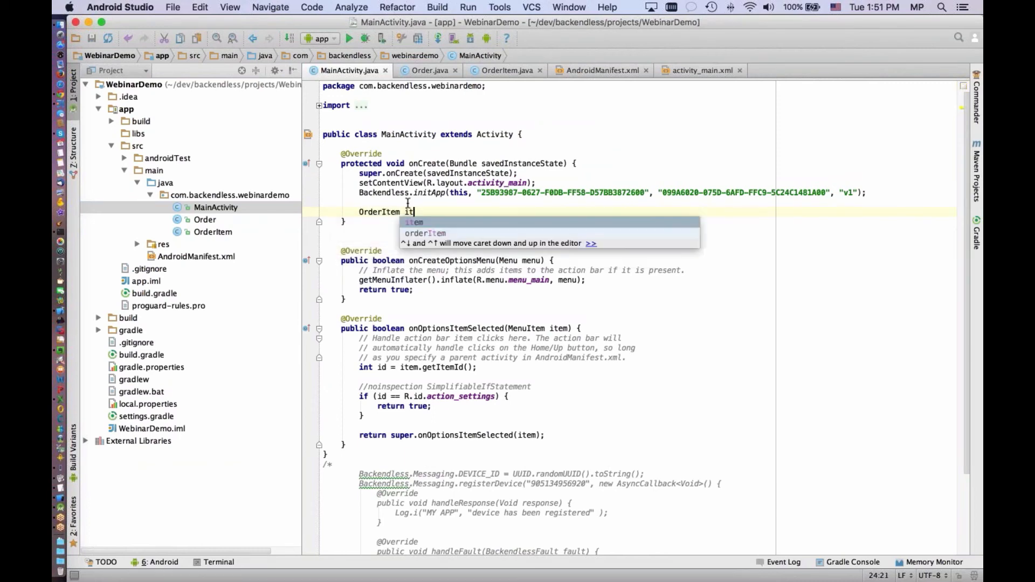
text(em1 = new Ord)
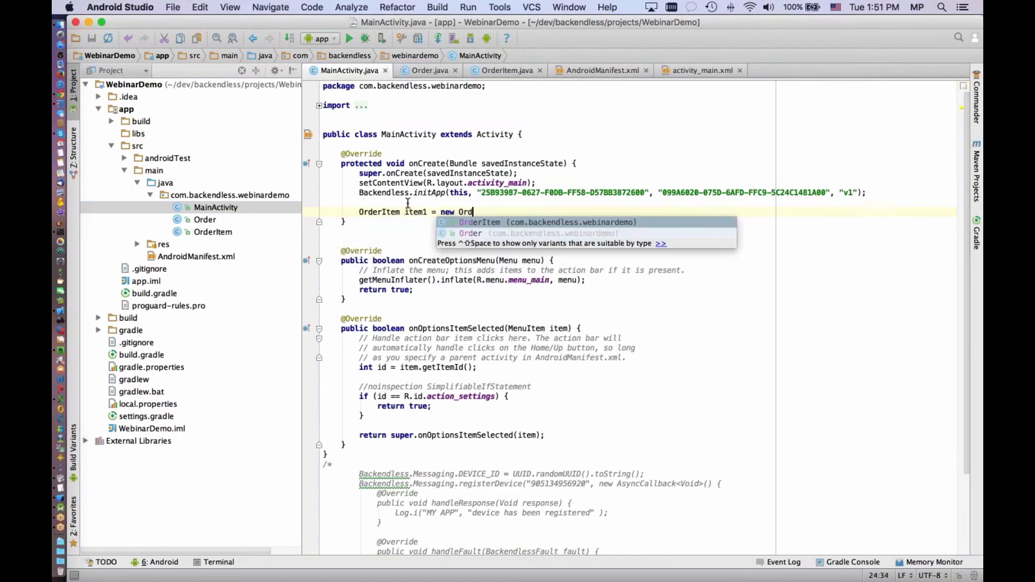
text(e)
key(Return)
text(;)
key(Return)
Assign "laptop" to the itemName field of item1
text(ite)
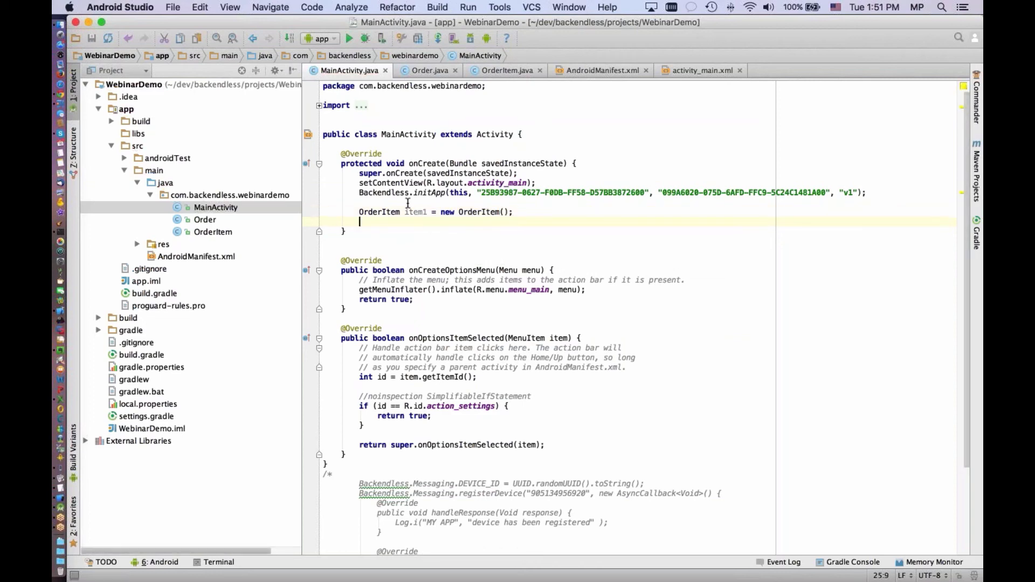
text(m1.)
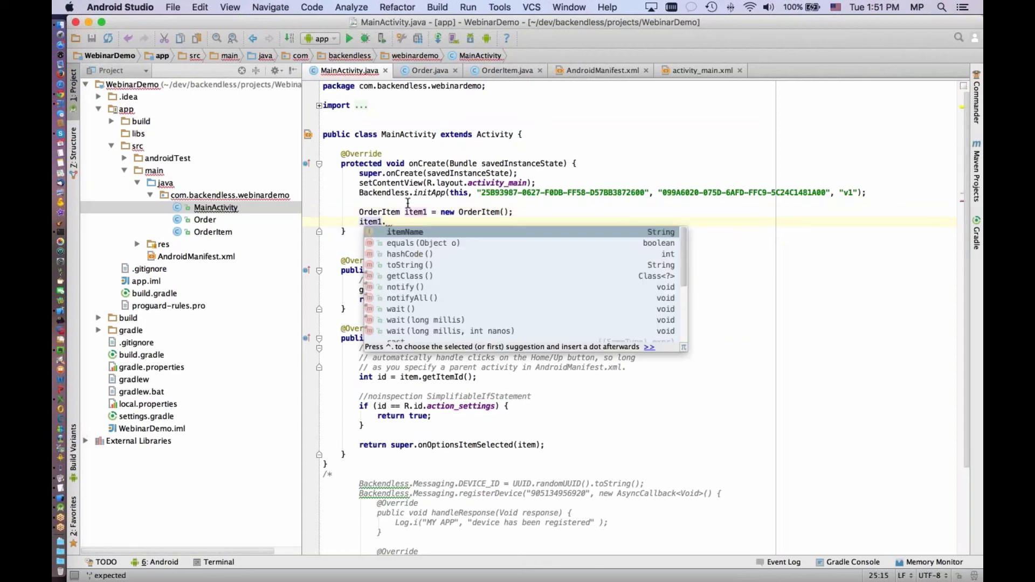
key(Return)
text(=)
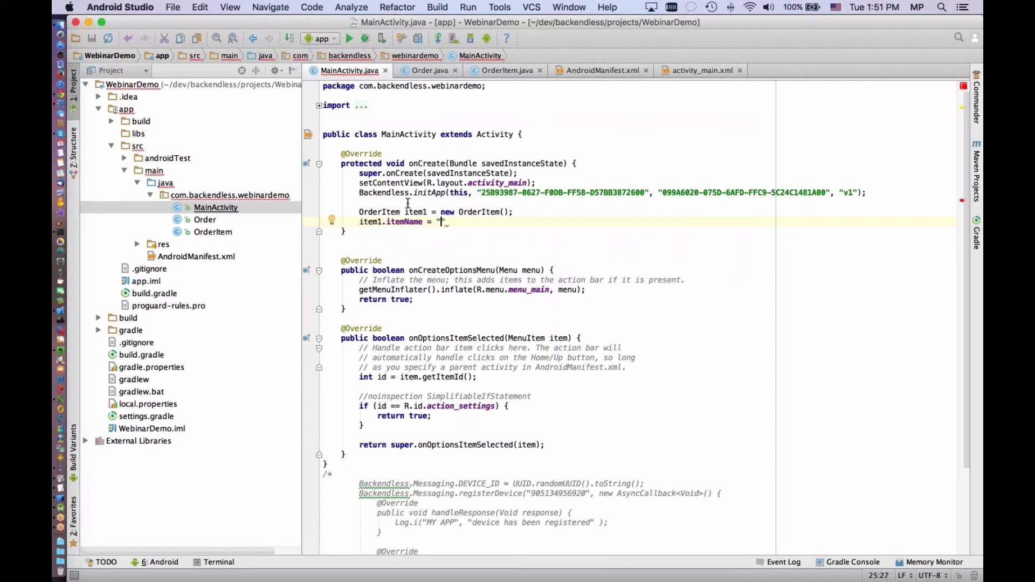
text("laptop";)
key(Return)
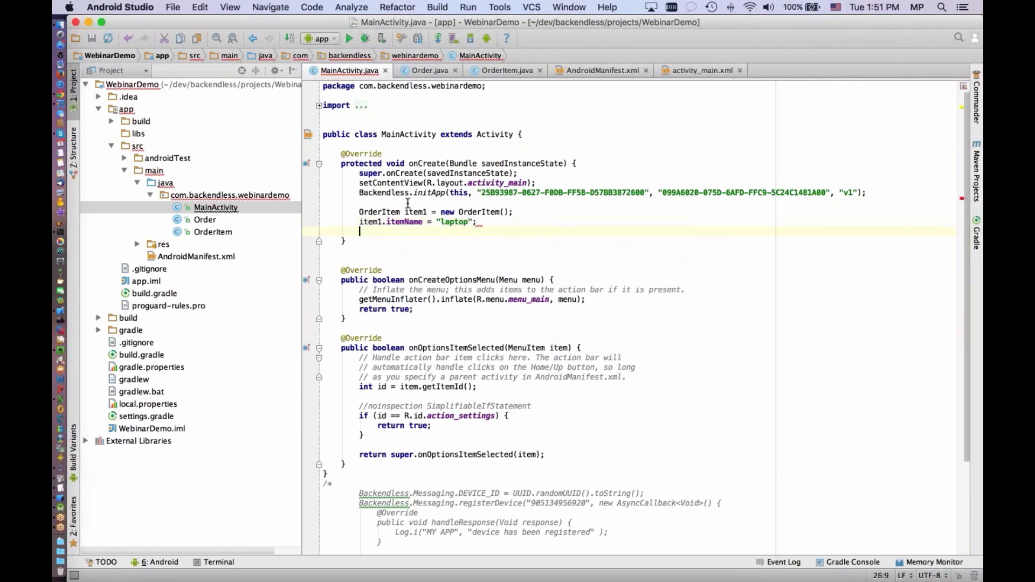
Instantiate a second OrderItem named item2 below the item1 code, separated by a blank line
key(Return)
text(OO)
key(BackSpace)
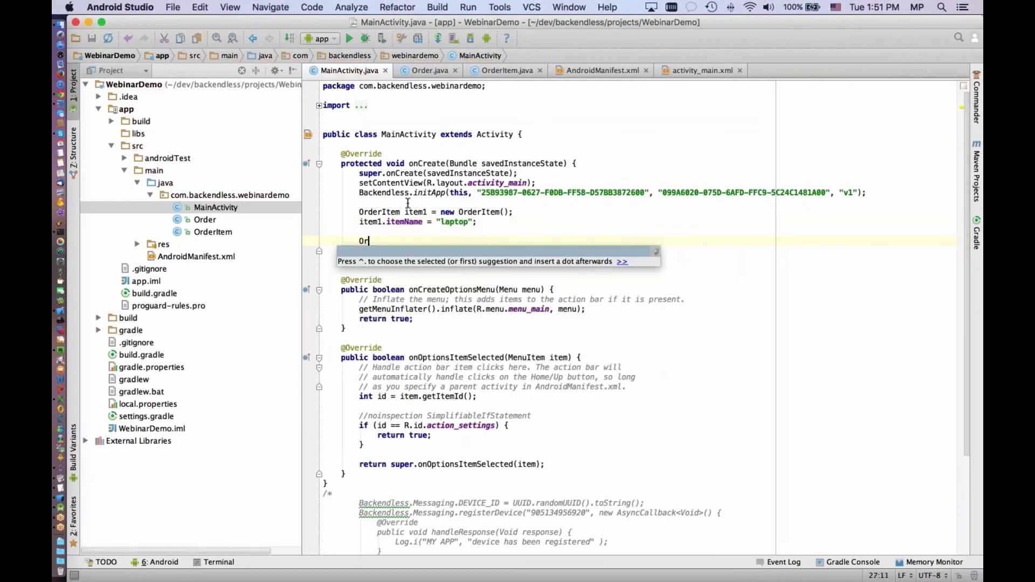
text(rderIt)
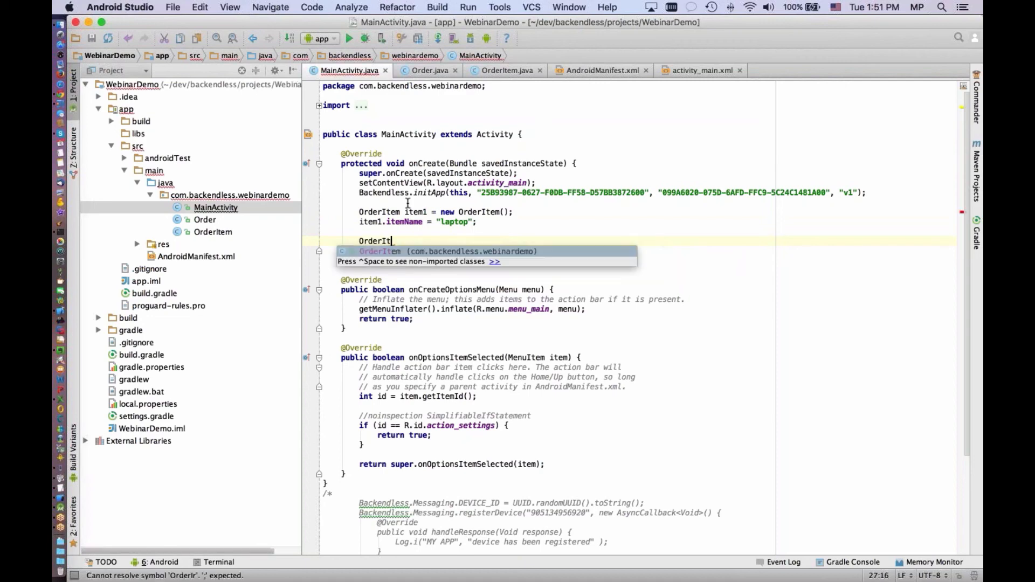
text(em item2 = new OrderItem())
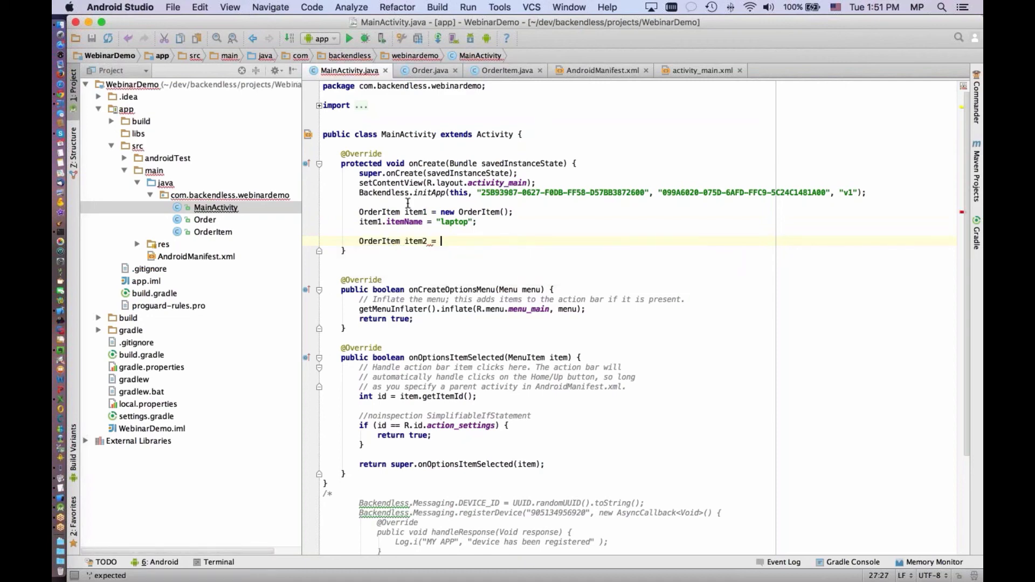
key(Return)
text(;)
key(Return)
Assign "tv" to the itemName field of item2
text(item2.)
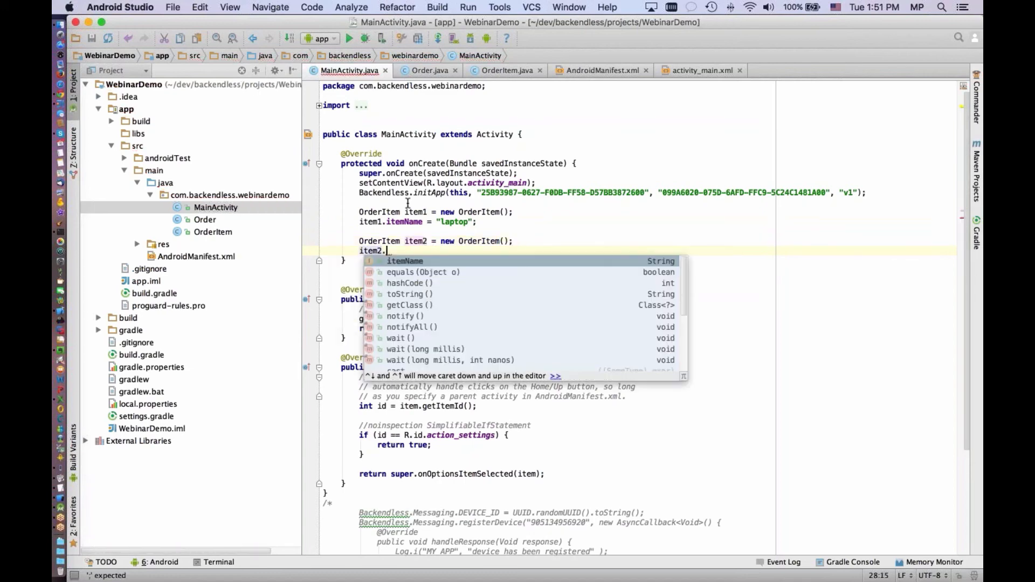
text(itemName = "tv)
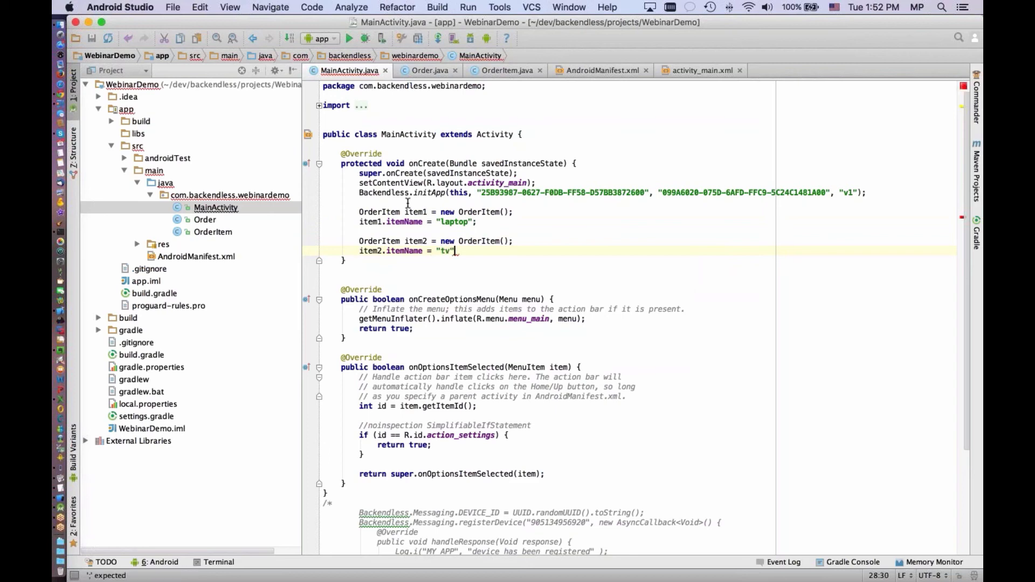
text(";)
key(Return)
key(Return)
Instantiate an Order object named order below the item2 code
text(O)
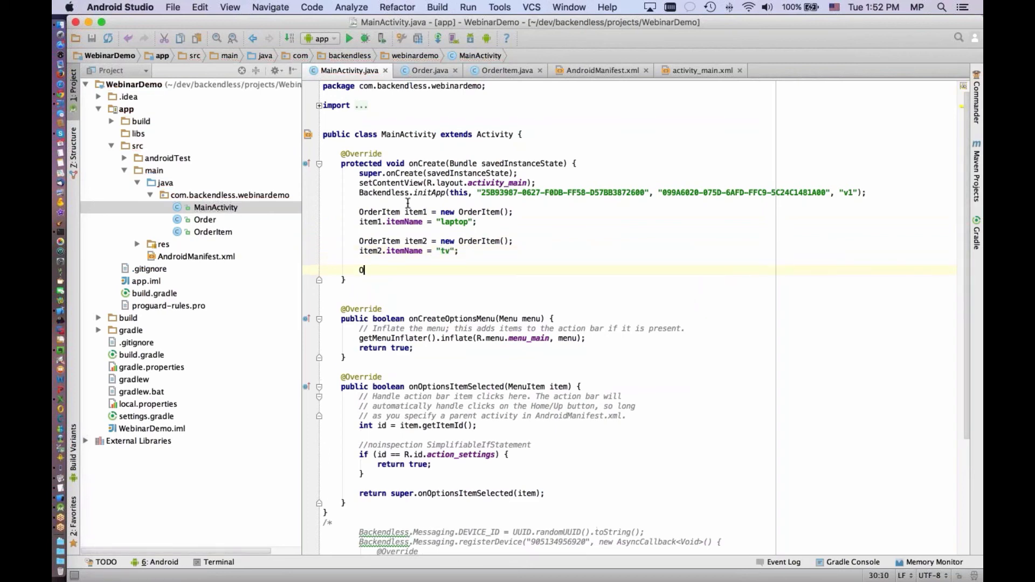
text(rder order = new Ord)
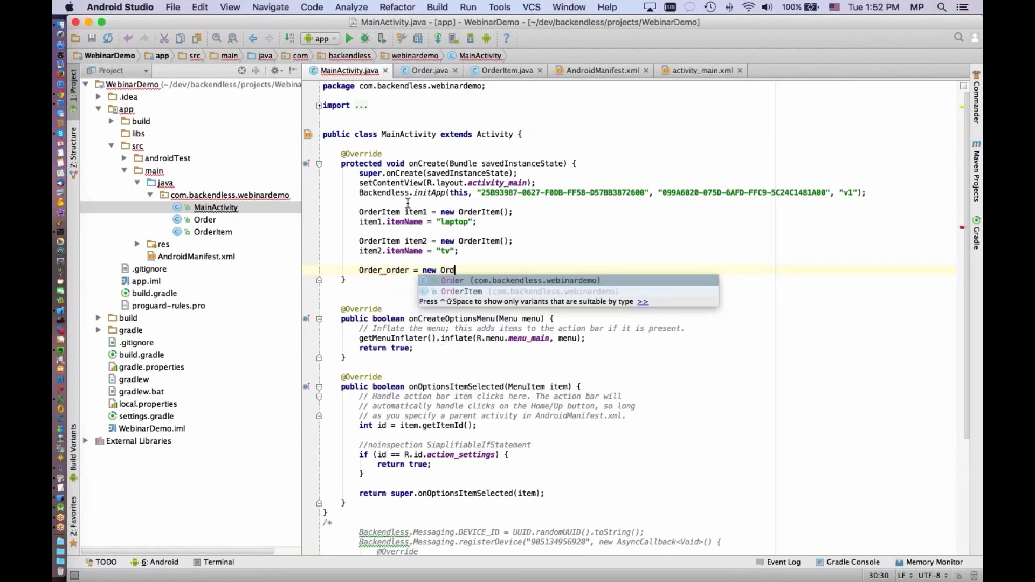
key(Return)
text(;)
key(Return)
Initialize order.items with a new empty ArrayList<>() below the order declaration
text(order.)
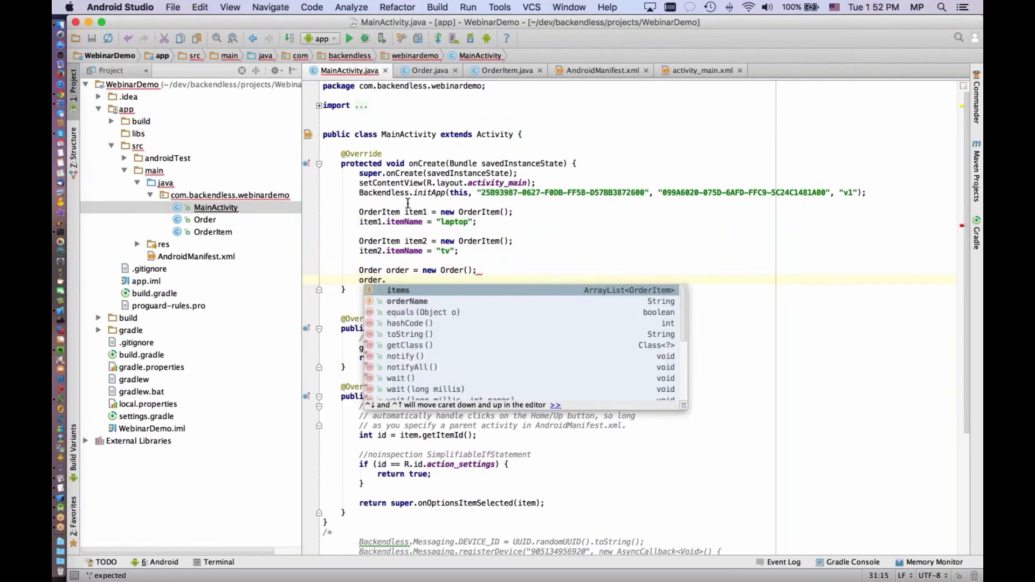
key(Return)
text(= )
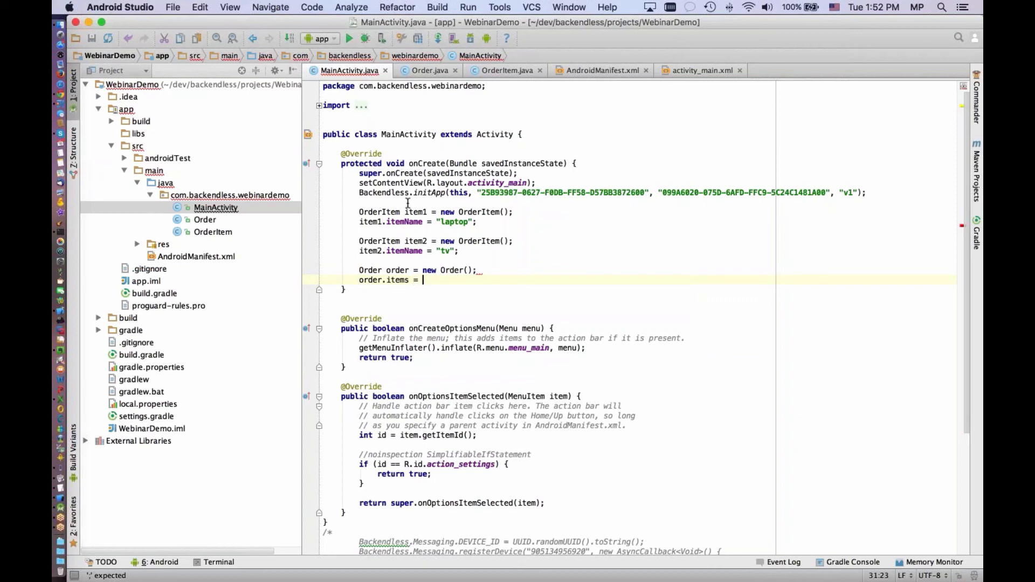
text(new Arr)
key(Return)
key(Right)
text(;)
key(Return)
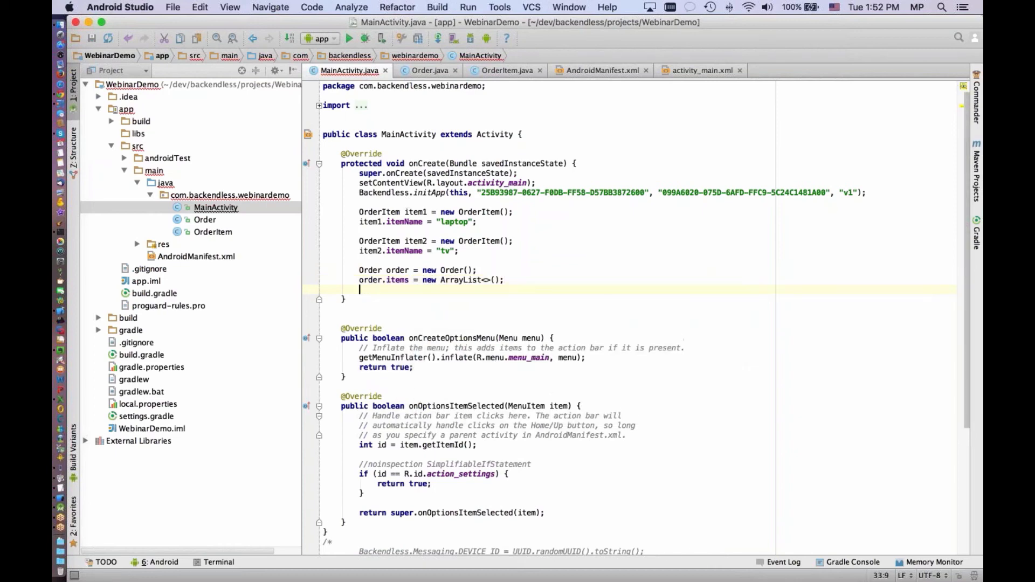
Add item1 to order.items below the ArrayList initialization
text(or)
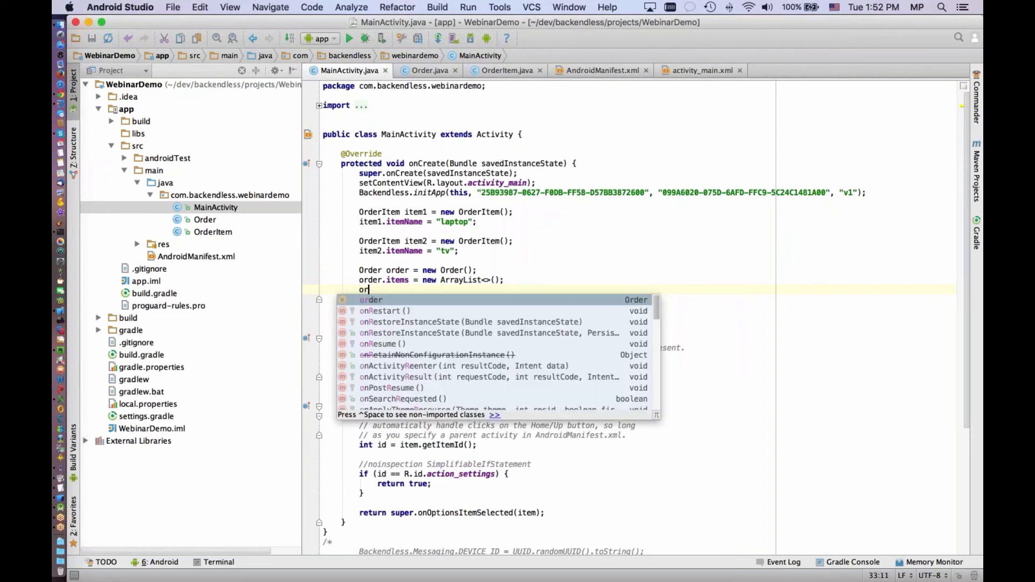
text(der.items.)
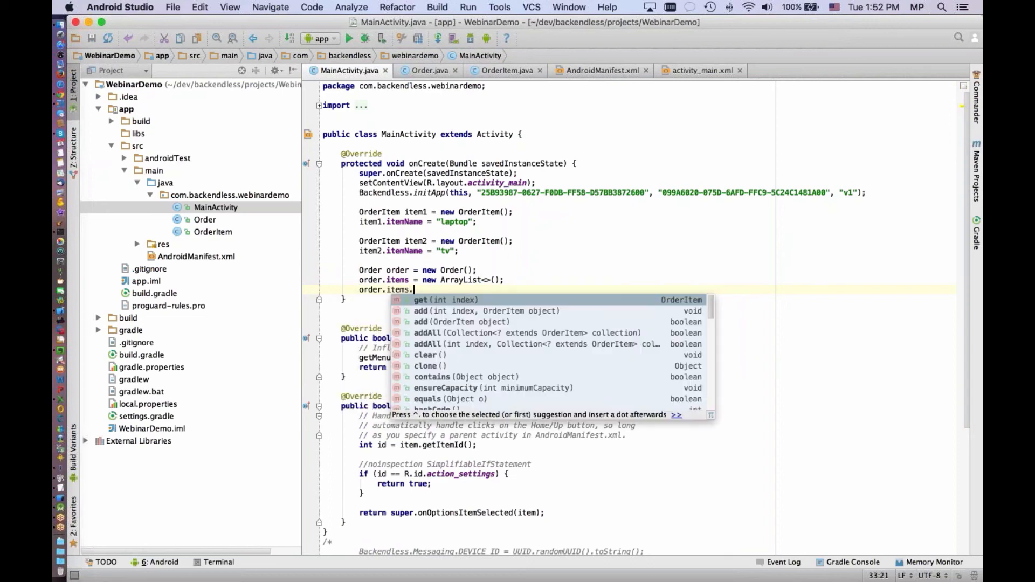
text(a)
key(Return)
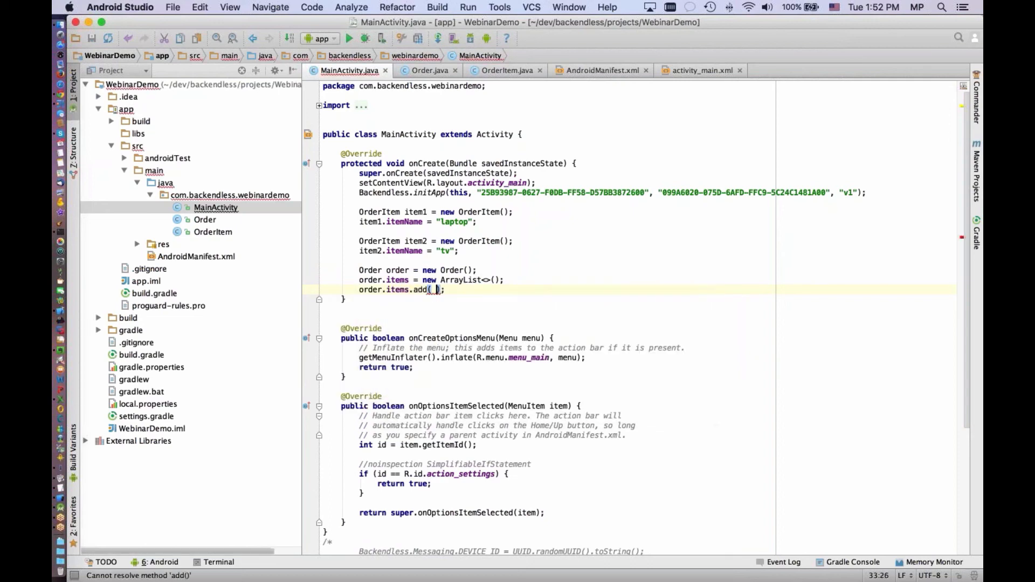
text(ite)
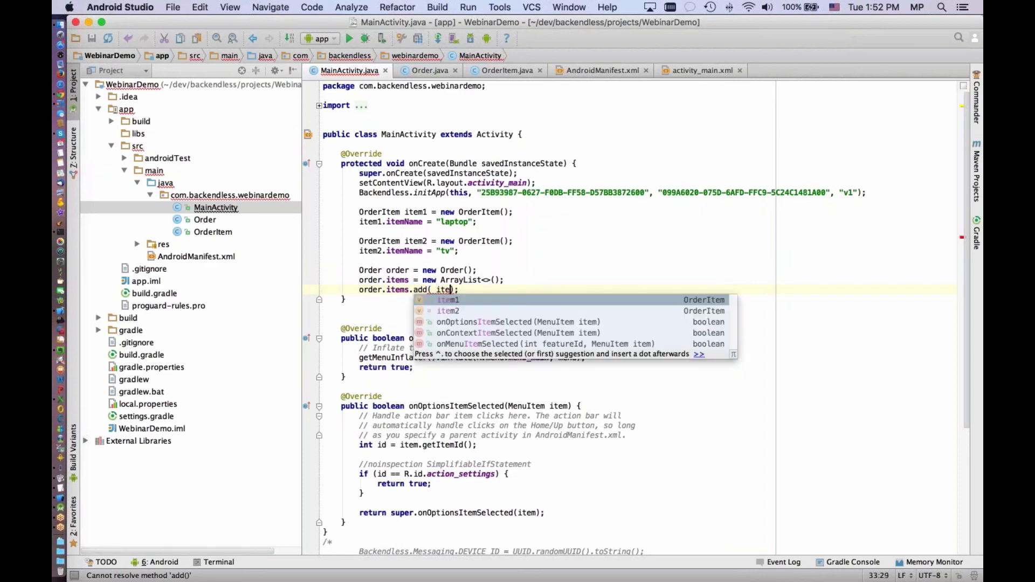
key(Return)
key(End)
Add item2 to order.items on the line below the item1 call
key(Return)
text(or)
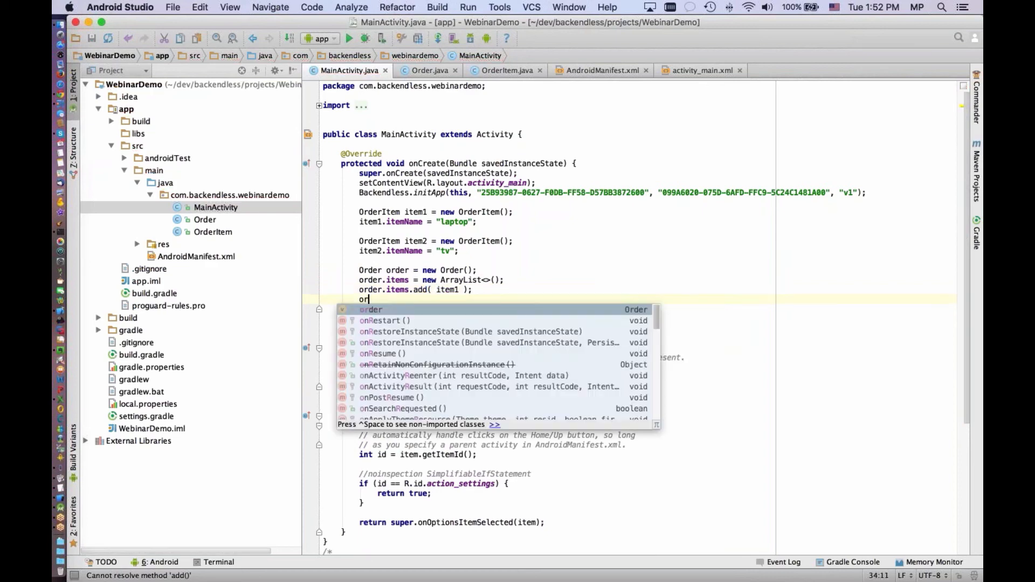
text(der.items.a)
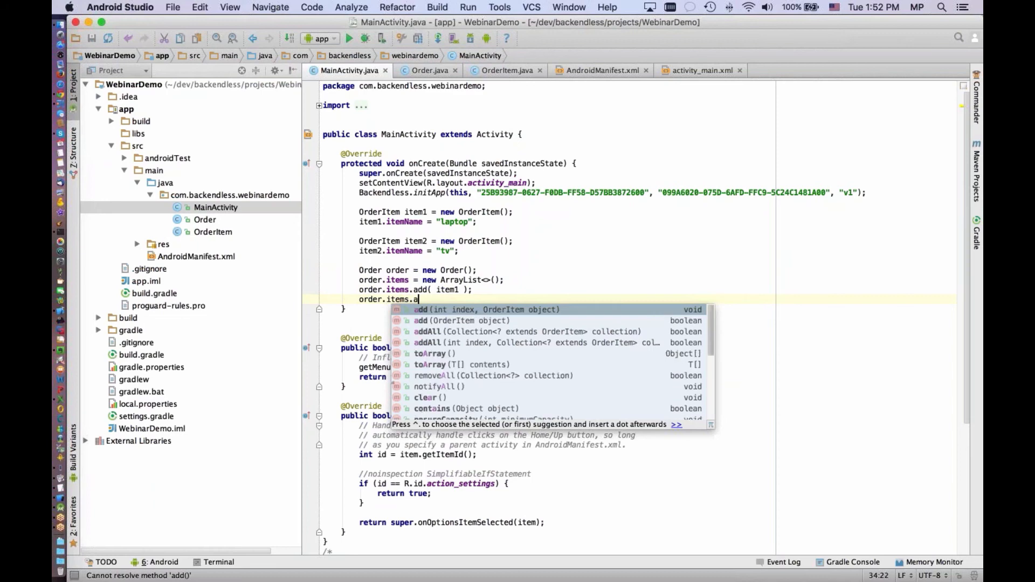
key(Return)
text(it);)
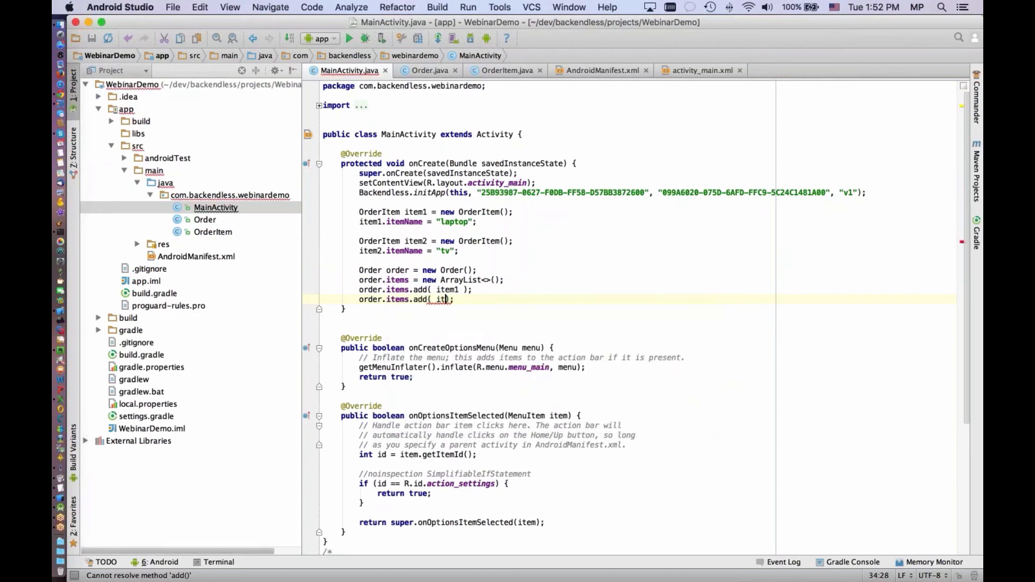
key(Return)
key(BackSpace)
text(2)
key(End)
Below a blank line, save the order with Backendless.Data.of( Order.class ).save( order );
key(Return)
key(Return)
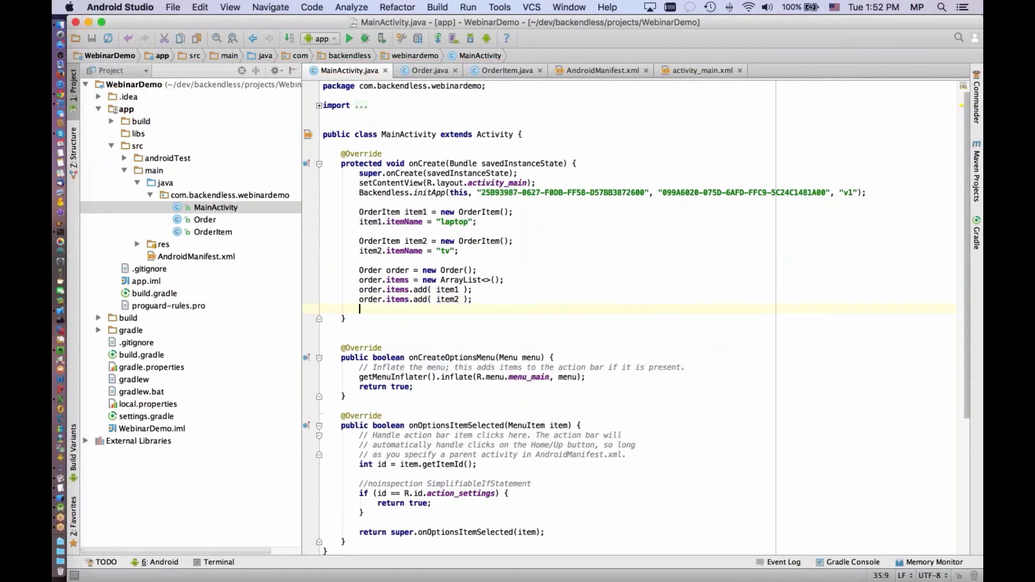
text(Backendless.)
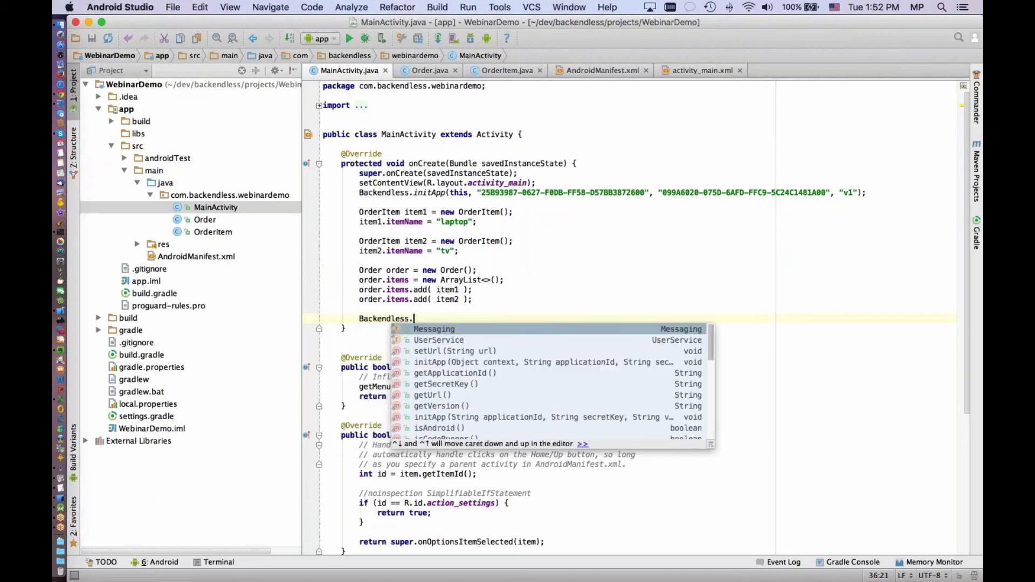
text(Data.of)
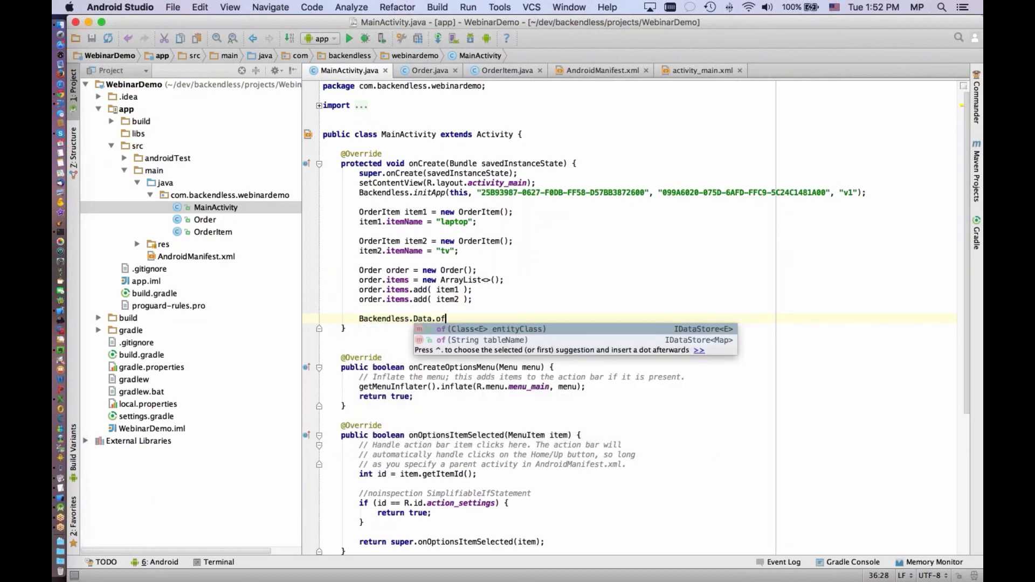
key(Return)
text(Order.c)
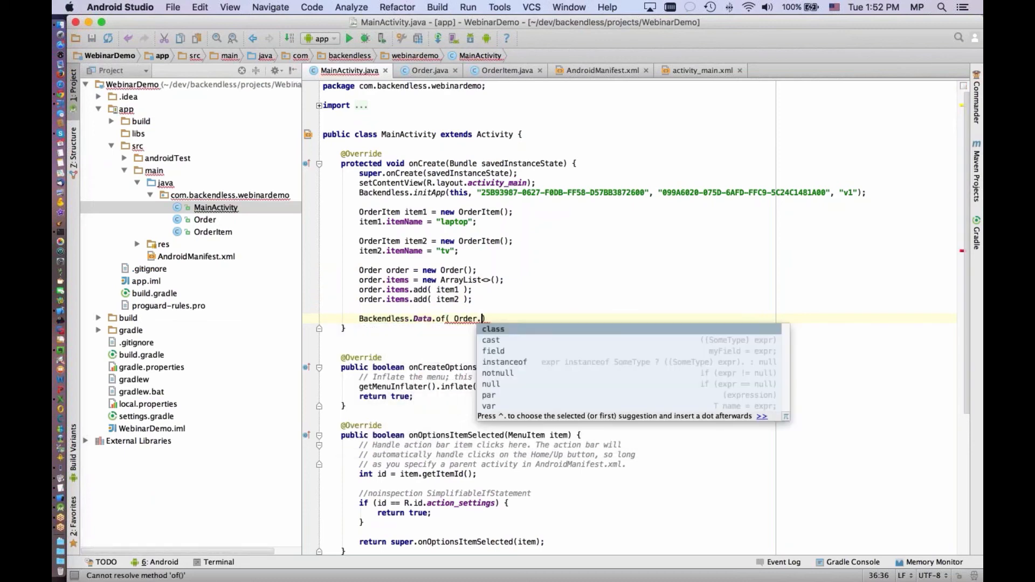
key(Right)
key(BackSpace)
key(BackSpace)
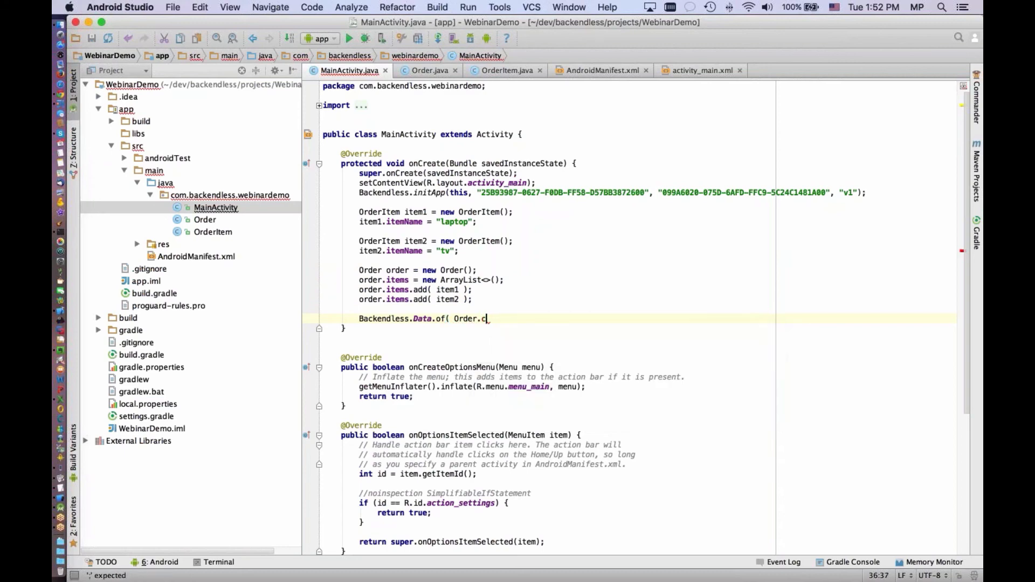
text(class ).save( order );)
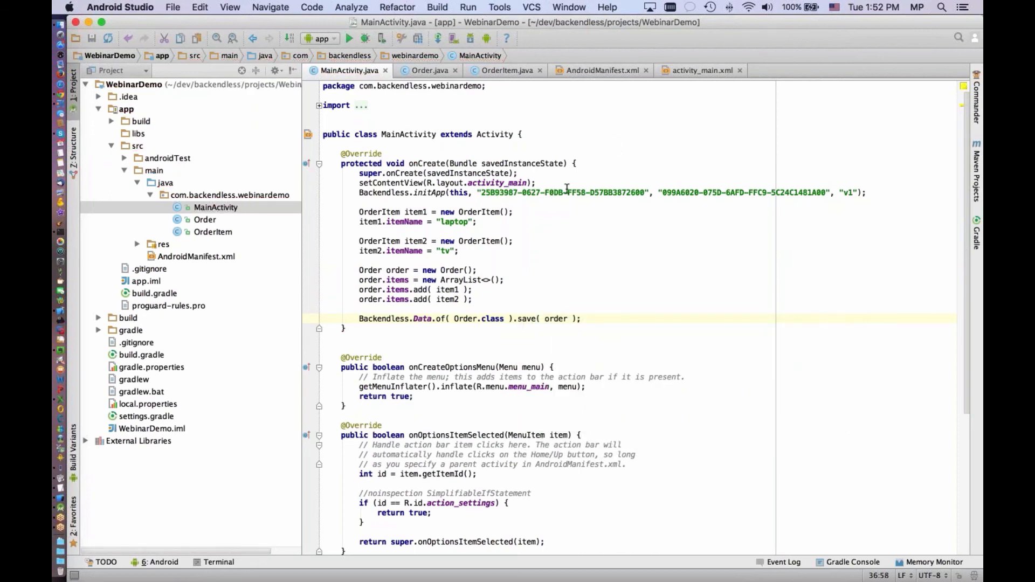
Compare the Application ID and Android secret key in the Backendless console's app settings in Chrome with the initApp call in Android Studio
key(super+Tab)
click(92, 156)
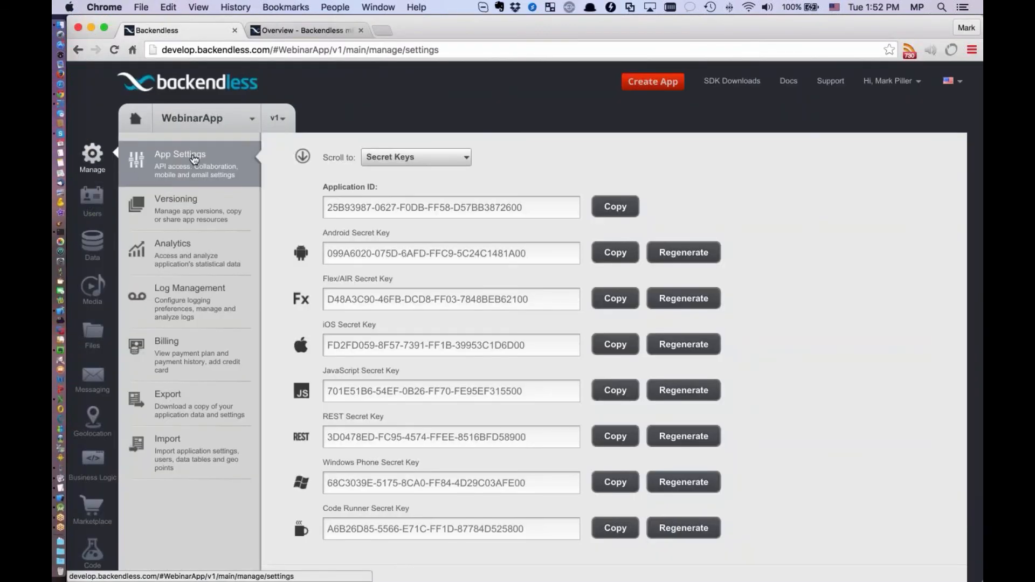
click(615, 207)
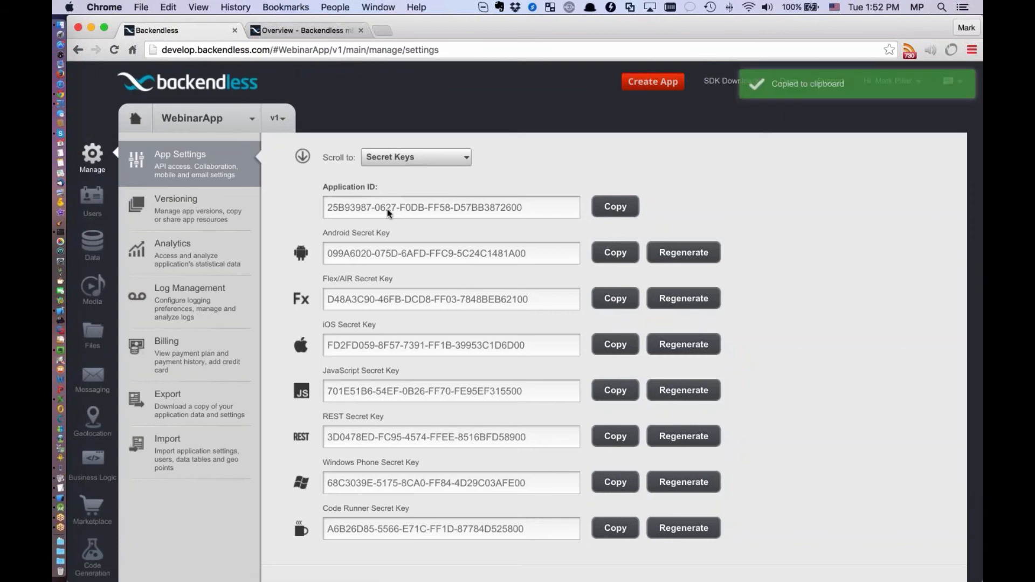
key(super+Tab)
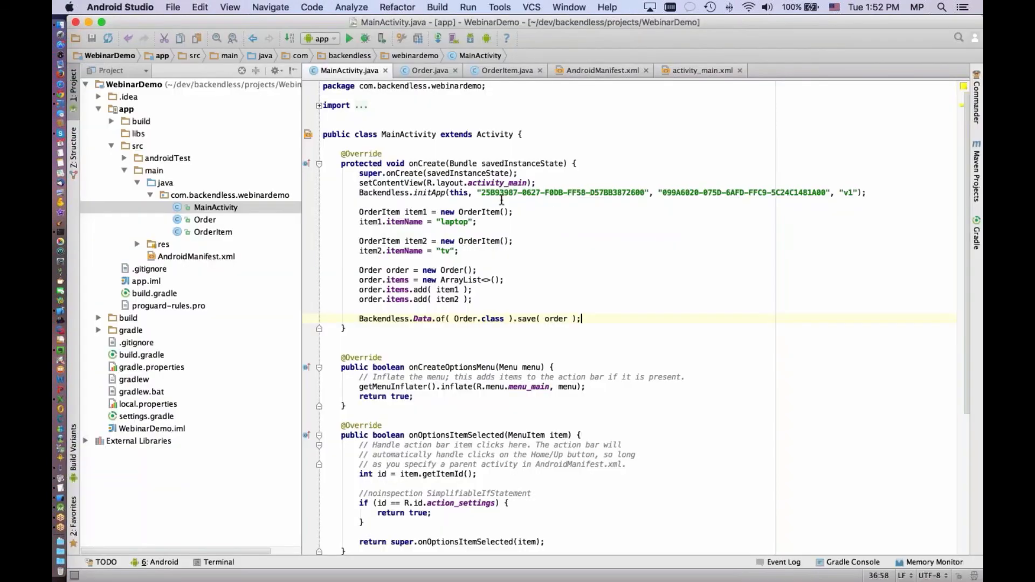
key(super+Tab)
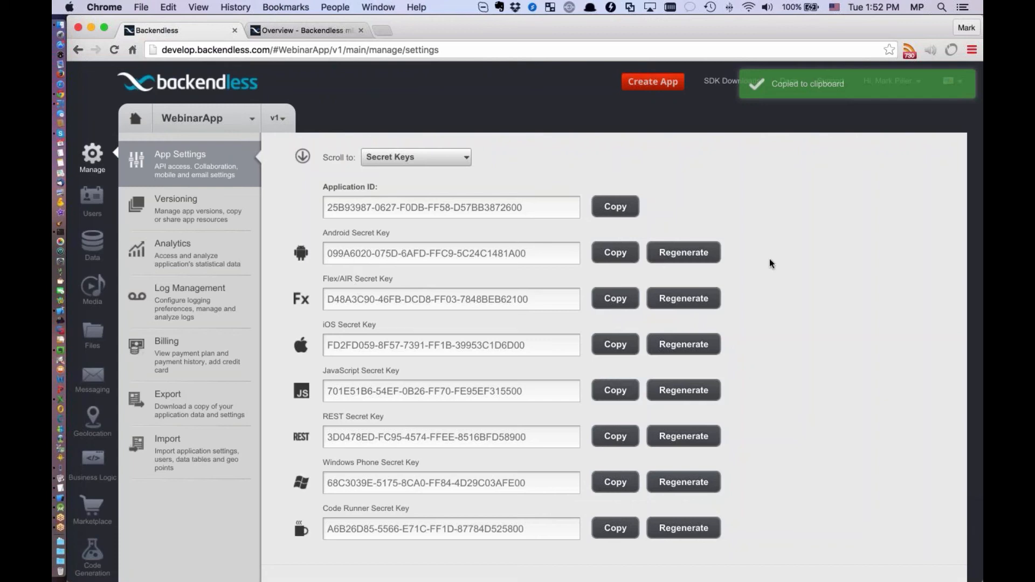
key(super+Tab)
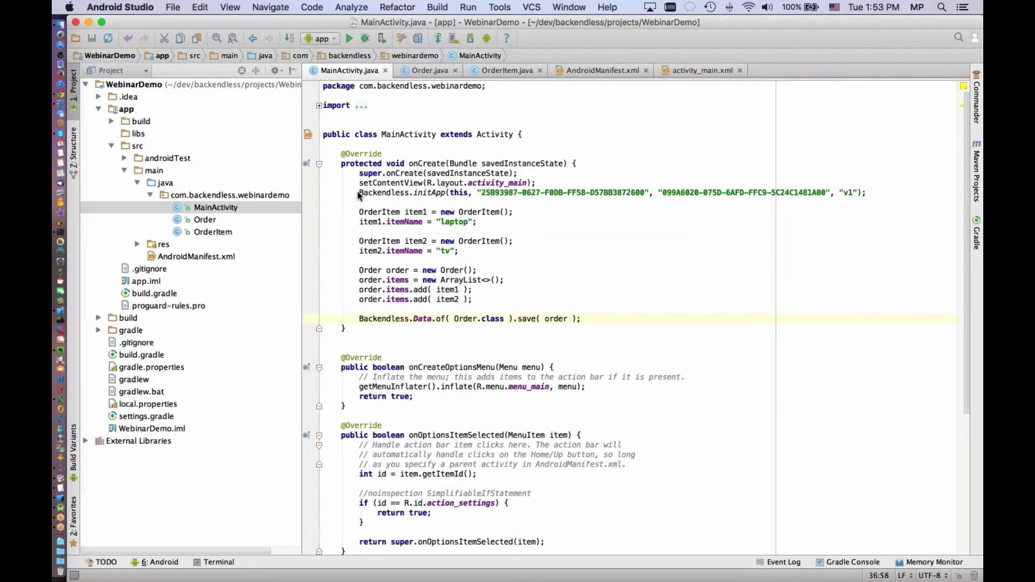
drag(358, 192, 864, 192)
click(866, 193)
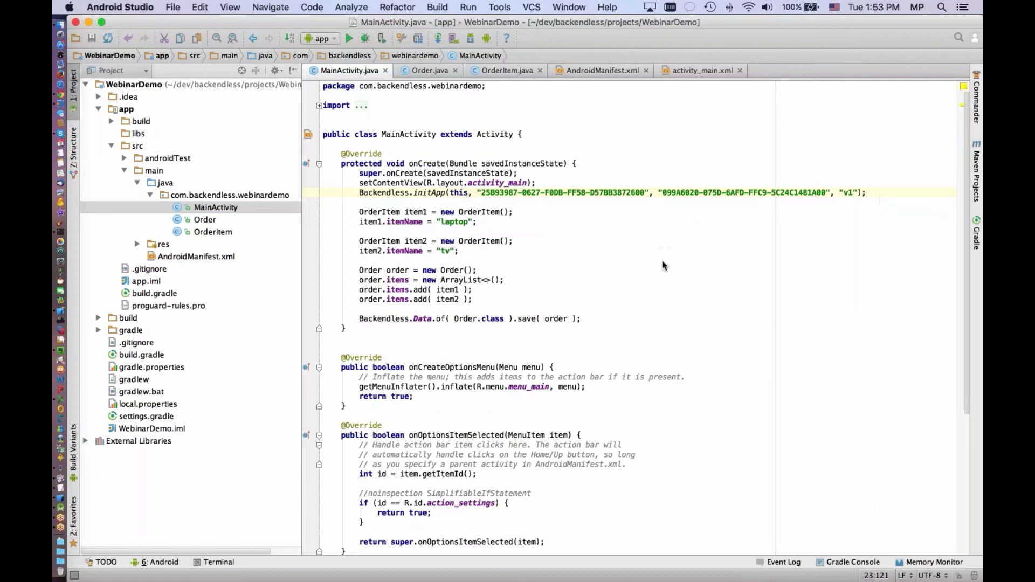
Run the app on the Nexus 6 API 21 x86 emulator and unlock the emulated phone's screen
click(349, 40)
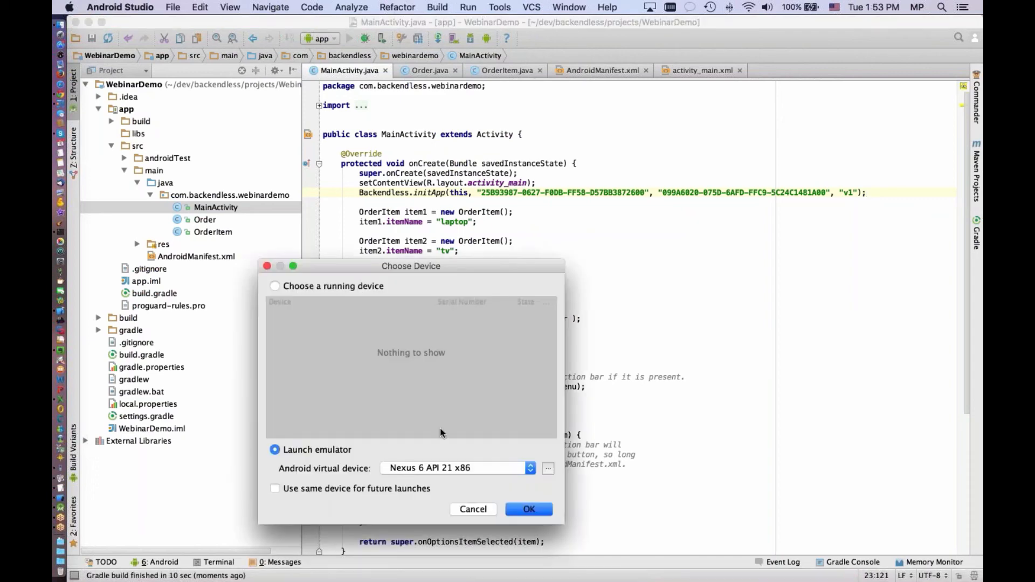
click(550, 510)
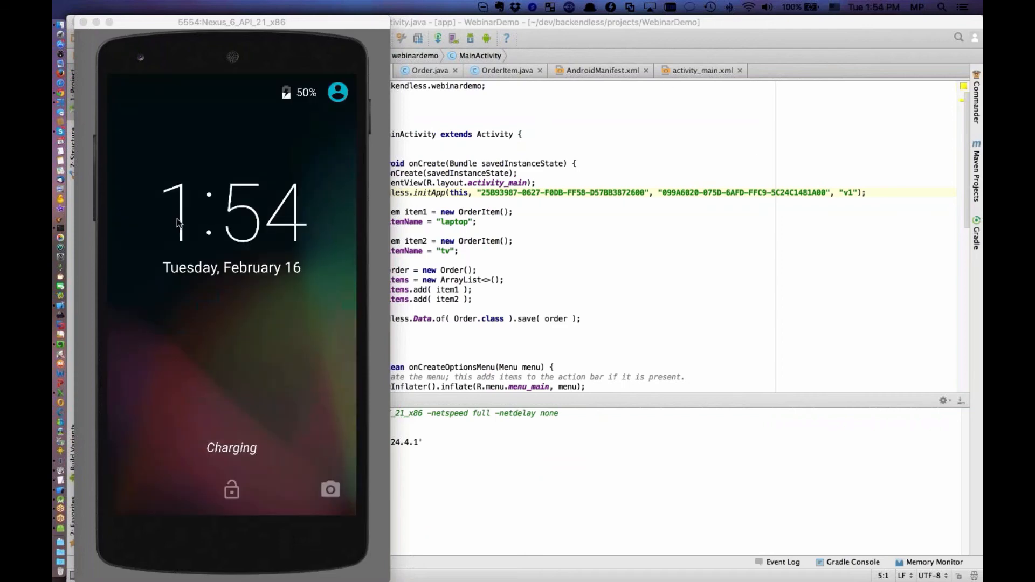
click(231, 491)
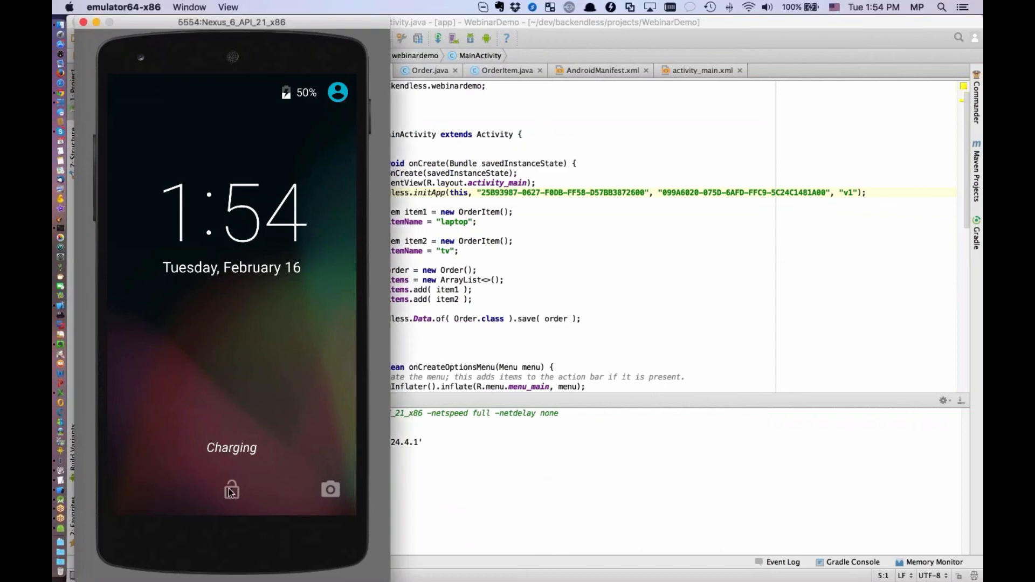
drag(232, 491, 231, 182)
click(594, 66)
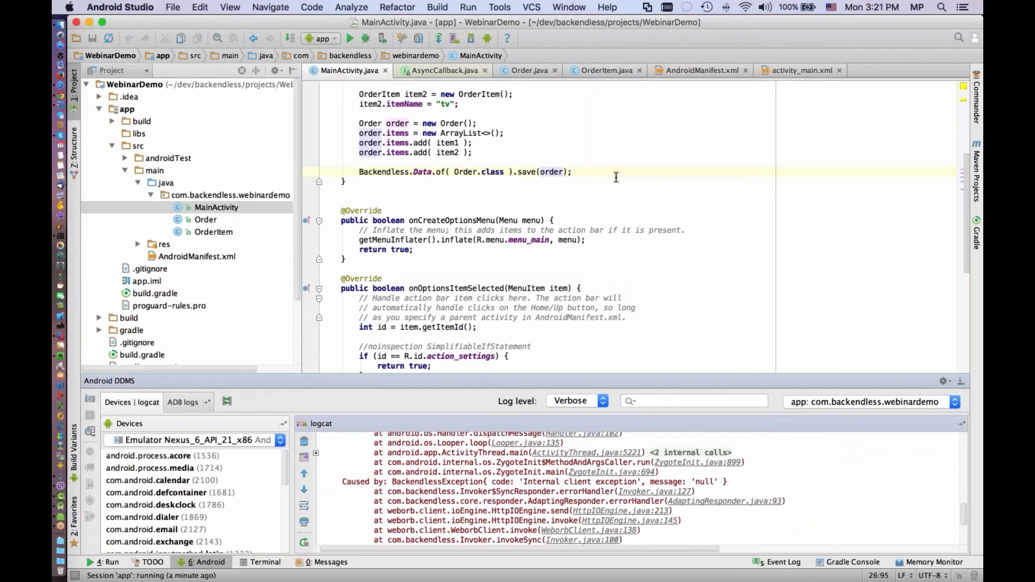
Paste the copied AsyncCallback<Order> with its "order saved" and error logging as the second argument of the save call
scroll(555, 195, up, 1)
double_click(526, 201)
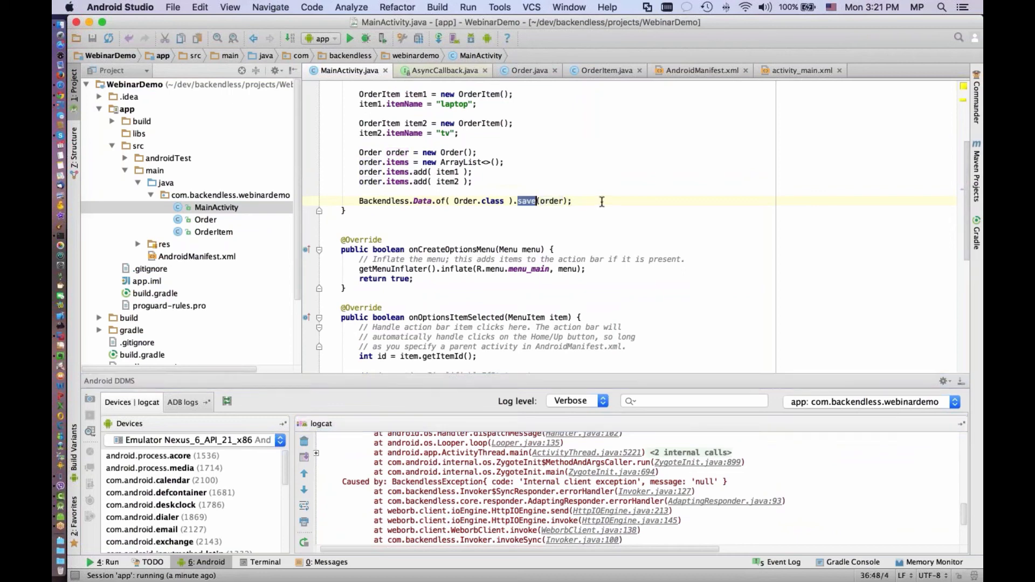
scroll(571, 216, up, 1)
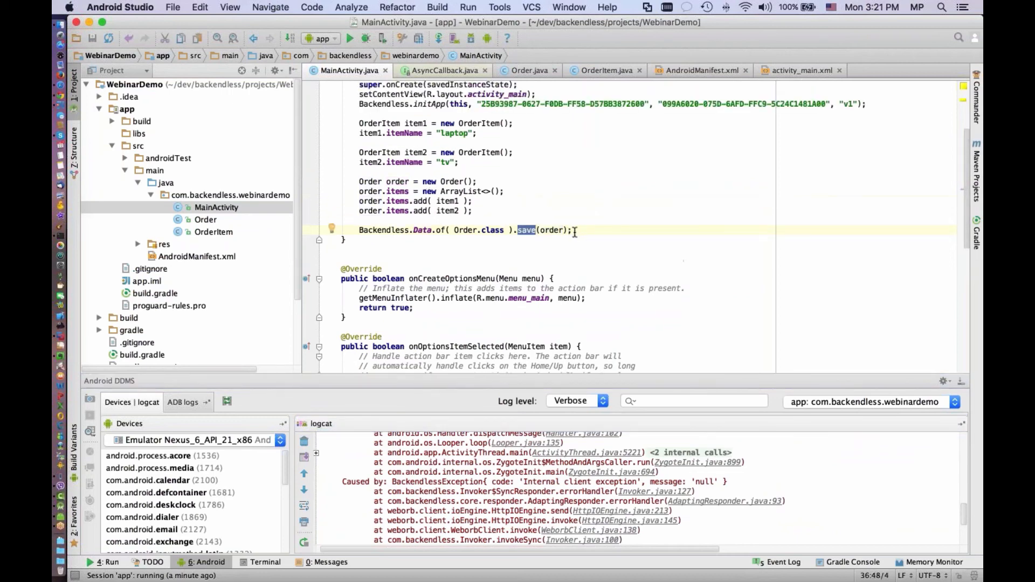
click(604, 231)
drag(344, 230, 588, 229)
click(601, 227)
key(Left)
key(Left)
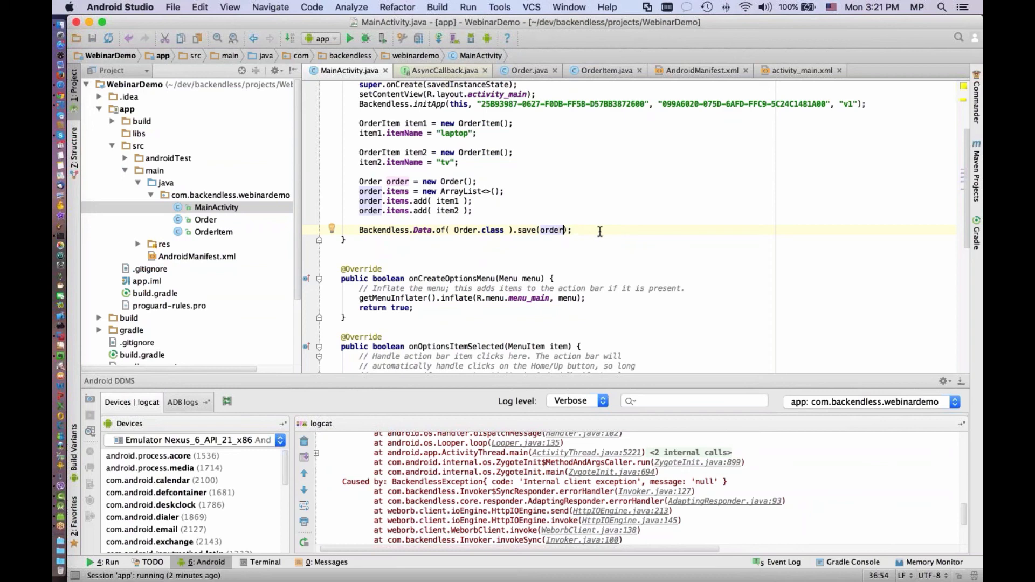
text(,)
key(super+v)
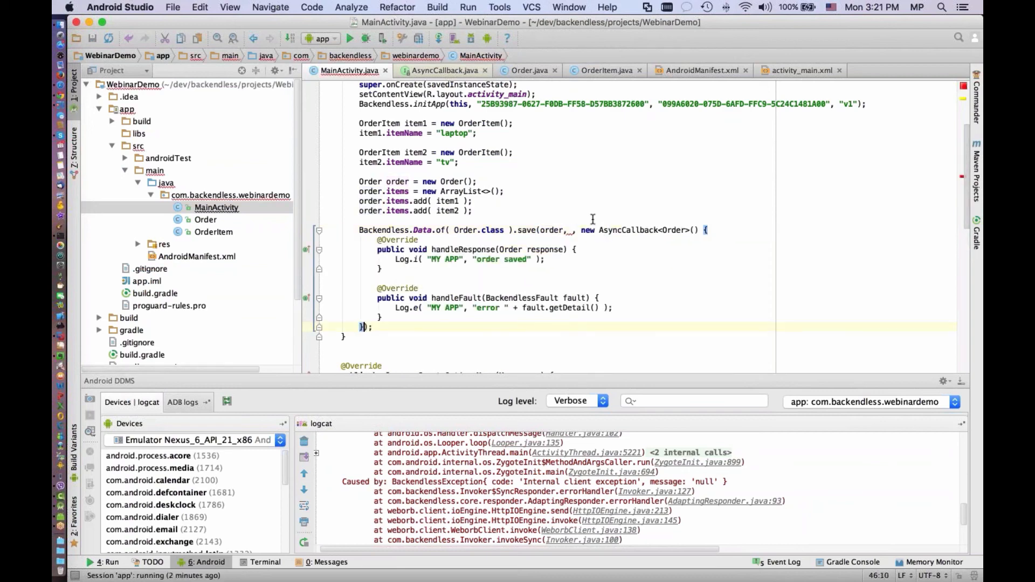
Remove the duplicate comma and spaces between order and the pasted AsyncCallback in the save call
click(581, 230)
key(BackSpace)
key(BackSpace)
key(BackSpace)
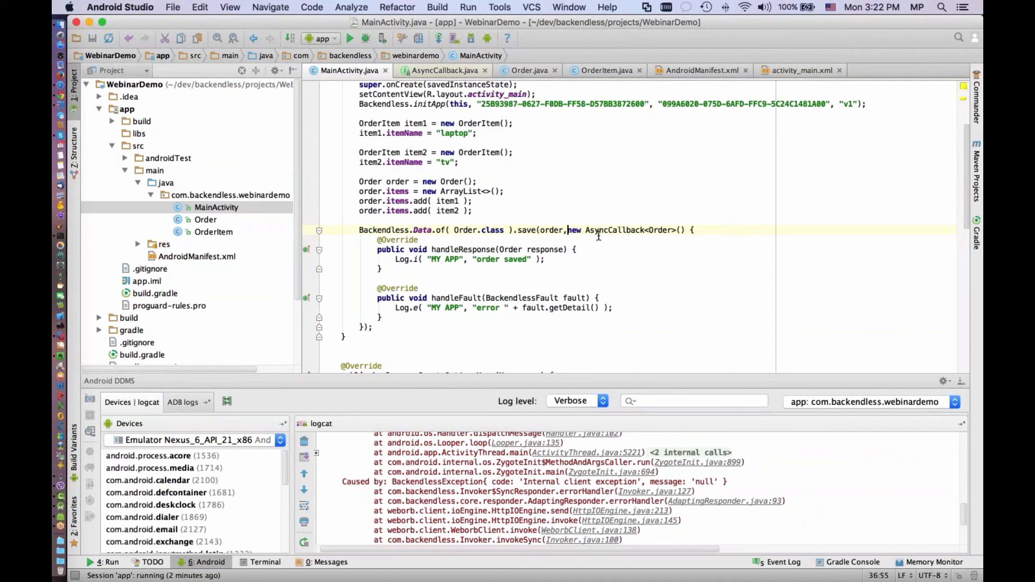
Delete the pasted callback and autocomplete an empty AsyncCallback<Order> as the second argument of save
shift+click(365, 327)
key(super+c)
key(BackSpace)
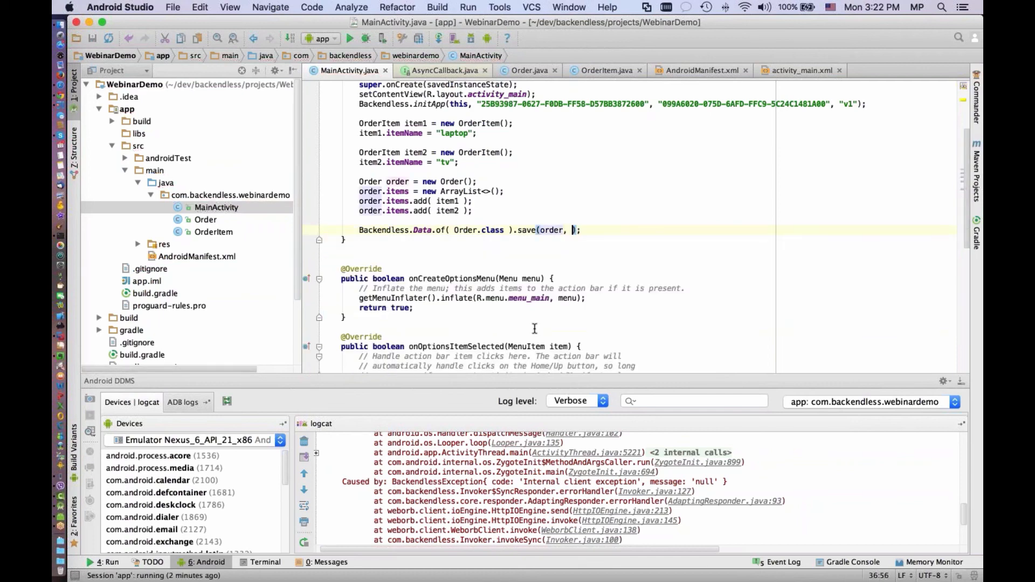
text(new A)
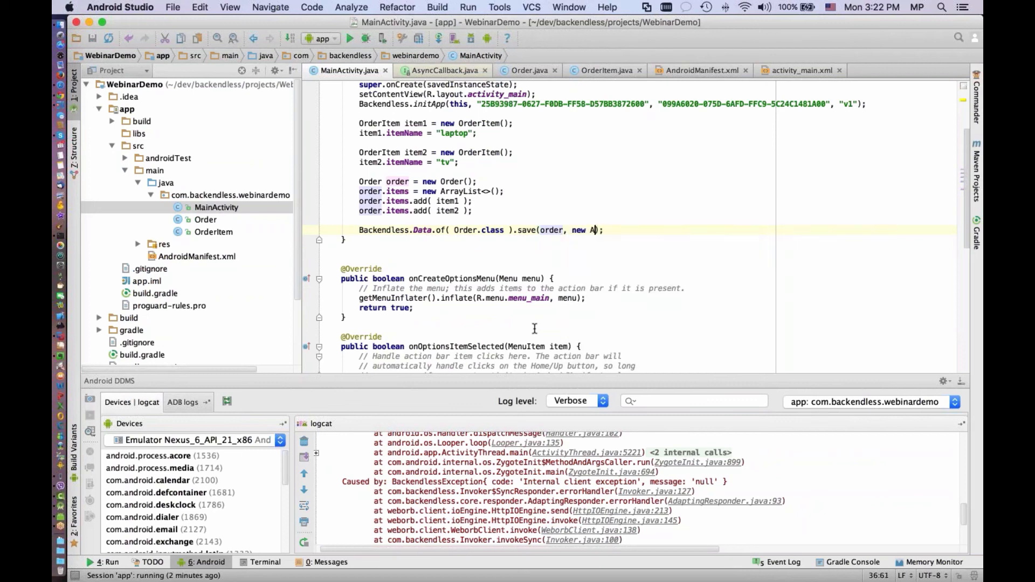
text(syn)
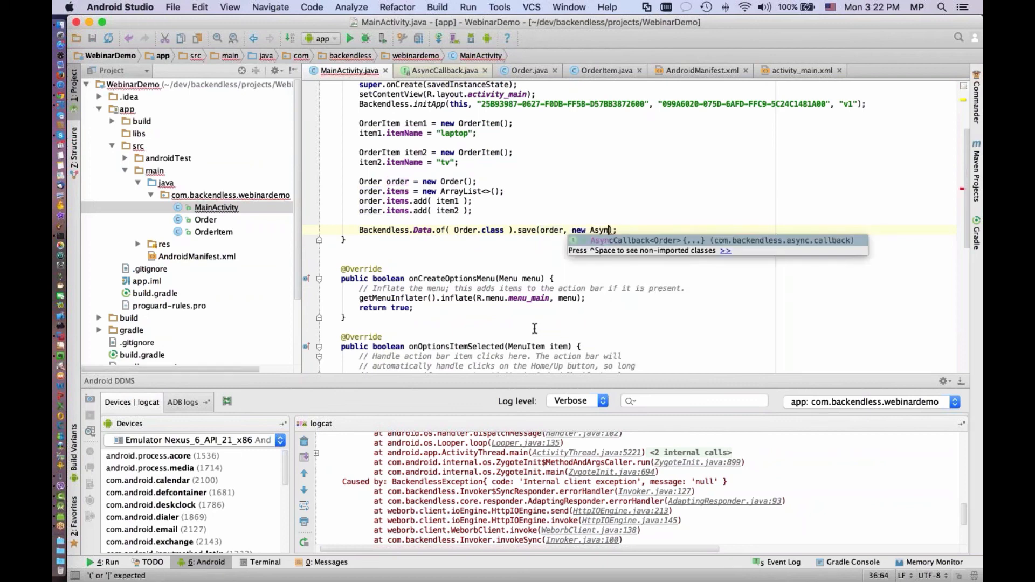
key(Return)
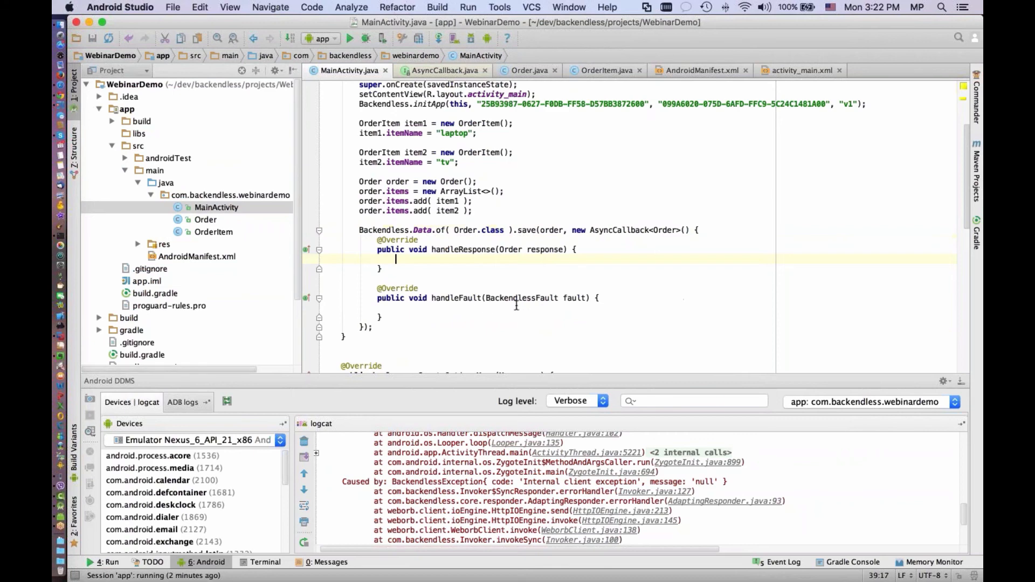
Replace the empty AsyncCallback<Order> with the copied version that logs "order saved" and errors, and restore the comma after order
scroll(604, 283, down, 3)
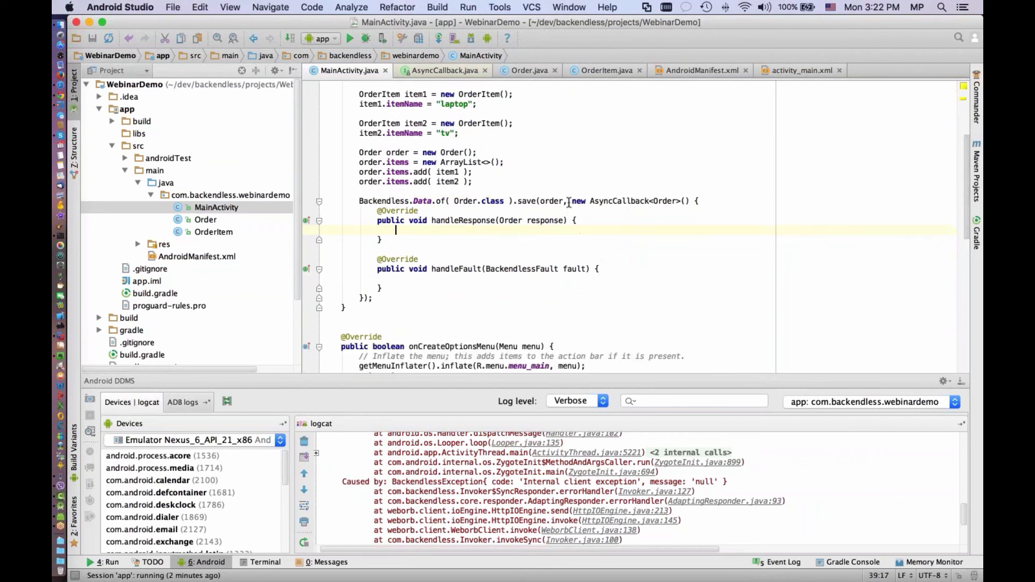
drag(564, 202, 364, 297)
key(super+v)
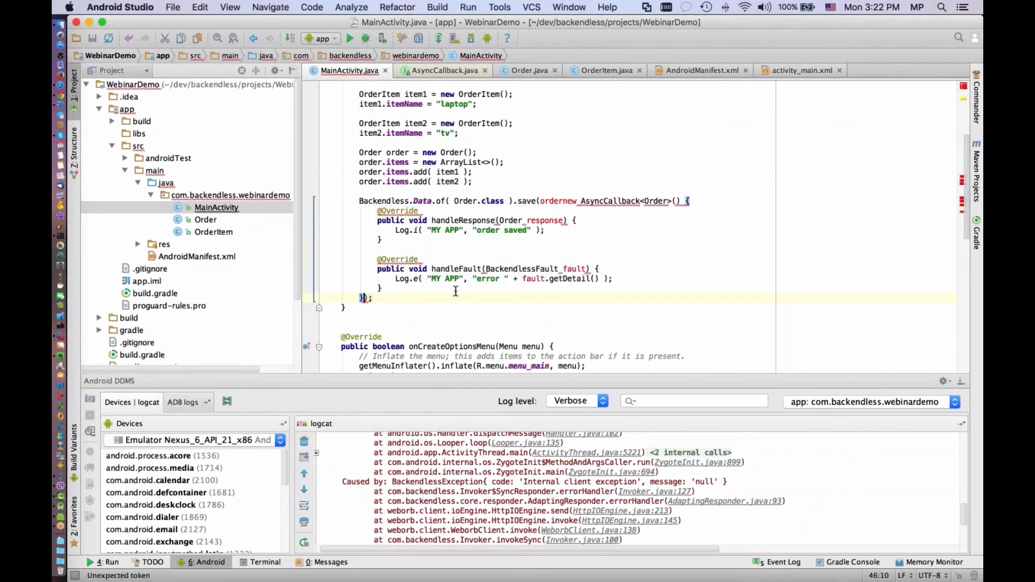
click(564, 210)
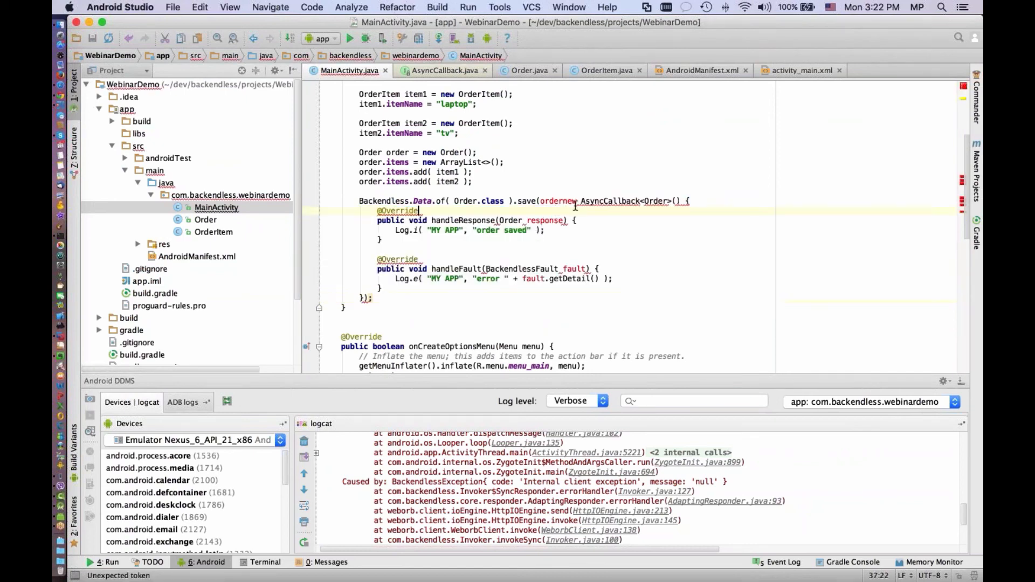
click(569, 200)
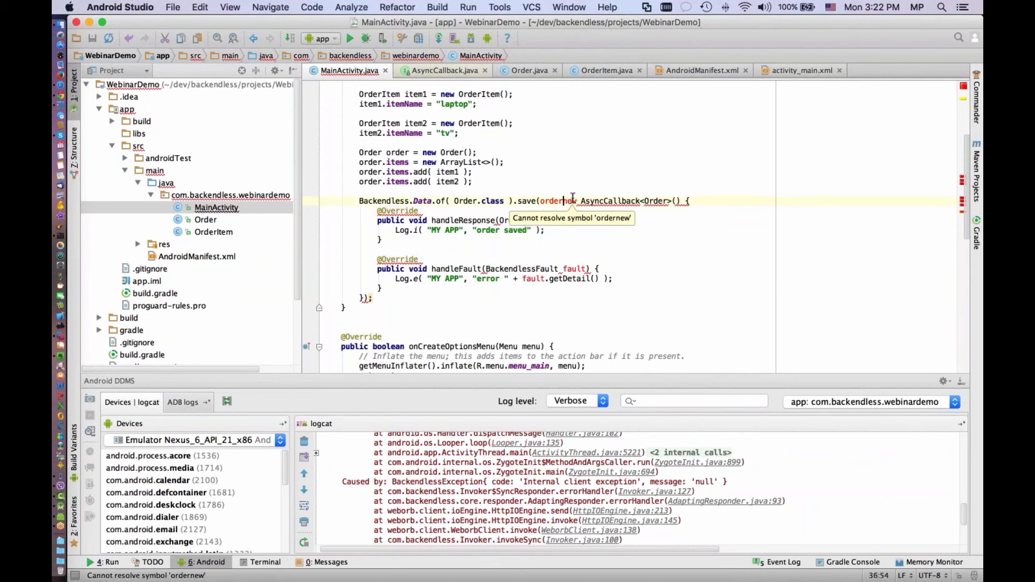
key(super+z)
click(564, 201)
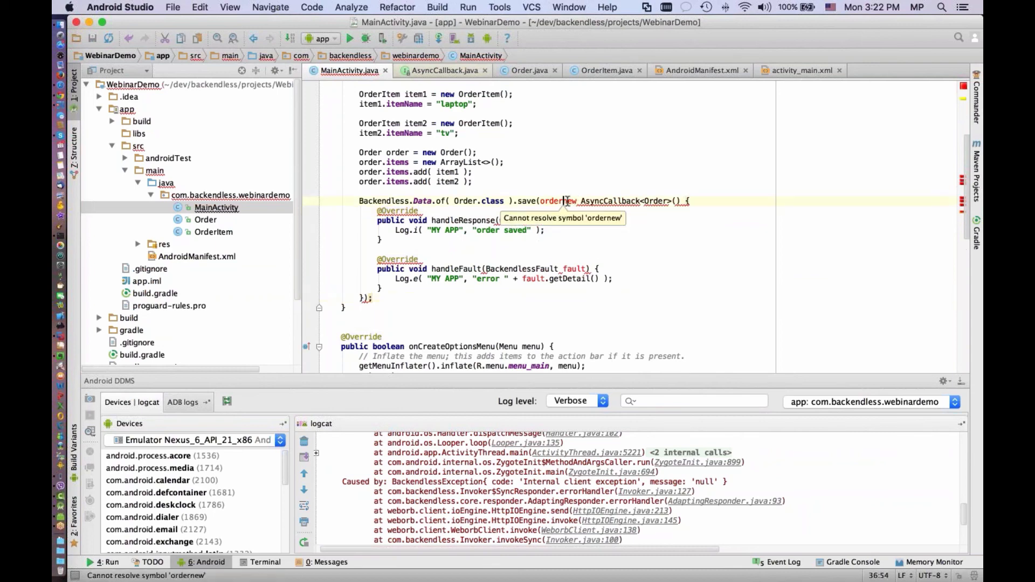
text(,)
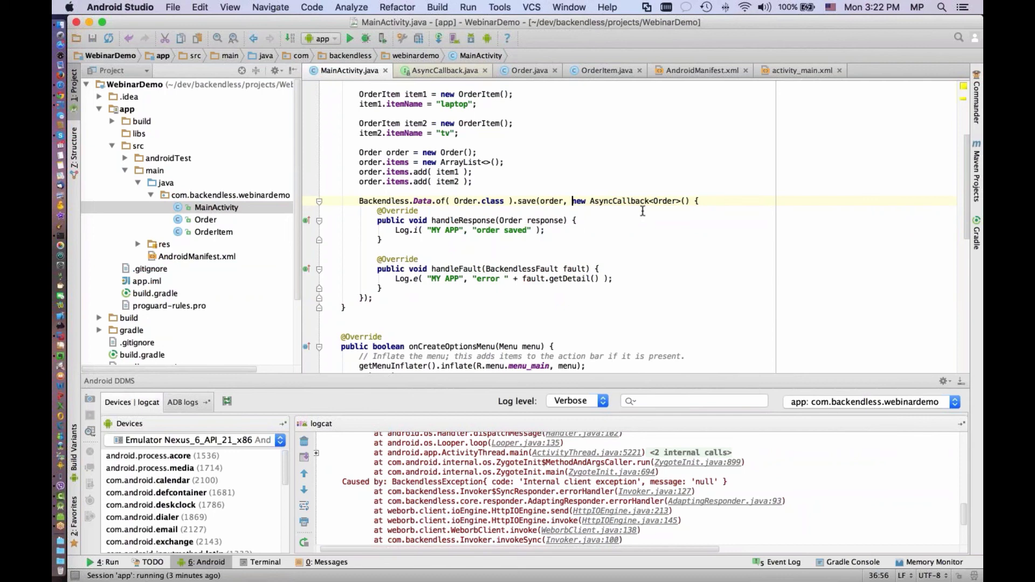
Examine the save call's order argument and the callback's handleResponse and handleFault methods with their parameters
double_click(551, 201)
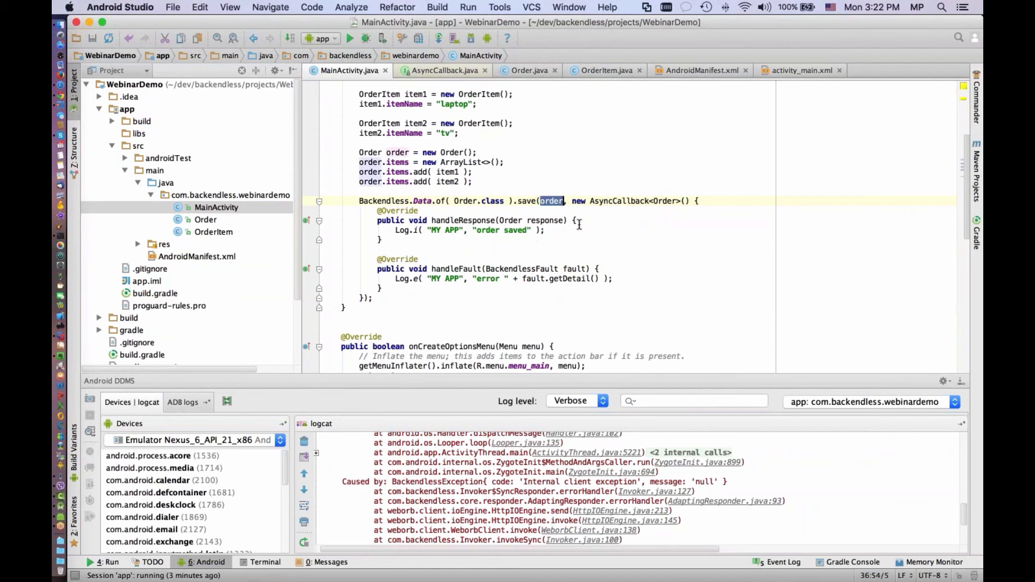
click(459, 231)
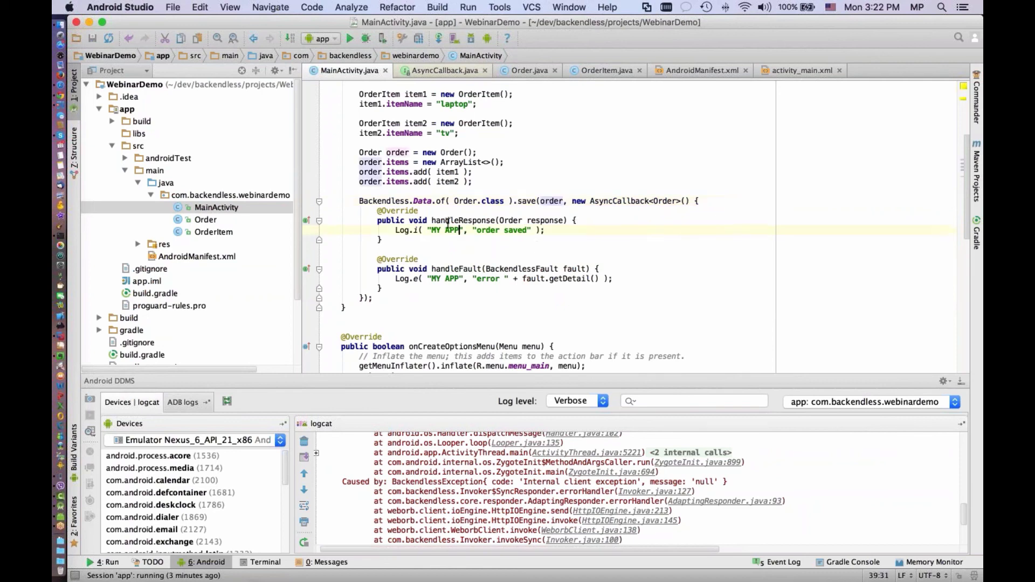
drag(433, 221, 496, 221)
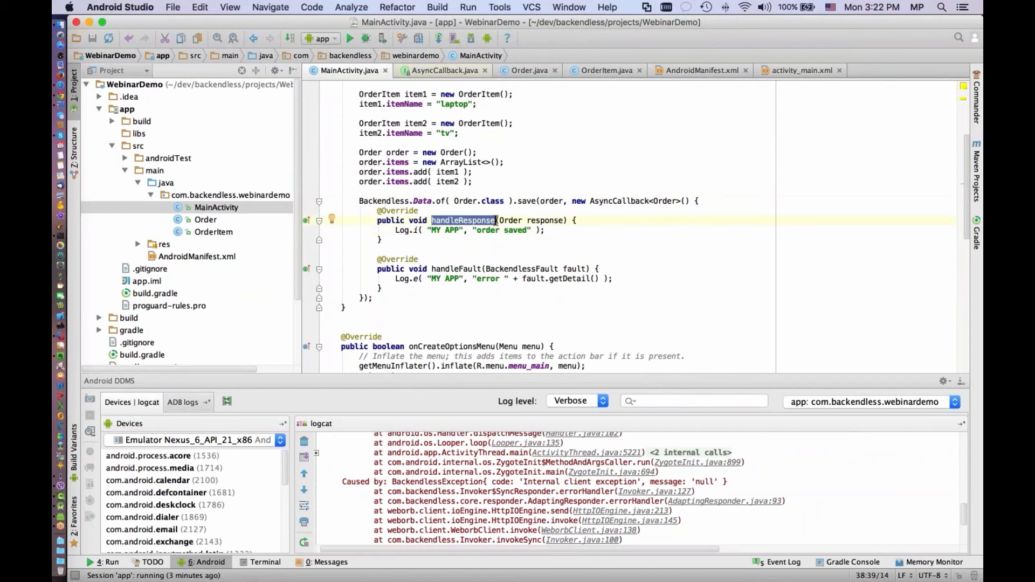
drag(428, 268, 481, 266)
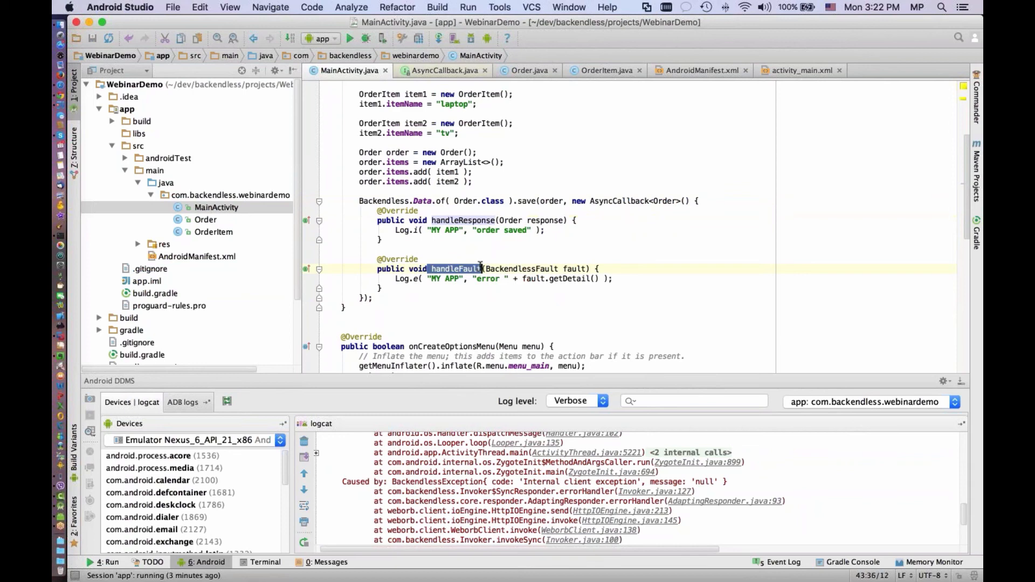
click(485, 269)
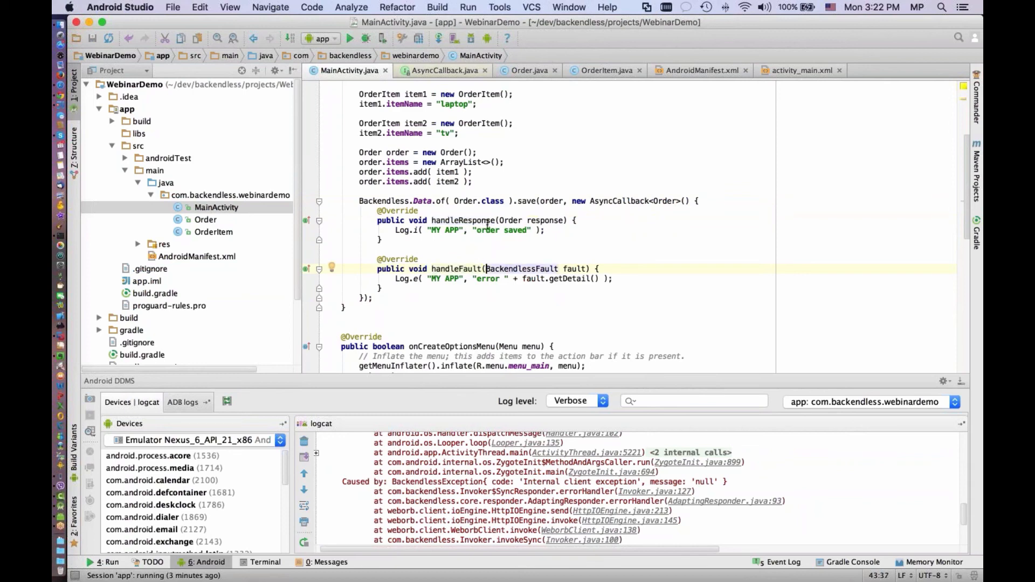
drag(500, 221, 561, 221)
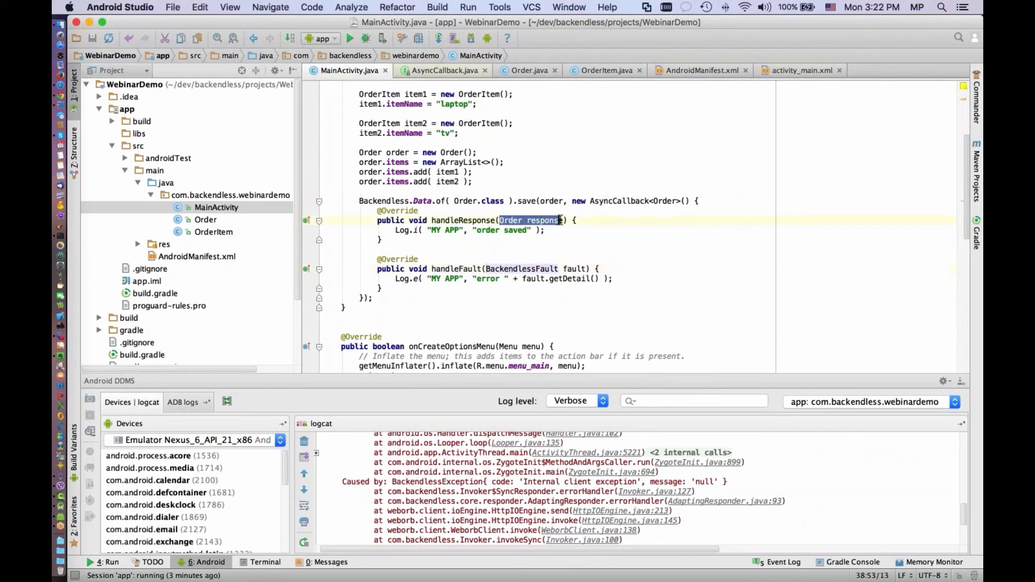
double_click(513, 221)
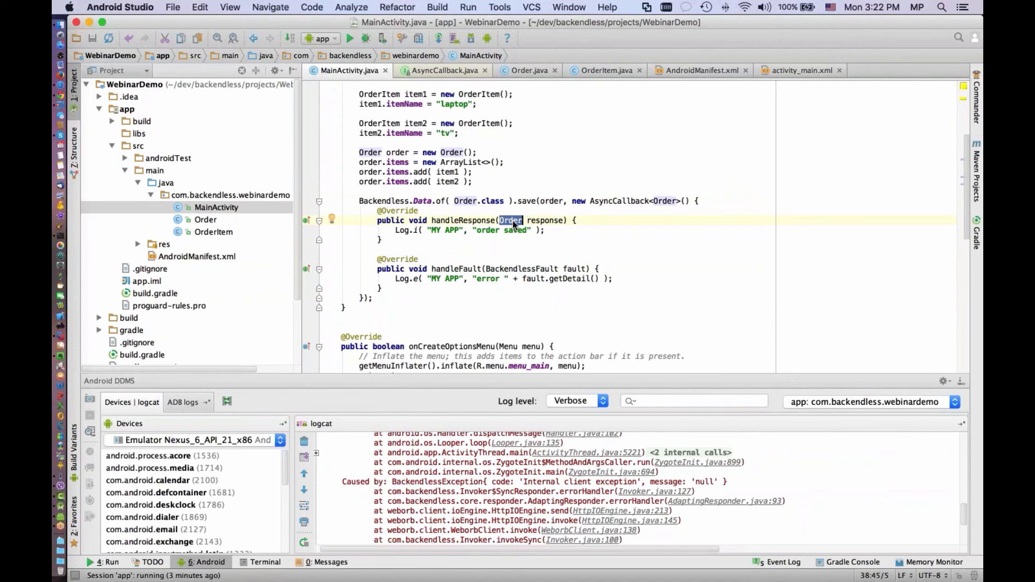
double_click(551, 201)
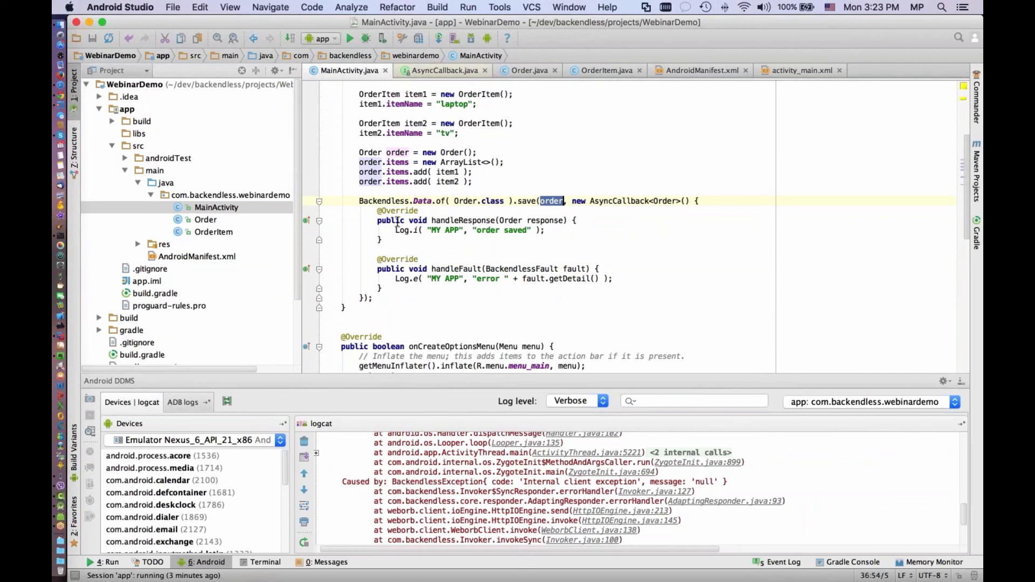
drag(377, 221, 394, 241)
click(435, 249)
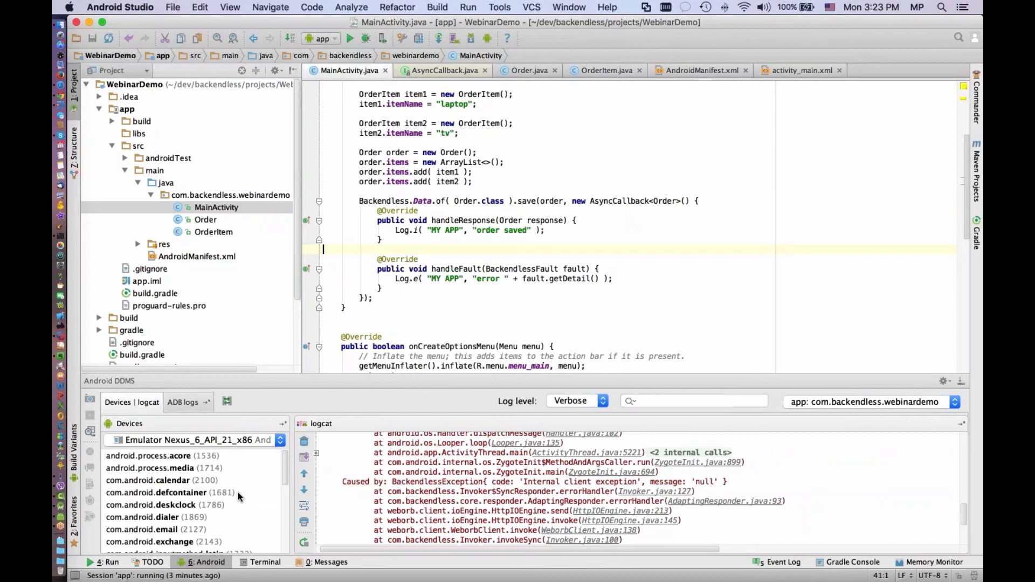
Switch to the Android emulator, dismiss the WebinarDemo crash message and quit the emulator
click(63, 517)
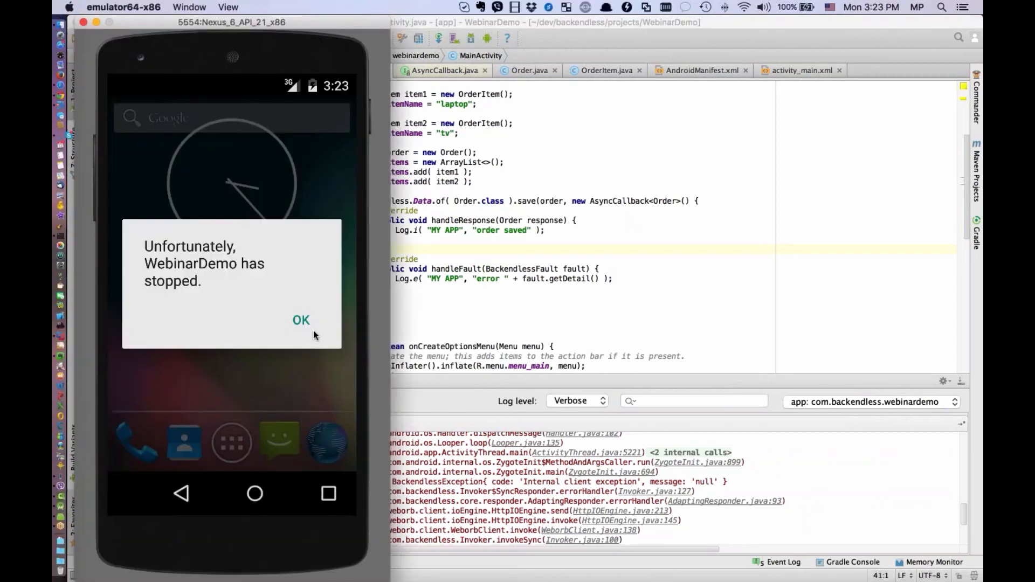
click(302, 322)
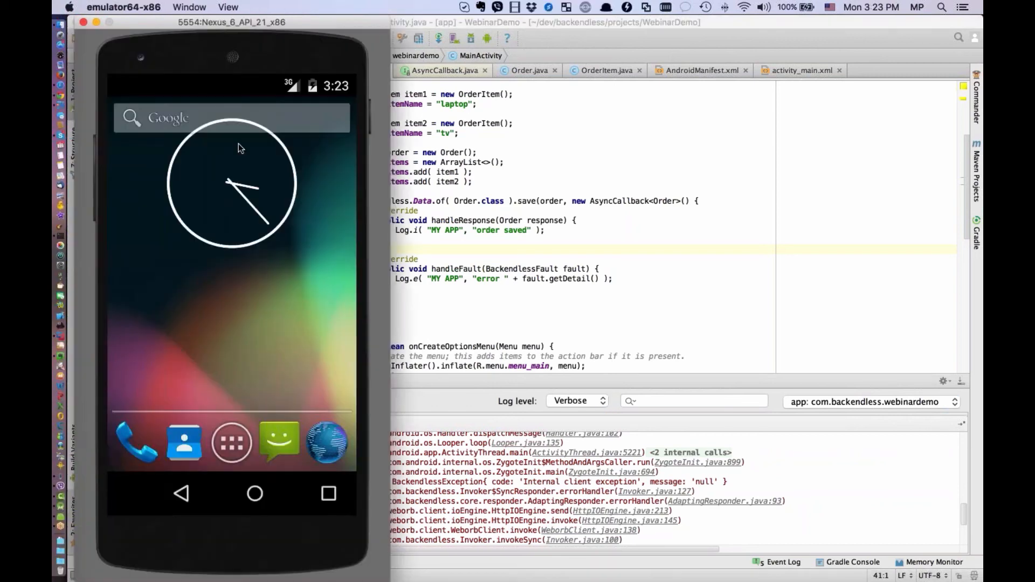
click(136, 7)
click(148, 128)
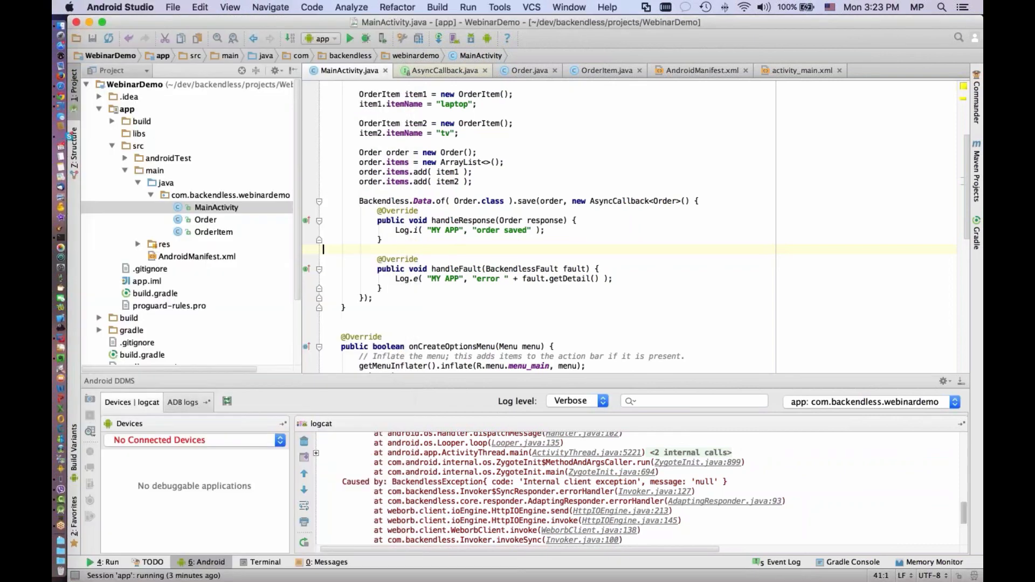
Run the app on a newly launched Nexus 6 API 21 x86 emulator and check the MY APP entry in logcat
click(671, 258)
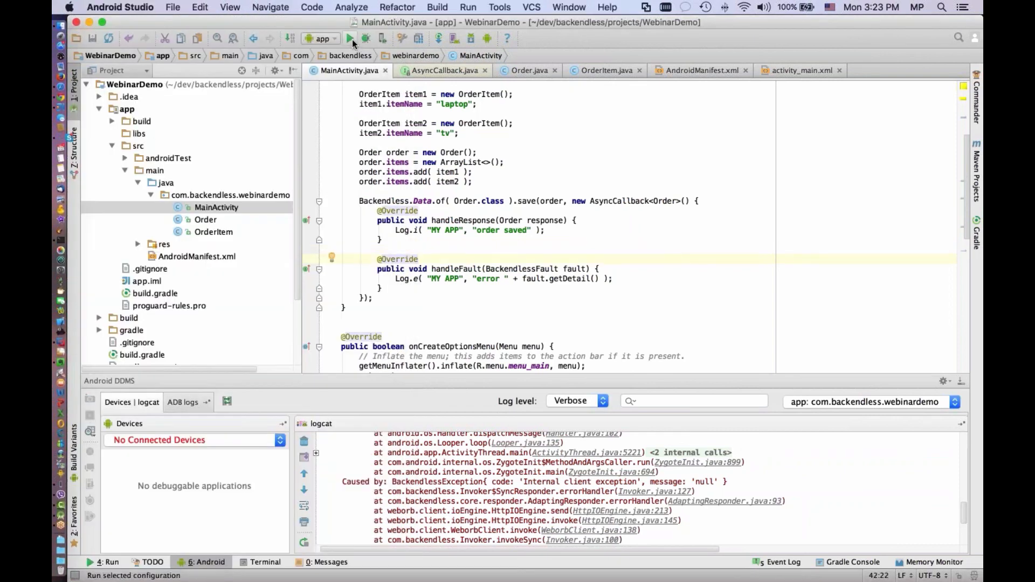
click(350, 39)
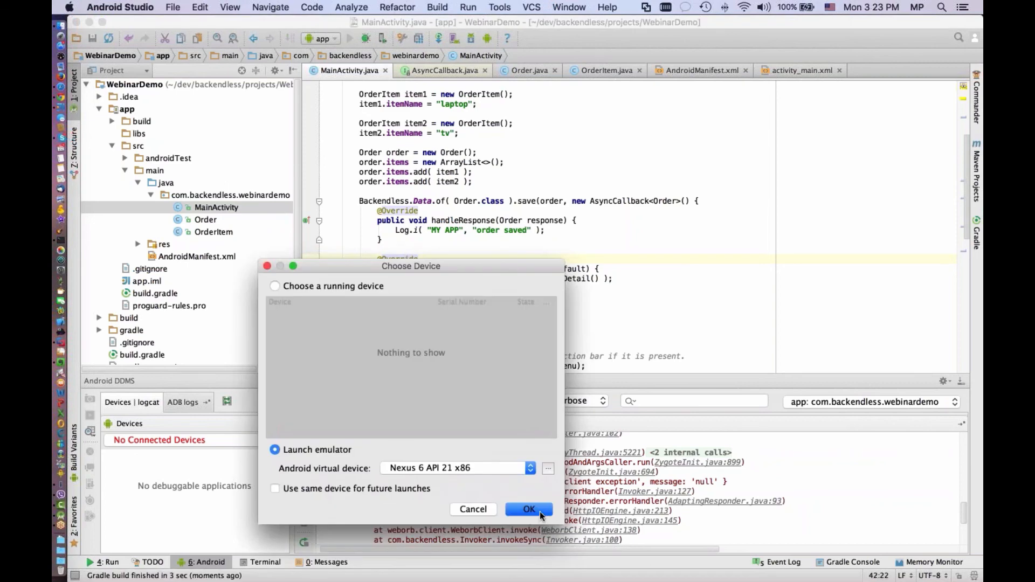
click(539, 512)
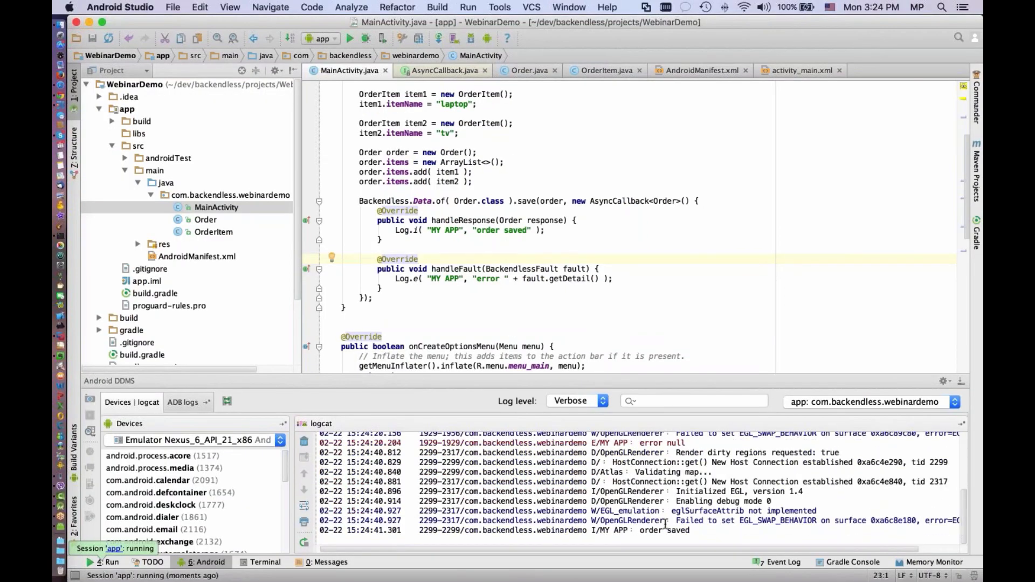
drag(689, 531, 638, 531)
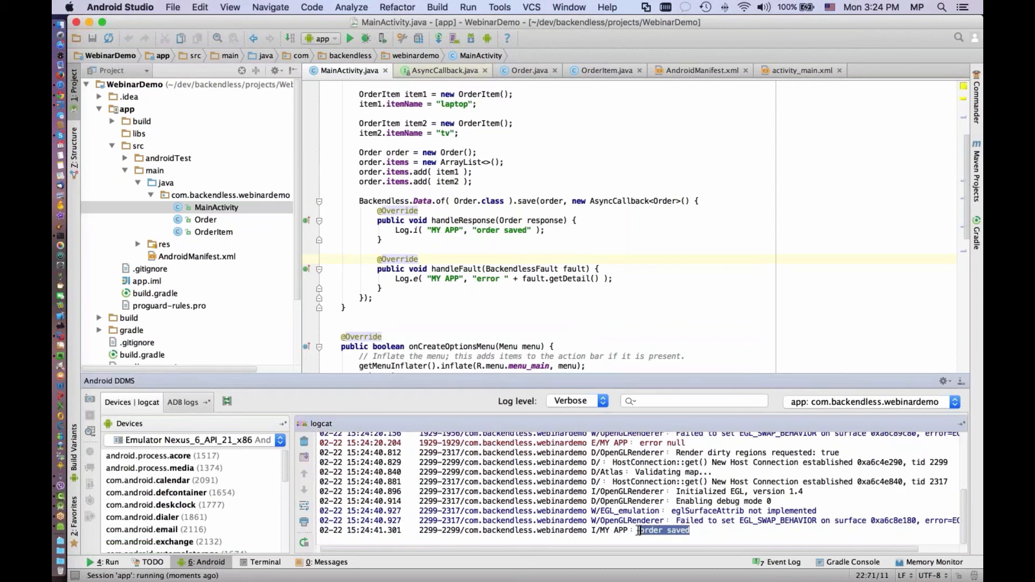
click(691, 531)
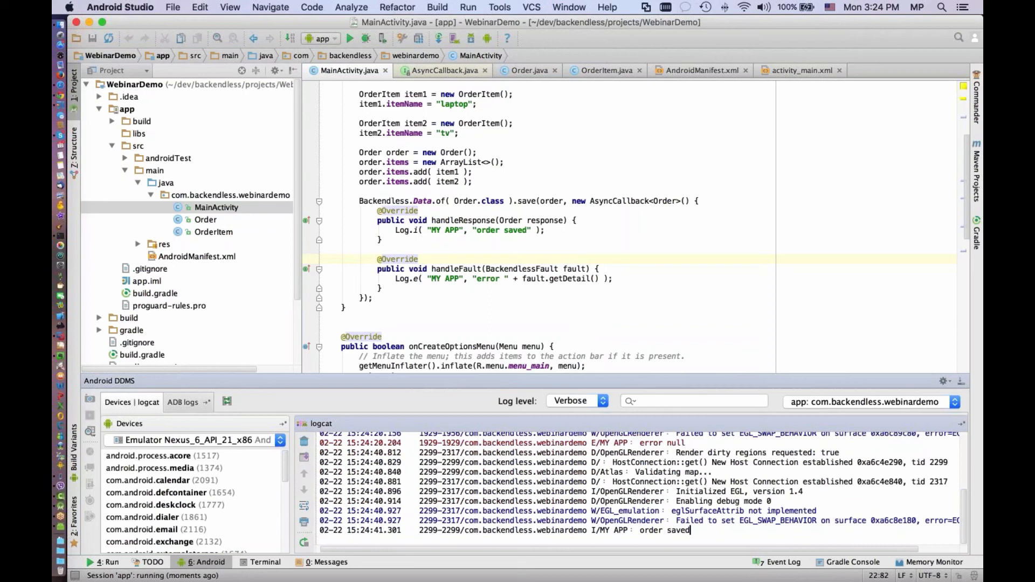
Switch to the Backendless console in Chrome and inspect the records and columns of the Order table
key(super+Tab)
key(super+Tab)
key(super+Tab)
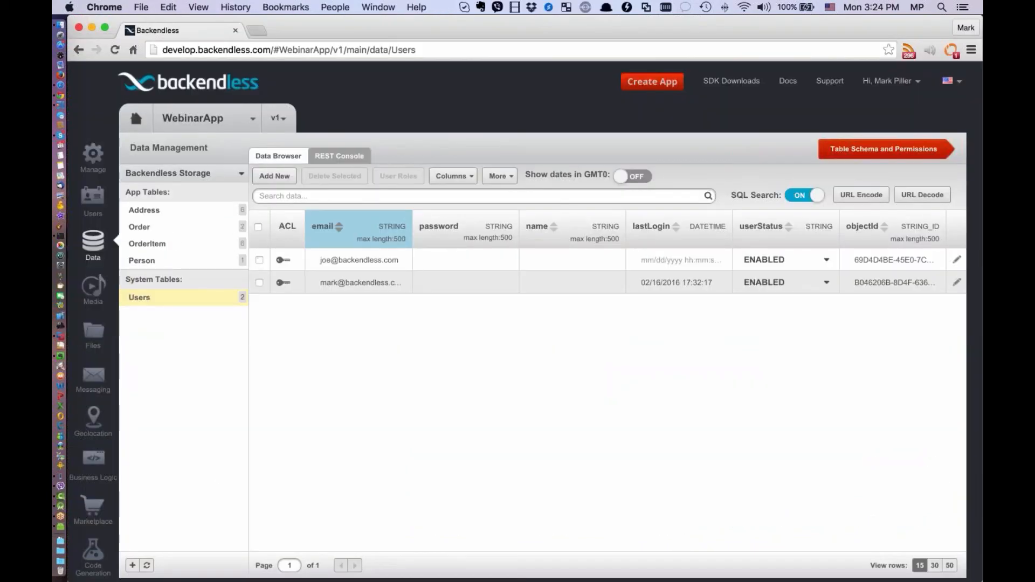
click(172, 227)
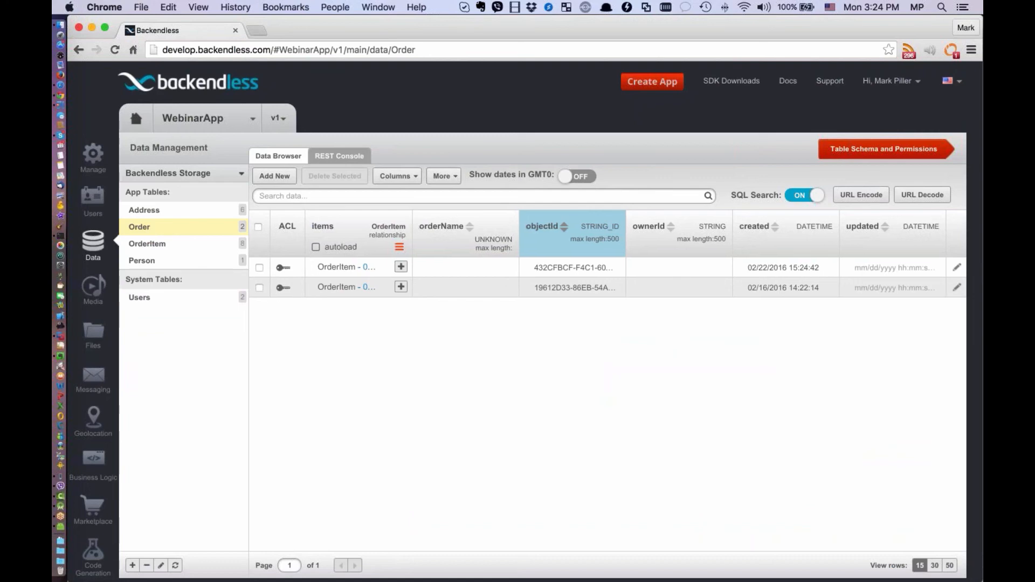
drag(412, 221, 673, 227)
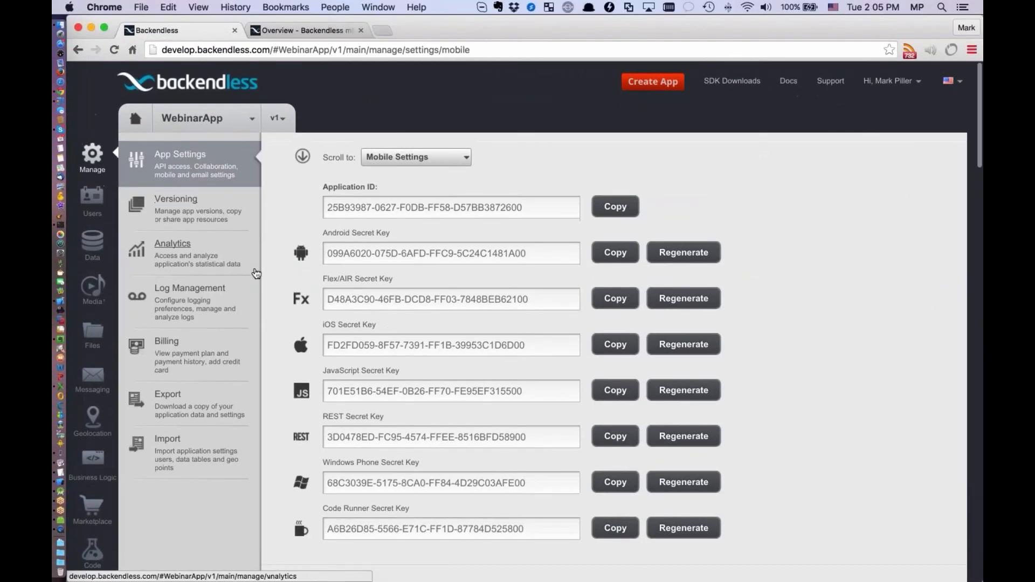
Open the Users service event handlers in Business Logic and view the code generation language options, keeping JAVA
scroll(230, 321, down, 1)
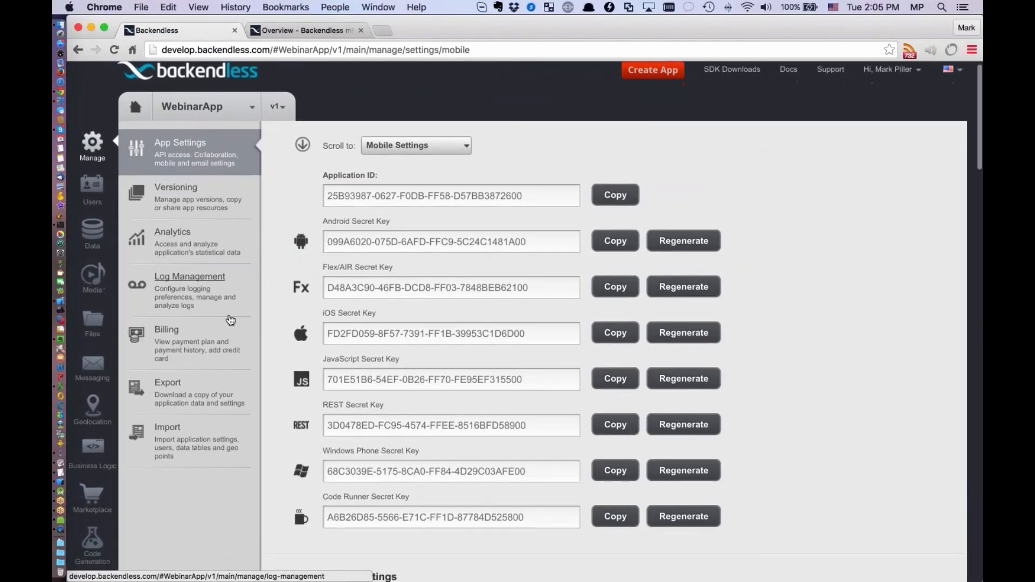
click(93, 448)
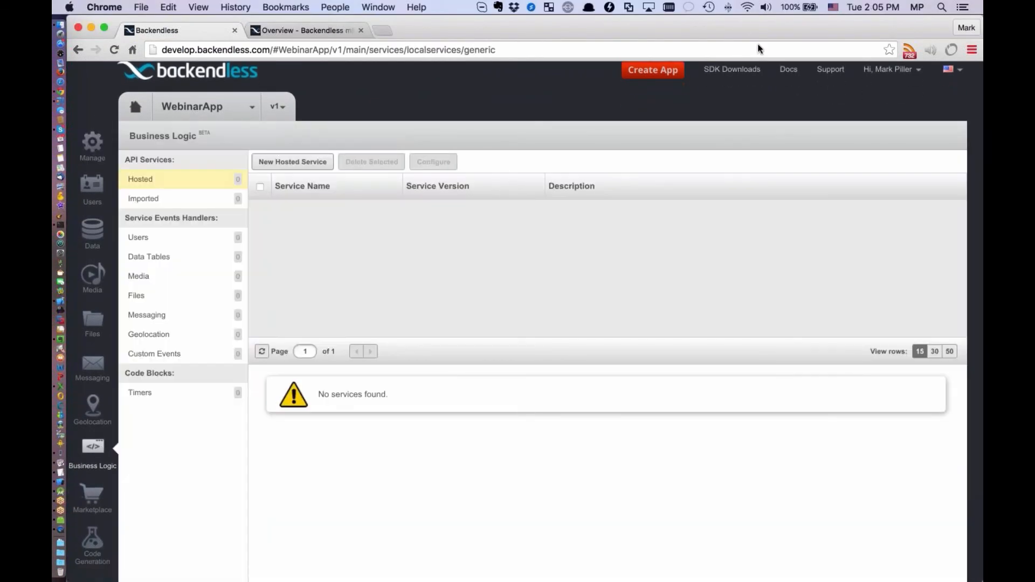
click(758, 44)
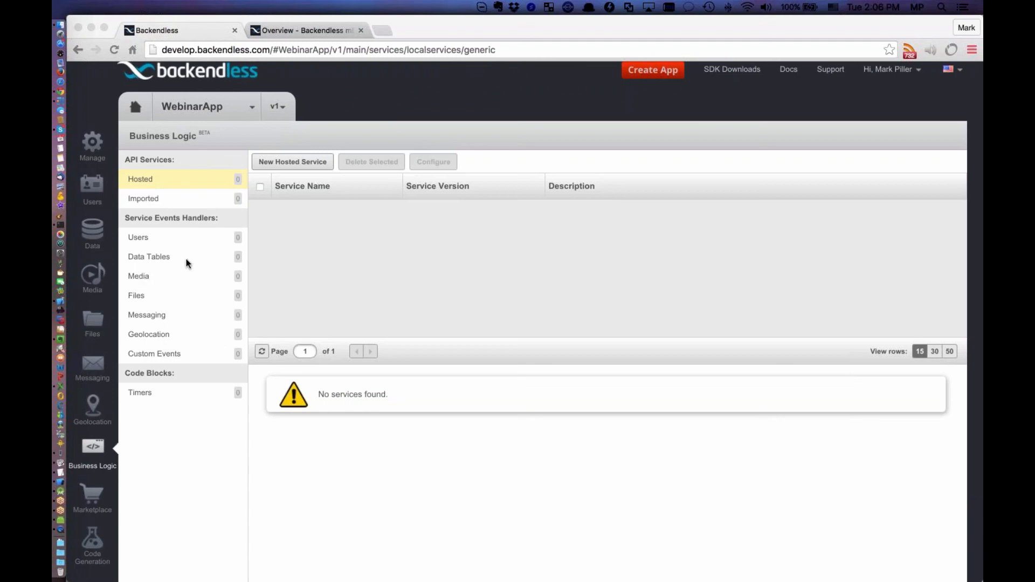
click(146, 239)
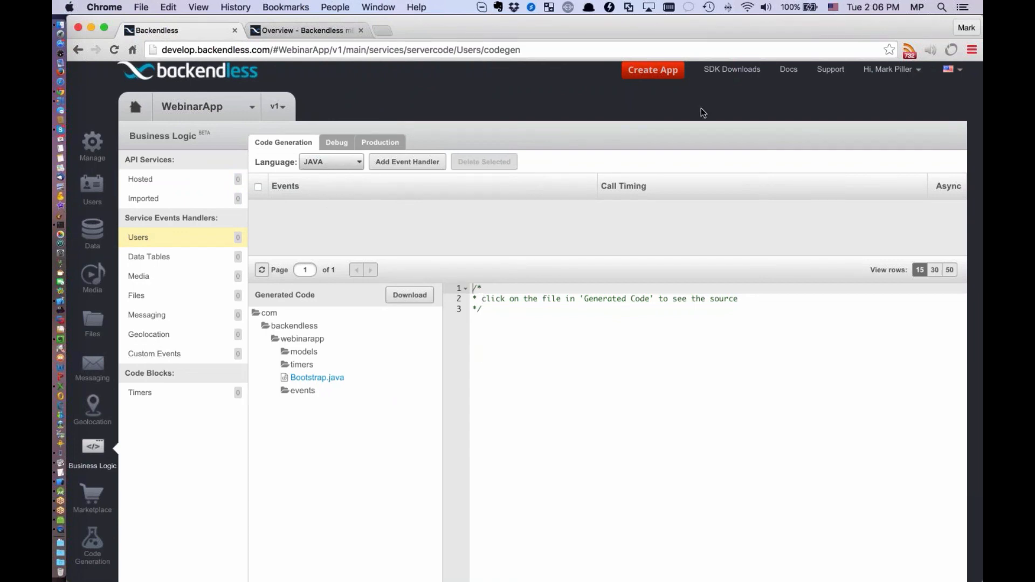
click(352, 163)
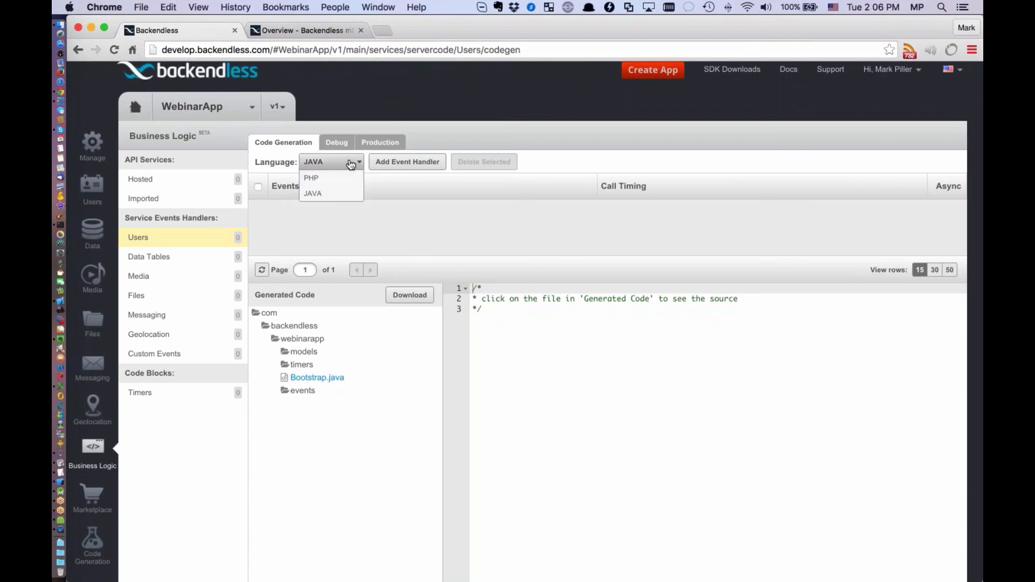
click(352, 164)
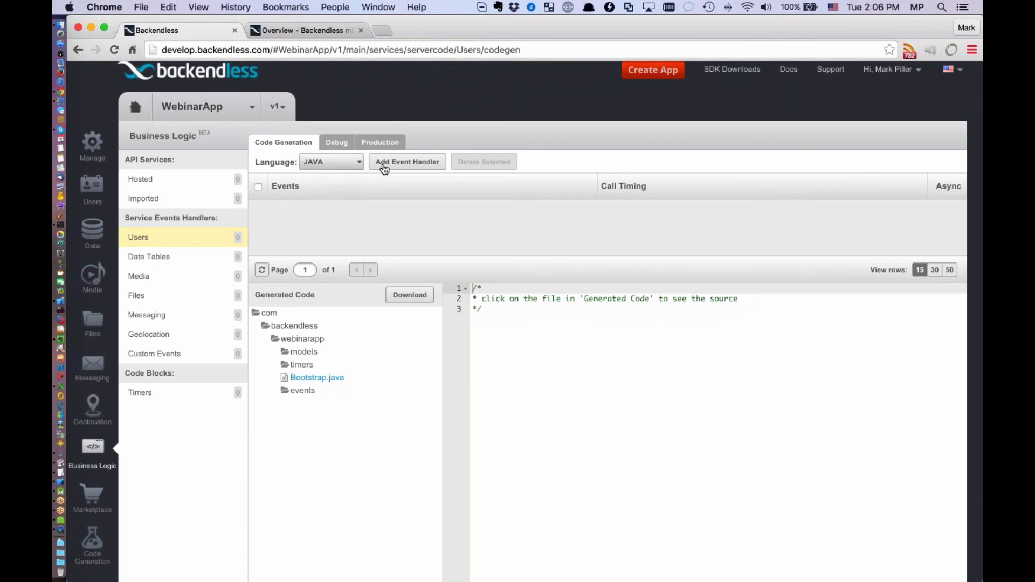
Add a Users event handler for the Register event with call timing Before and asynchronous off
click(420, 164)
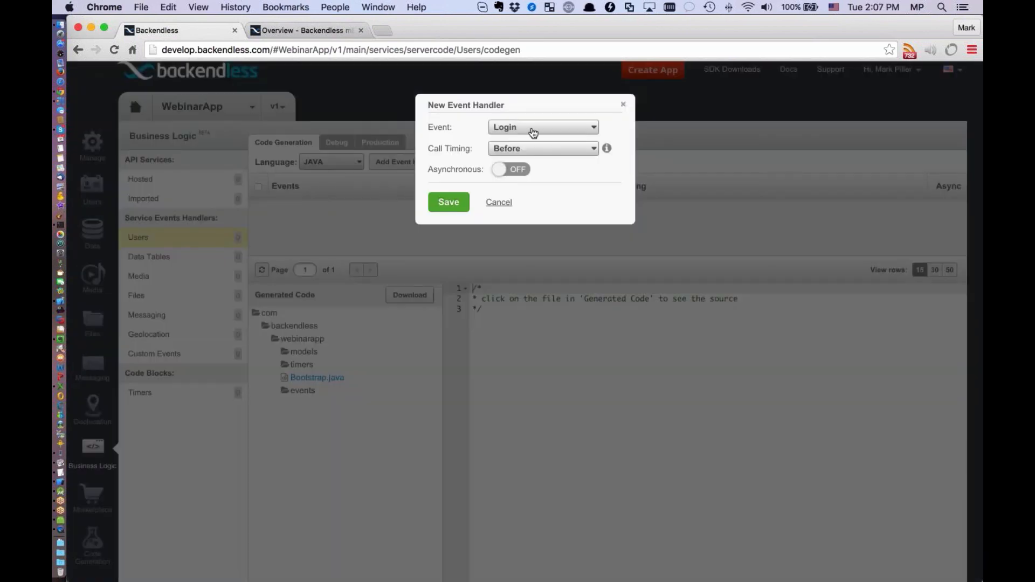
click(533, 133)
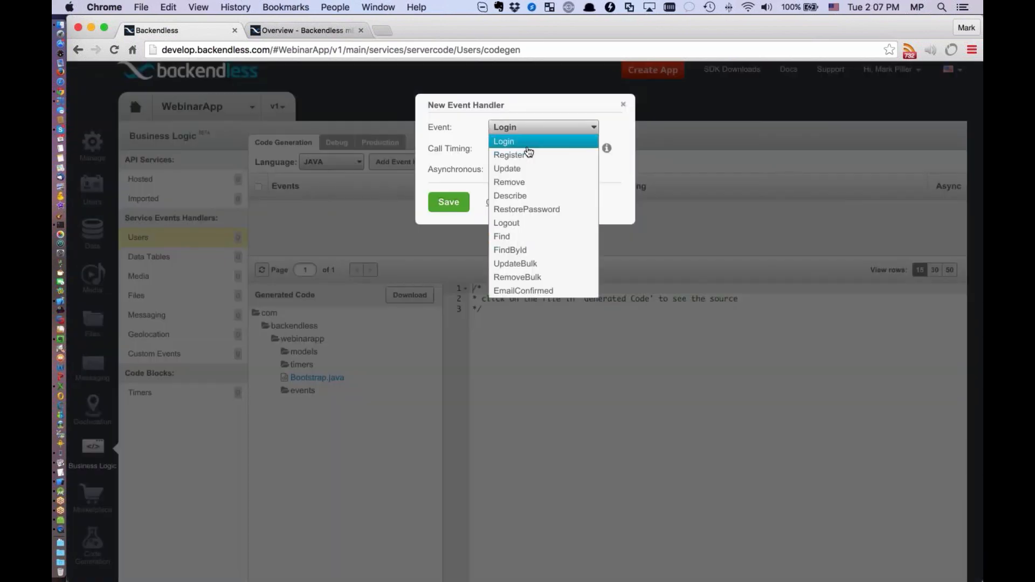
scroll(535, 283, down, 1)
scroll(535, 283, up, 1)
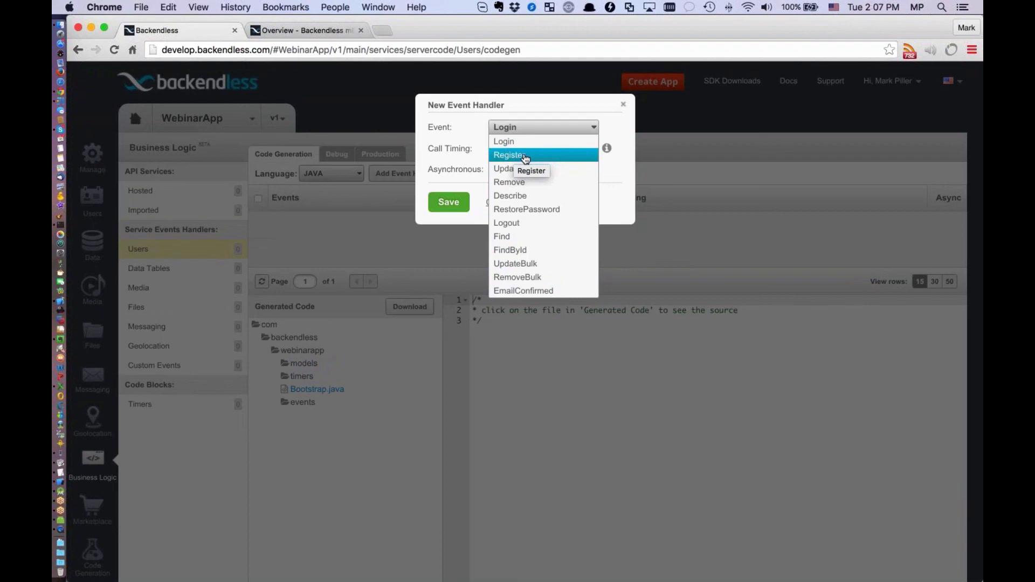
click(526, 156)
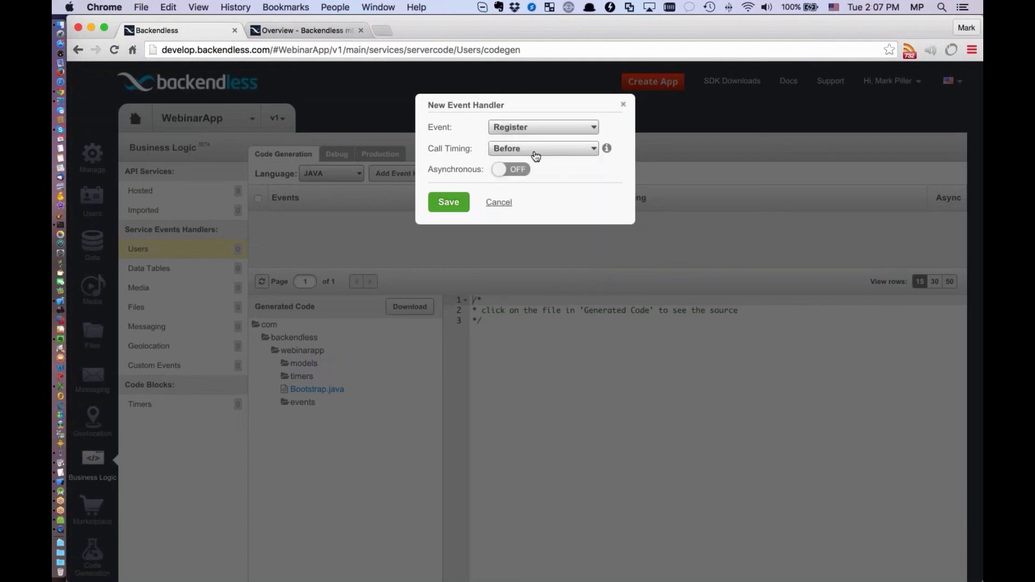
click(535, 150)
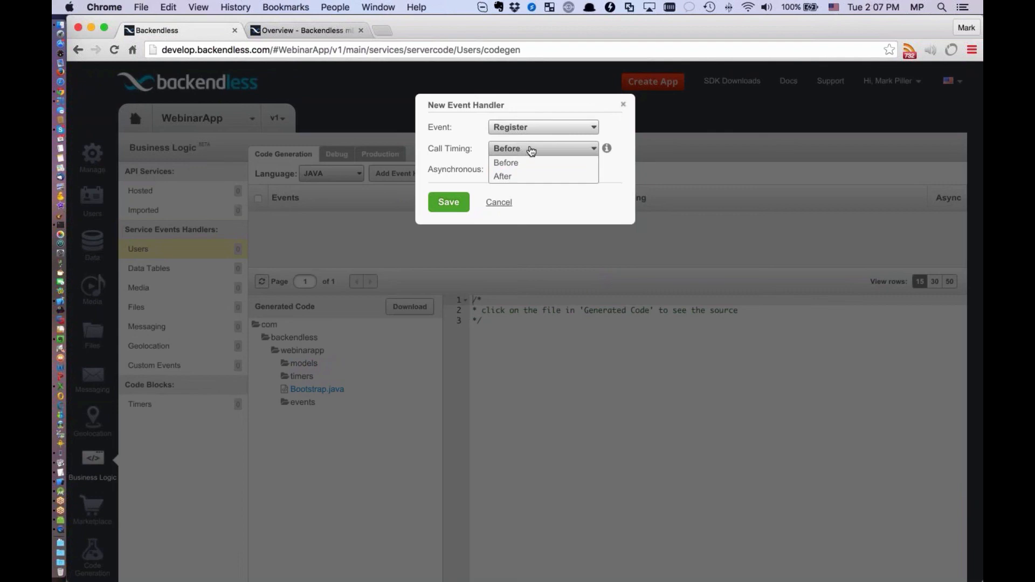
click(517, 166)
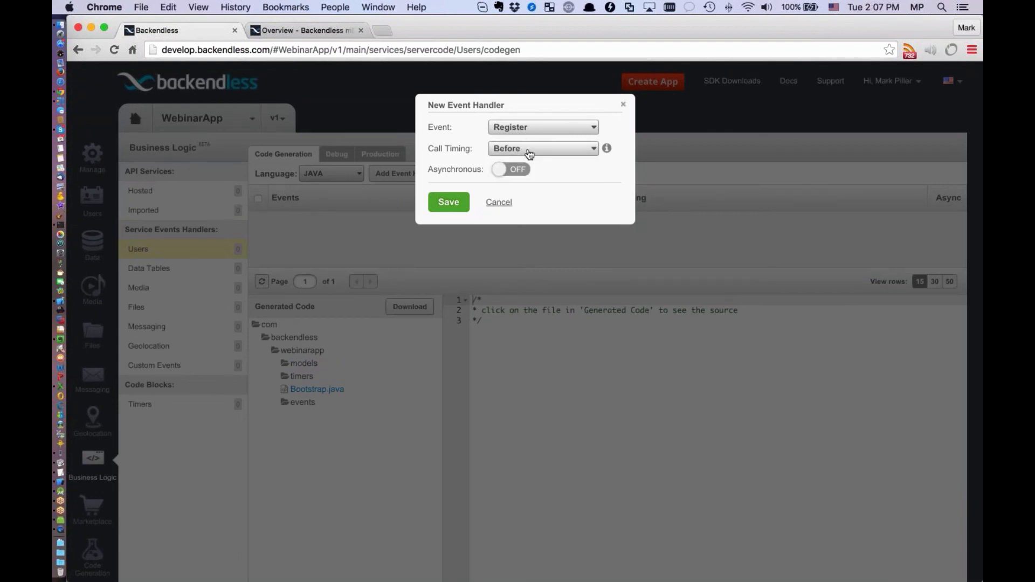
click(446, 204)
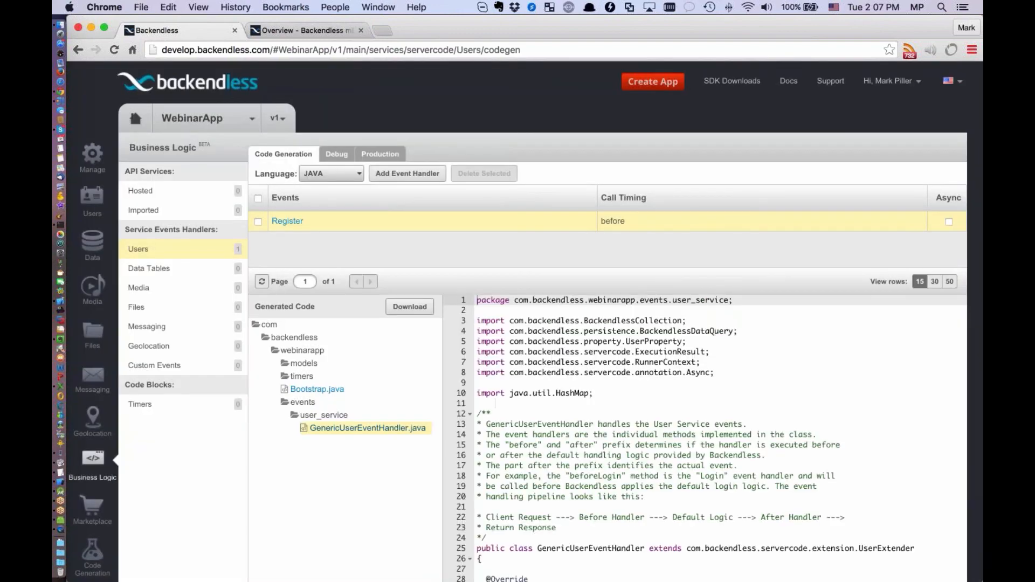
Examine the generated GenericUserEventHandler.java code, including the beforeRegister method and its code placeholder
scroll(578, 456, down, 1)
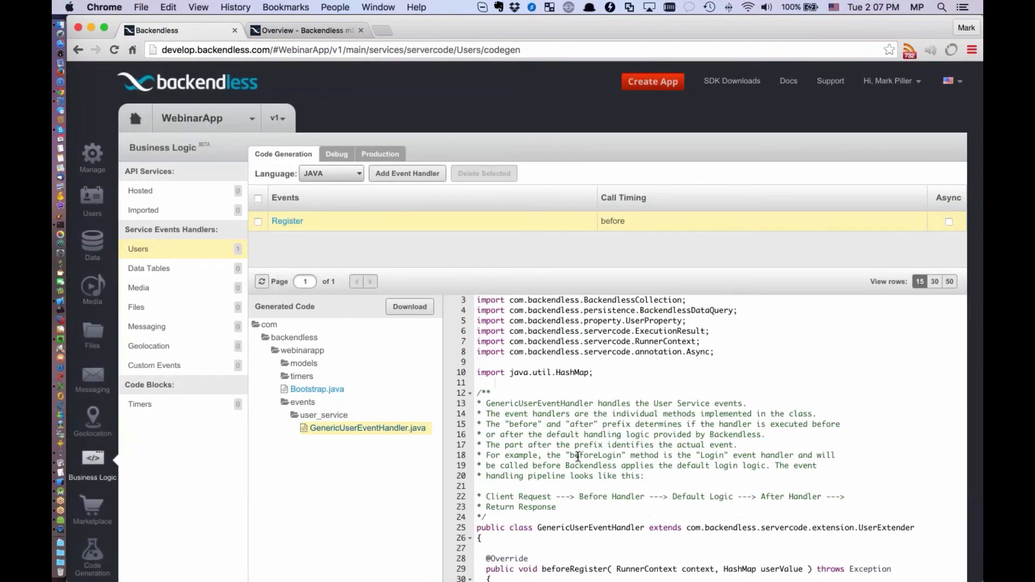
scroll(544, 421, down, 4)
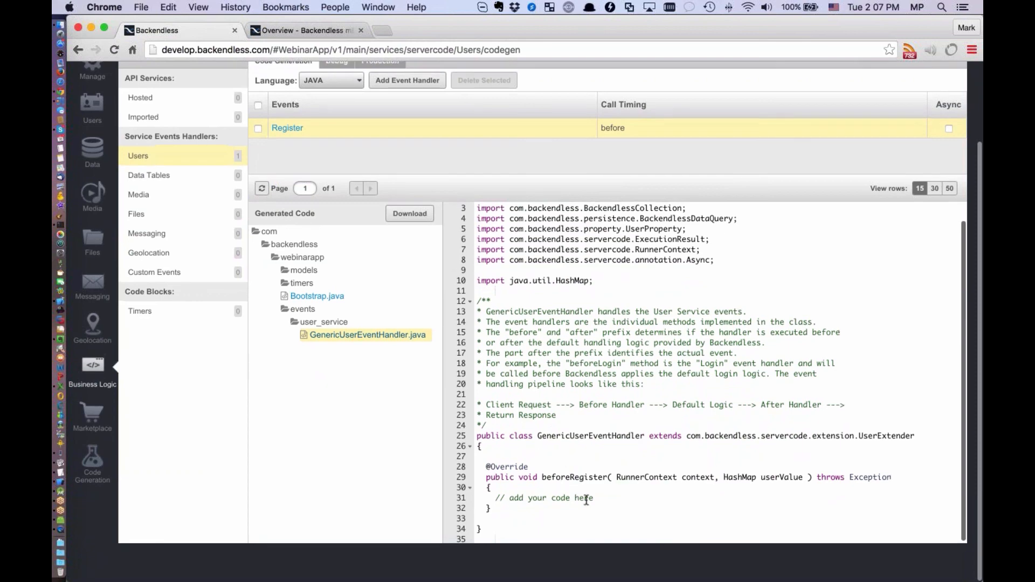
double_click(584, 499)
drag(538, 499, 491, 499)
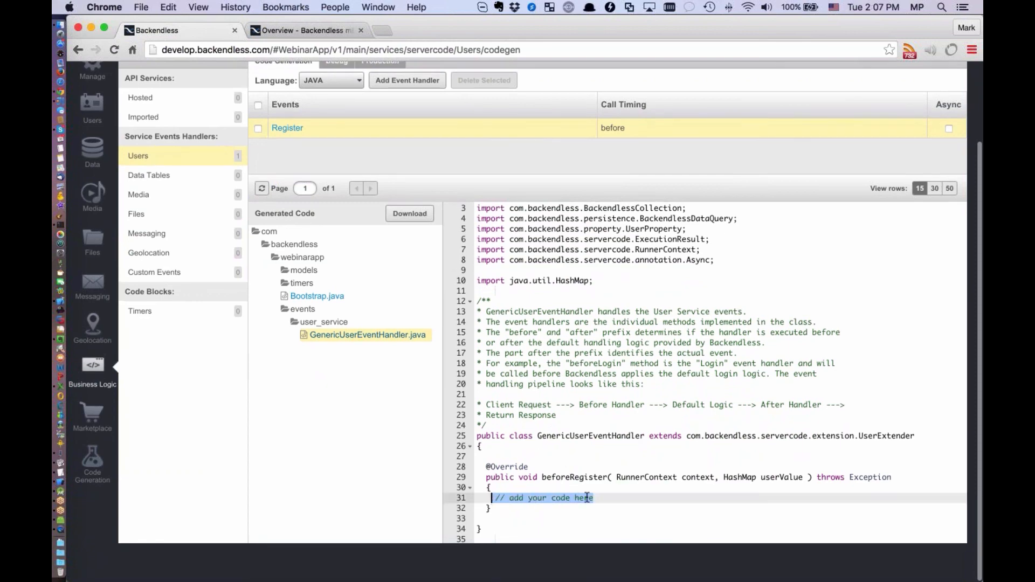
scroll(525, 331, up, 1)
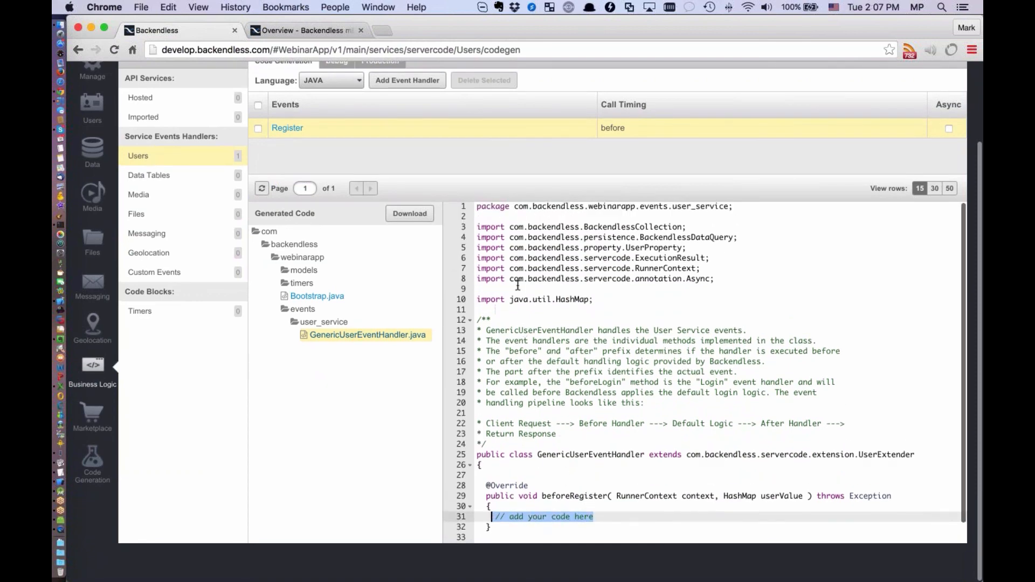
scroll(431, 345, up, 3)
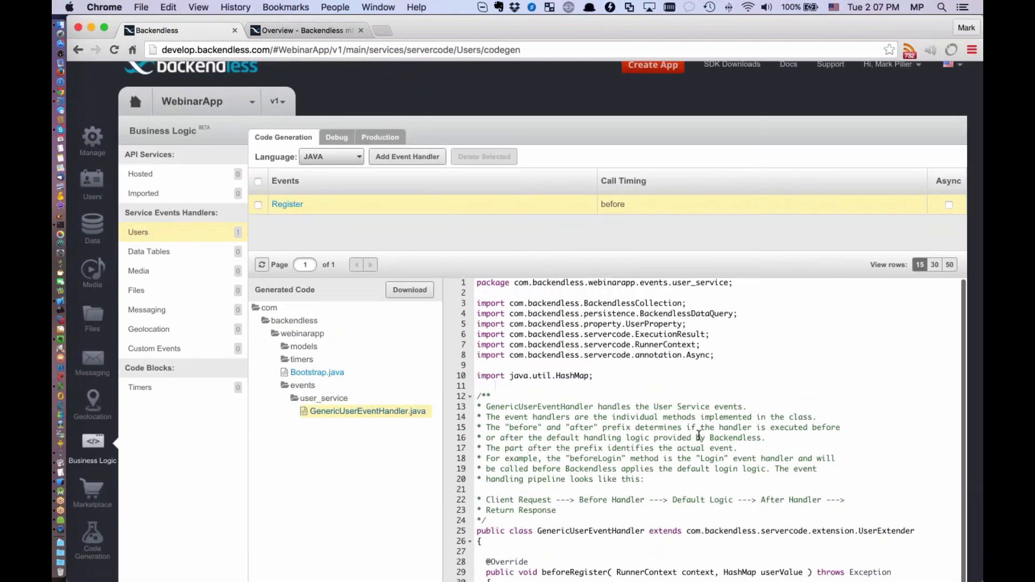
scroll(709, 456, down, 1)
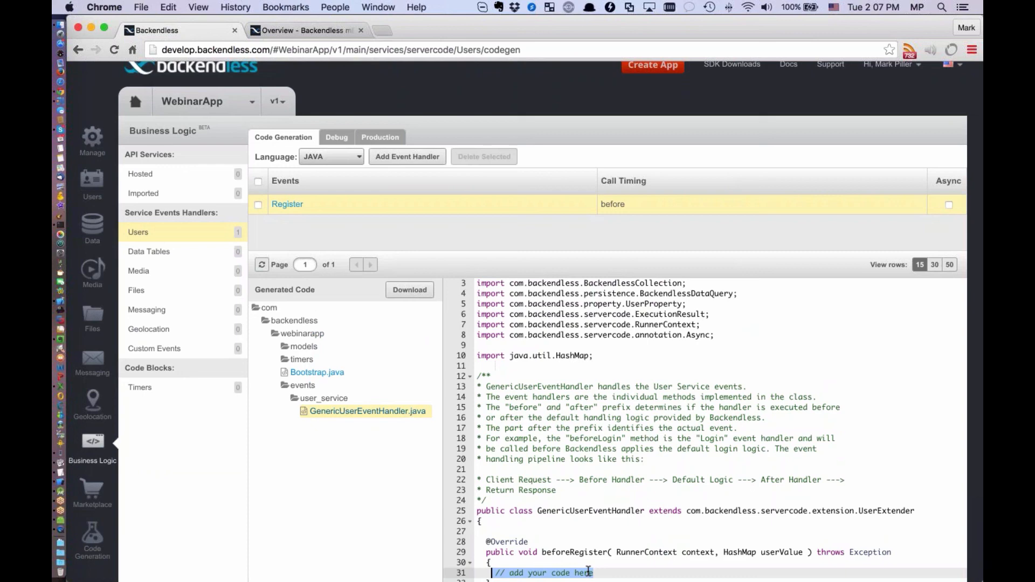
scroll(678, 526, up, 1)
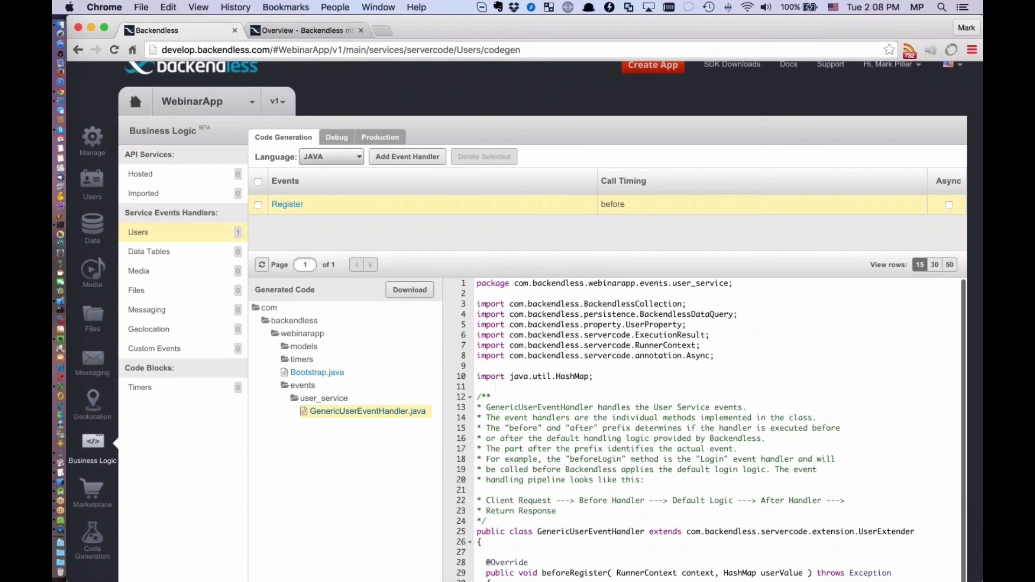
Start a new timer in the Timers code block and name it CoolTimer
click(161, 390)
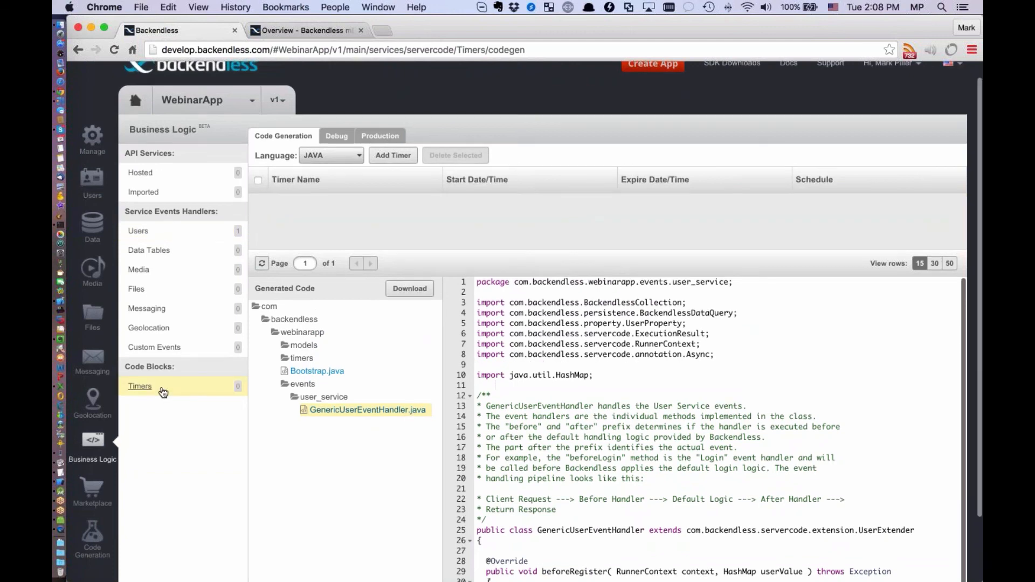
click(393, 156)
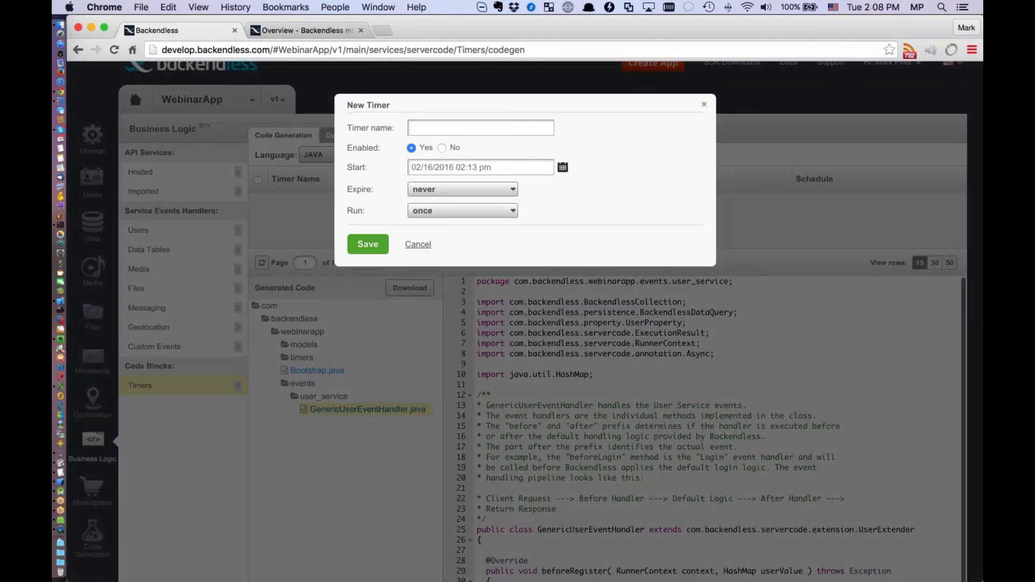
text(CoolTimer)
Set the timer to run weekly, repeating every 2 weeks on Sunday and Thursday
click(442, 212)
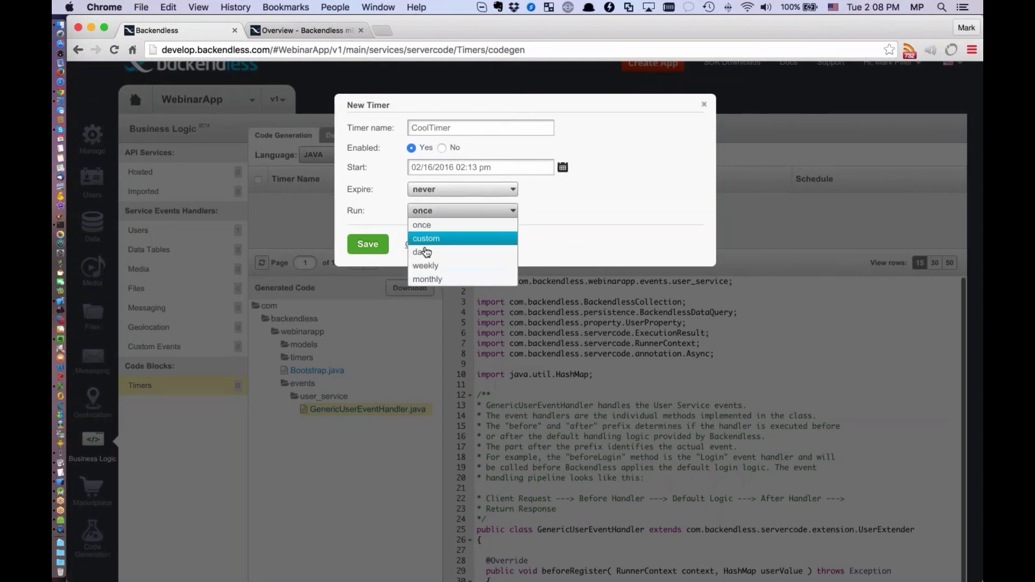
click(426, 266)
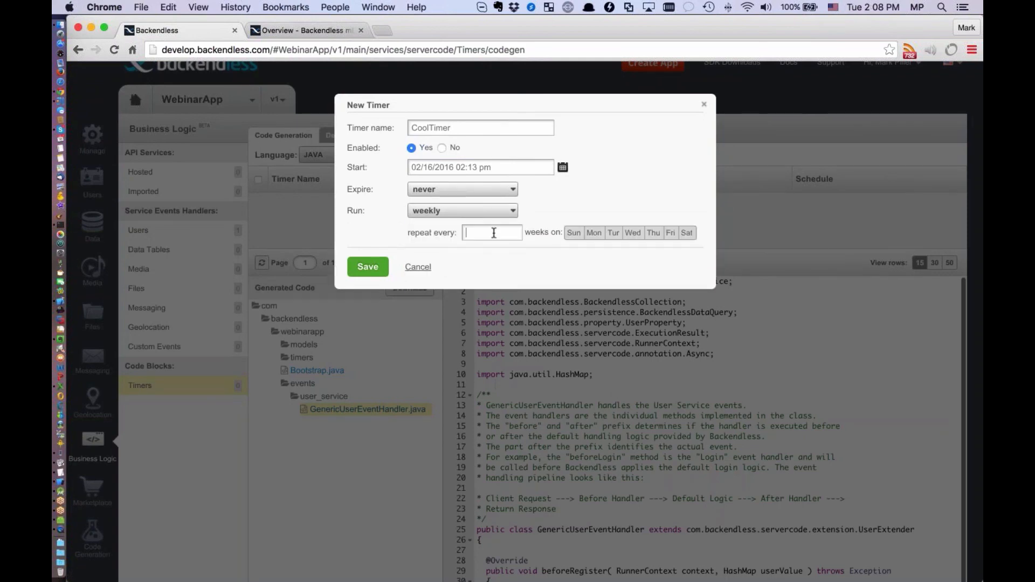
text(2)
click(574, 233)
click(647, 236)
Set the timer to run monthly in January, May and October, on Monday of the first week
click(492, 212)
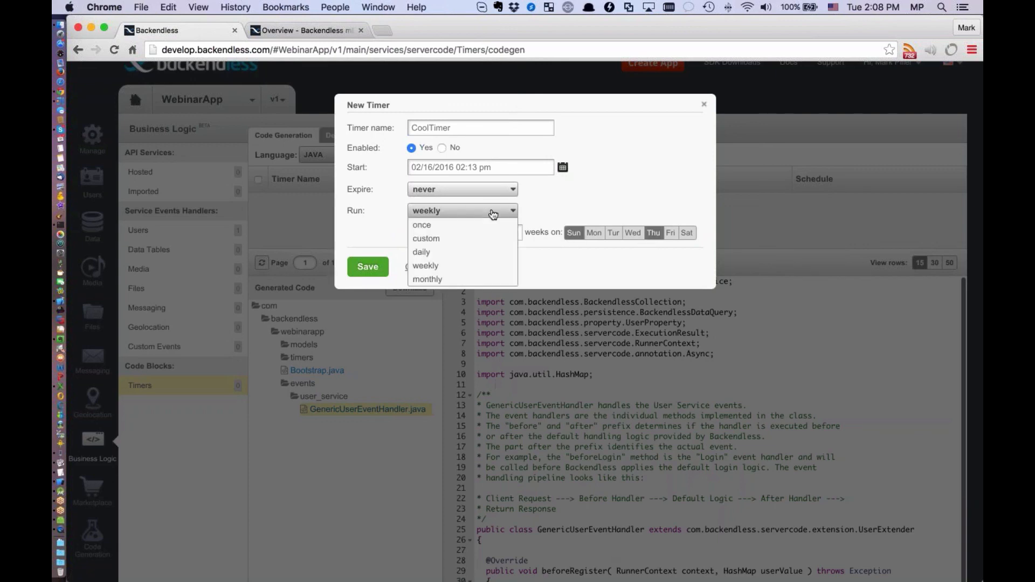
click(475, 280)
click(469, 233)
click(546, 232)
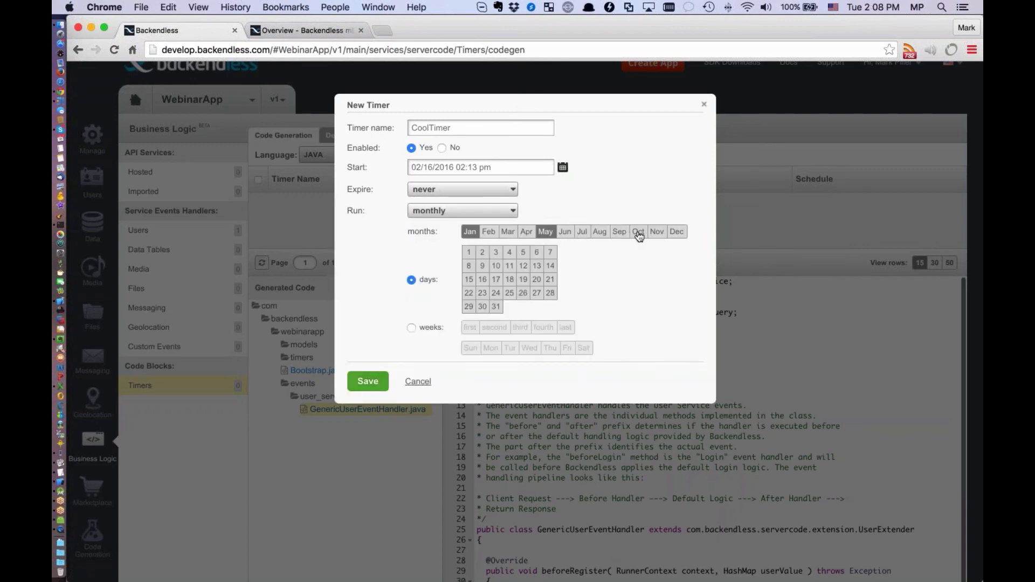
click(639, 233)
click(523, 266)
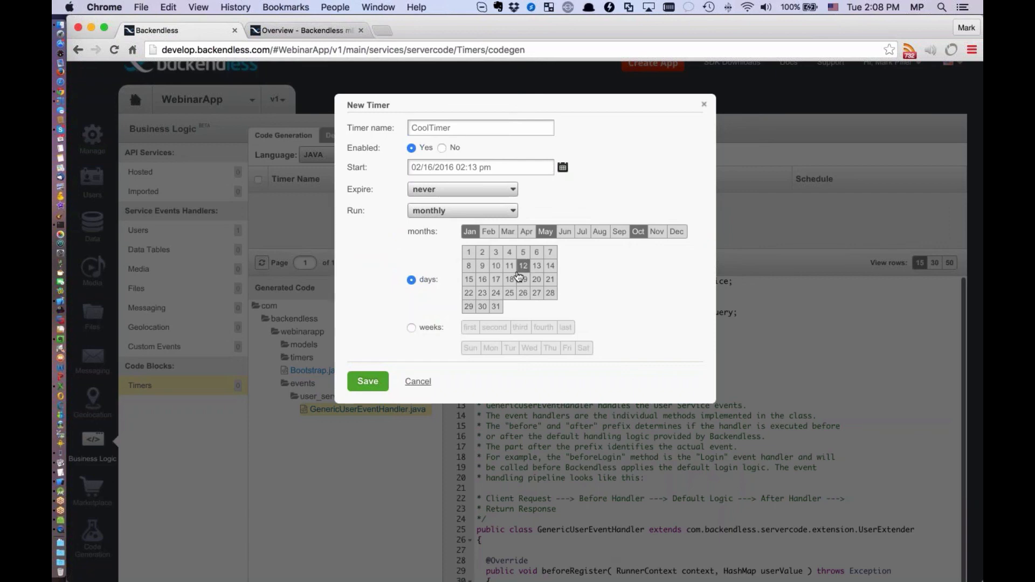
click(411, 328)
click(470, 328)
click(491, 350)
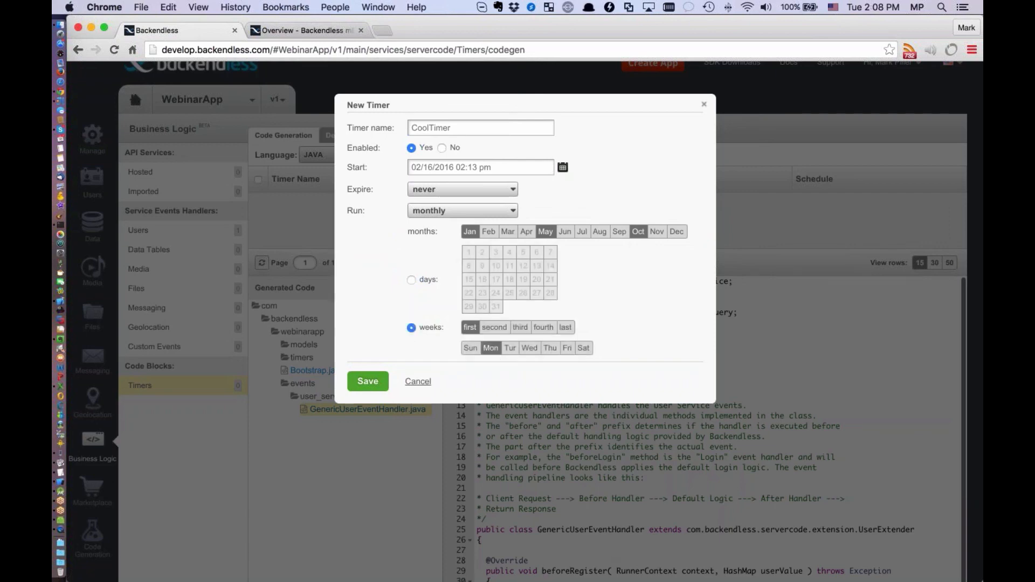
Set the timer to a custom schedule repeating every 300 seconds and save it
click(472, 211)
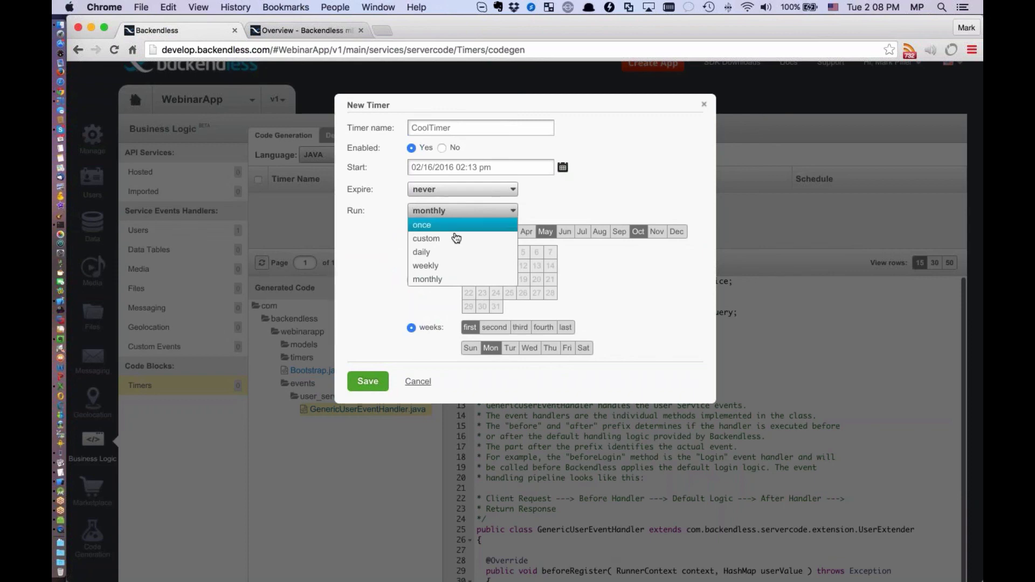
click(455, 238)
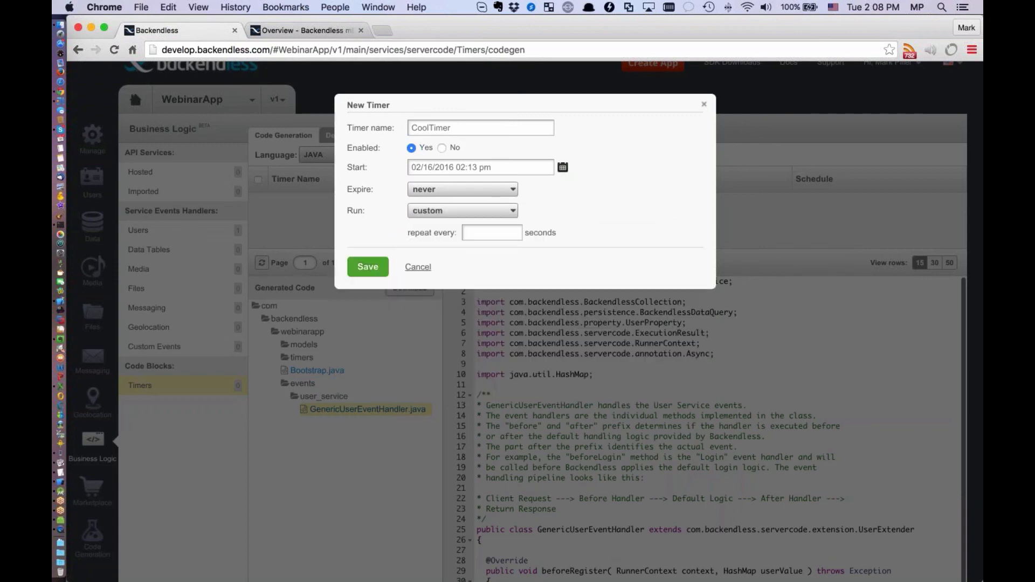
text(300)
click(369, 268)
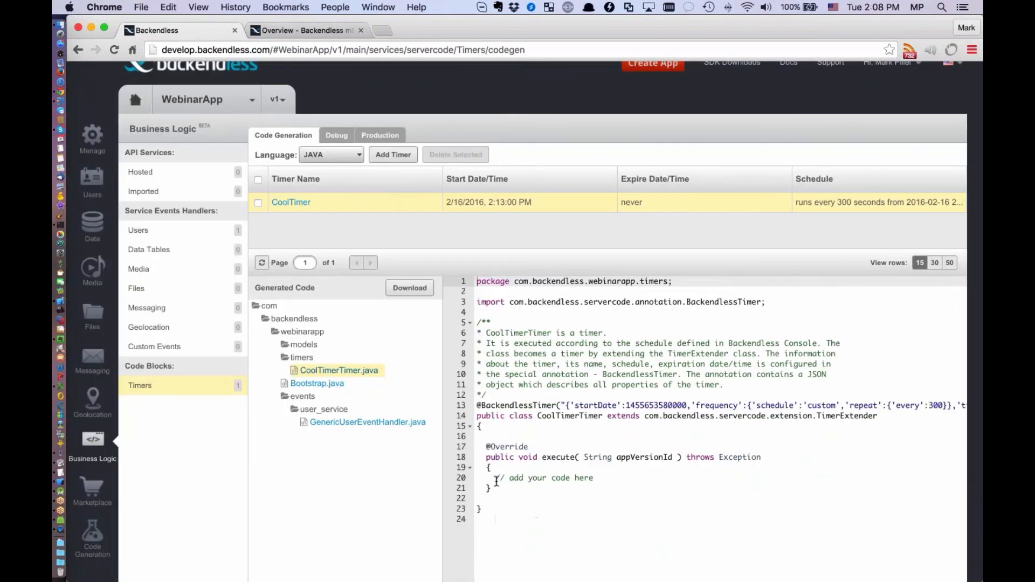
Examine the code placeholder in the execute method of CoolTimerTimer.java, then switch away from Chrome
drag(496, 478, 595, 477)
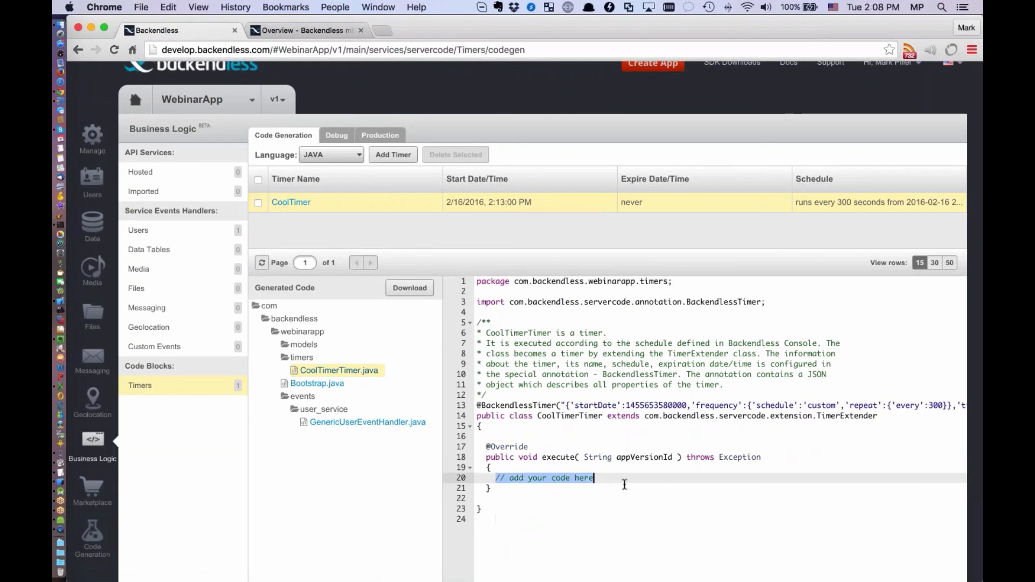
scroll(723, 342, up, 1)
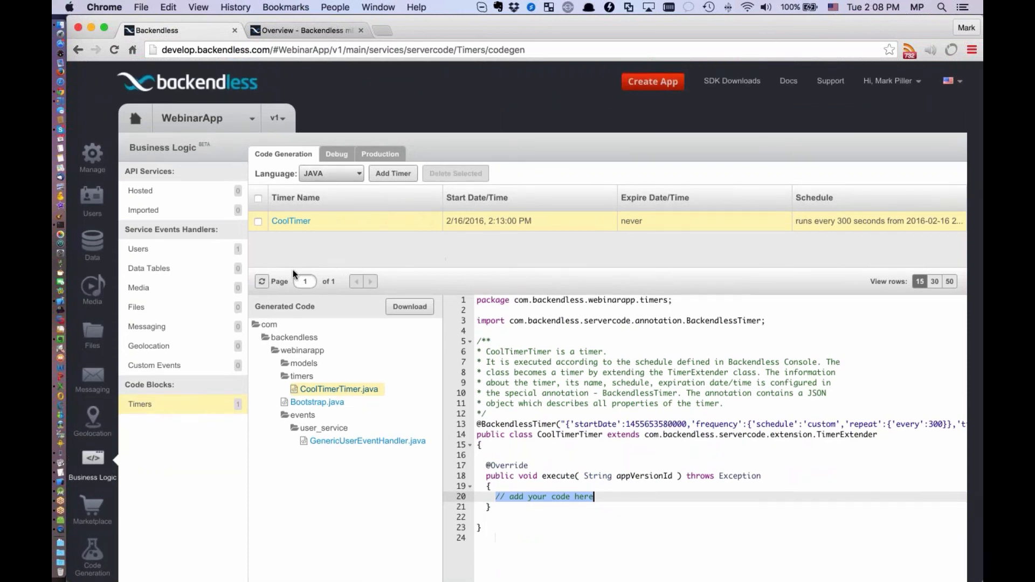
key(super+Tab)
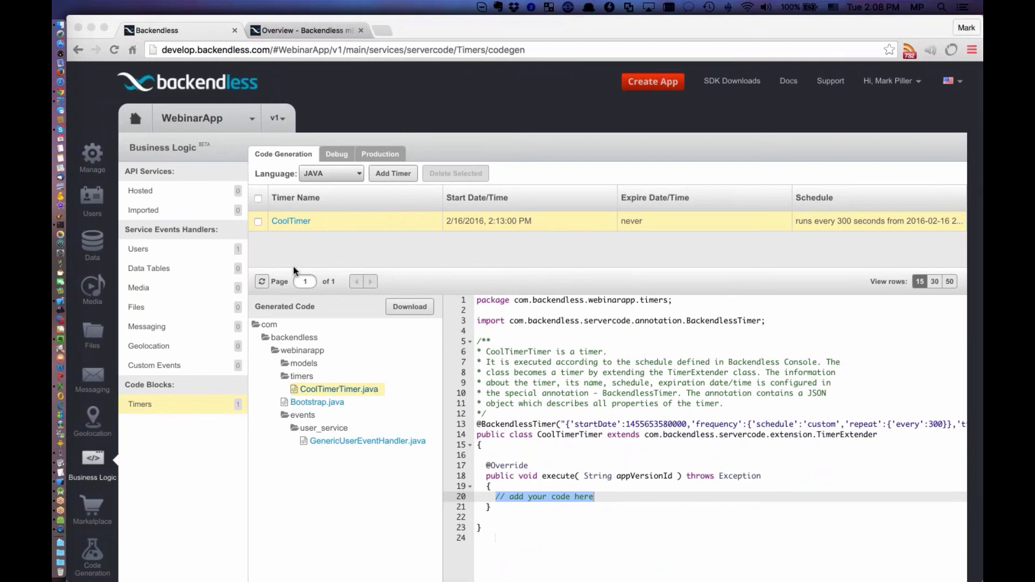